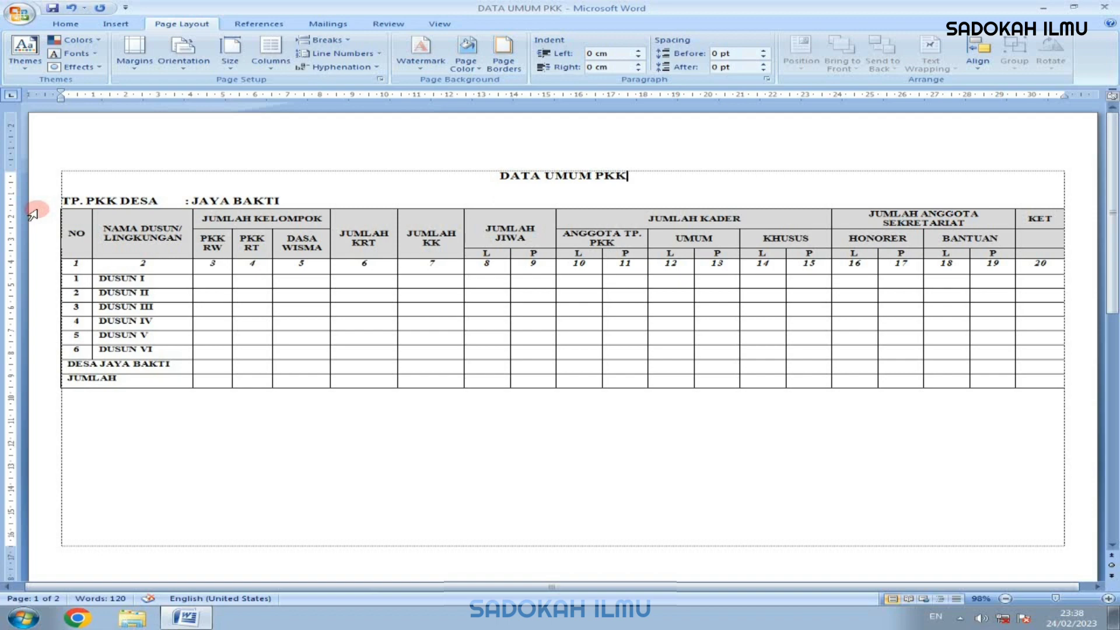
Create a new blank document and set its paper size to Legal 8.5"x14"
{"action": "scroll", "coordinate": [312, 321], "scroll_direction": "down", "scroll_amount": 2}
{"action": "scroll", "coordinate": [315, 322], "scroll_direction": "up", "scroll_amount": 2}
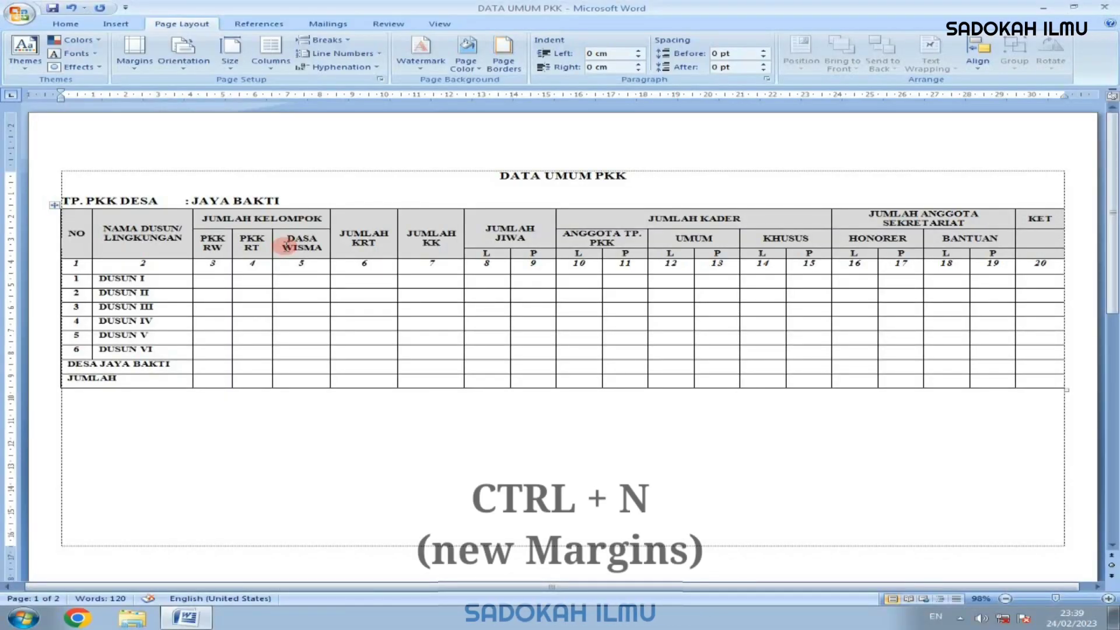
{"action": "key", "text": "ctrl+n"}
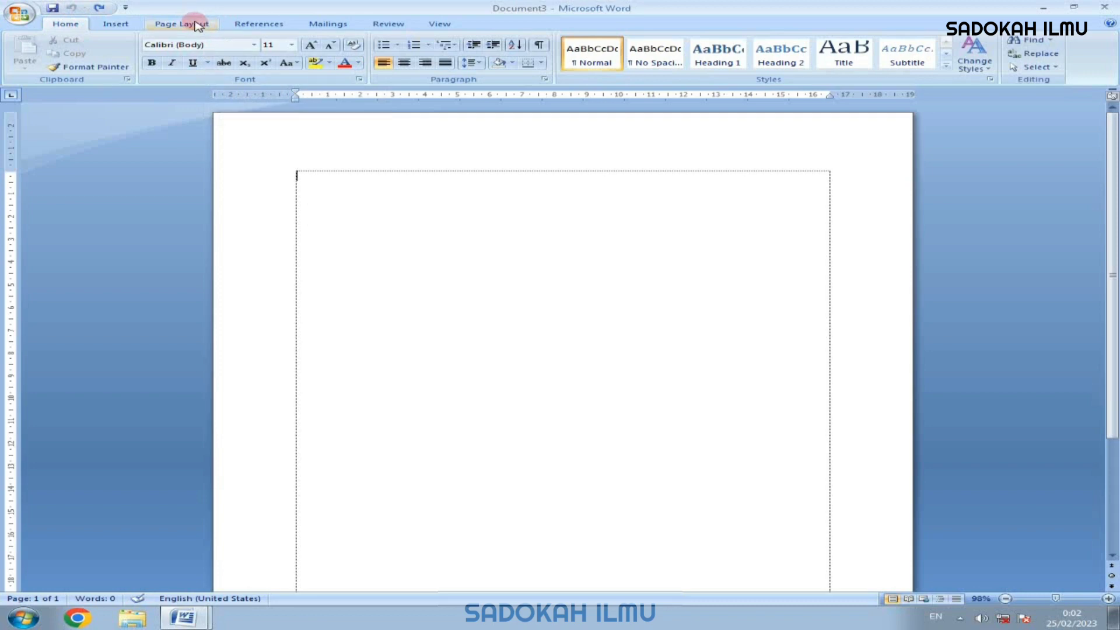
{"action": "left_click", "coordinate": [194, 26]}
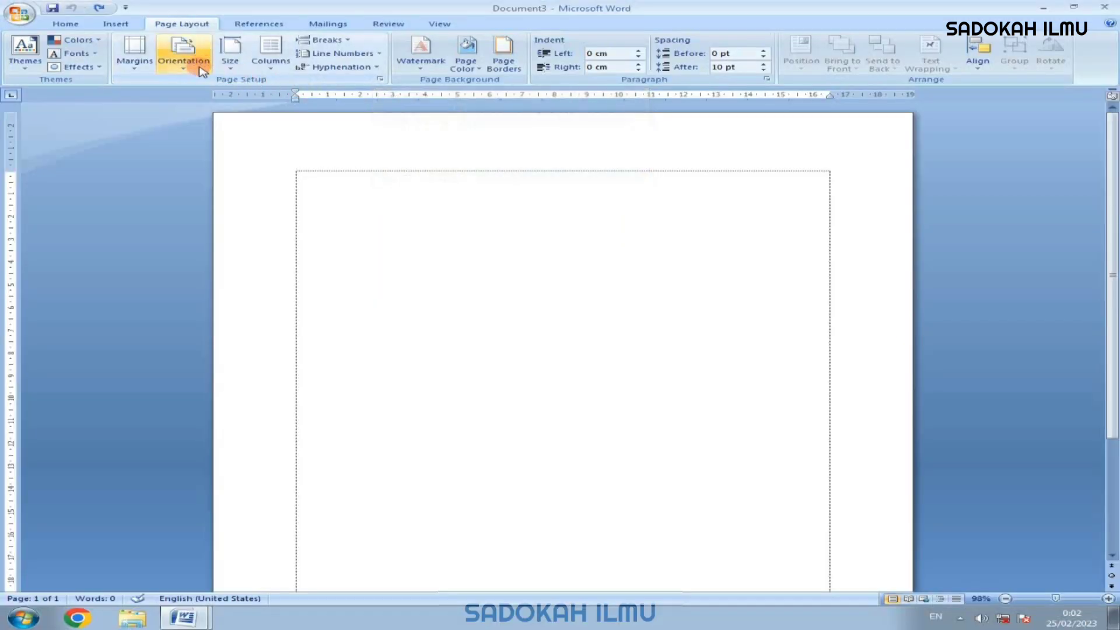
{"action": "left_click", "coordinate": [231, 61]}
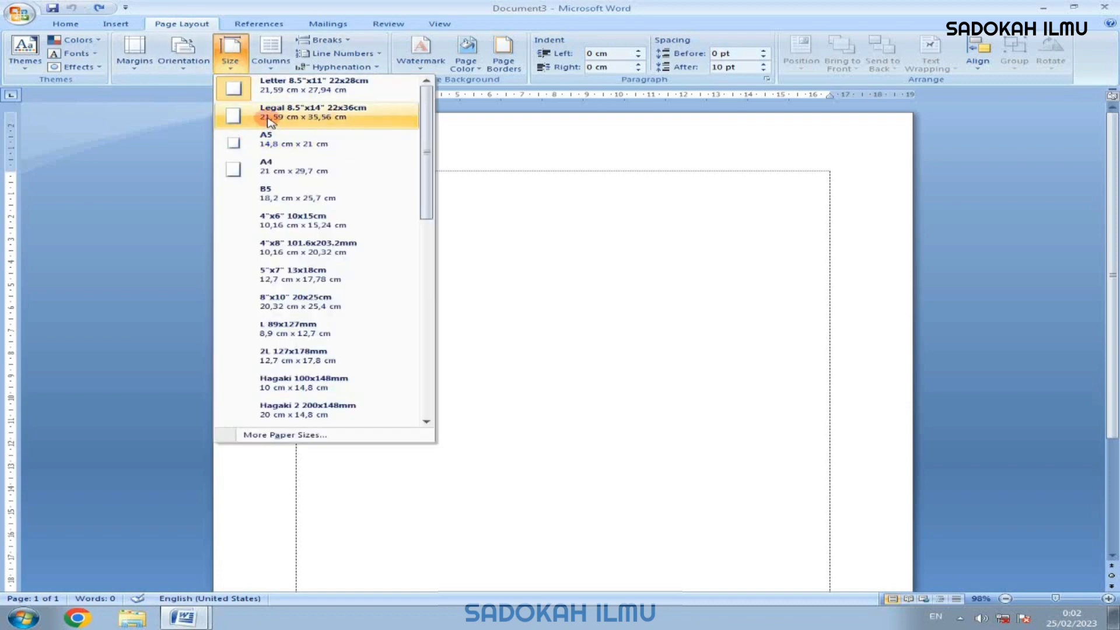
{"action": "left_click", "coordinate": [268, 121]}
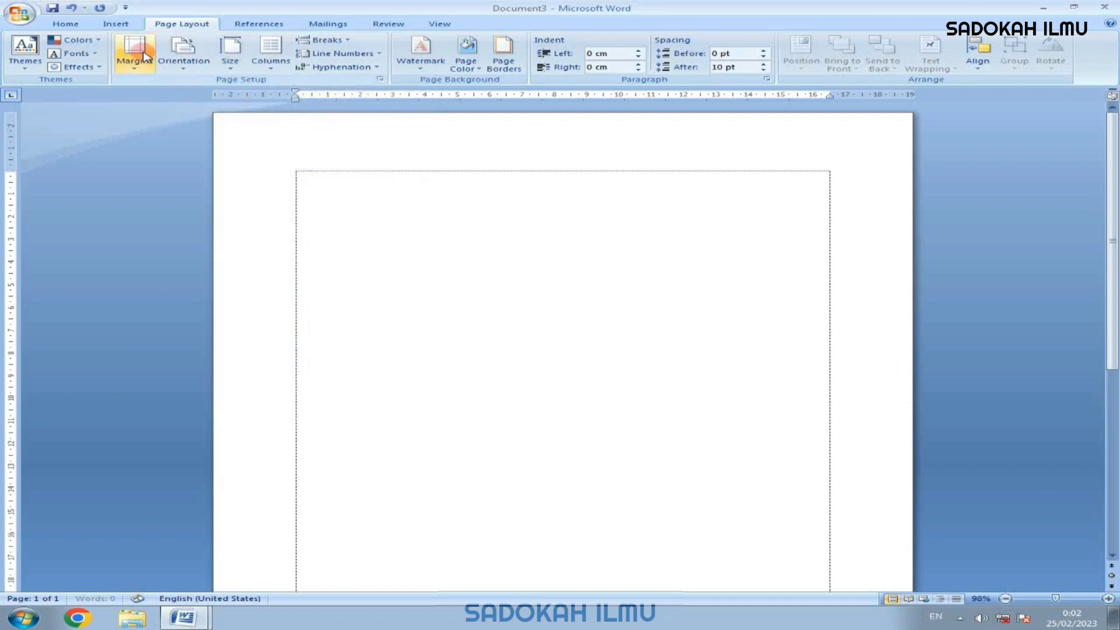
Change the page orientation to Landscape and apply the Narrow margins of 1,27 cm on all sides
{"action": "left_click", "coordinate": [179, 66]}
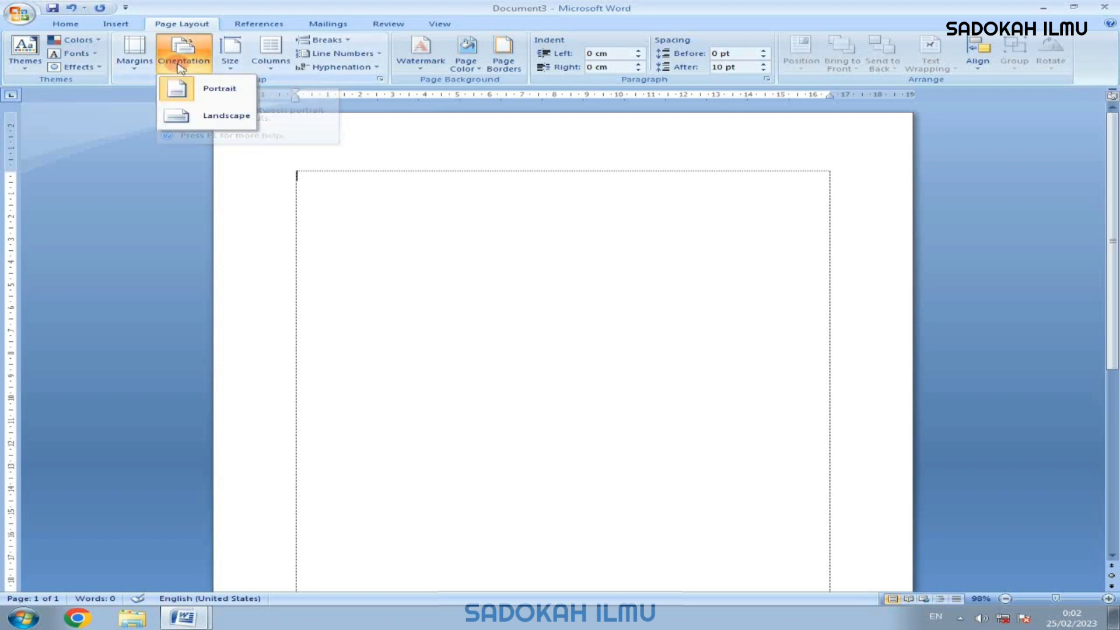
{"action": "left_click", "coordinate": [210, 116]}
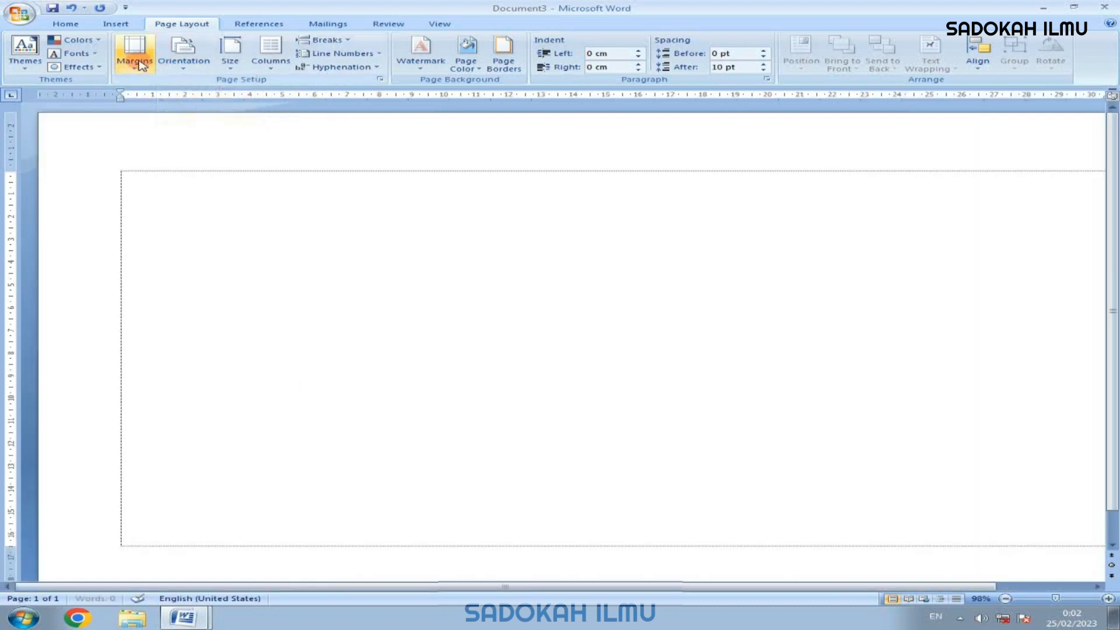
{"action": "left_click", "coordinate": [135, 55]}
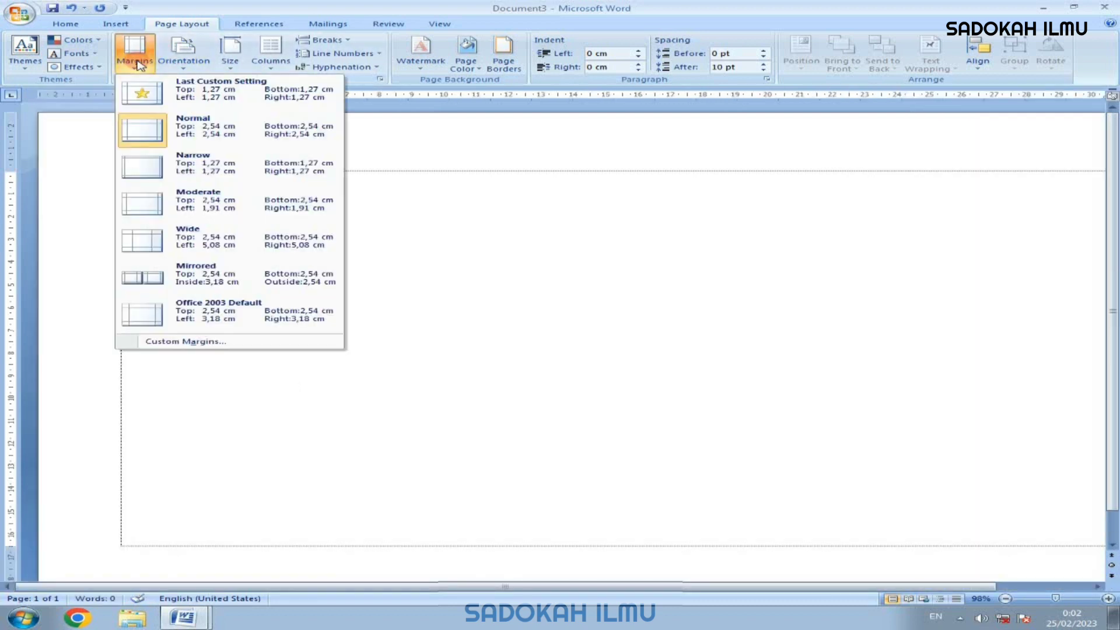
{"action": "left_click", "coordinate": [161, 167]}
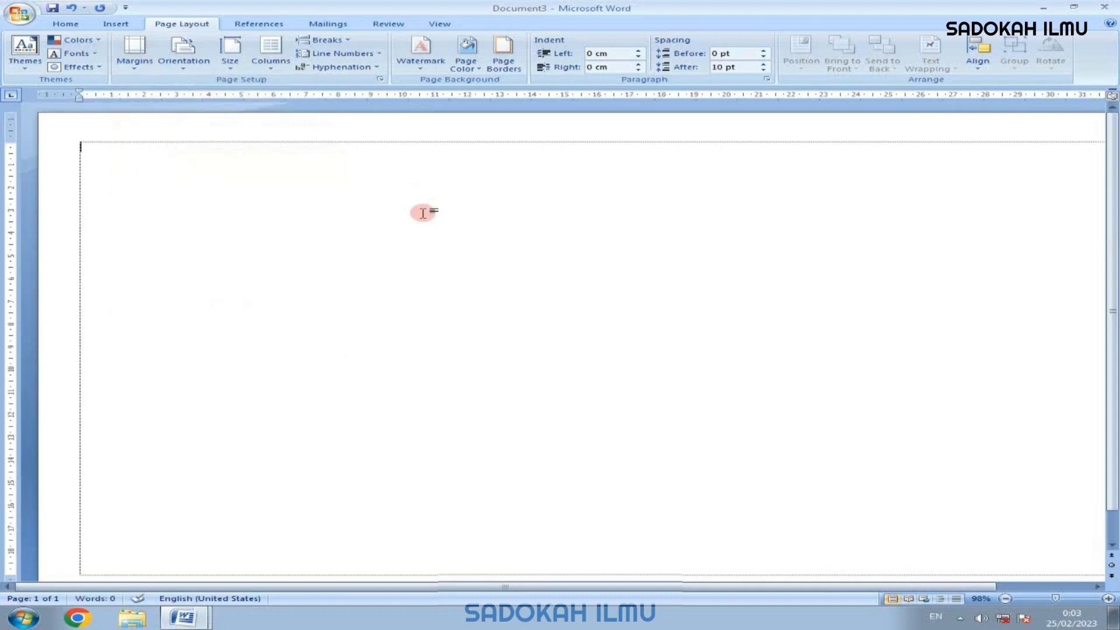
Set a custom paper width of 33 cm for the whole document in the page setup
{"action": "scroll", "coordinate": [422, 213], "scroll_direction": "down", "scroll_amount": 1, "text": "ctrl"}
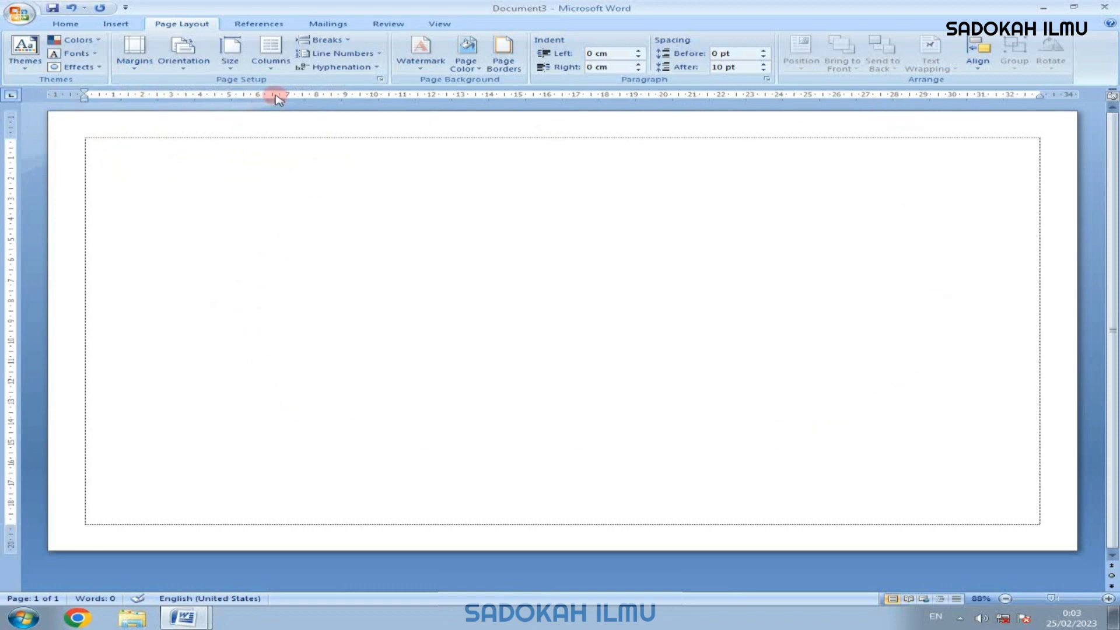
{"action": "left_click", "coordinate": [382, 80]}
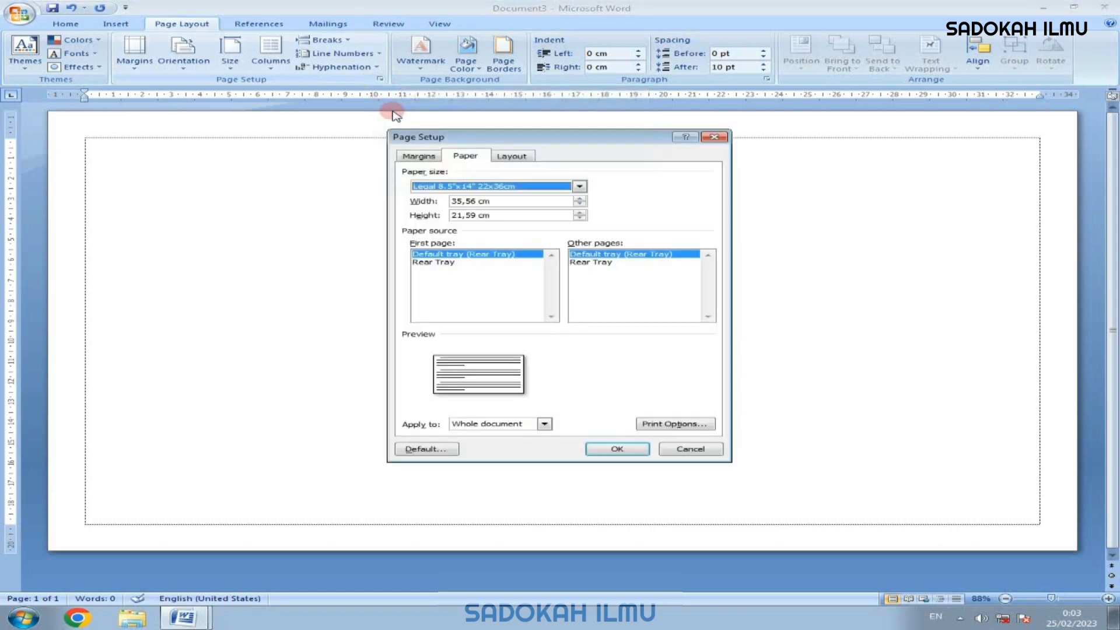
{"action": "left_click", "coordinate": [475, 202]}
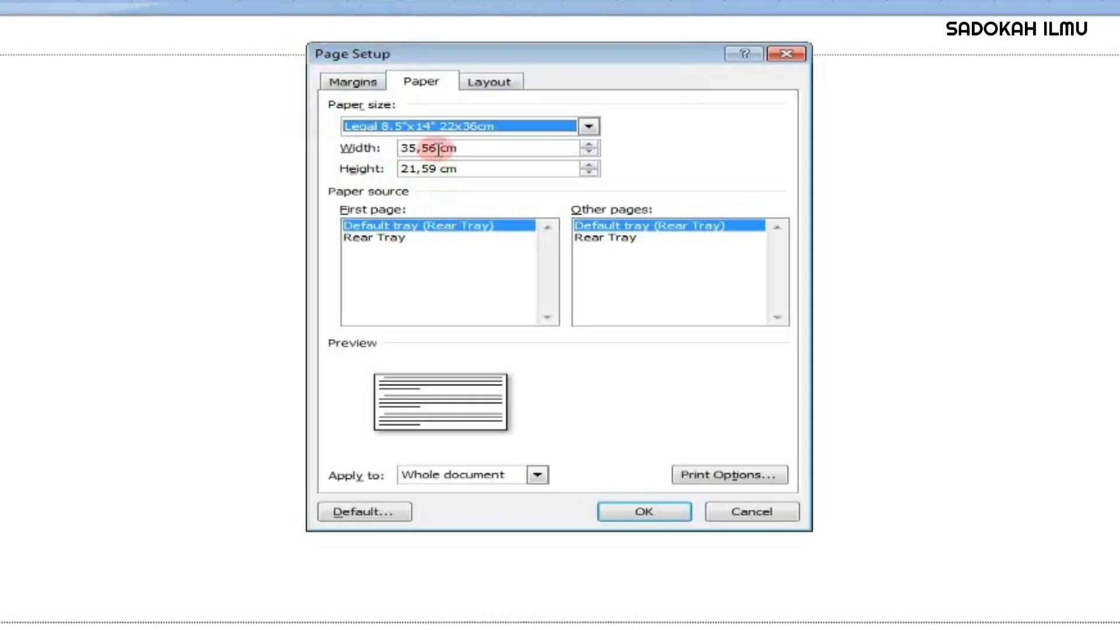
{"action": "left_click_drag", "start_coordinate": [438, 149], "coordinate": [389, 153]}
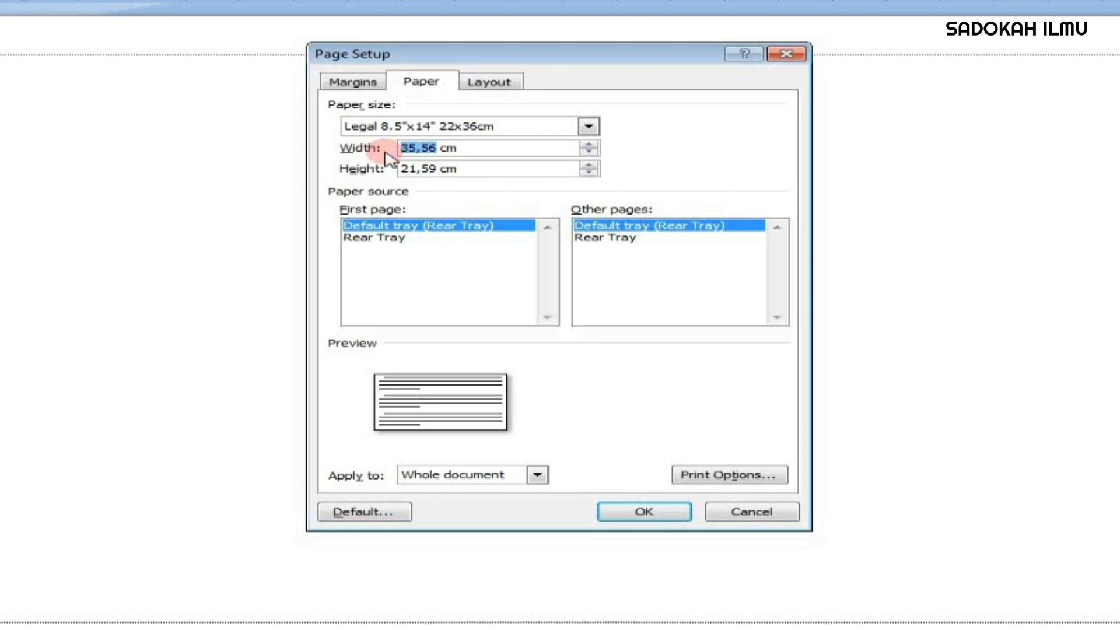
{"action": "type", "text": "33"}
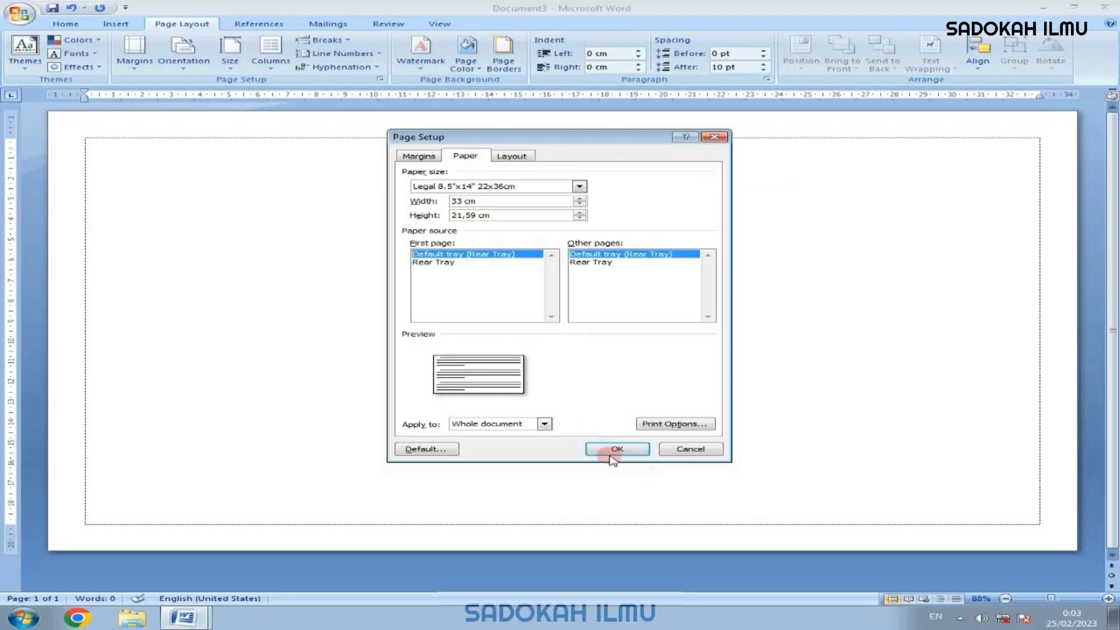
{"action": "left_click", "coordinate": [628, 513]}
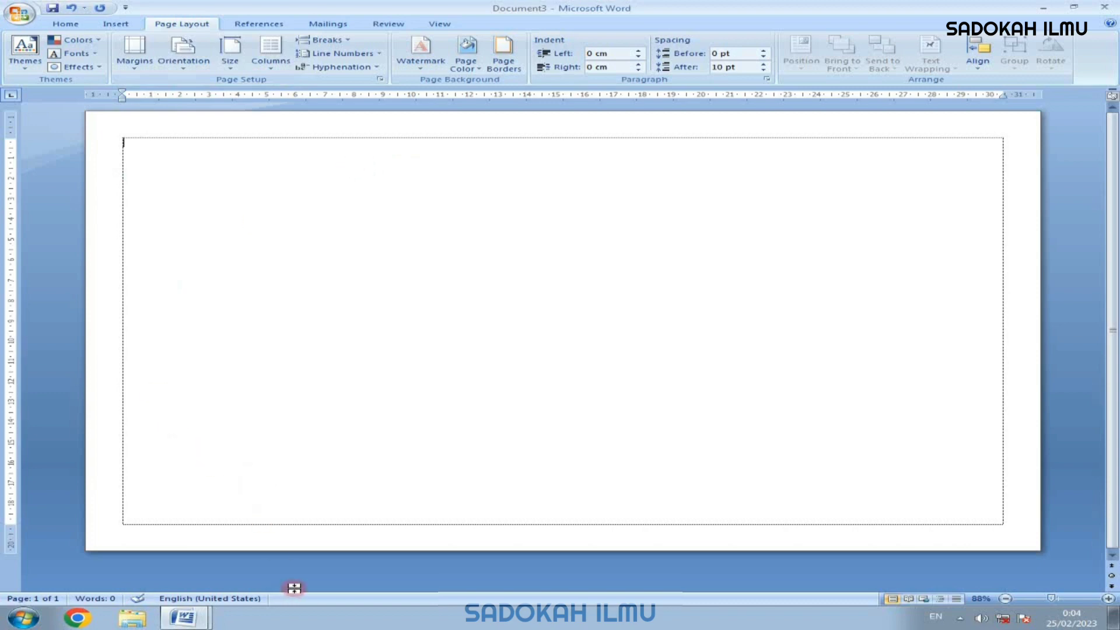
Using the DATA UMUM PKK document as reference, enter the lines "DATA UMUM PKK" and "TP. PKK DESA : JAYA NAKTI" in the new document
{"action": "left_click", "coordinate": [184, 618]}
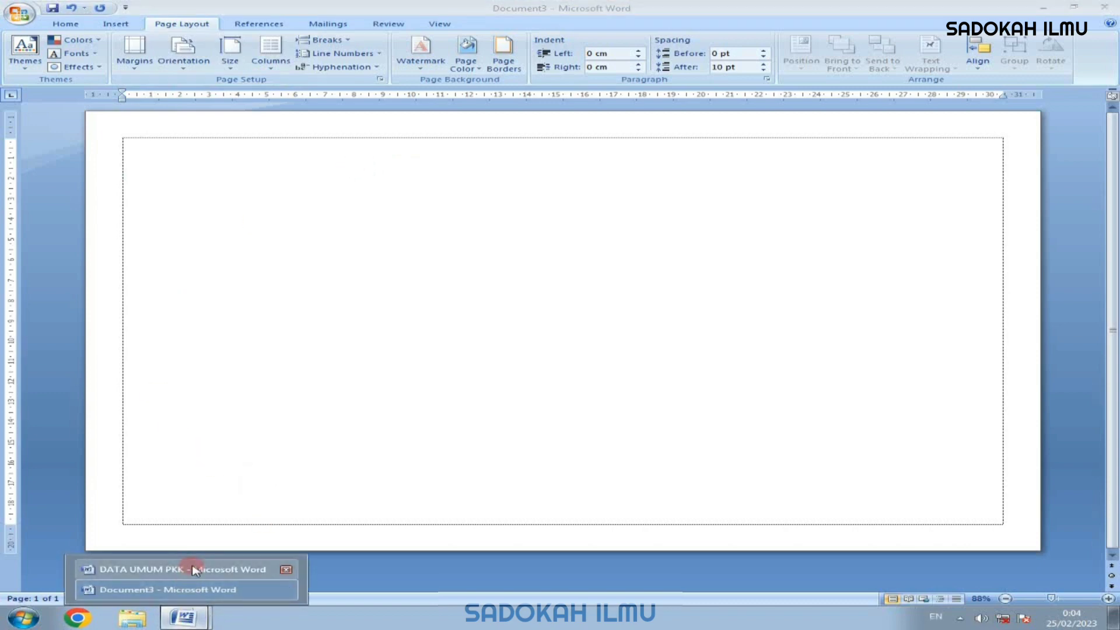
{"action": "left_click", "coordinate": [199, 570]}
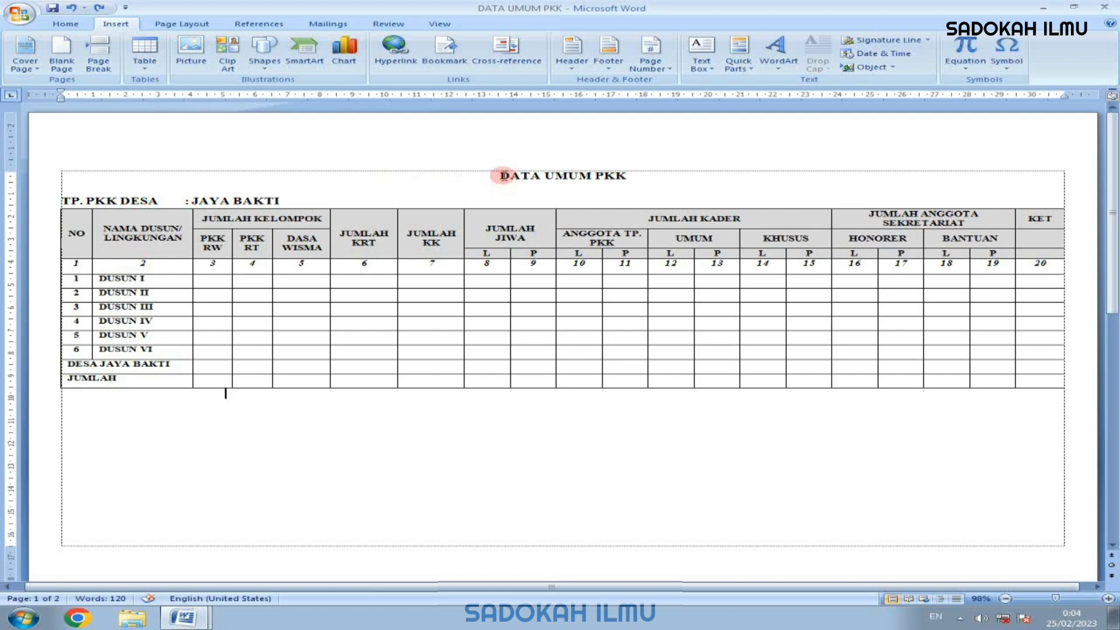
{"action": "mouse_move", "coordinate": [184, 617]}
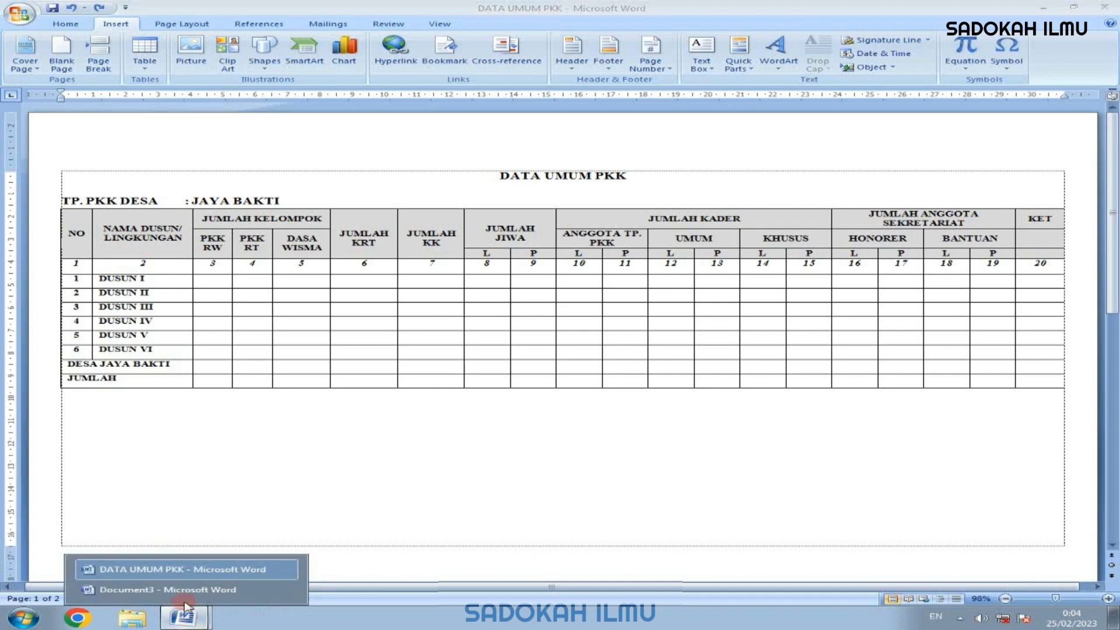
{"action": "left_click", "coordinate": [175, 590]}
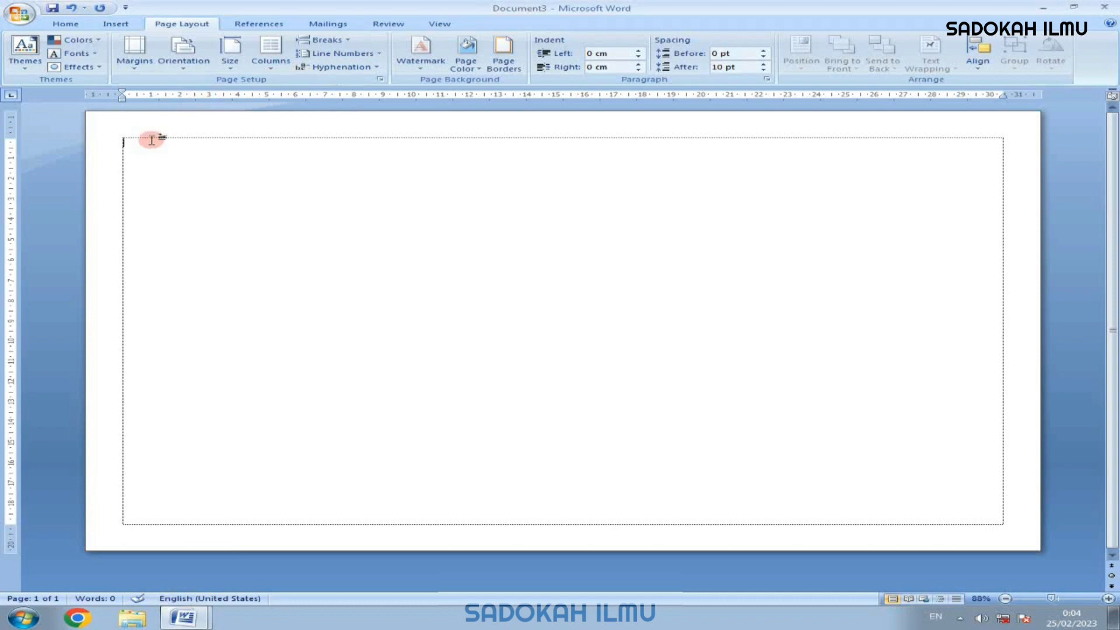
{"action": "type", "text": "DATA UM"}
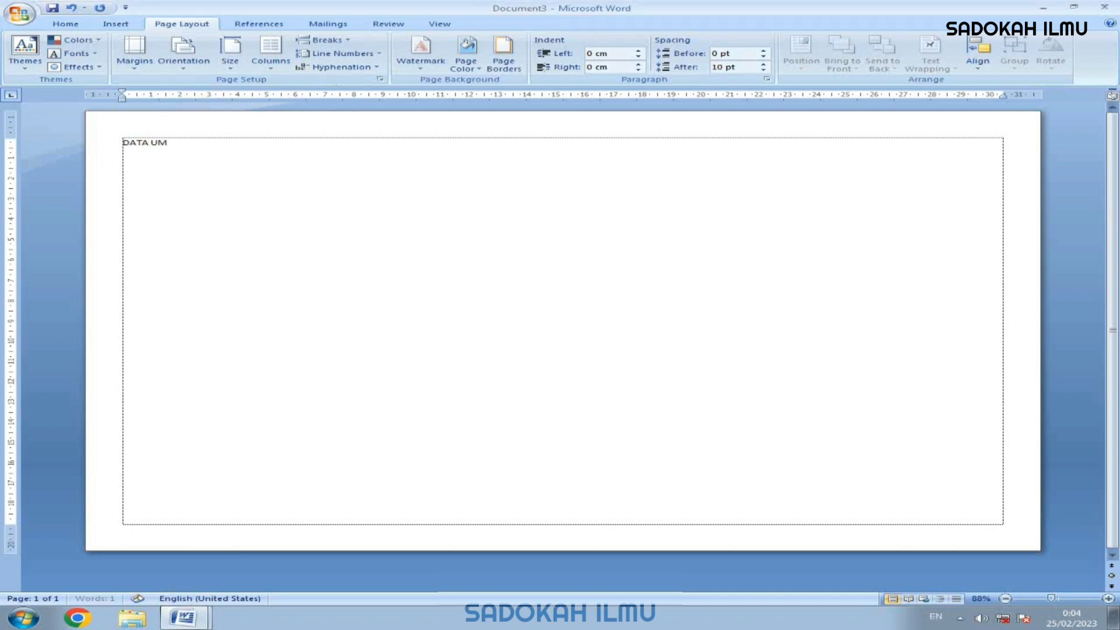
{"action": "type", "text": "UM PKK"}
{"action": "type", "text": " TP. PKK DESA"}
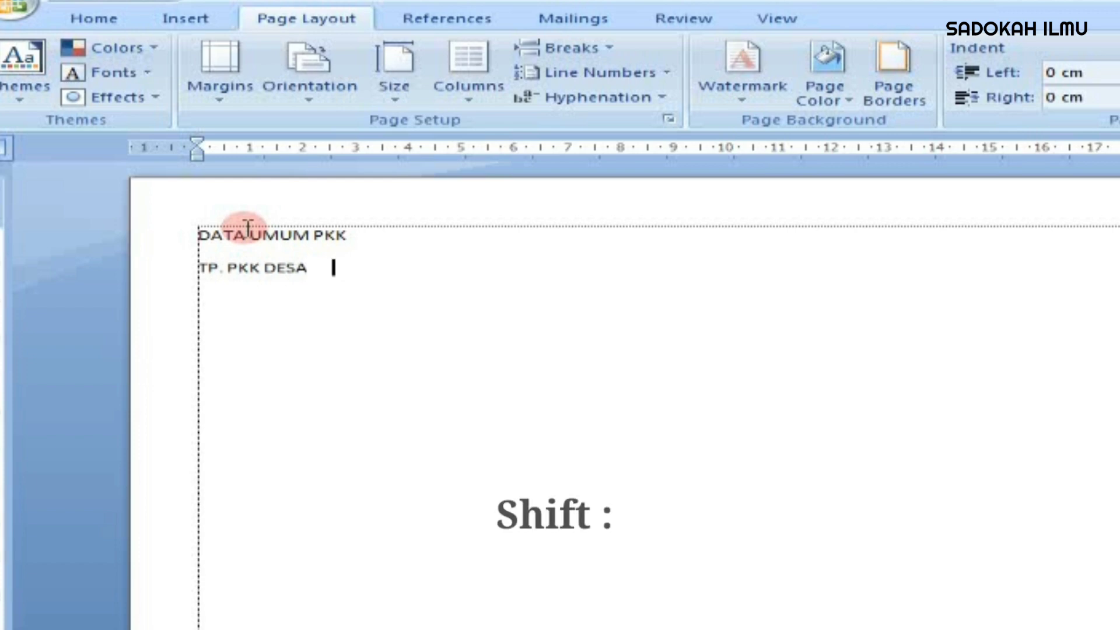
{"action": "type", "text": ":"}
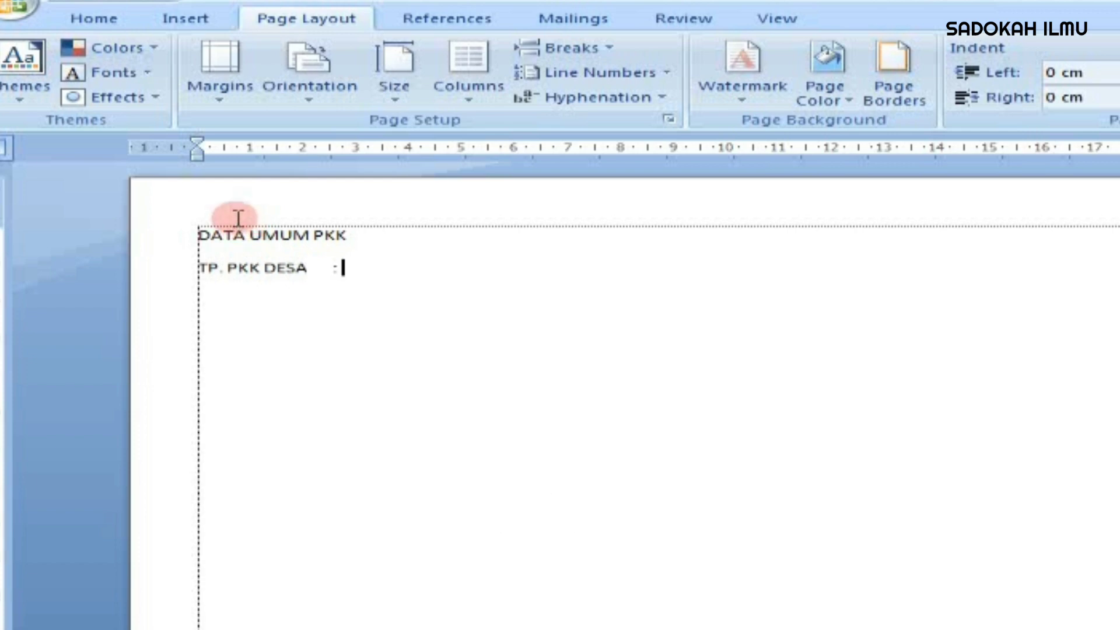
{"action": "type", "text": " JAYA NA"}
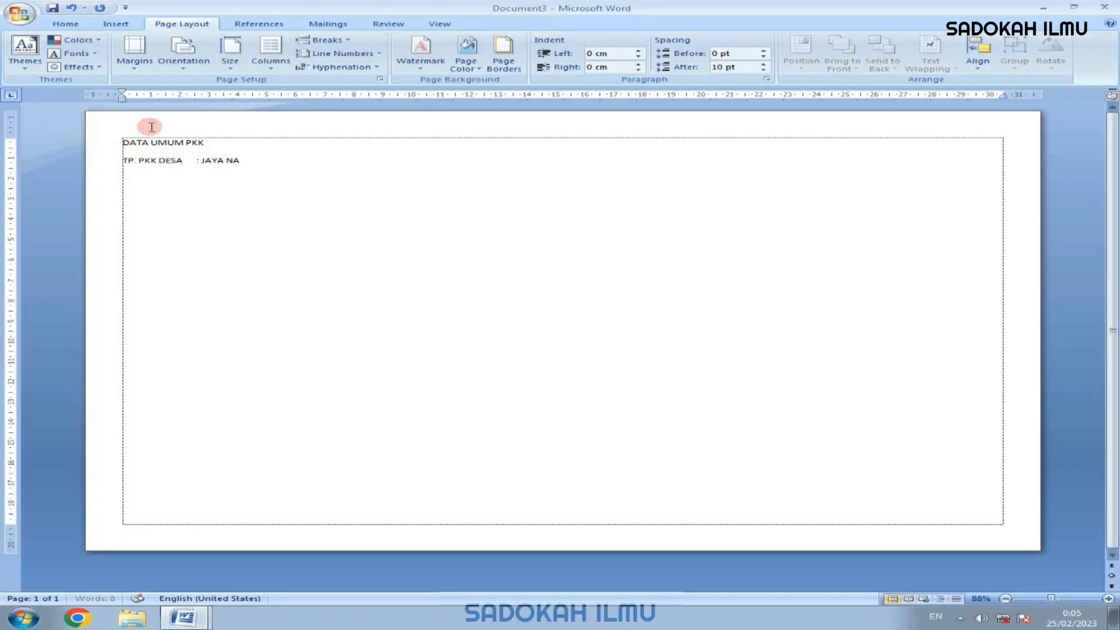
{"action": "type", "text": "KTI"}
{"action": "key", "text": "Return"}
Format all the text in the document as Times New Roman, size 12
{"action": "key", "text": "ctrl+a"}
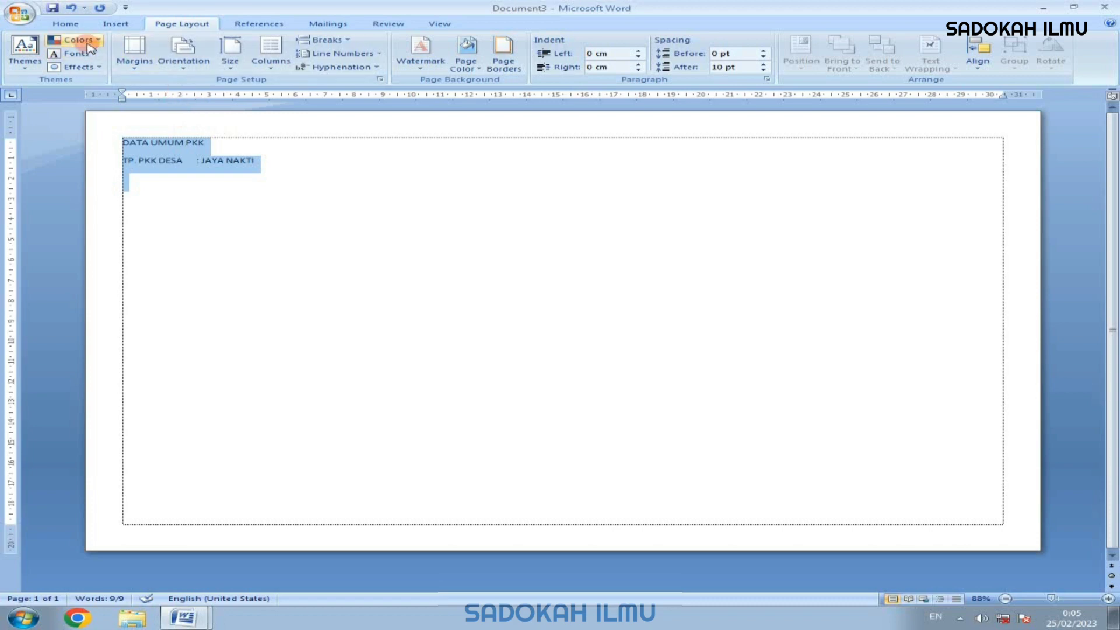
{"action": "left_click", "coordinate": [66, 25]}
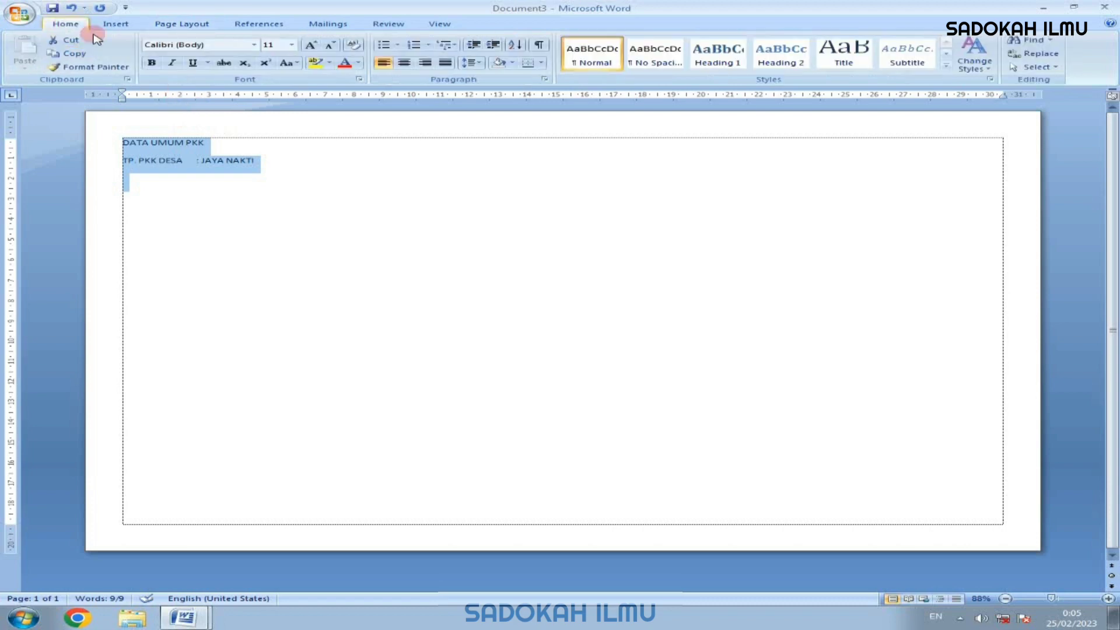
{"action": "left_click", "coordinate": [254, 45]}
{"action": "left_click", "coordinate": [236, 115]}
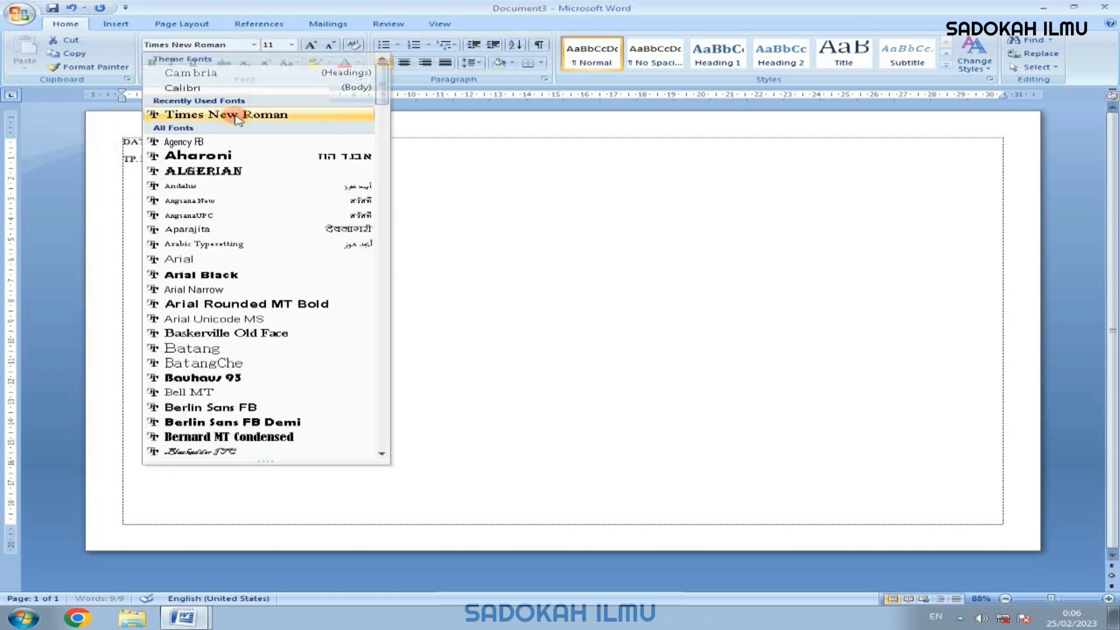
{"action": "left_click", "coordinate": [293, 45]}
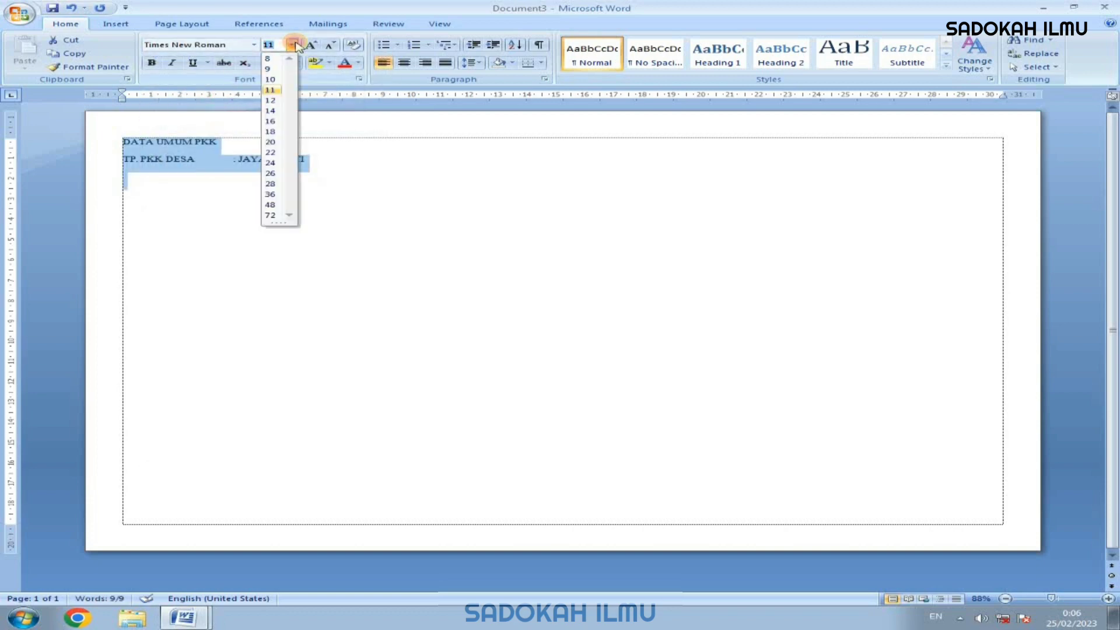
{"action": "left_click", "coordinate": [270, 98]}
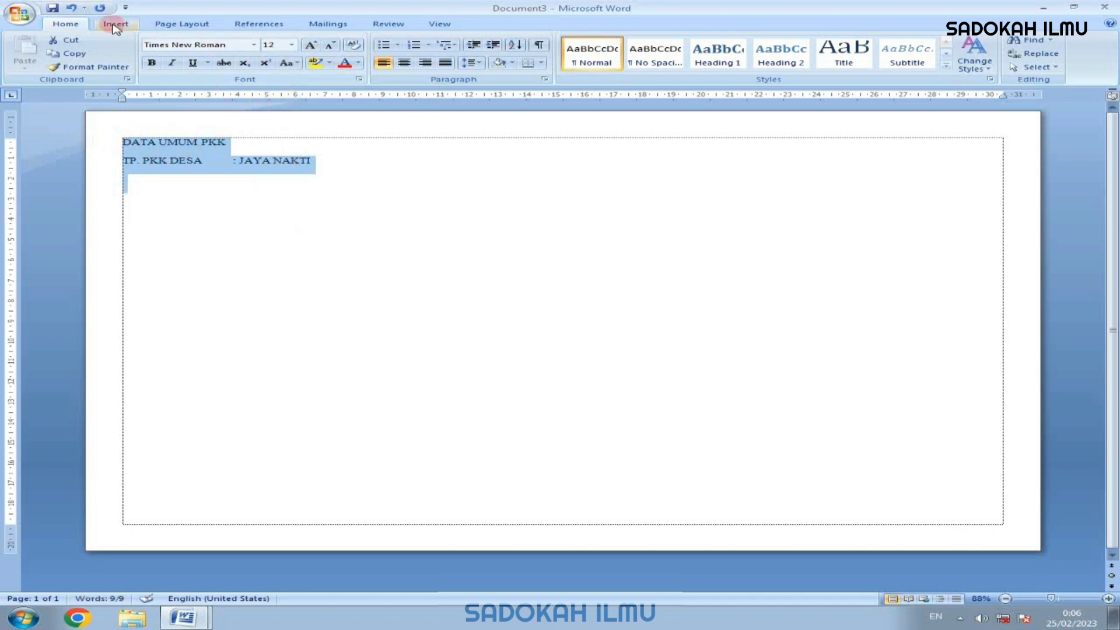
Set the paragraph spacing after to 0 pt for all the selected text
{"action": "scroll", "coordinate": [113, 26], "scroll_direction": "down", "scroll_amount": 2}
{"action": "left_click", "coordinate": [65, 23]}
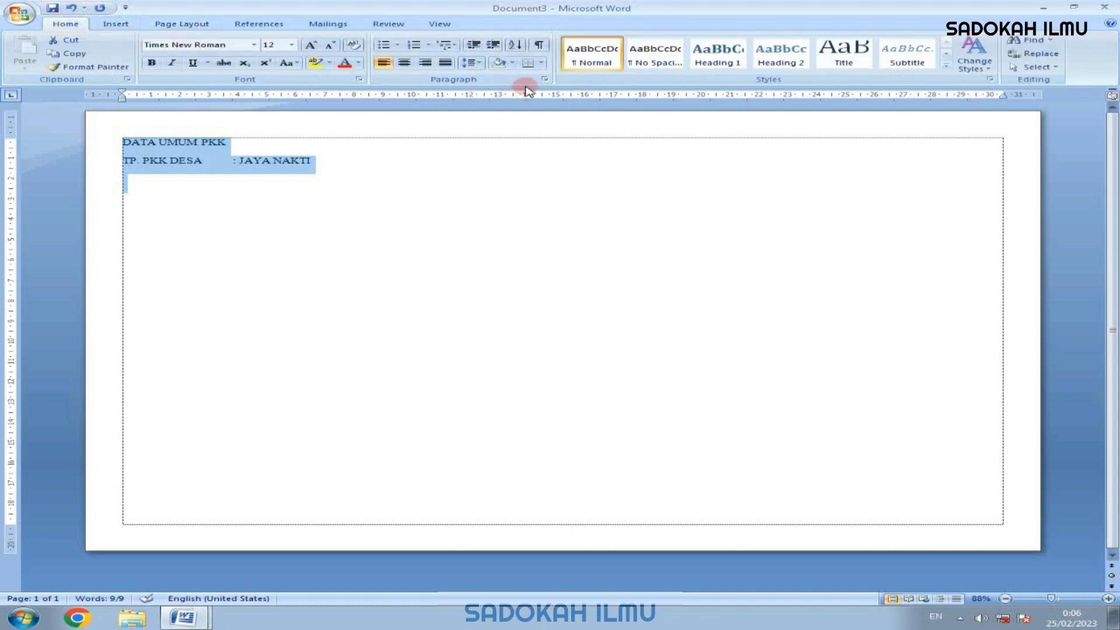
{"action": "left_click", "coordinate": [182, 25]}
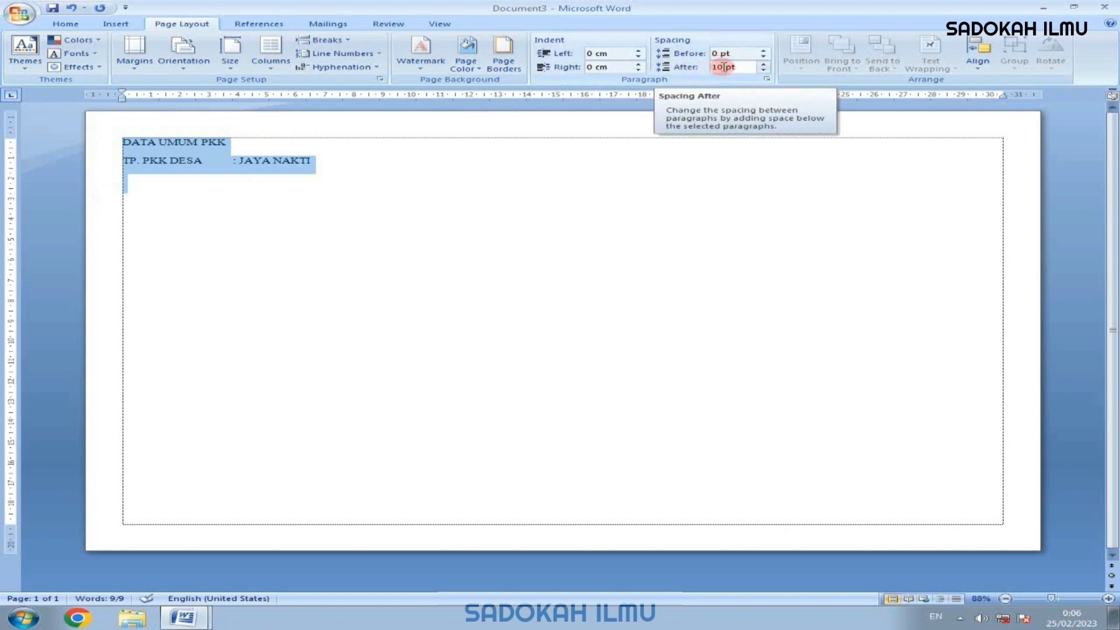
{"action": "left_click", "coordinate": [767, 79]}
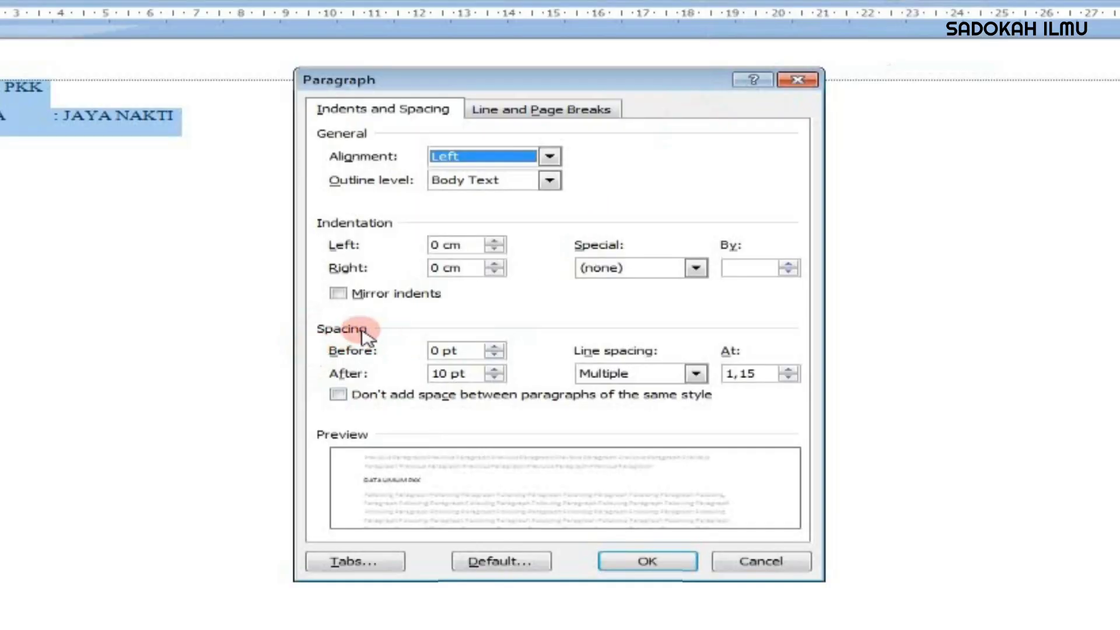
{"action": "left_click", "coordinate": [495, 378]}
{"action": "left_click", "coordinate": [496, 378]}
{"action": "left_click", "coordinate": [664, 553]}
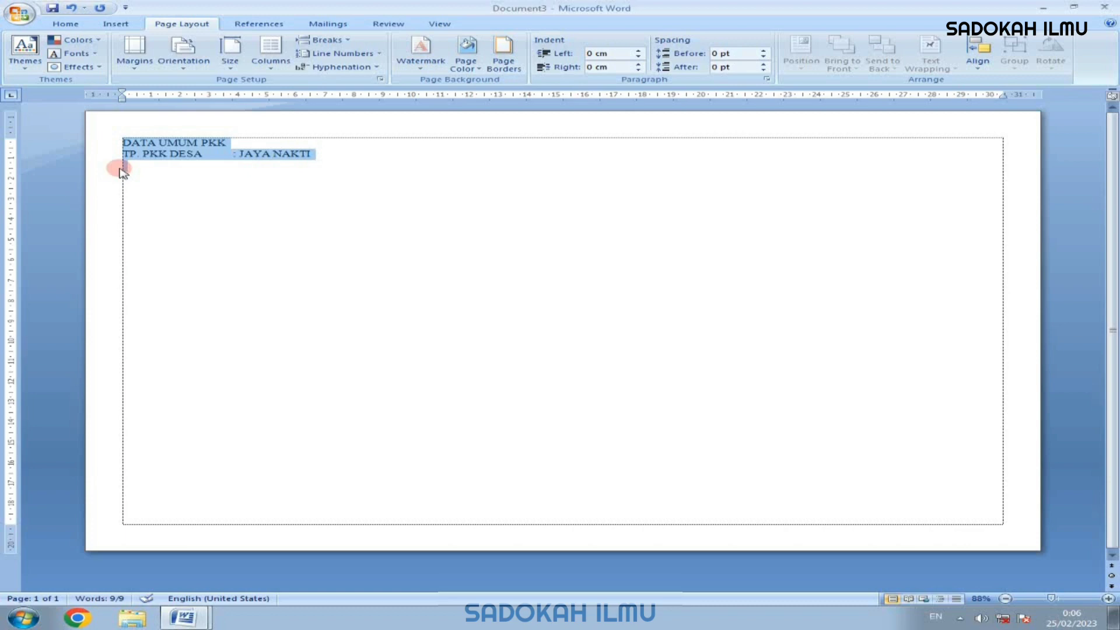
Apply 1.5 line spacing to both heading lines and the empty line below them
{"action": "left_click", "coordinate": [121, 168]}
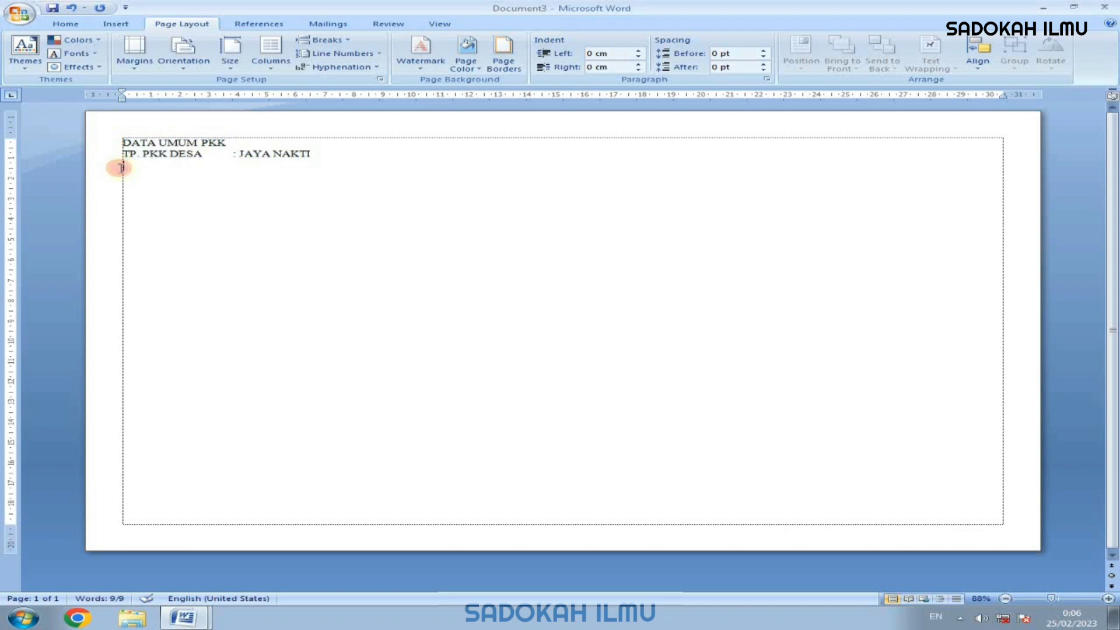
{"action": "left_click_drag", "start_coordinate": [92, 143], "coordinate": [94, 178]}
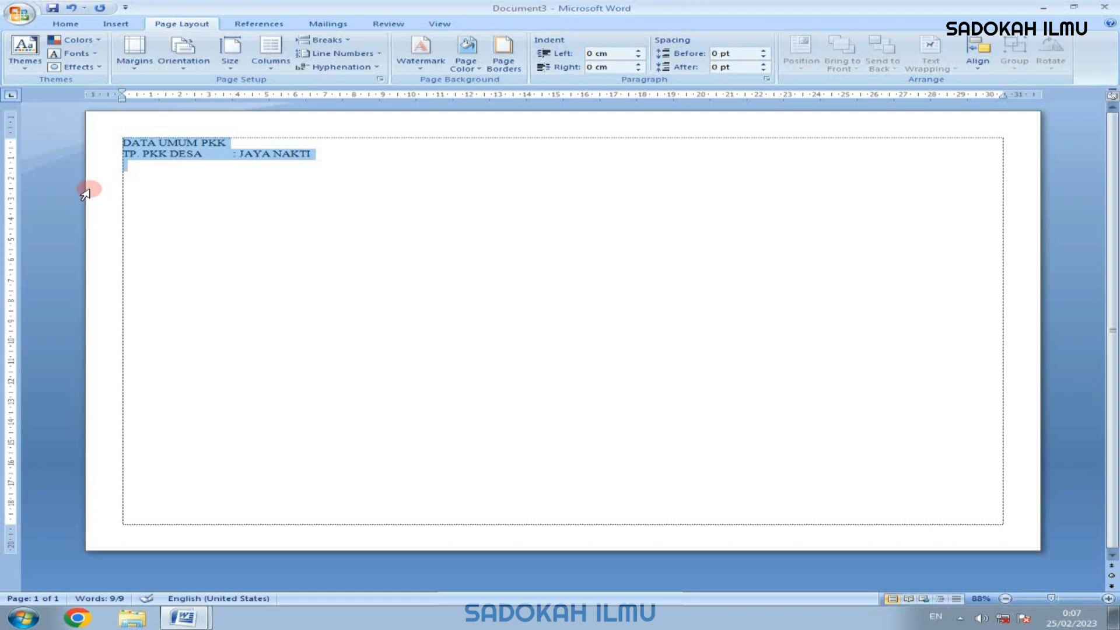
{"action": "key", "text": "ctrl+5"}
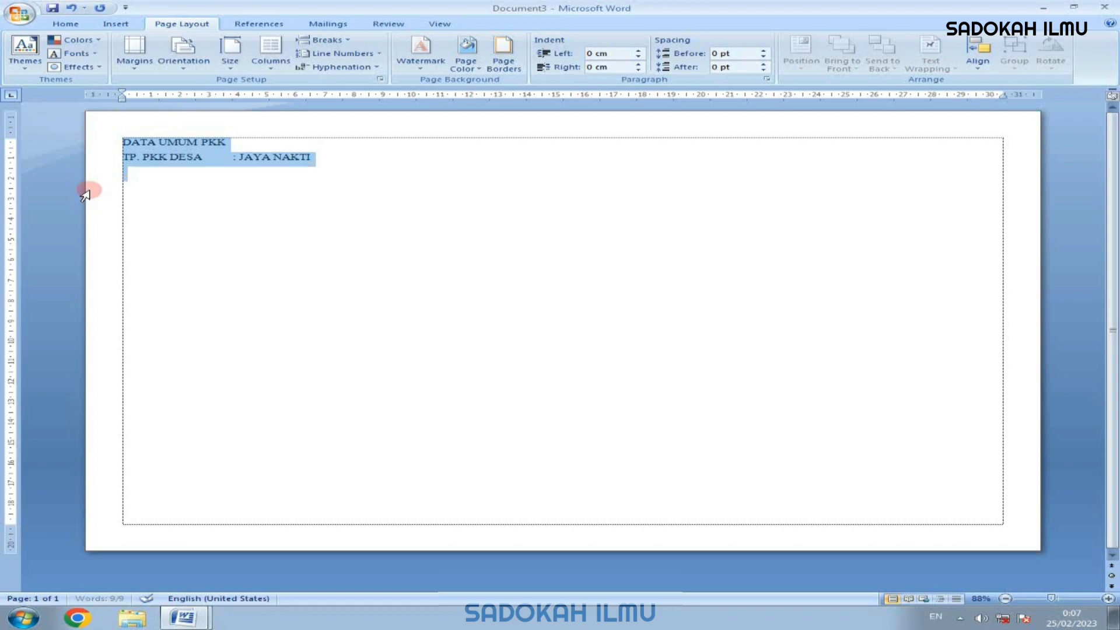
Center the "DATA UMUM PKK" heading line and make it bold
{"action": "left_click", "coordinate": [125, 194]}
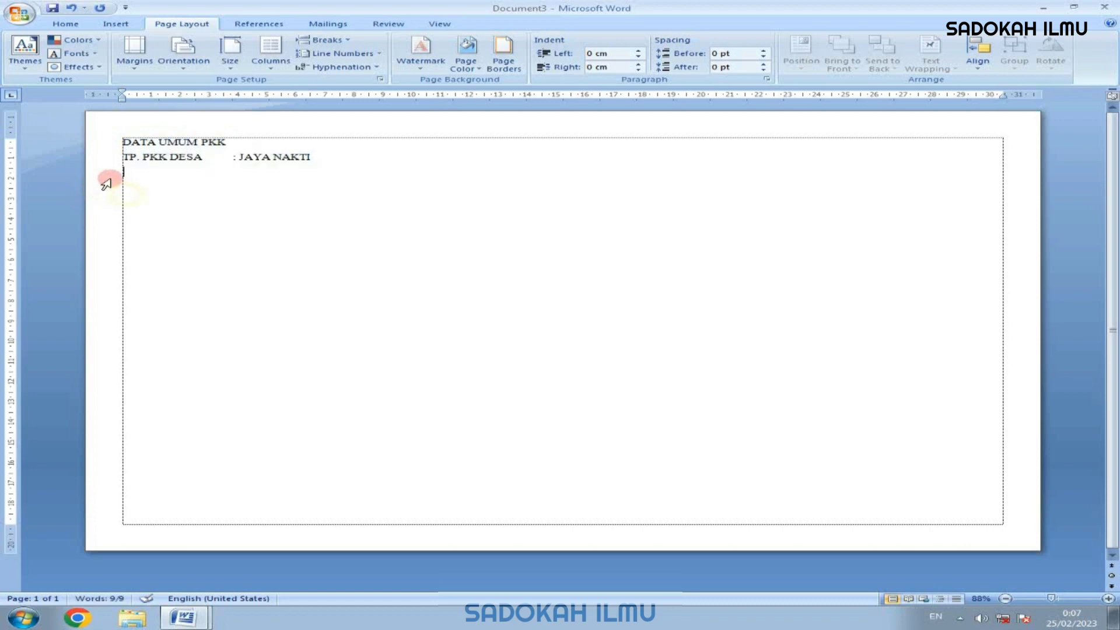
{"action": "left_click", "coordinate": [102, 147]}
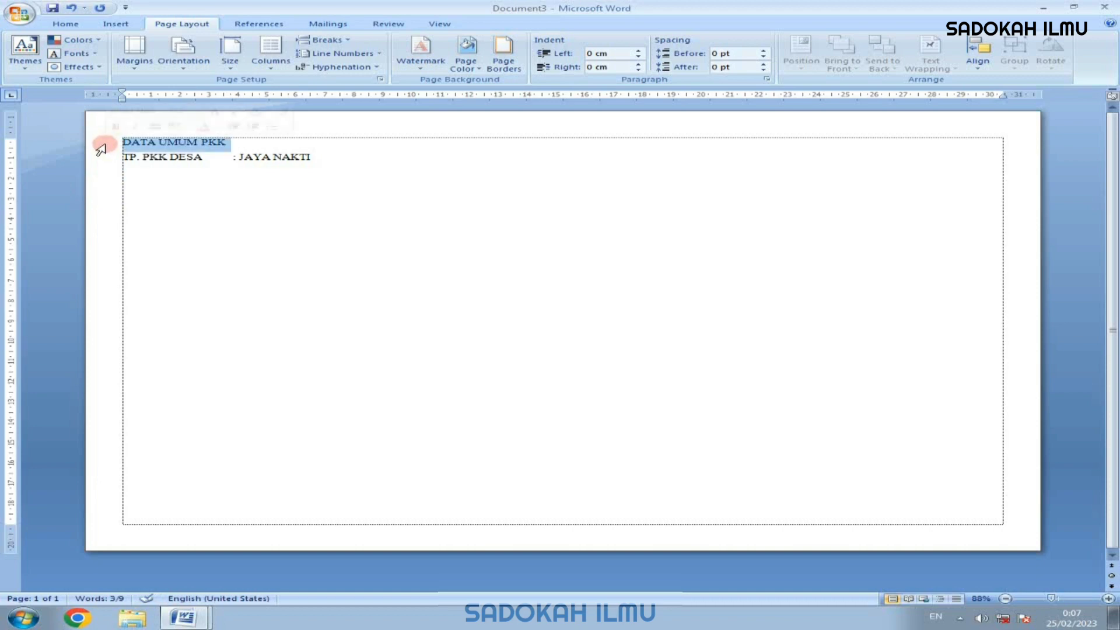
{"action": "left_click", "coordinate": [65, 23]}
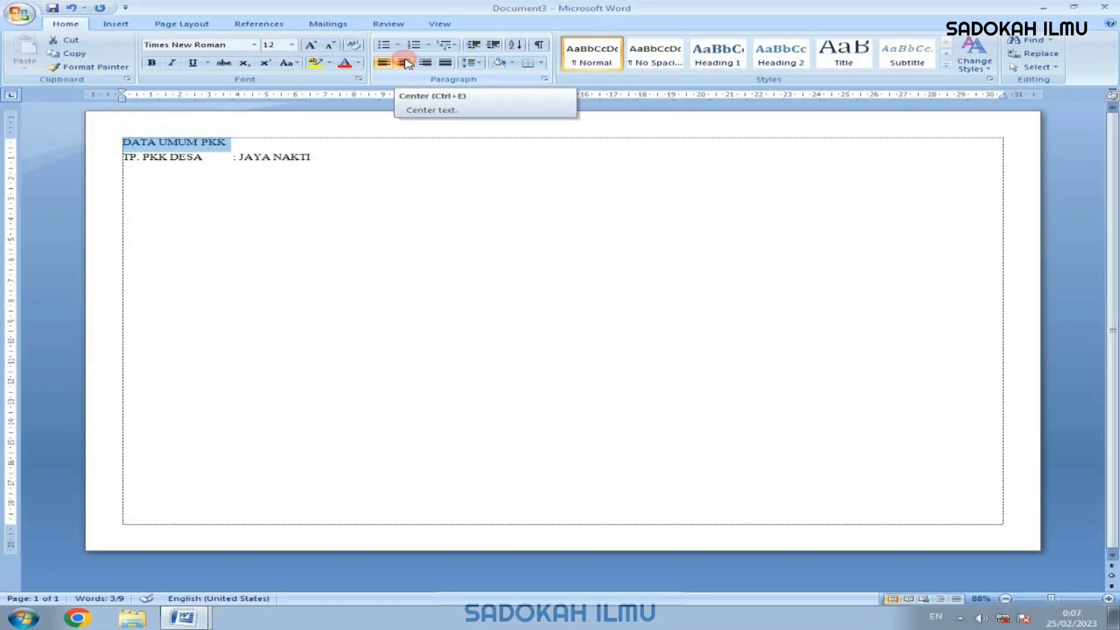
{"action": "left_click", "coordinate": [404, 62]}
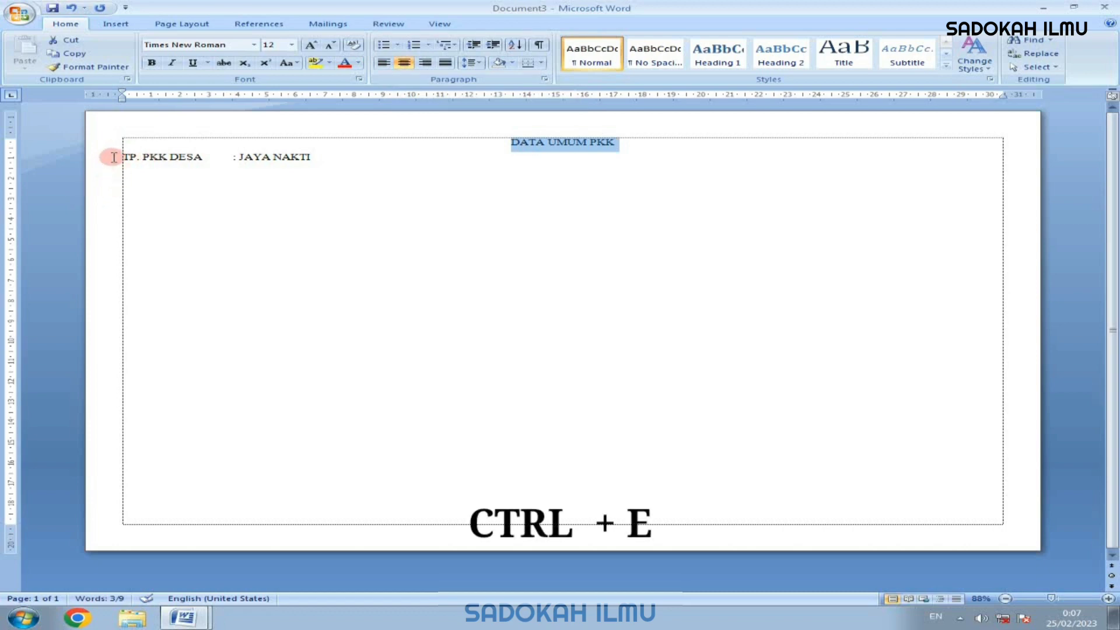
{"action": "left_click", "coordinate": [153, 64]}
Correct the village name in the second heading line to "JAYA BAKTI" and make that line bold
{"action": "left_click", "coordinate": [213, 180]}
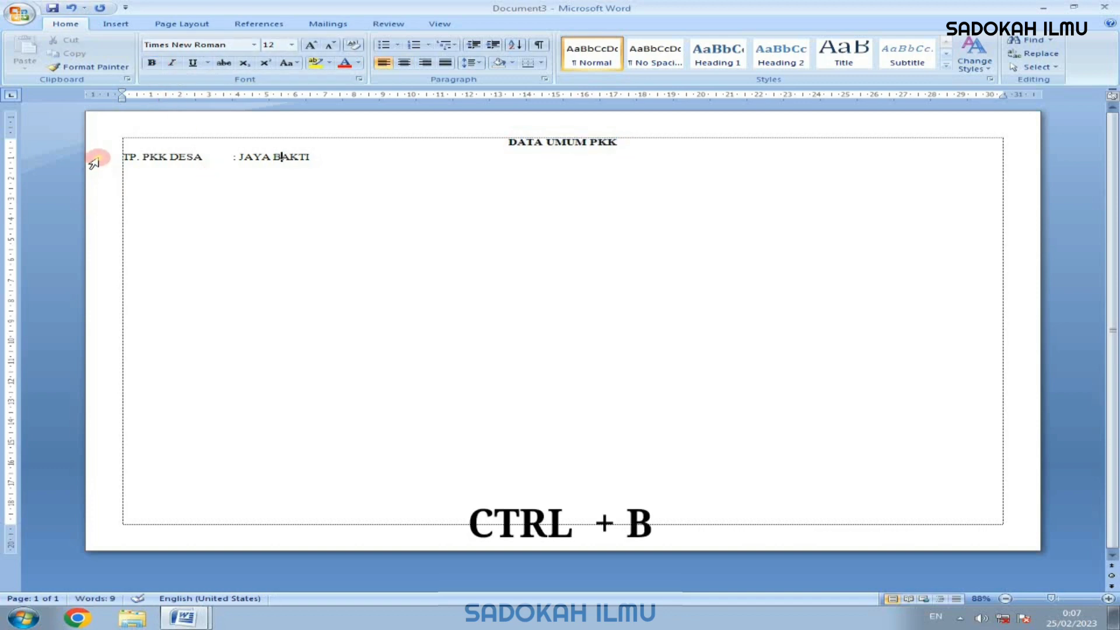
{"action": "left_click", "coordinate": [94, 162]}
{"action": "key", "text": "ctrl+b"}
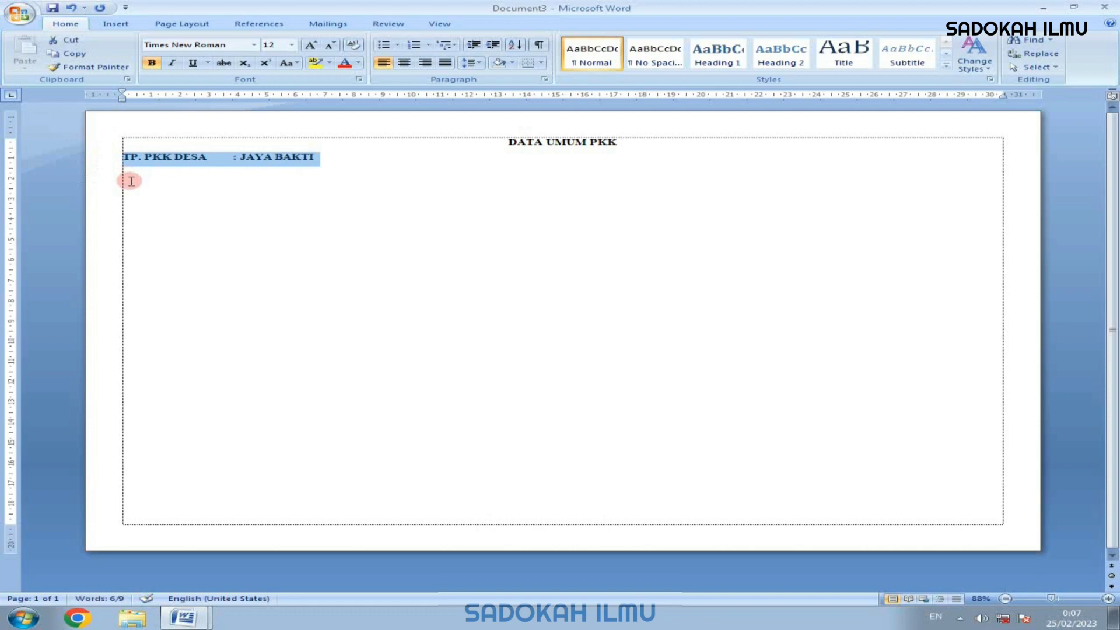
{"action": "left_click", "coordinate": [129, 172]}
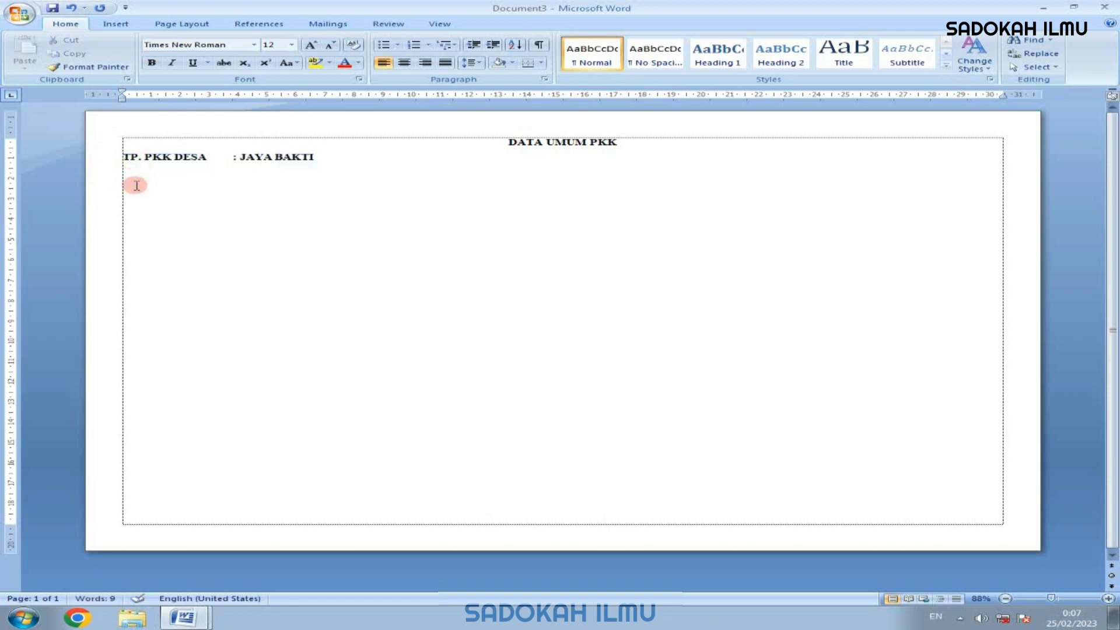
Examine the columns and rows of the table in the DATA UMUM PKK reference document, and return to the new document
{"action": "left_click", "coordinate": [119, 21]}
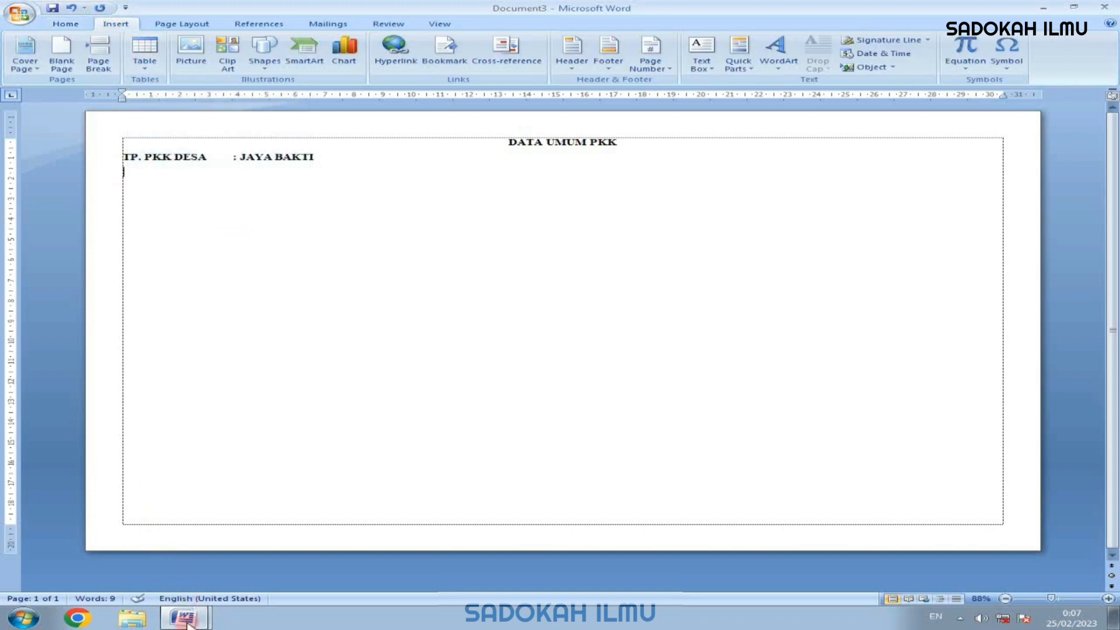
{"action": "mouse_move", "coordinate": [187, 625]}
{"action": "left_click", "coordinate": [163, 570]}
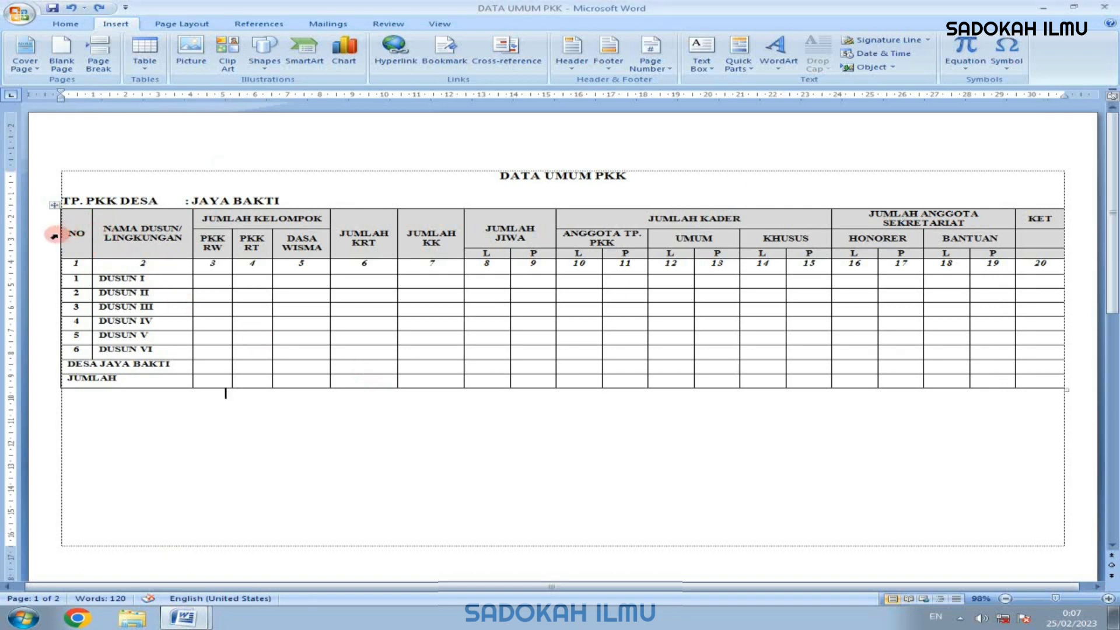
{"action": "left_click_drag", "start_coordinate": [64, 239], "coordinate": [646, 267]}
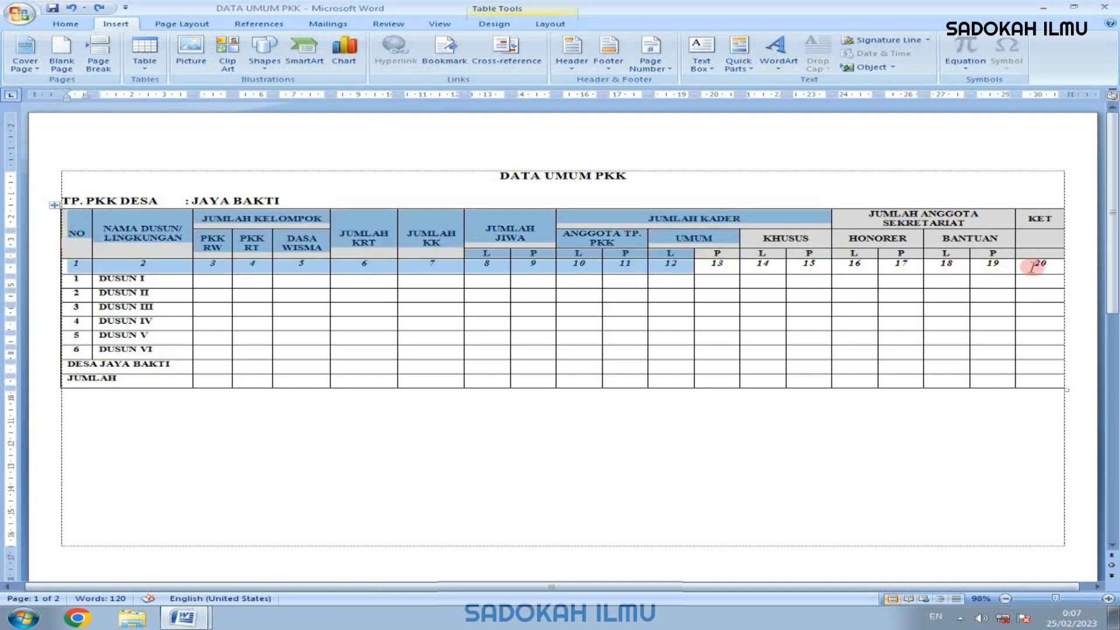
{"action": "left_click_drag", "start_coordinate": [1040, 259], "coordinate": [1040, 260]}
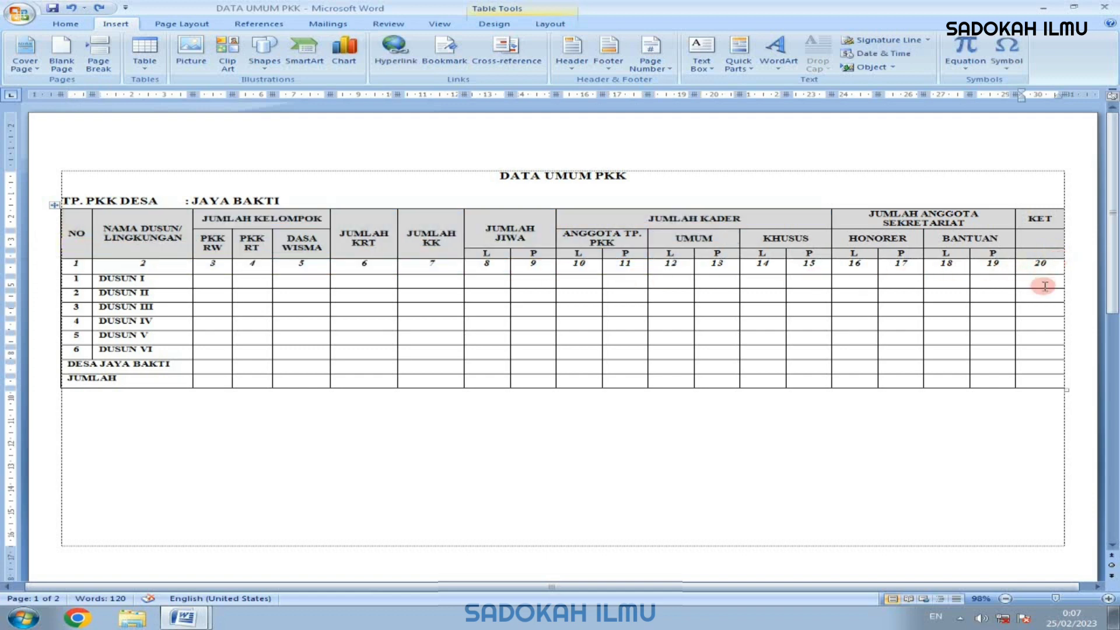
{"action": "left_click_drag", "start_coordinate": [66, 222], "coordinate": [92, 380]}
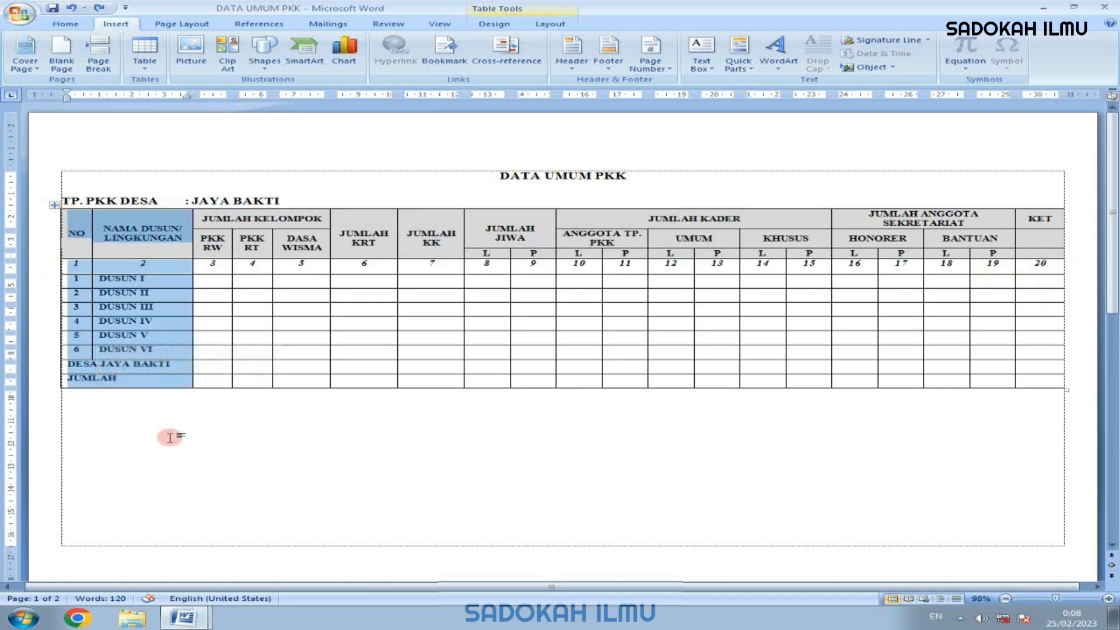
{"action": "left_click", "coordinate": [164, 434]}
{"action": "left_click", "coordinate": [182, 617]}
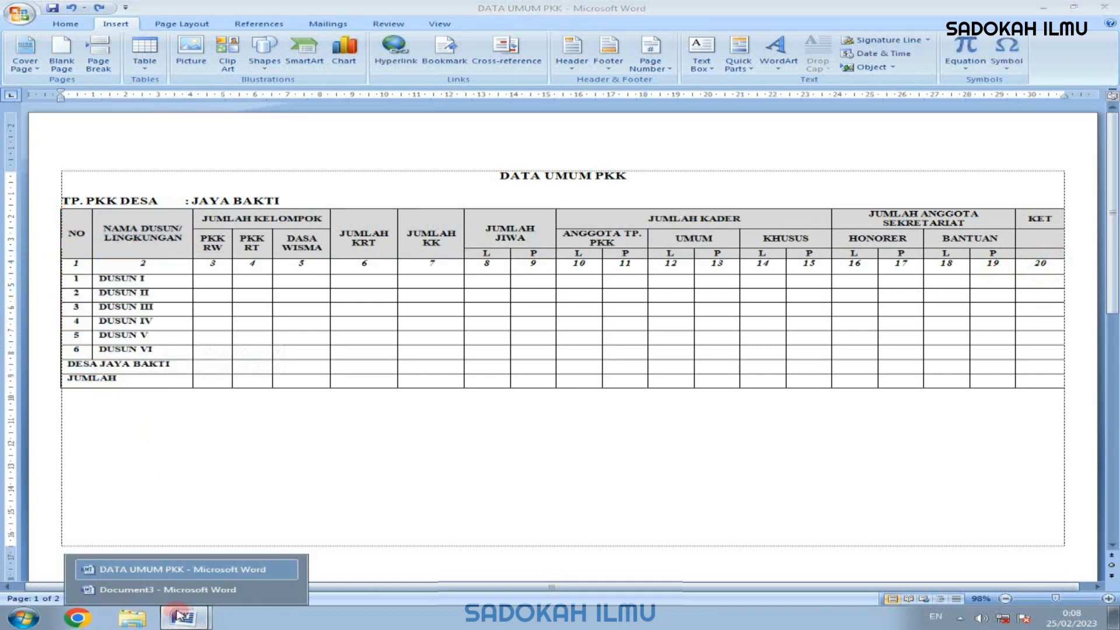
{"action": "left_click", "coordinate": [166, 592]}
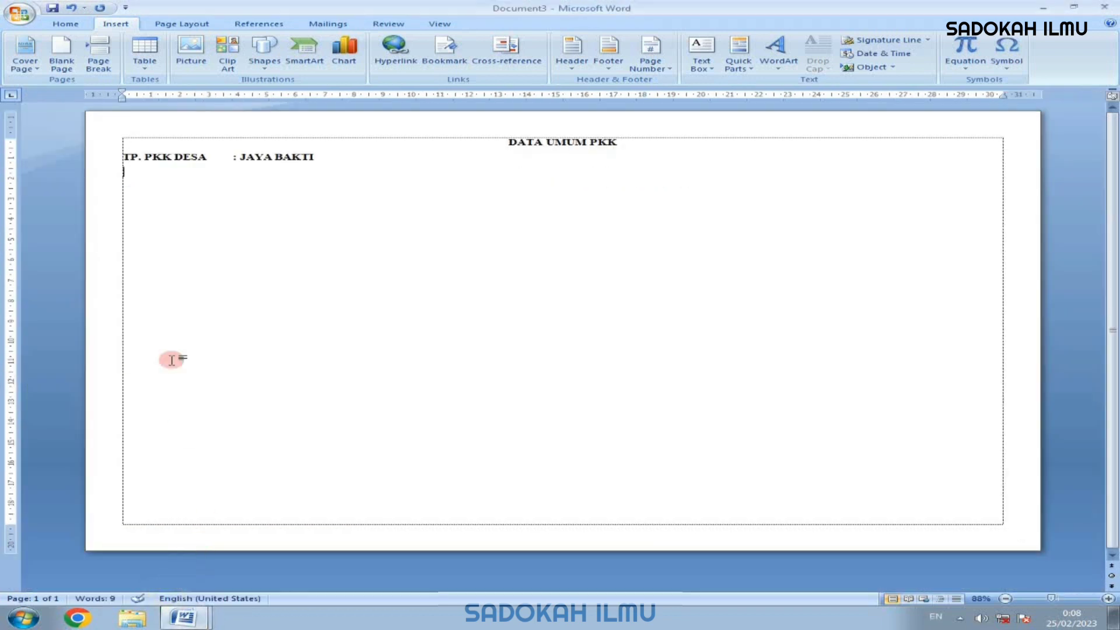
Insert a table with 20 columns and 12 rows below the heading lines
{"action": "left_click", "coordinate": [152, 71]}
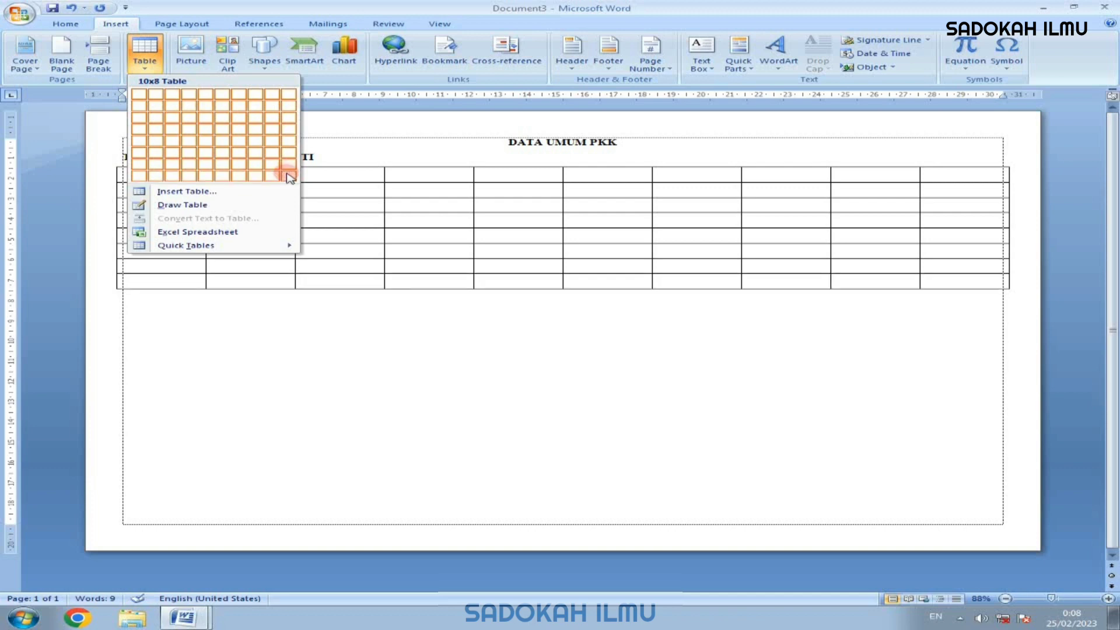
{"action": "left_click", "coordinate": [211, 197]}
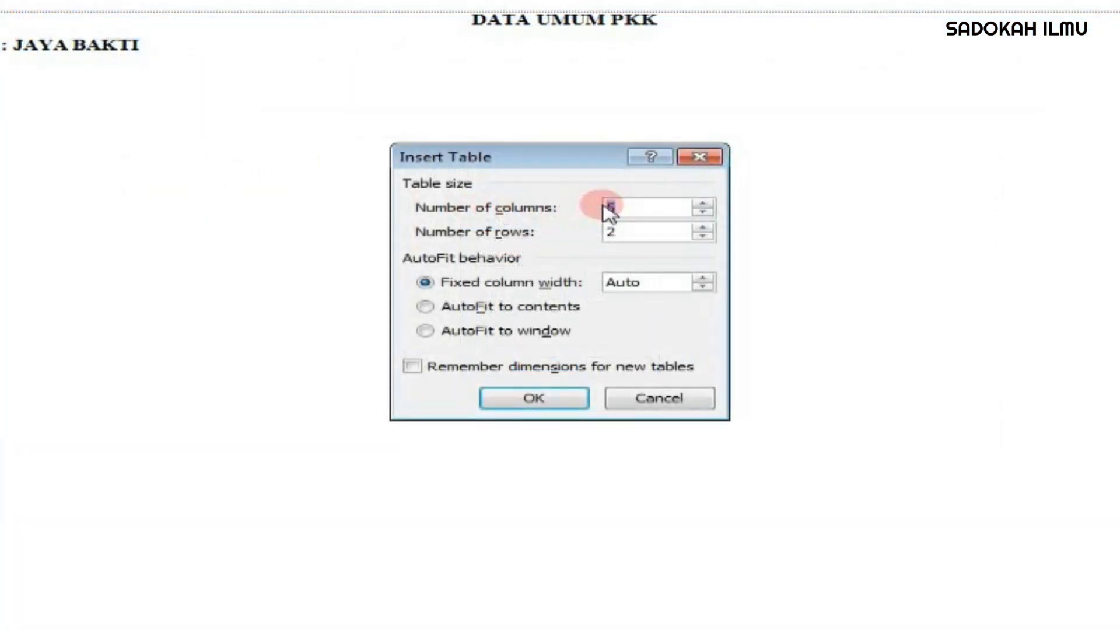
{"action": "type", "text": "20"}
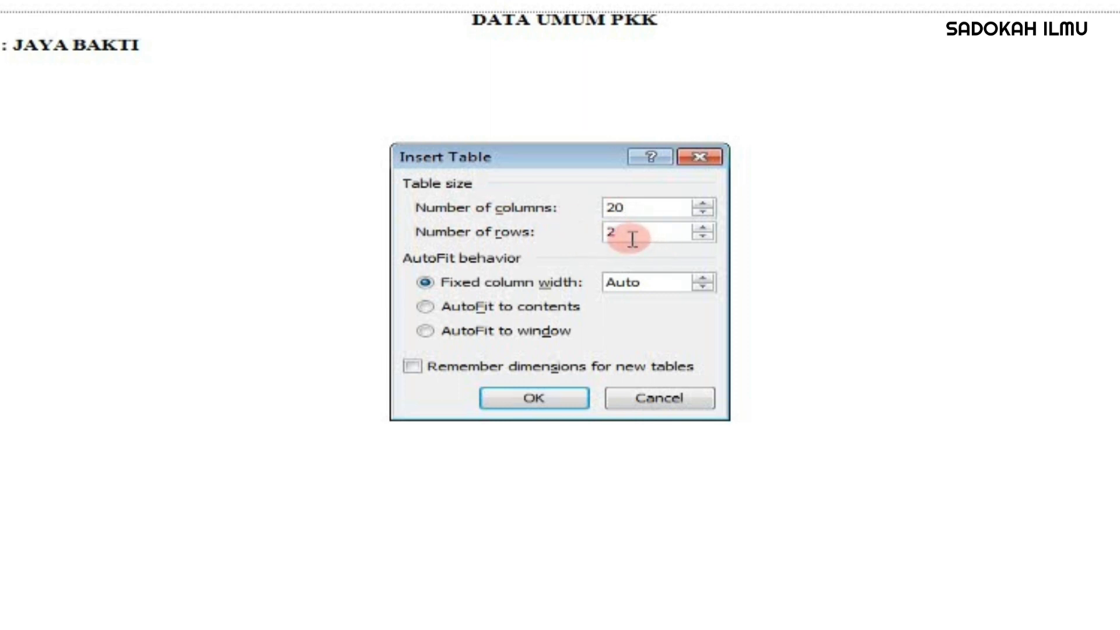
{"action": "left_click_drag", "start_coordinate": [632, 238], "coordinate": [595, 233]}
{"action": "type", "text": "12"}
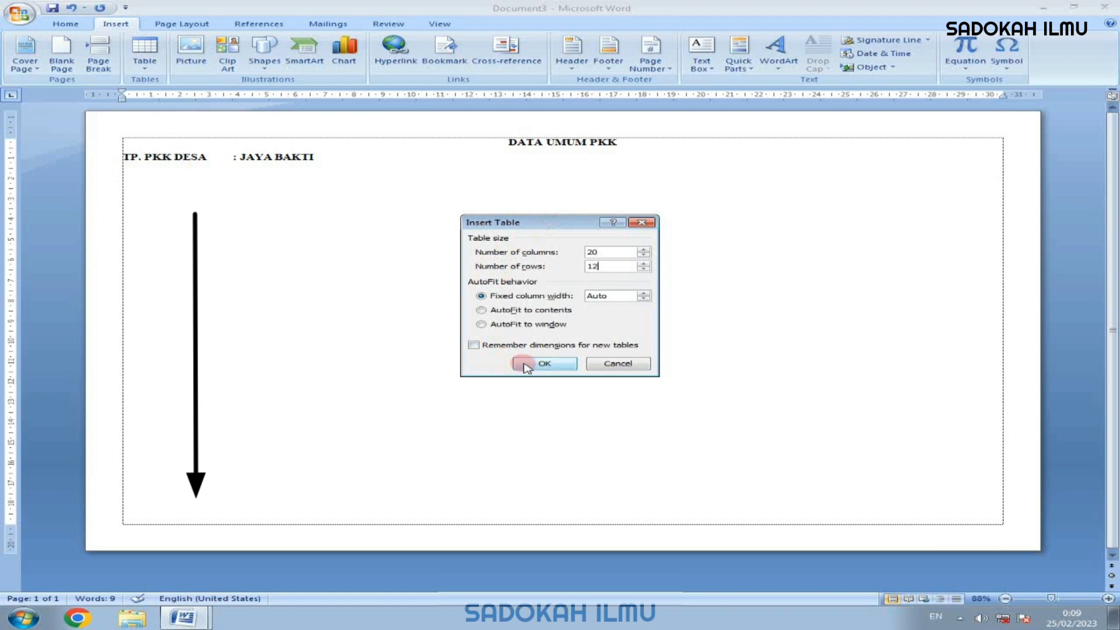
{"action": "left_click", "coordinate": [544, 363]}
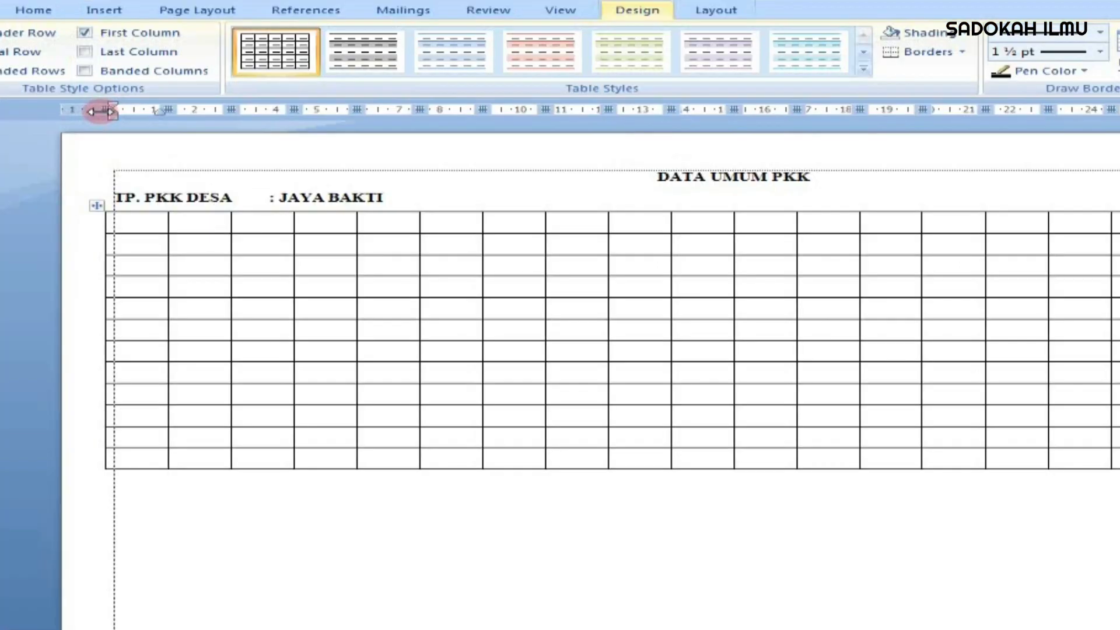
Shift the table's left edge inward to line up with the page's left margin
{"action": "left_click_drag", "start_coordinate": [100, 110], "coordinate": [113, 113]}
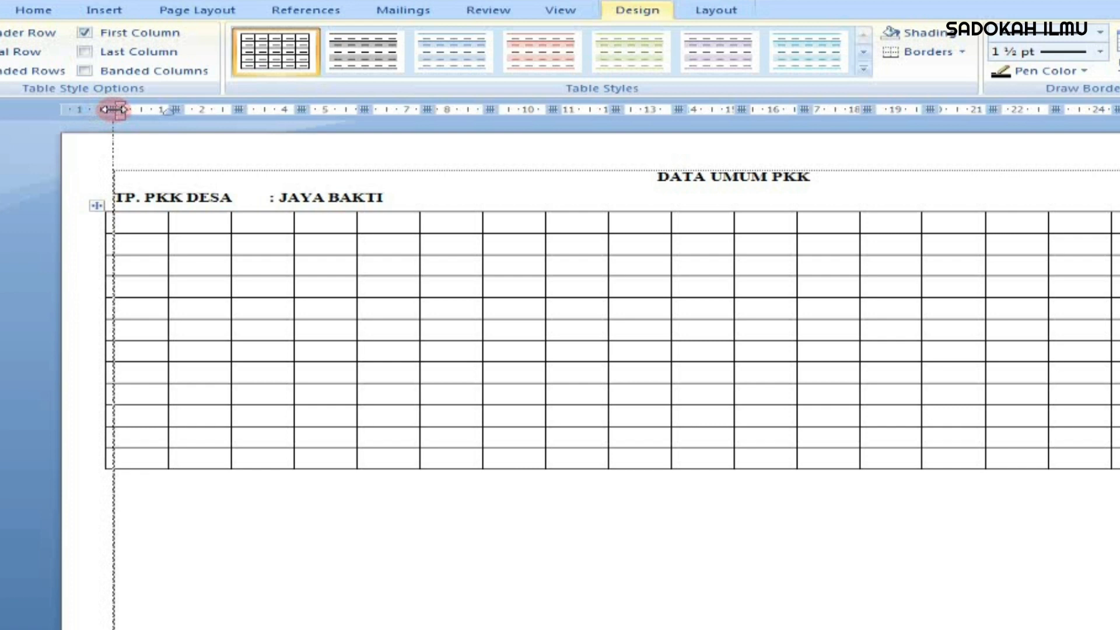
{"action": "left_click_drag", "start_coordinate": [112, 109], "coordinate": [114, 110]}
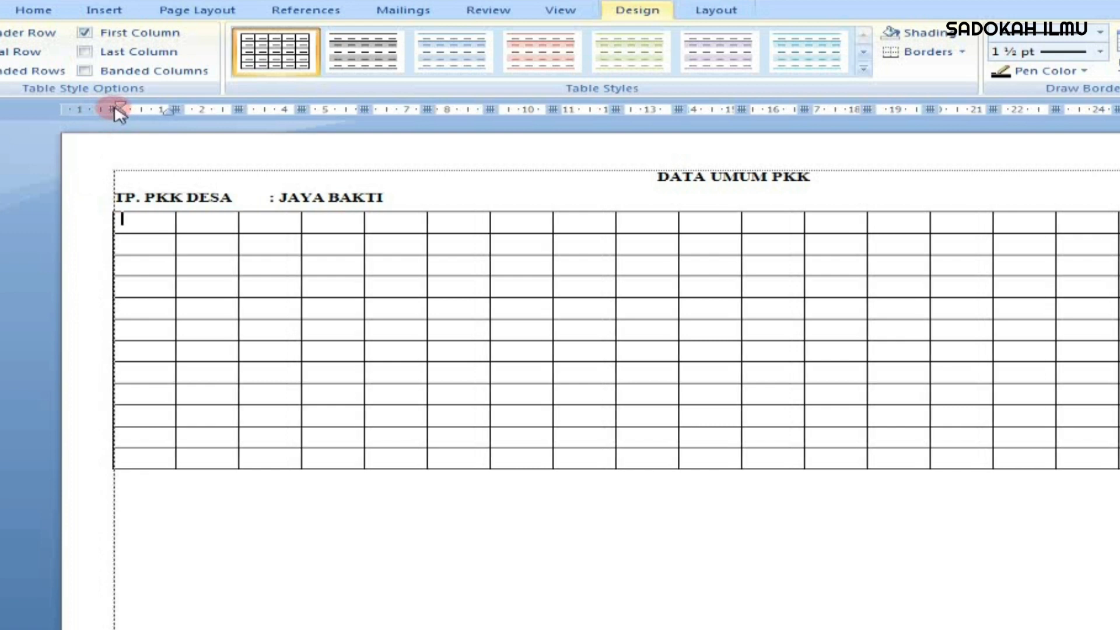
{"action": "left_click", "coordinate": [106, 202]}
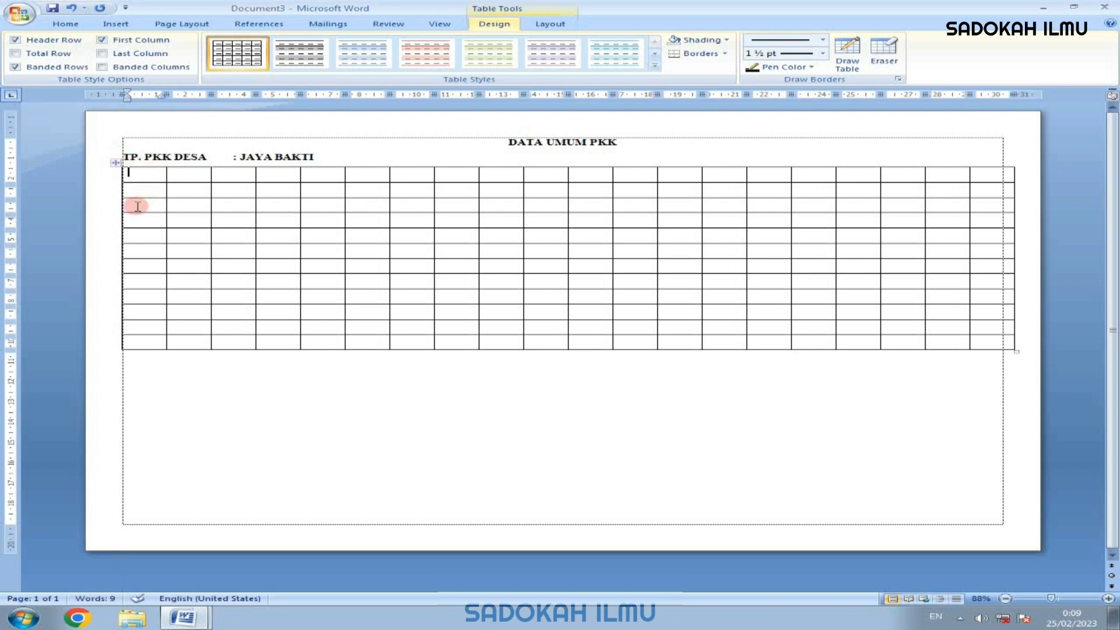
Check the header rows of the reference table in the DATA UMUM PKK document, and return to the new document
{"action": "left_click", "coordinate": [194, 617]}
{"action": "left_click", "coordinate": [167, 567]}
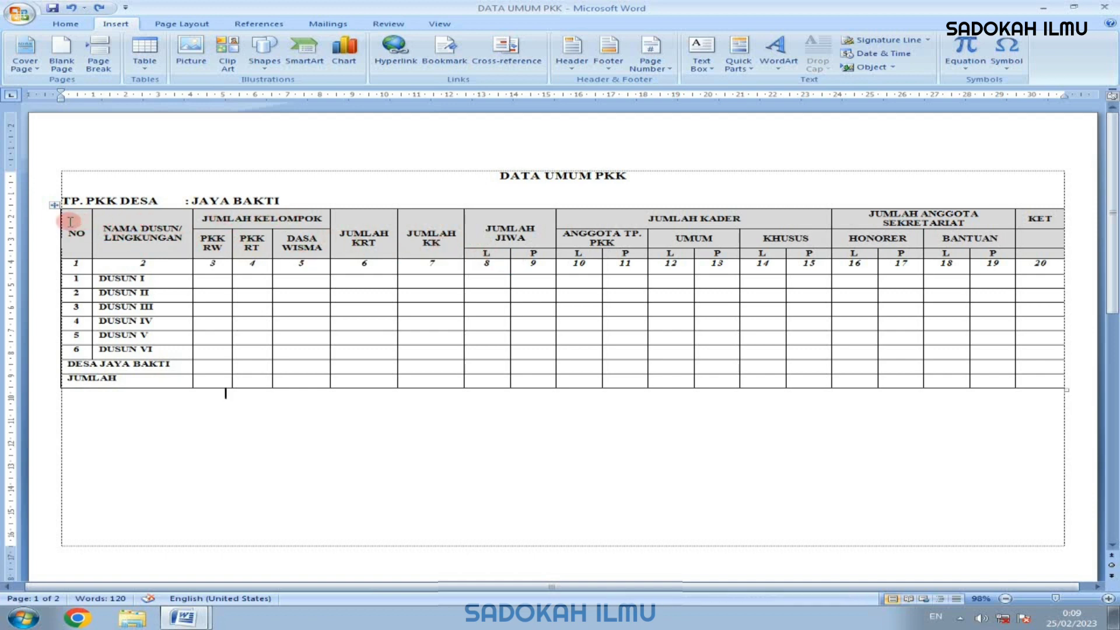
{"action": "left_click_drag", "start_coordinate": [64, 225], "coordinate": [734, 253]}
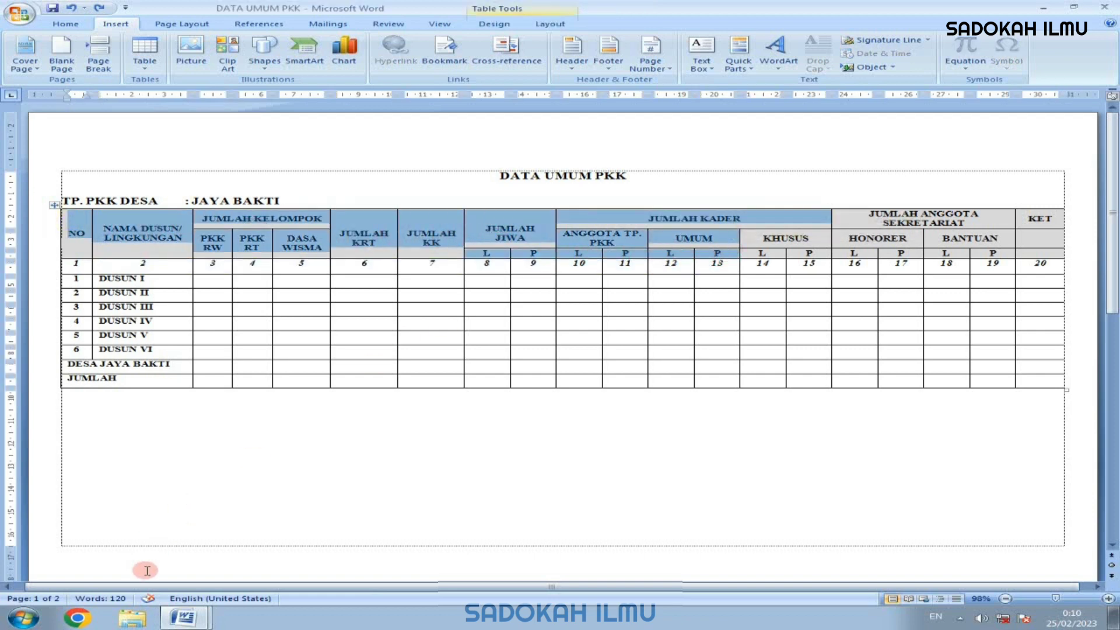
{"action": "left_click", "coordinate": [271, 353]}
{"action": "left_click", "coordinate": [133, 547]}
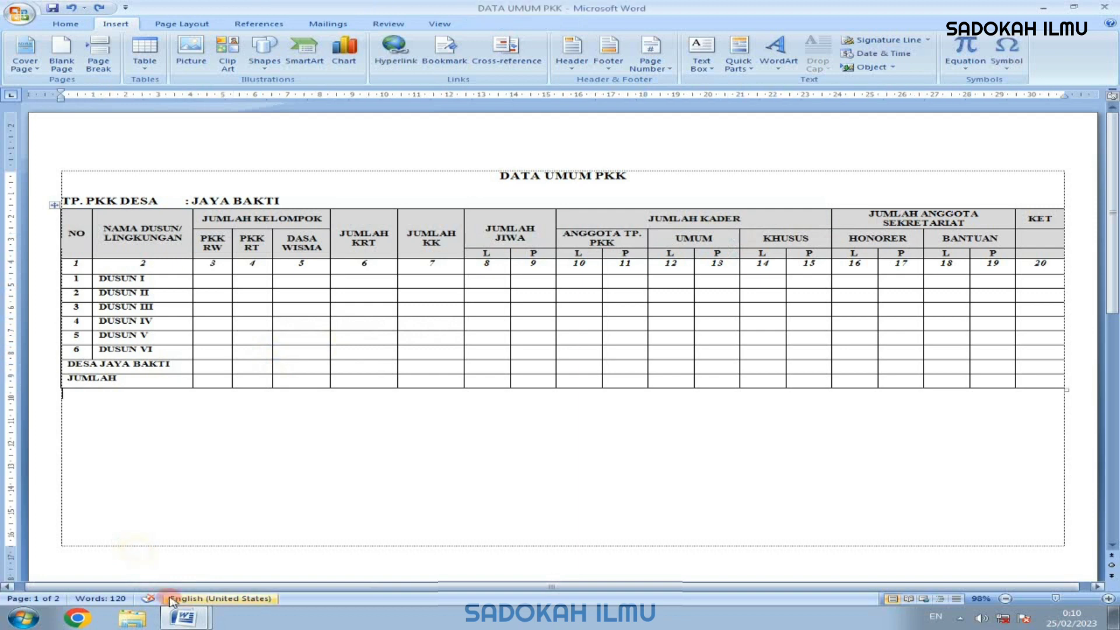
{"action": "left_click", "coordinate": [183, 617]}
{"action": "left_click", "coordinate": [166, 591]}
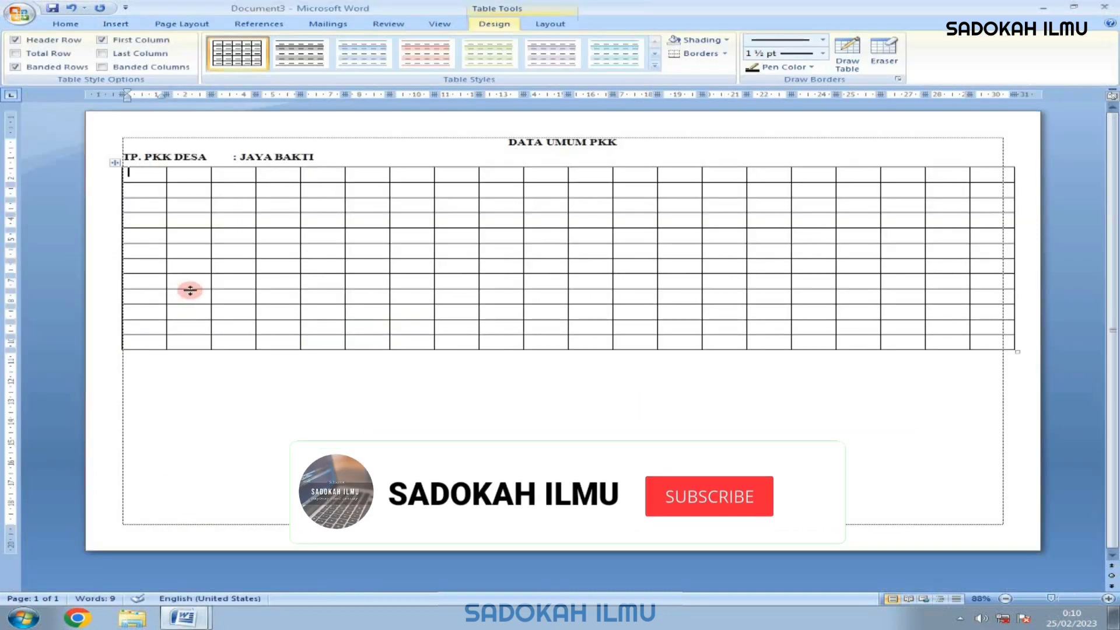
Apply single line spacing to all rows of the table
{"action": "left_click", "coordinate": [200, 277]}
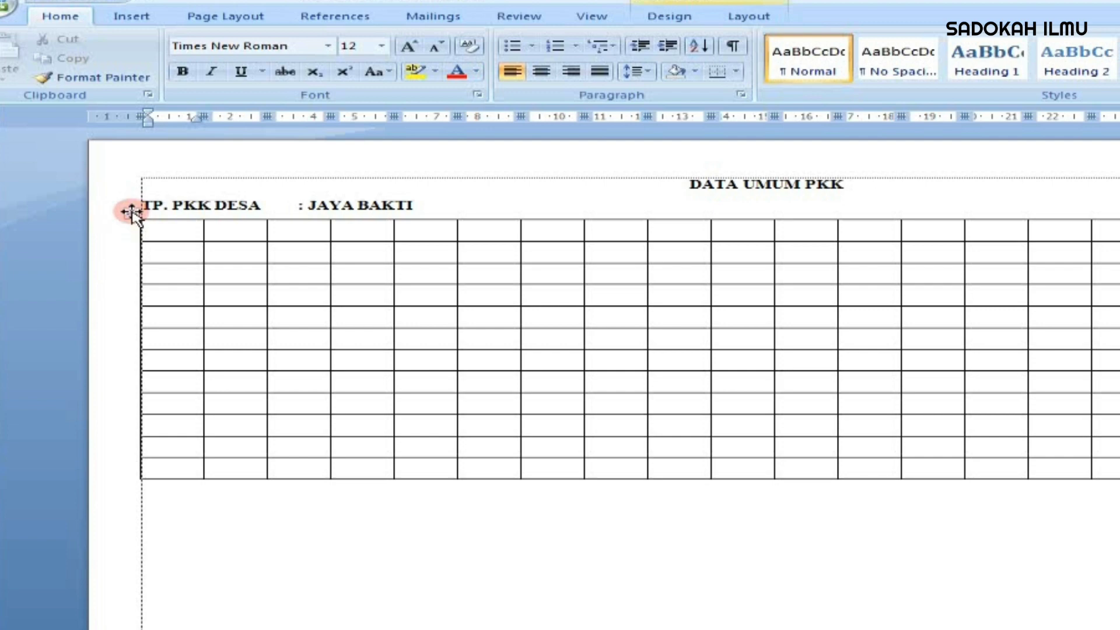
{"action": "left_click", "coordinate": [132, 212]}
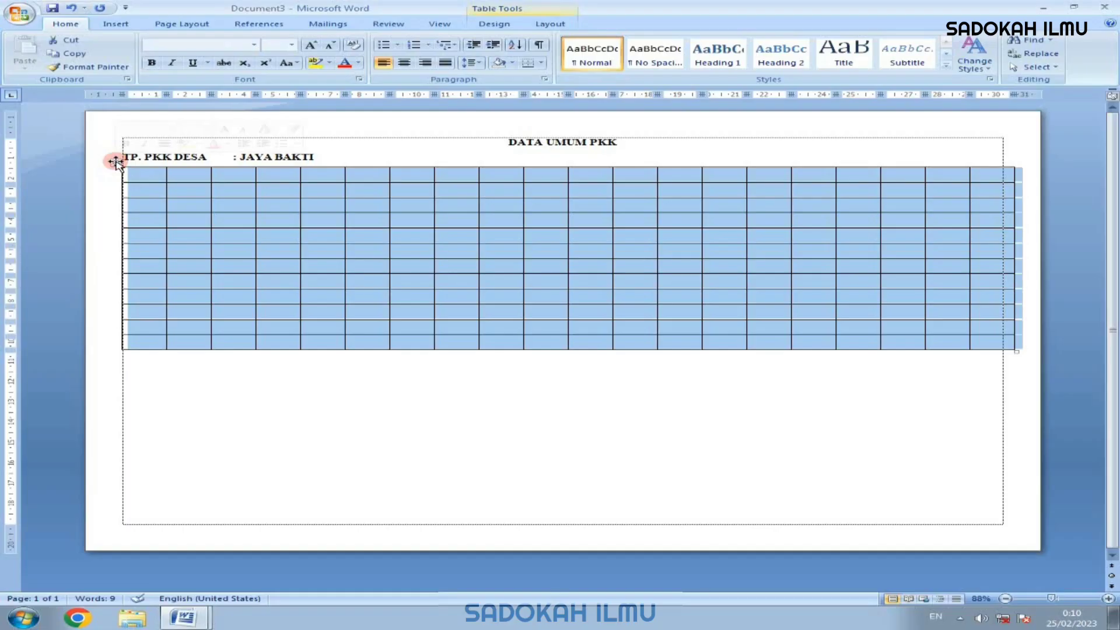
{"action": "left_click", "coordinate": [140, 219]}
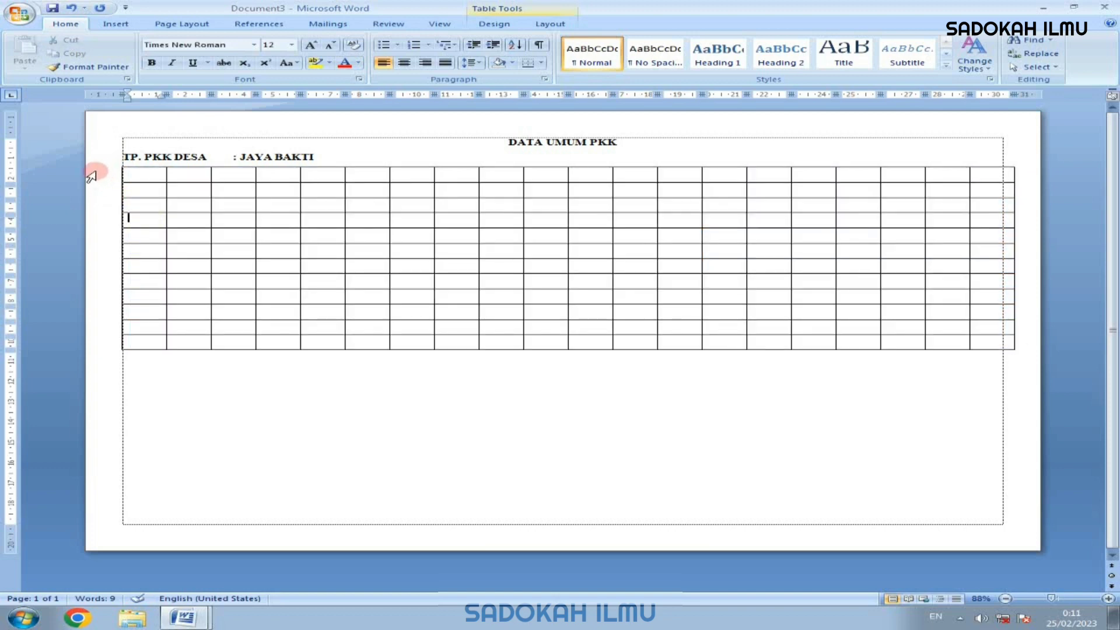
{"action": "left_click_drag", "start_coordinate": [89, 177], "coordinate": [112, 345]}
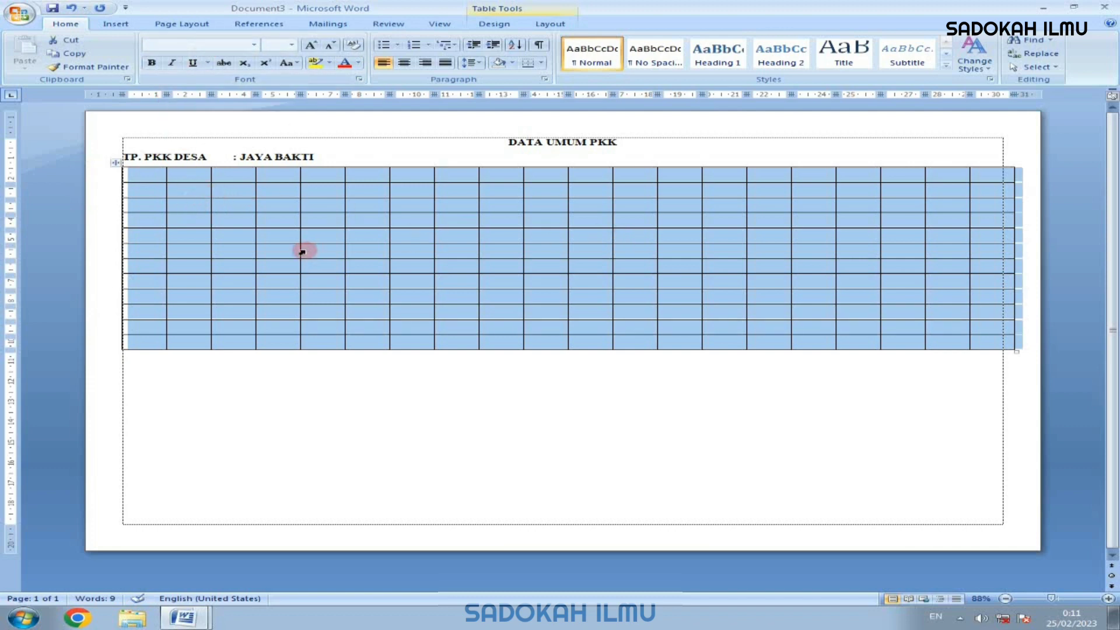
{"action": "key", "text": "ctrl+bracketleft"}
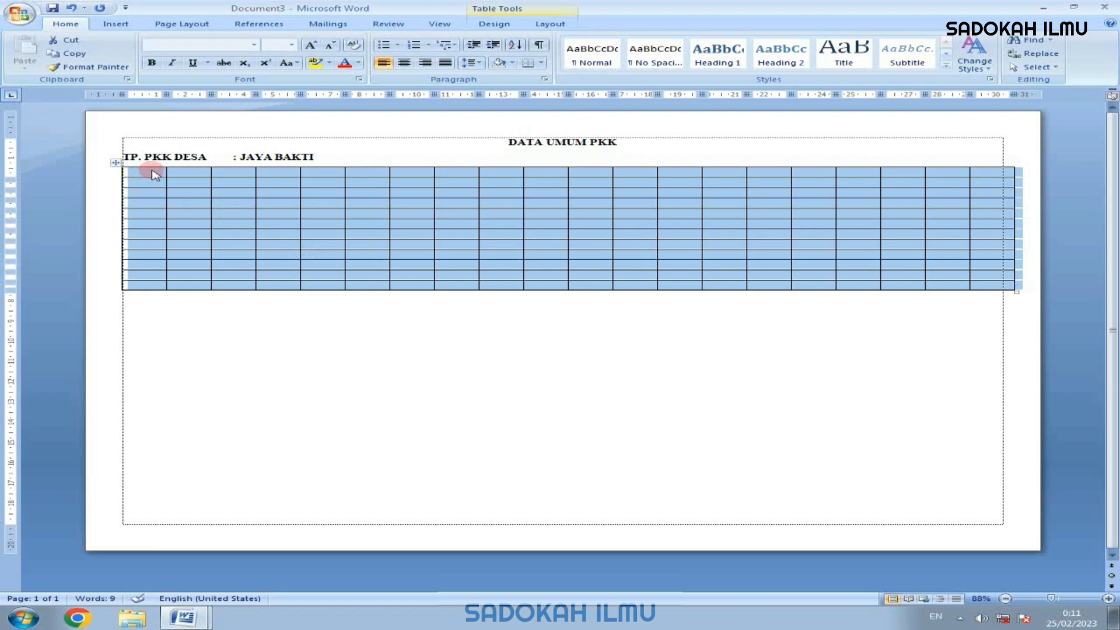
Enter NO, NAMA DUSUN/ LINGKUNGAN and JUMLAH KELOMPOK in the first three cells of the table's top row
{"action": "left_click", "coordinate": [152, 170]}
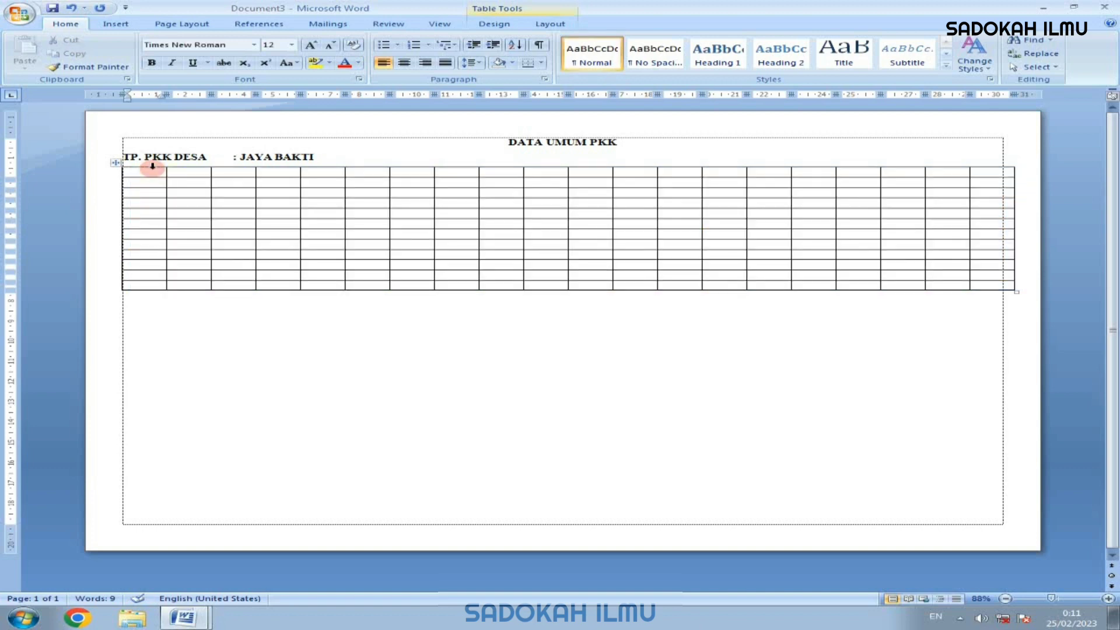
{"action": "type", "text": "NO"}
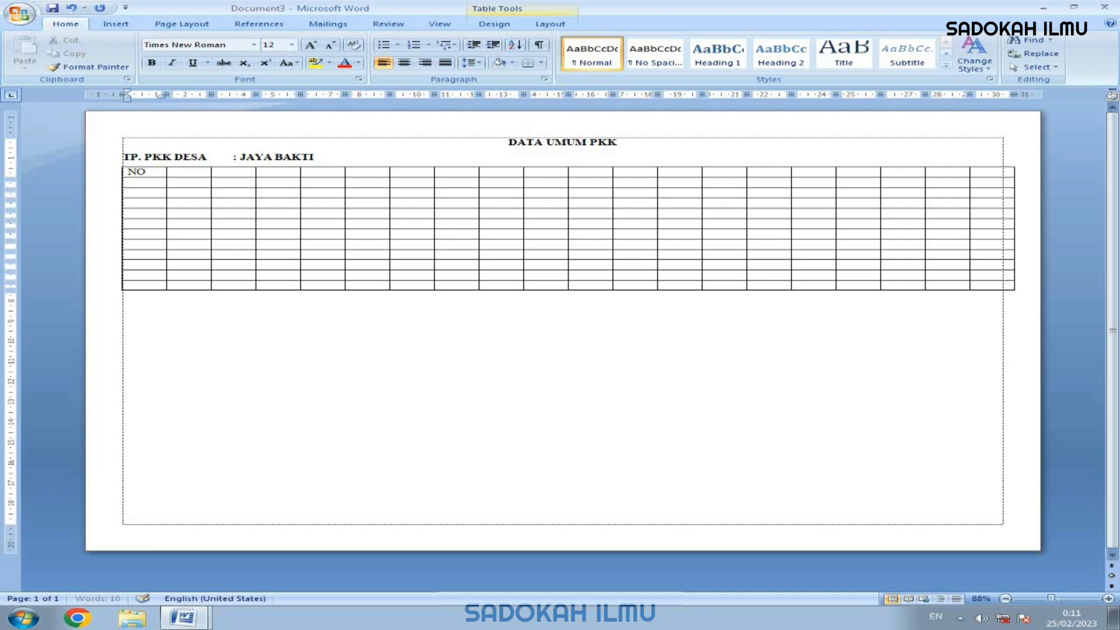
{"action": "key", "text": "Tab"}
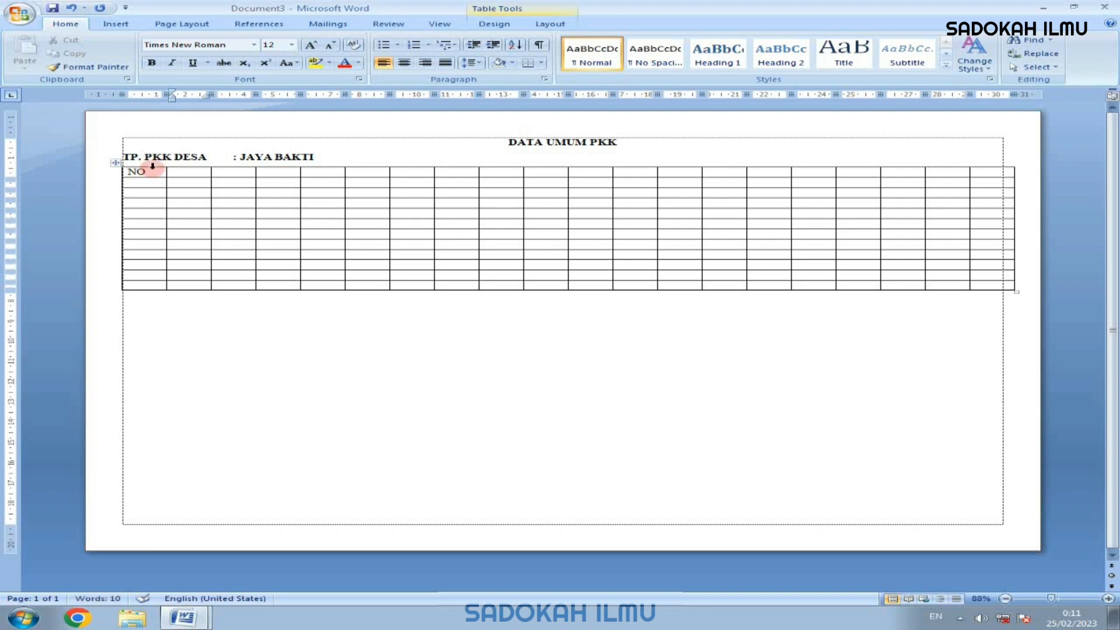
{"action": "type", "text": "NAMA DUSUN/ LINGKUNGAN"}
{"action": "key", "text": "Tab"}
{"action": "type", "text": "JUMLAH KE"}
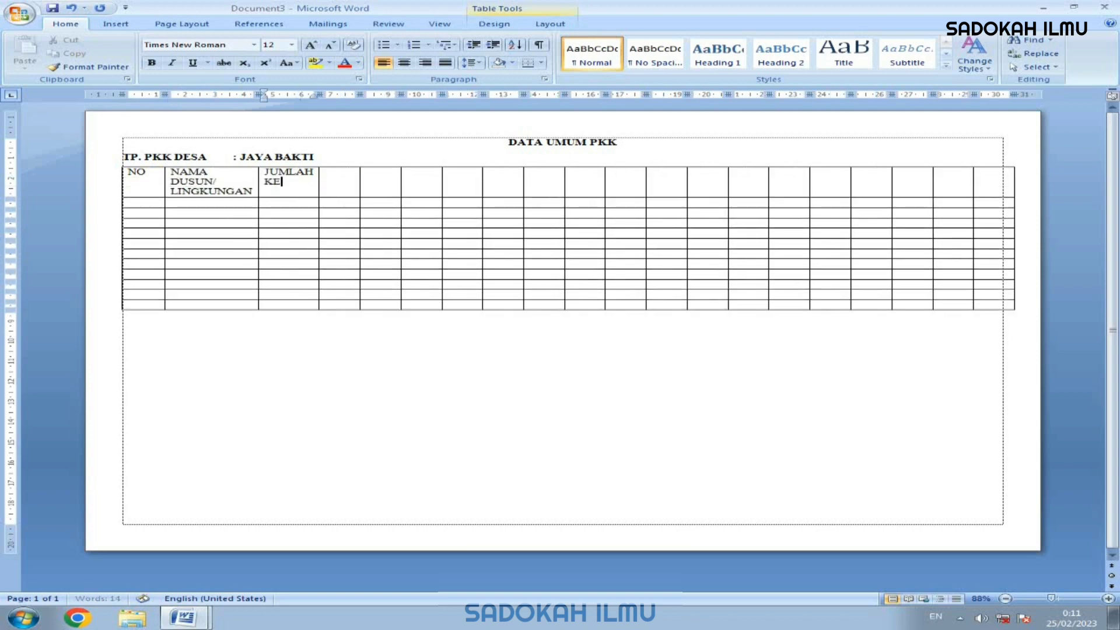
{"action": "type", "text": "LOMPOK"}
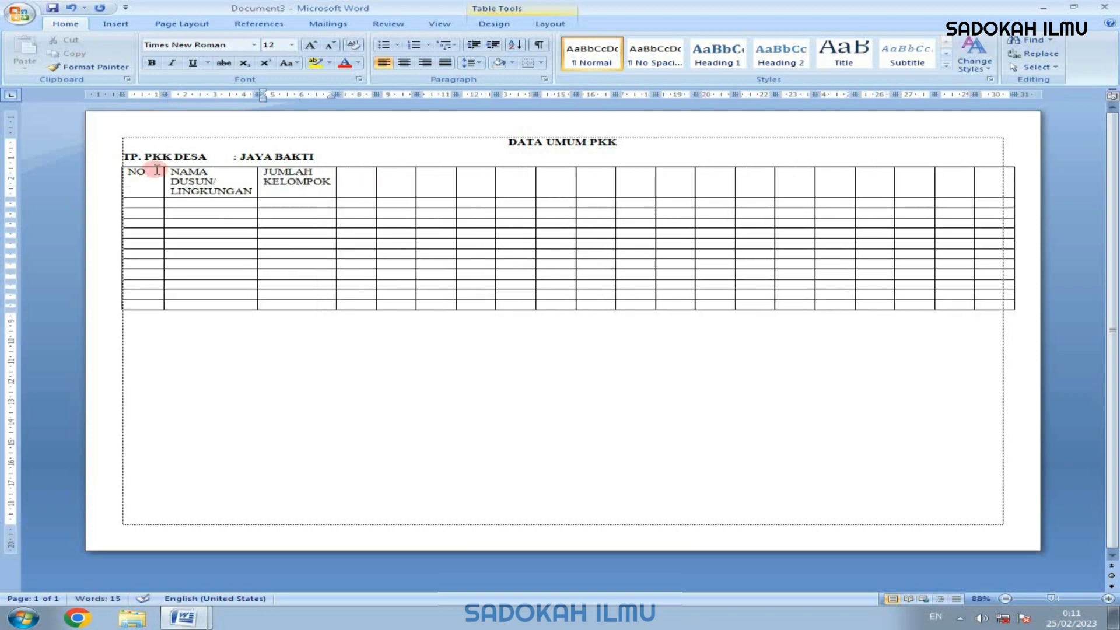
Merge the NO header cell and the NAMA DUSUN/ LINGKUNGAN header cell each with the two cells below it
{"action": "left_click", "coordinate": [125, 173]}
{"action": "left_click", "coordinate": [124, 174]}
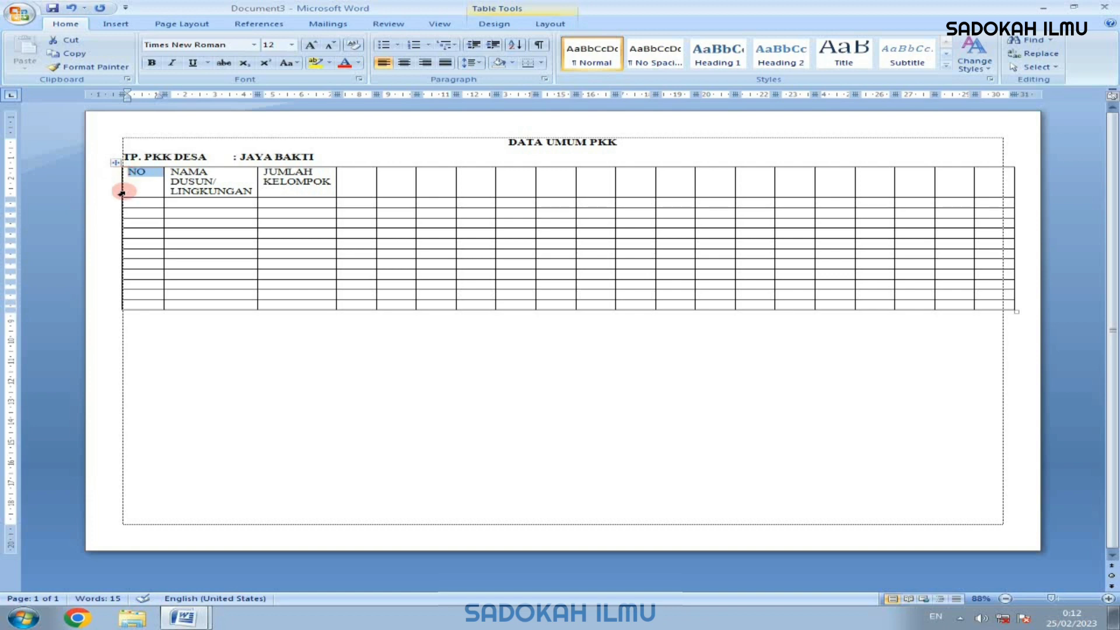
{"action": "left_click_drag", "start_coordinate": [123, 202], "coordinate": [148, 216]}
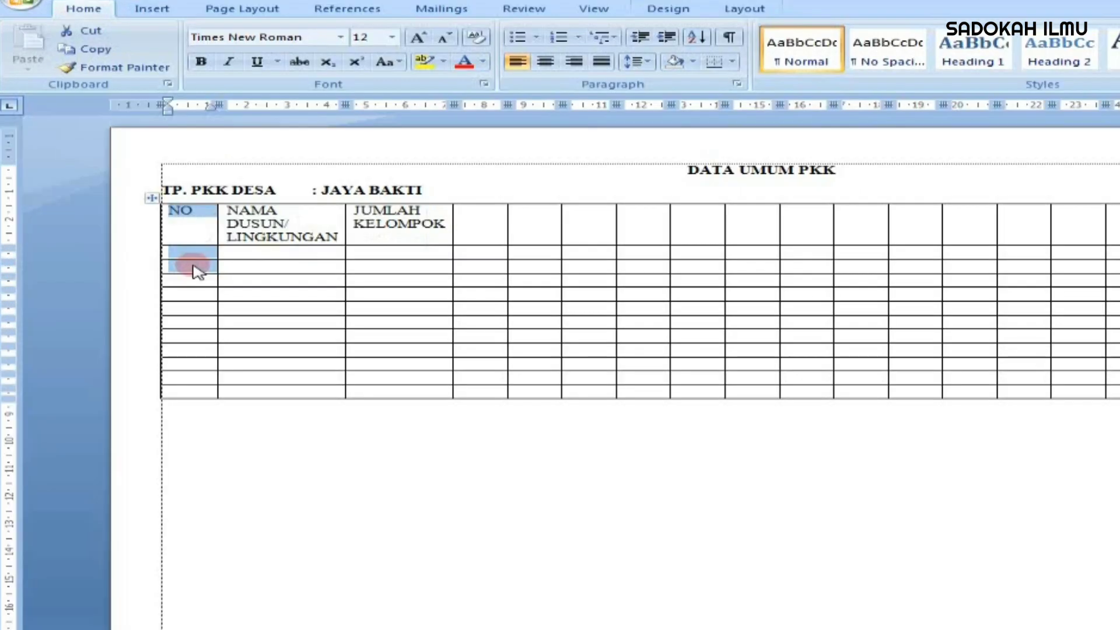
{"action": "right_click", "coordinate": [193, 265]}
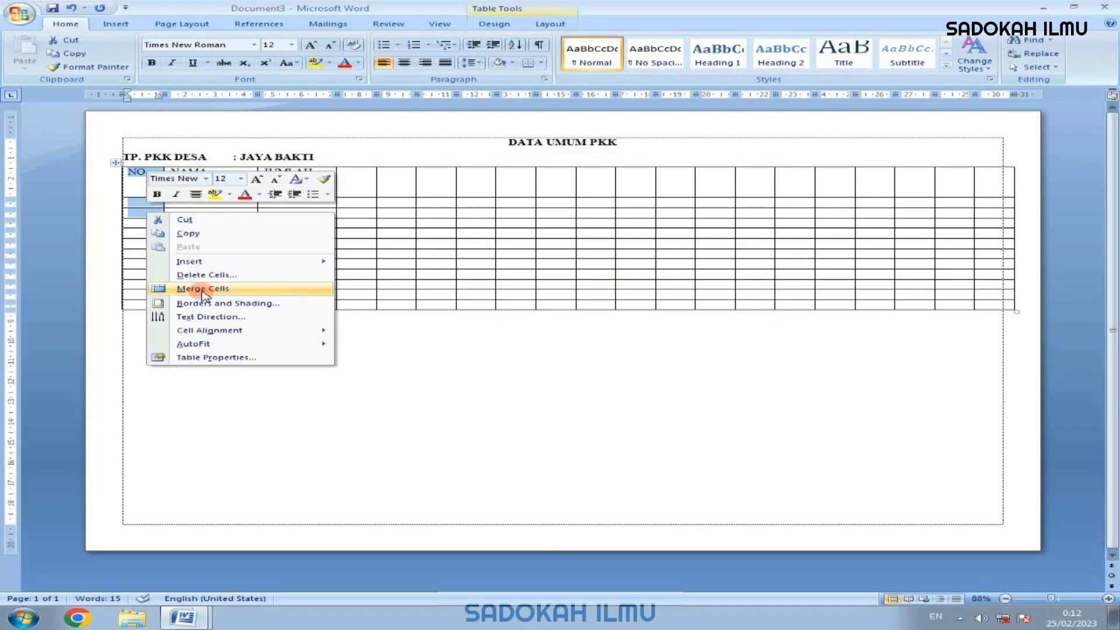
{"action": "left_click", "coordinate": [203, 290]}
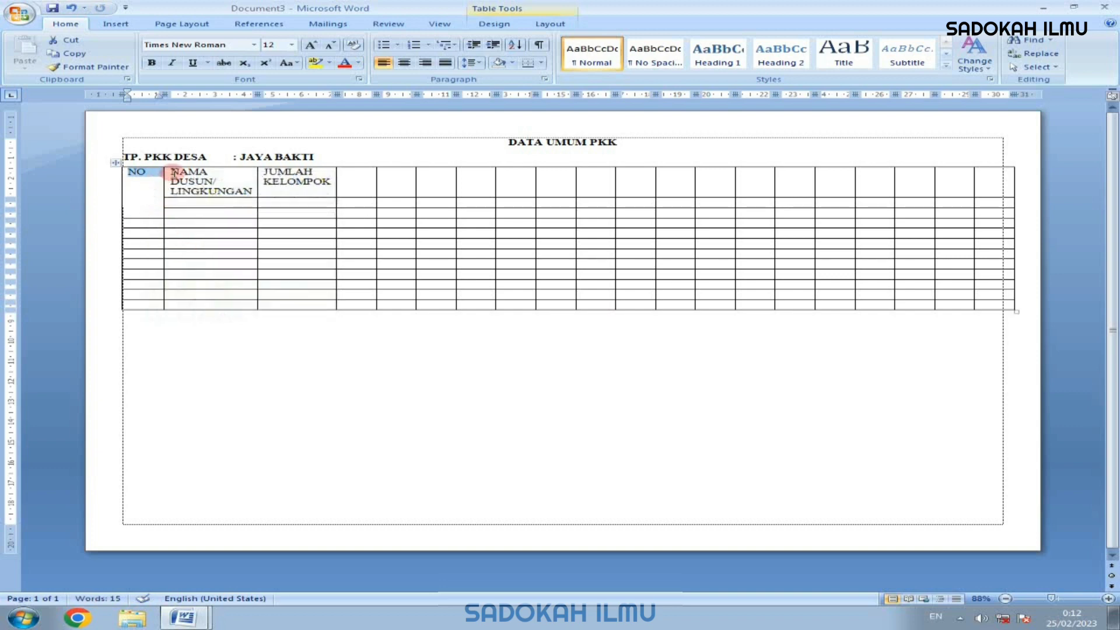
{"action": "left_click_drag", "start_coordinate": [174, 172], "coordinate": [233, 212]}
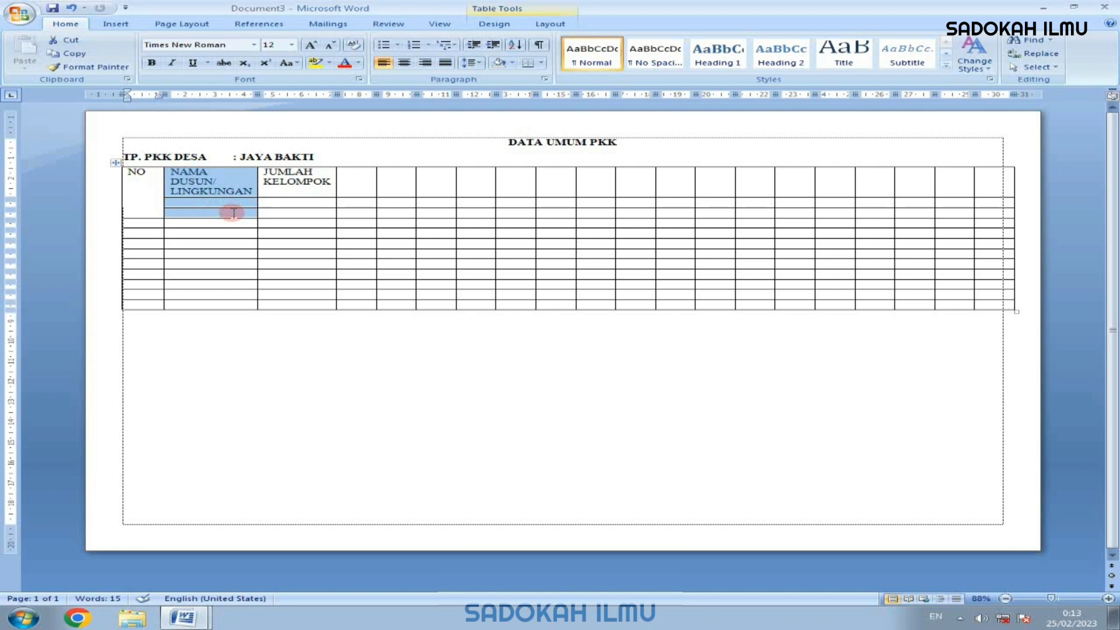
{"action": "right_click", "coordinate": [201, 196]}
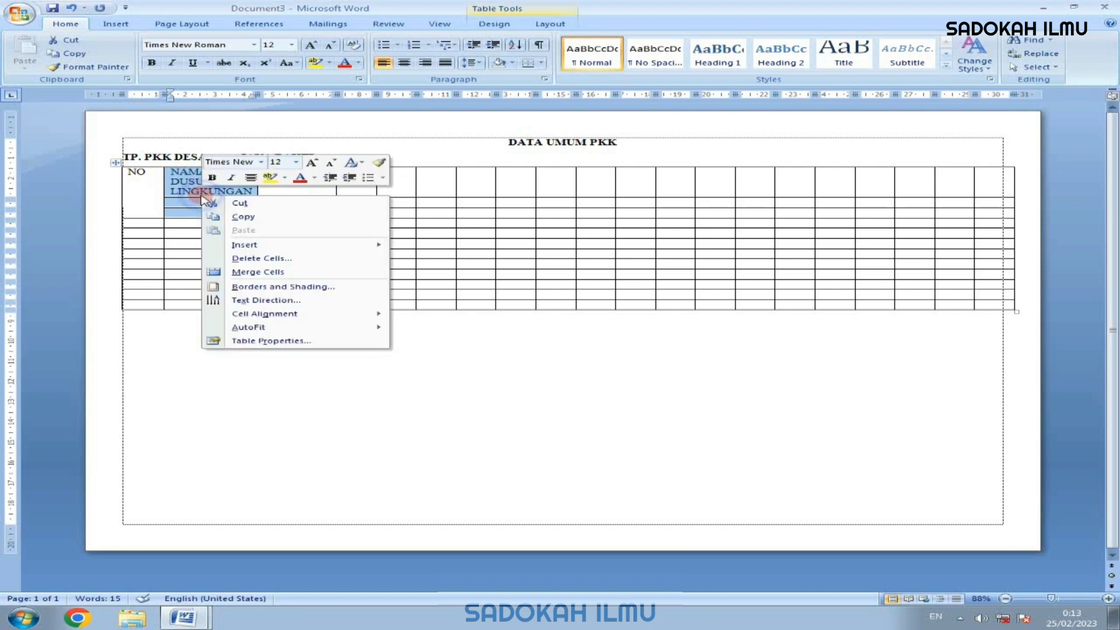
{"action": "left_click", "coordinate": [258, 273]}
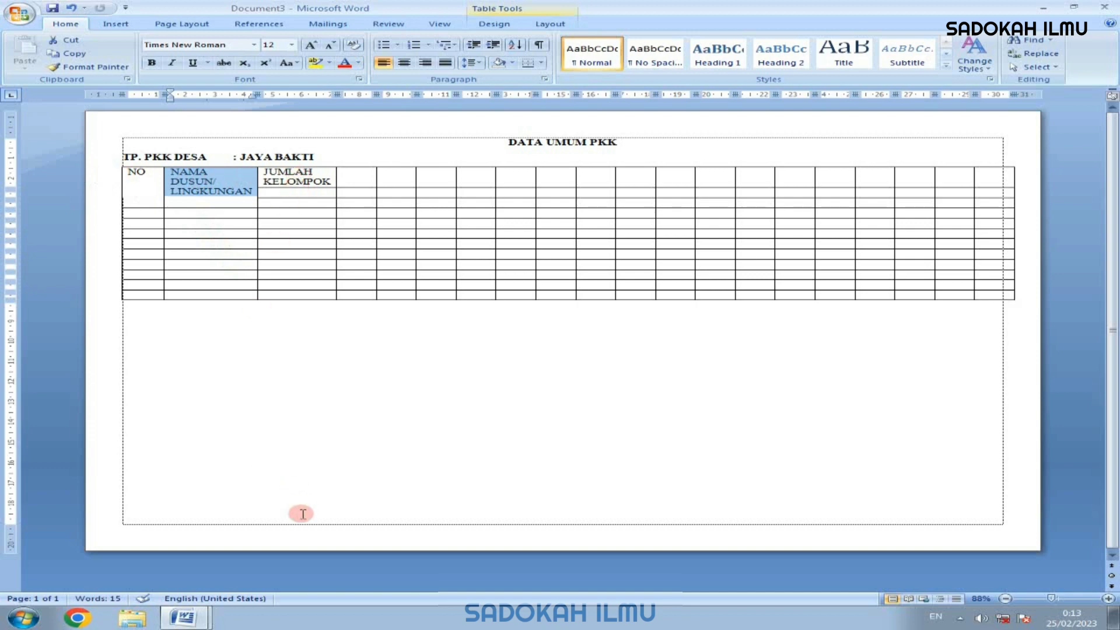
Check the subheadings under JUMLAH KELOMPOK in the DATA UMUM PKK reference document, and return to the new document
{"action": "left_click", "coordinate": [183, 617]}
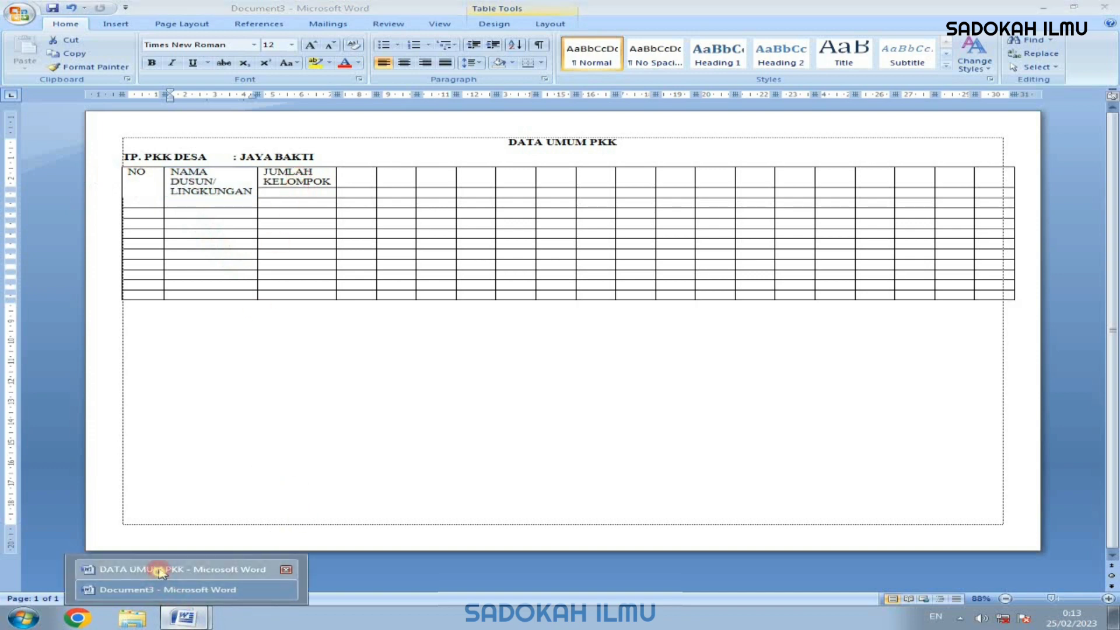
{"action": "left_click", "coordinate": [162, 570]}
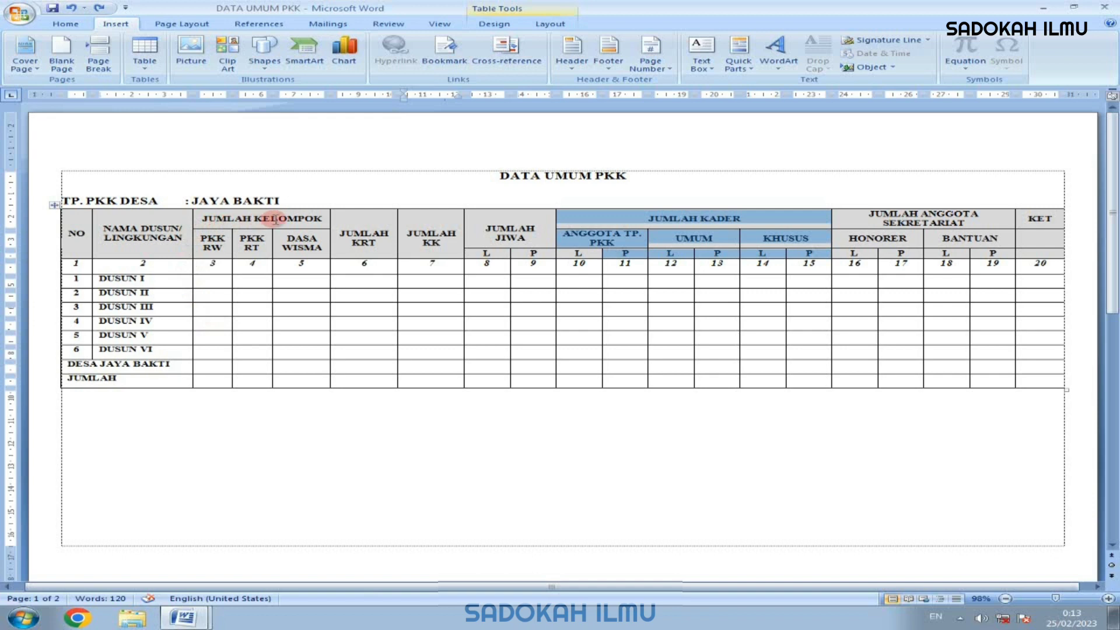
{"action": "left_click", "coordinate": [200, 219]}
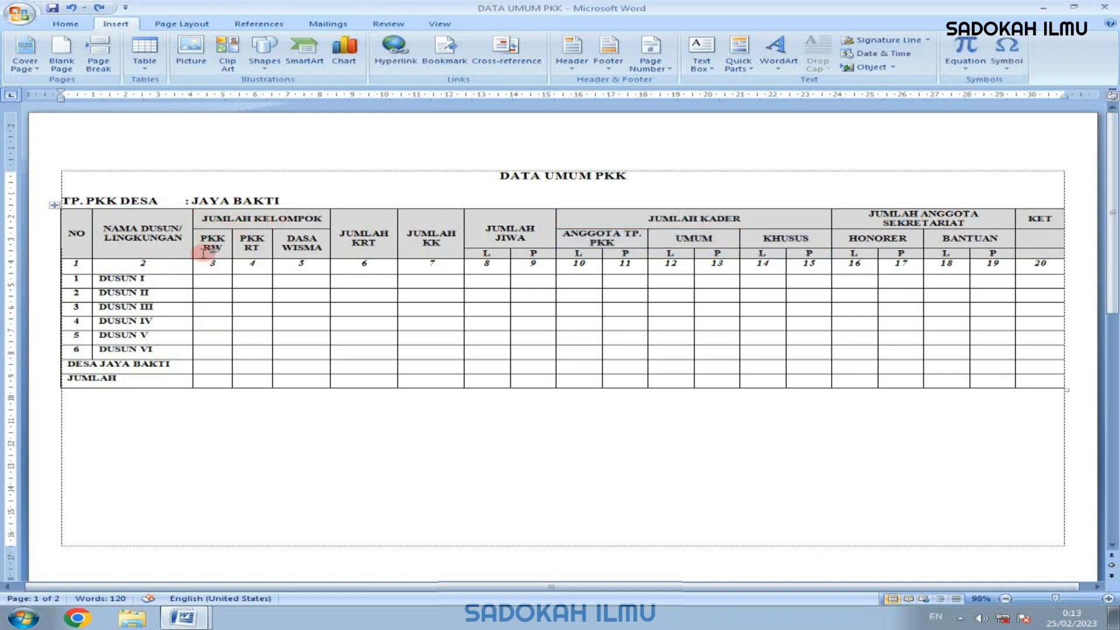
{"action": "left_click_drag", "start_coordinate": [203, 252], "coordinate": [318, 249]}
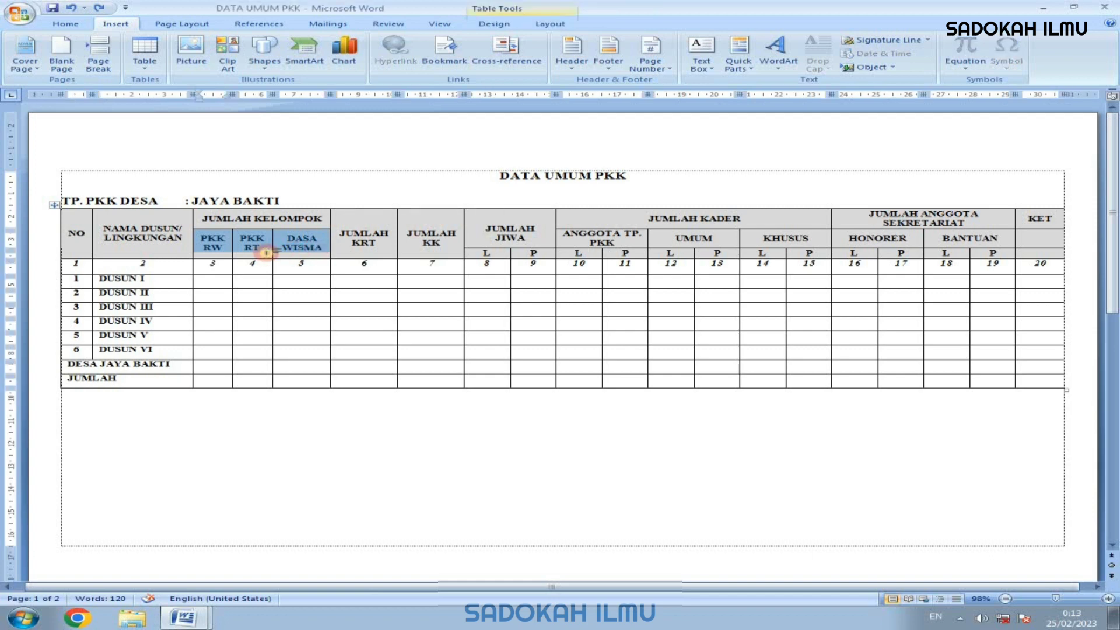
{"action": "left_click", "coordinate": [267, 252]}
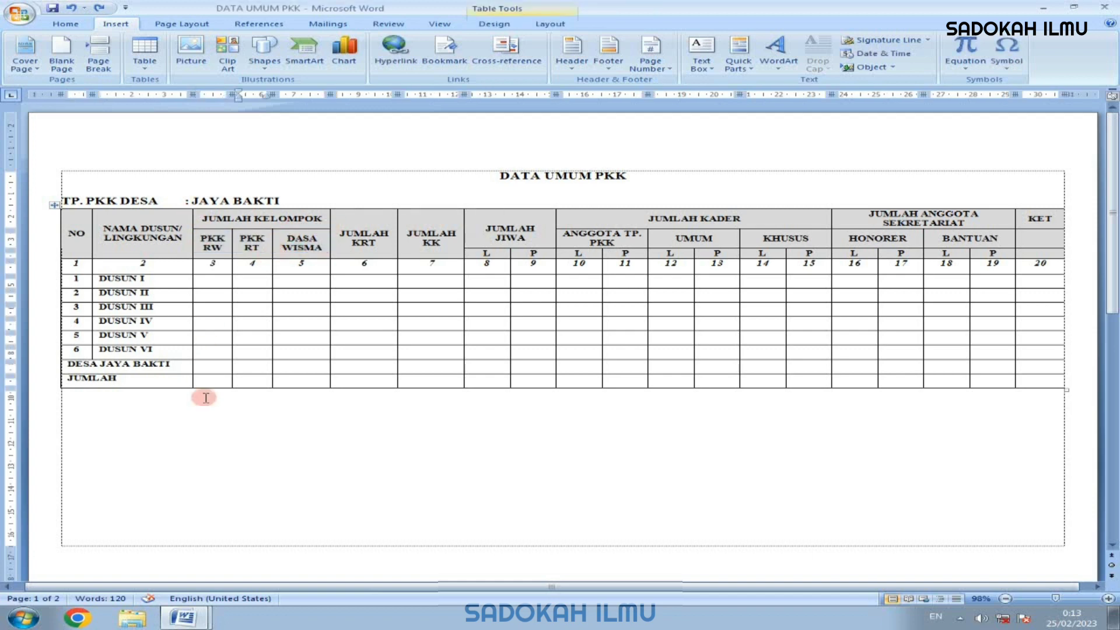
{"action": "mouse_move", "coordinate": [185, 615]}
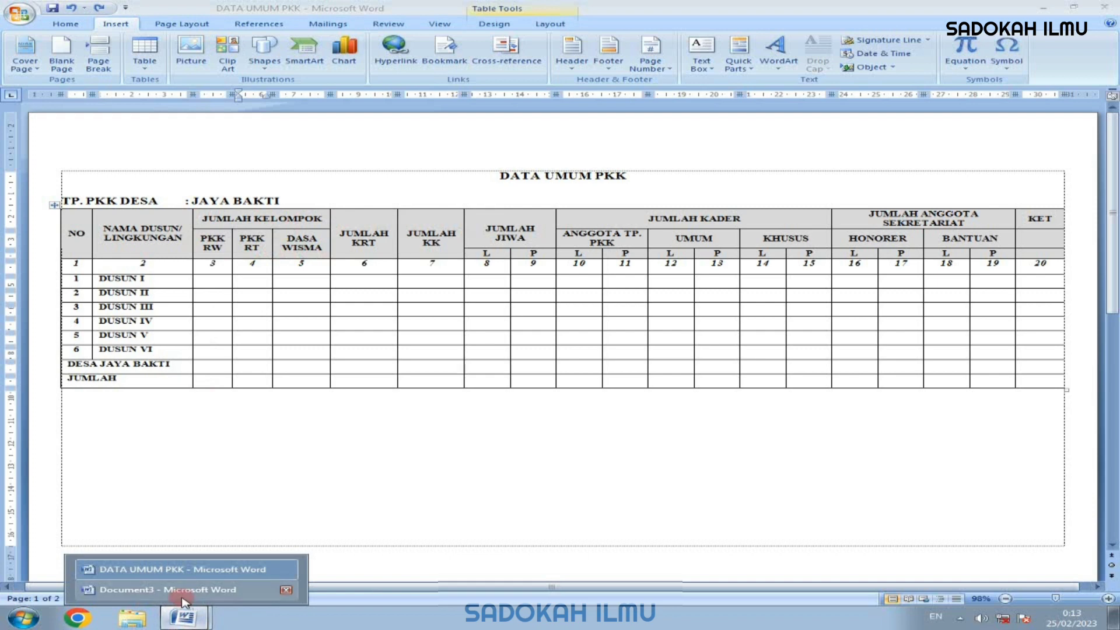
{"action": "left_click", "coordinate": [175, 587]}
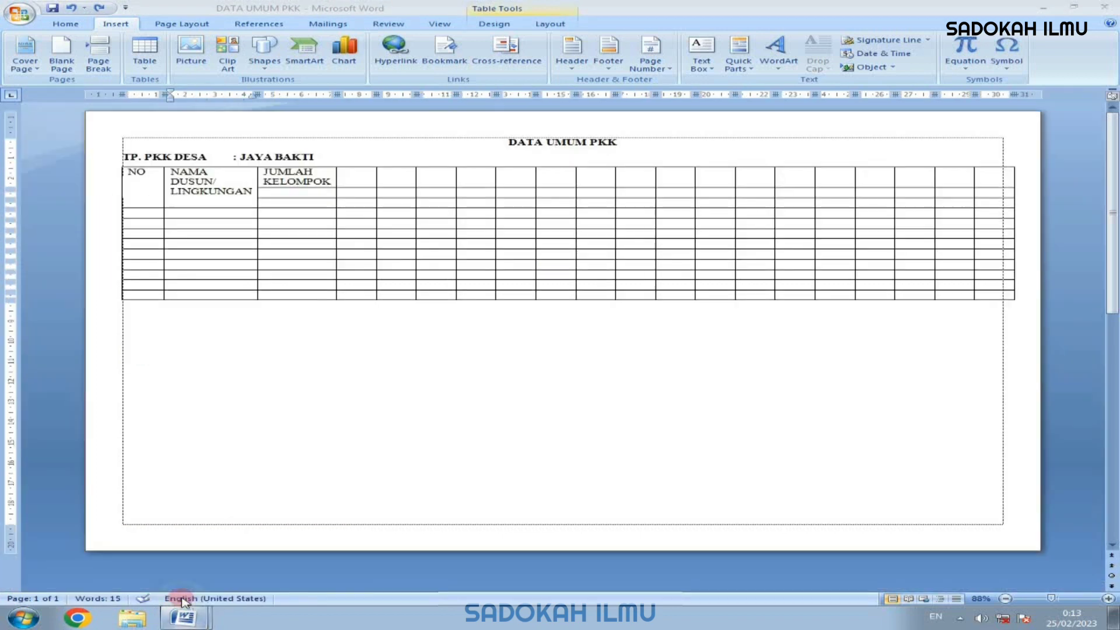
Merge the JUMLAH KELOMPOK cell across three columns and enter PKK RW, PKK RT and DASA WISMA in the cells beneath it
{"action": "left_click", "coordinate": [269, 172]}
{"action": "left_click_drag", "start_coordinate": [270, 173], "coordinate": [376, 184]}
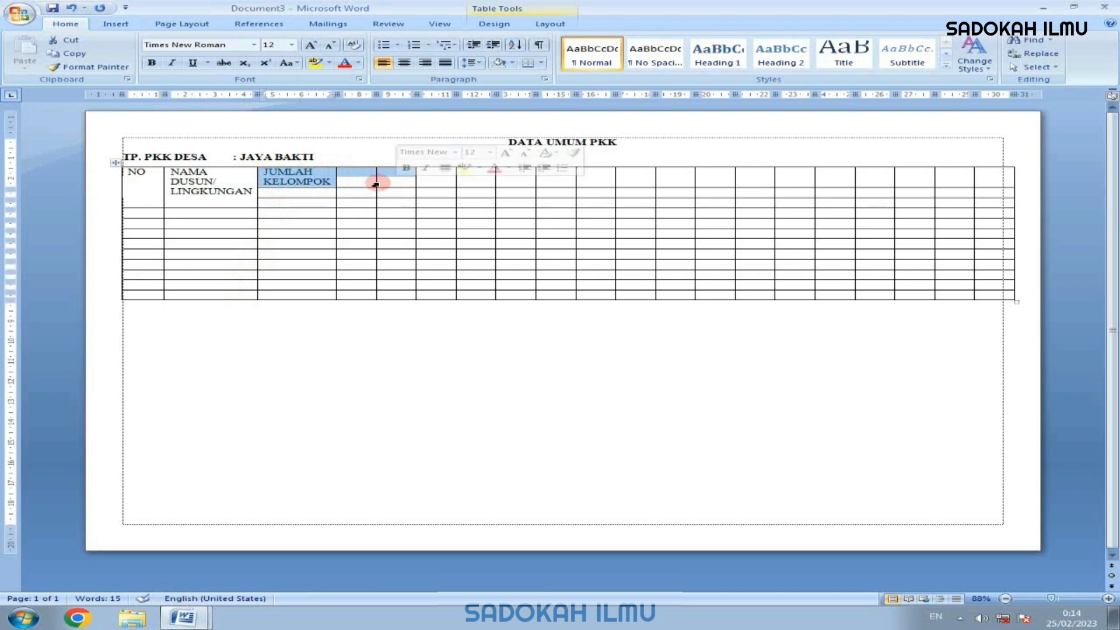
{"action": "right_click", "coordinate": [331, 174]}
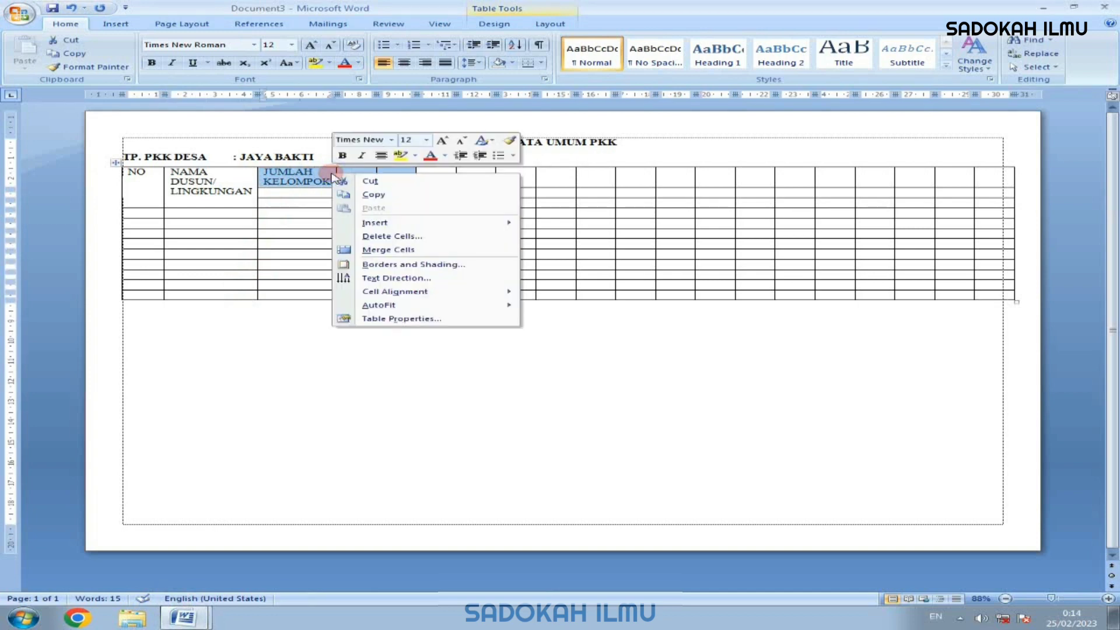
{"action": "left_click", "coordinate": [371, 251]}
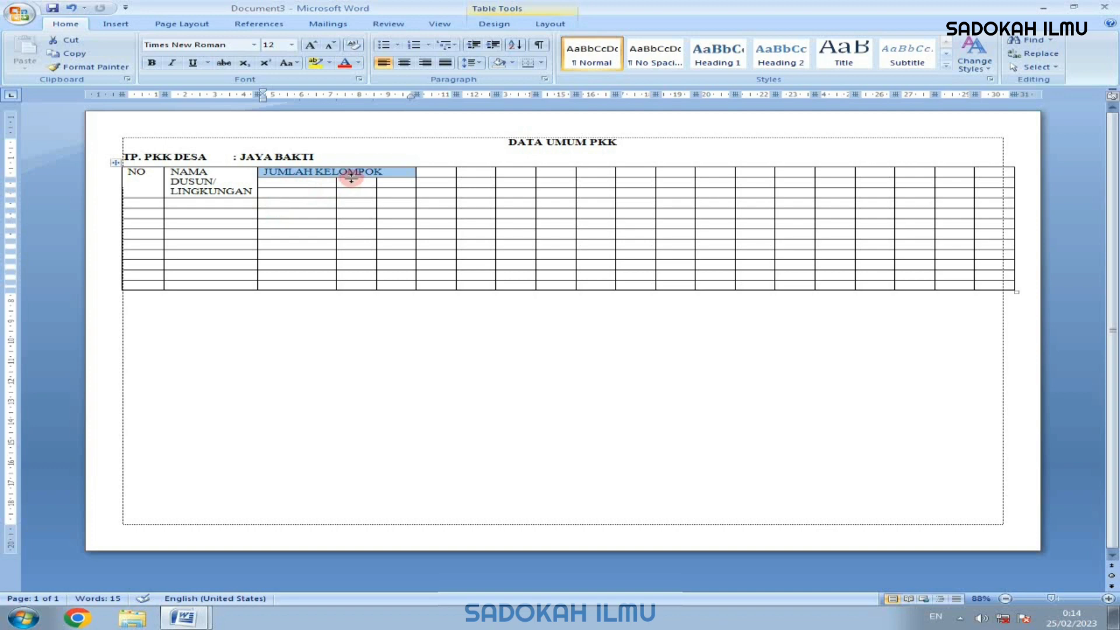
{"action": "left_click", "coordinate": [269, 187]}
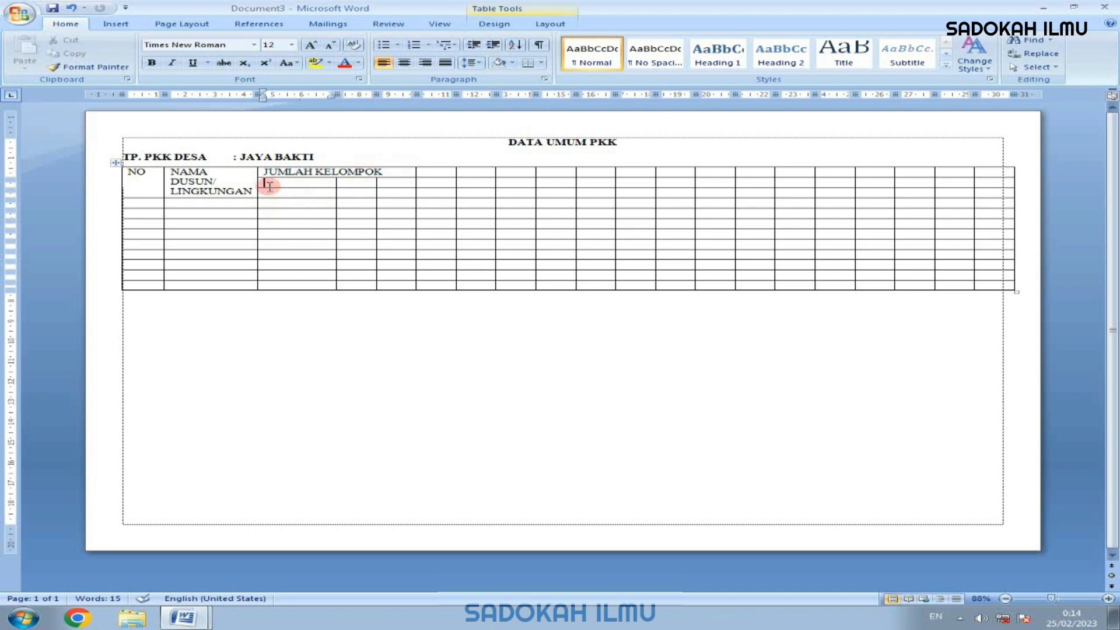
{"action": "type", "text": "PKK RW"}
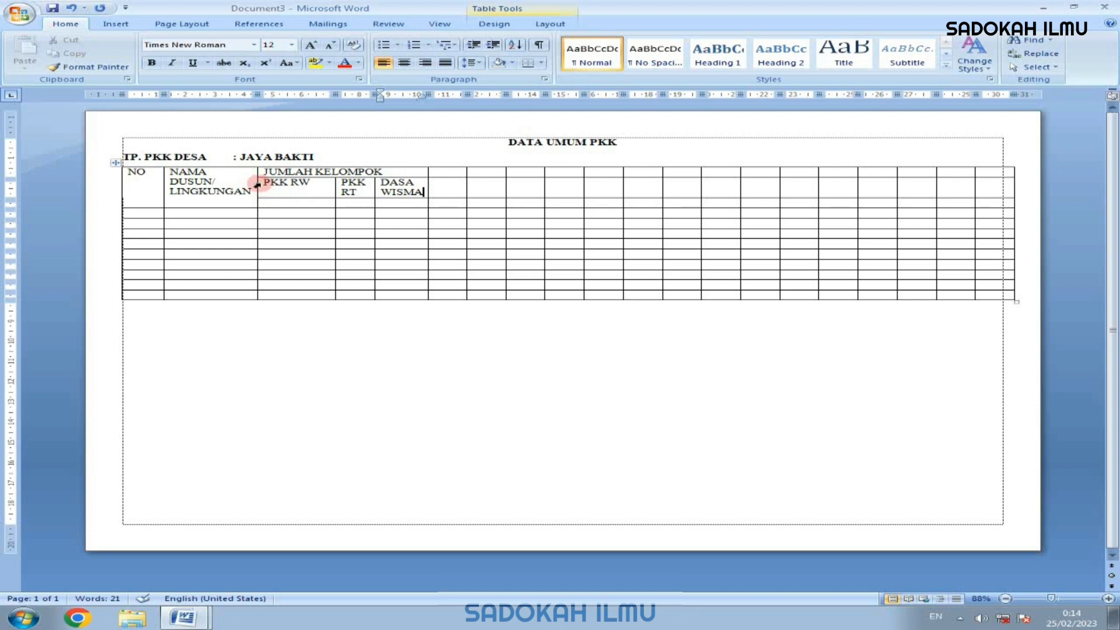
Merge the PKK RW header cell with the empty cell directly below it
{"action": "left_click", "coordinate": [258, 185]}
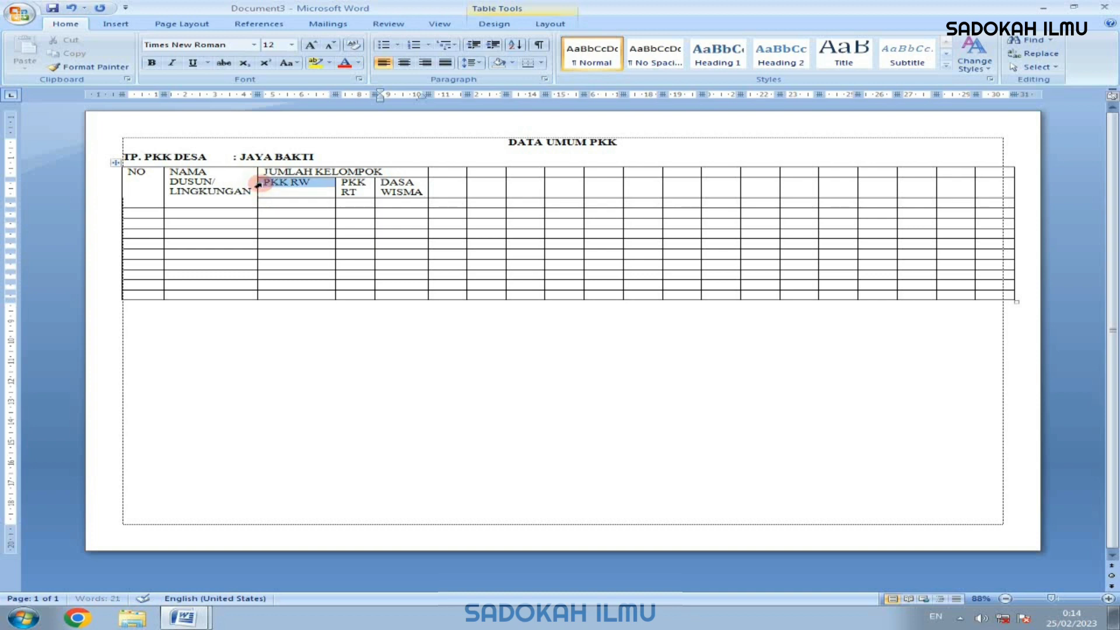
{"action": "left_click_drag", "start_coordinate": [257, 185], "coordinate": [264, 200]}
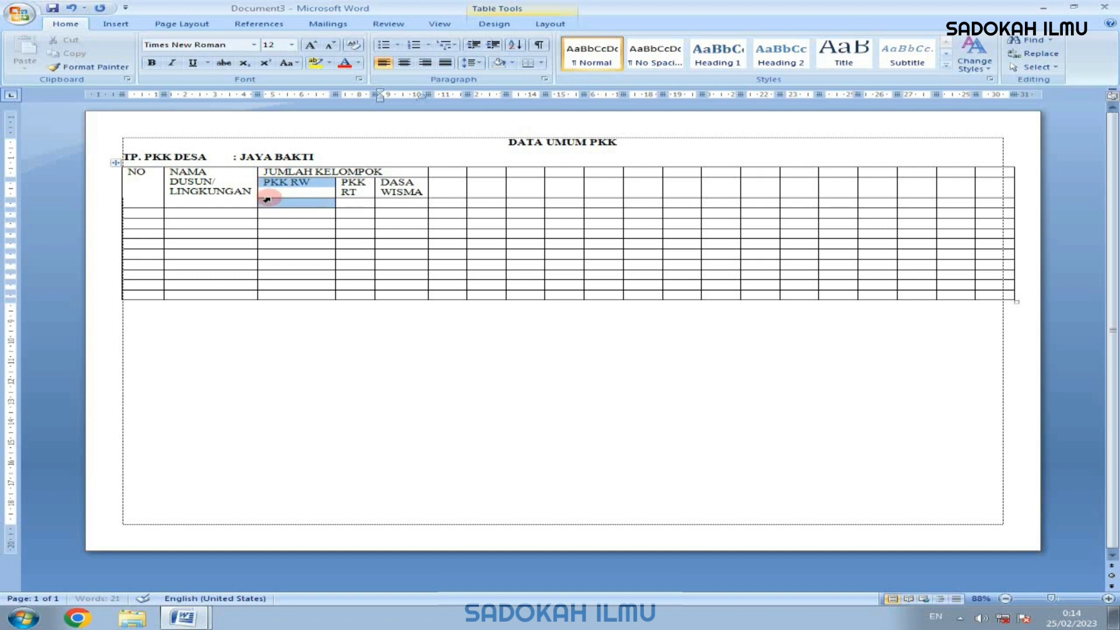
{"action": "right_click", "coordinate": [272, 202]}
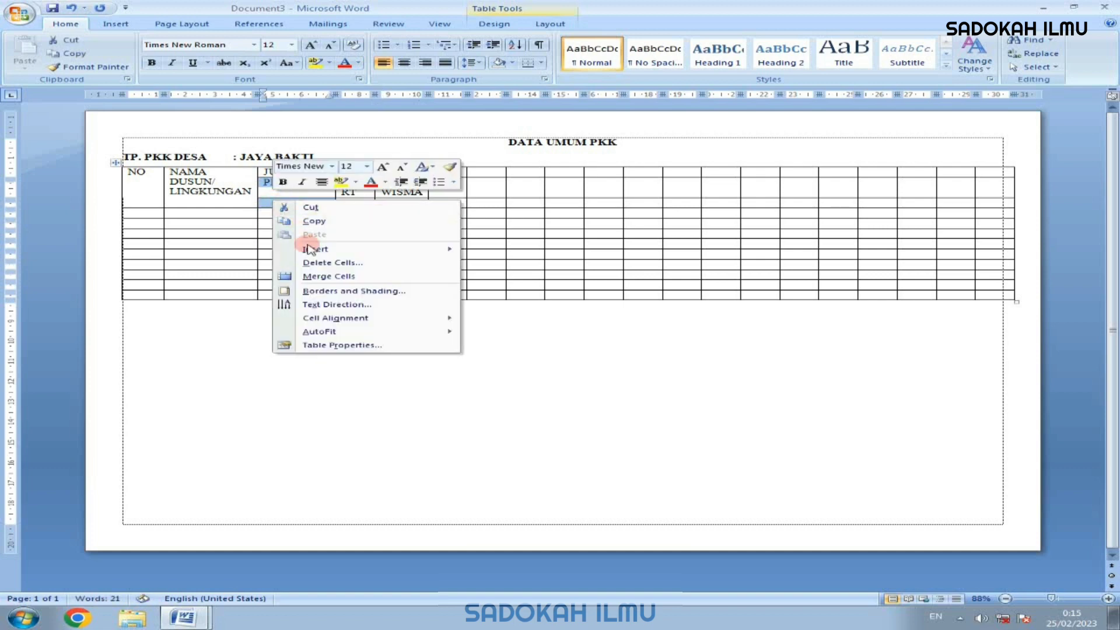
{"action": "left_click", "coordinate": [324, 277]}
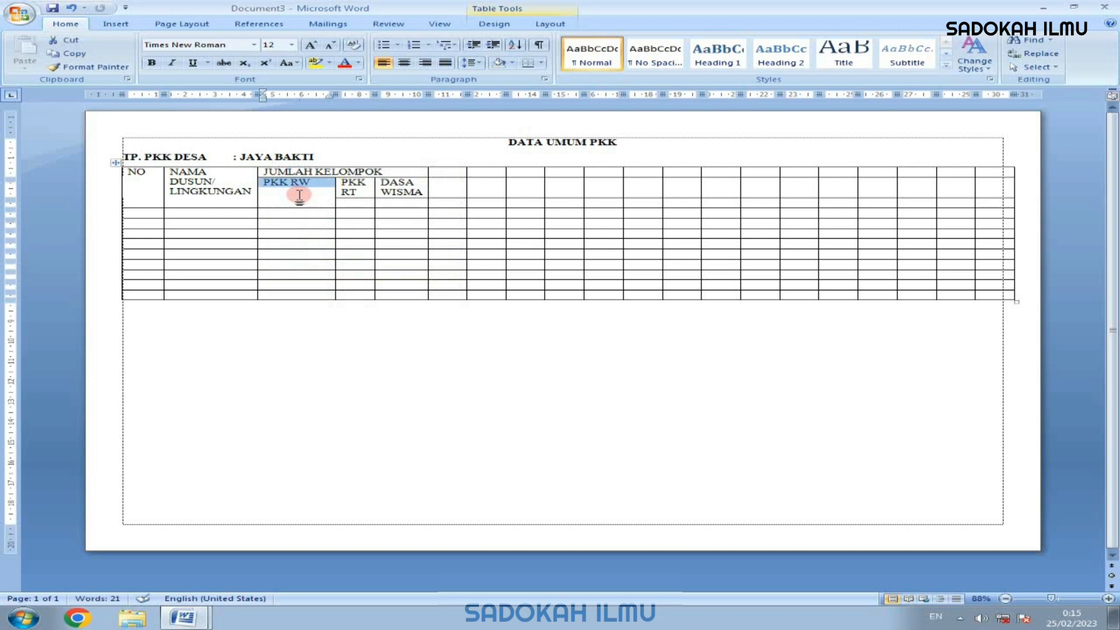
Merge the PKK RT and DASA WISMA header cells each with the empty cell directly below
{"action": "left_click", "coordinate": [335, 187]}
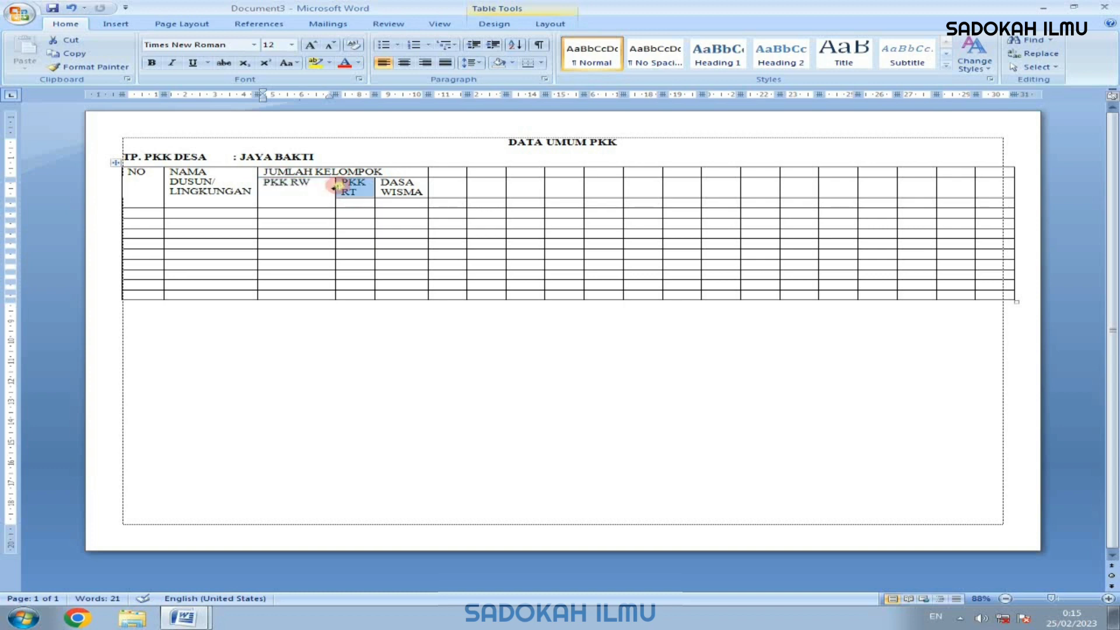
{"action": "left_click_drag", "start_coordinate": [335, 187], "coordinate": [350, 205]}
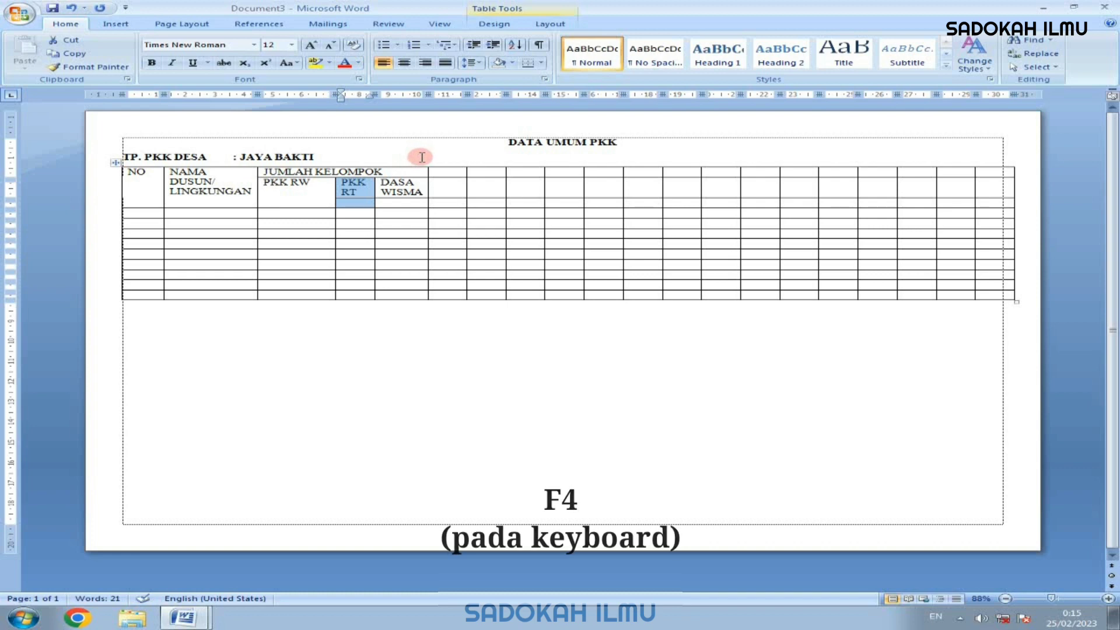
{"action": "key", "text": "F4"}
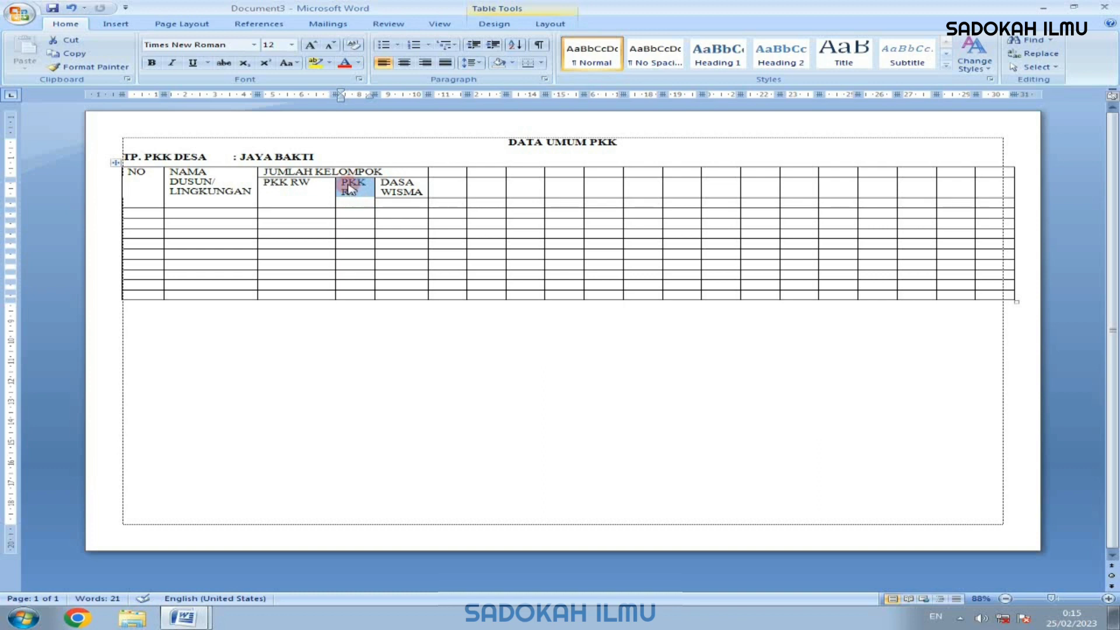
{"action": "right_click", "coordinate": [369, 187]}
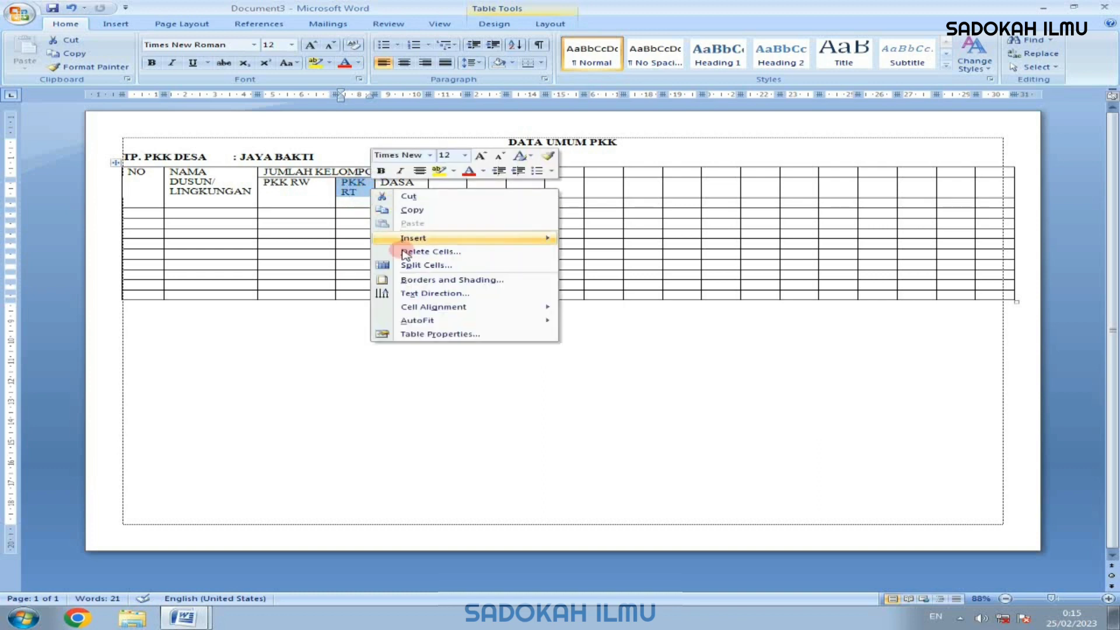
{"action": "left_click", "coordinate": [348, 198]}
{"action": "left_click", "coordinate": [344, 196]}
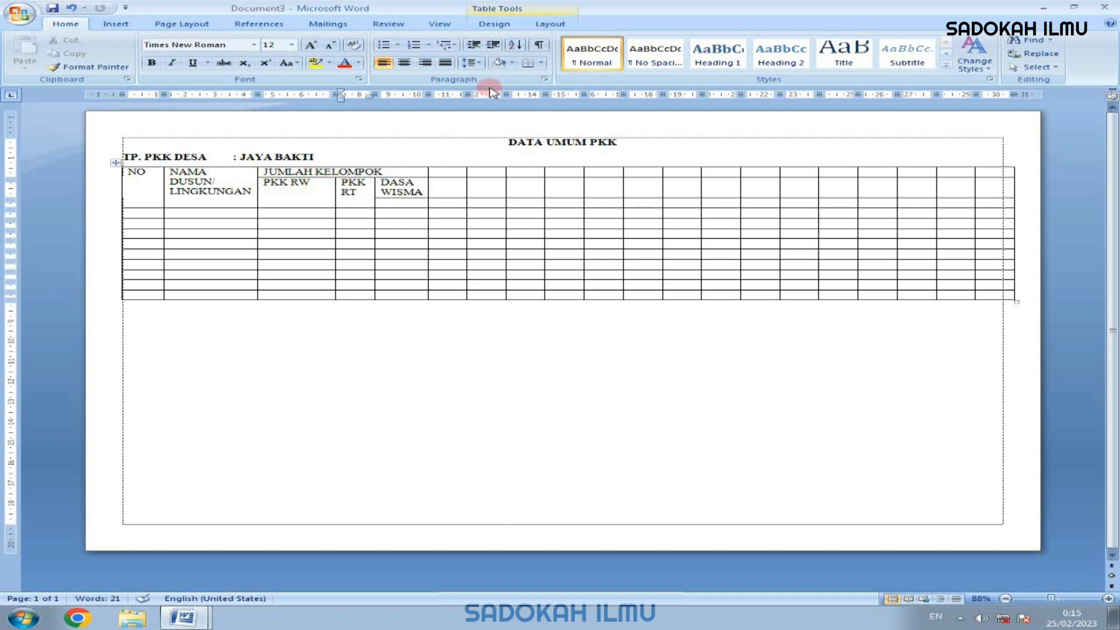
{"action": "left_click", "coordinate": [342, 192]}
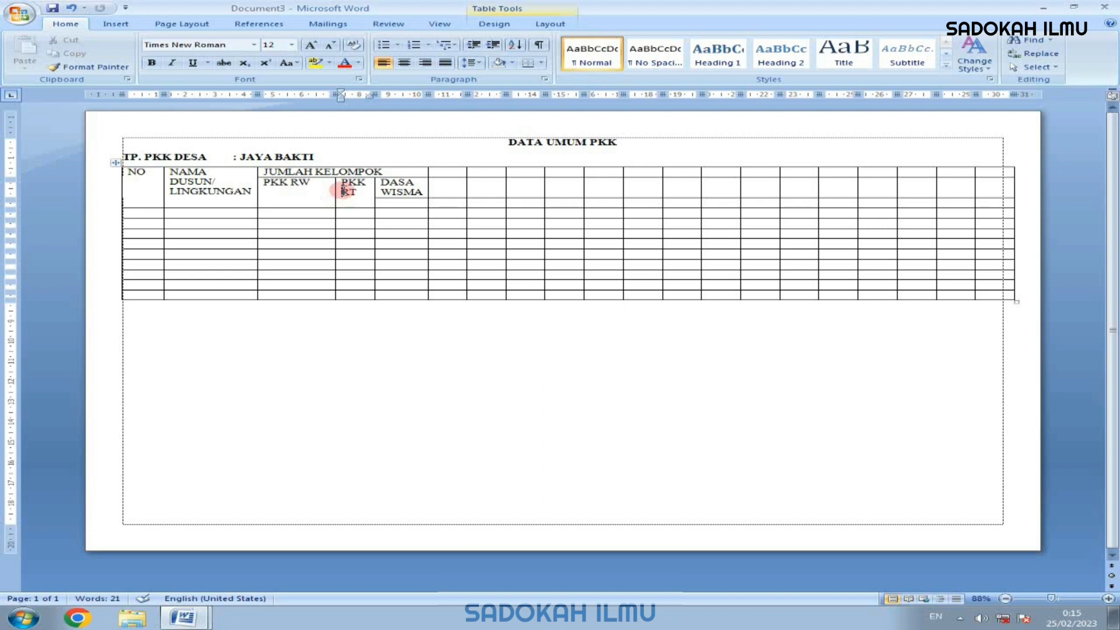
{"action": "left_click", "coordinate": [376, 190]}
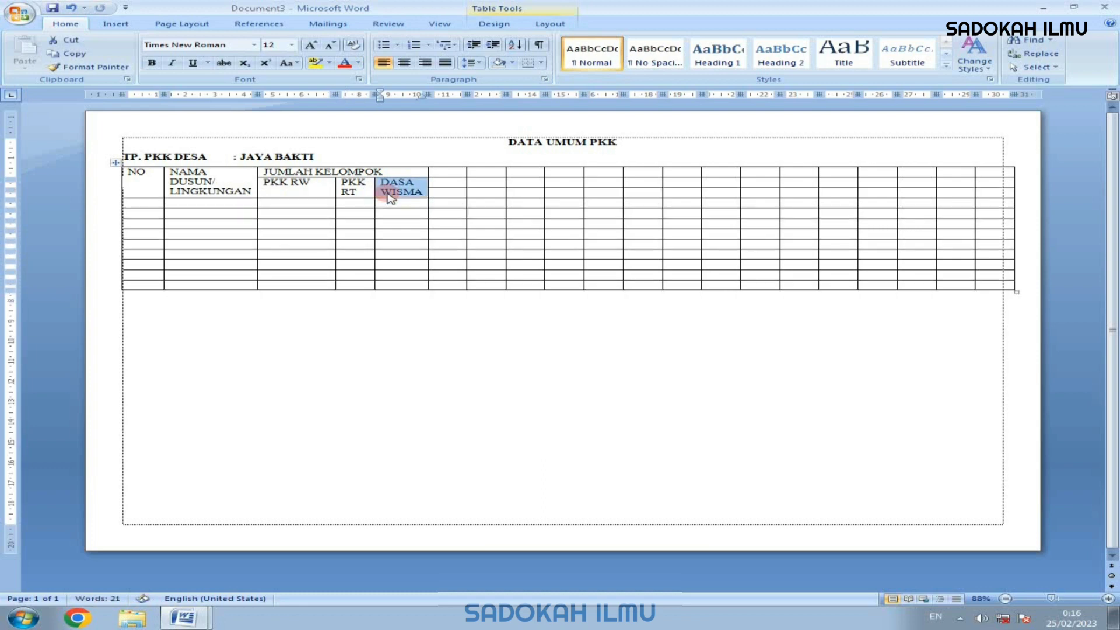
Enter JUMLAH KRT and JUMLAH KK in the two top-row header cells following JUMLAH KELOMPOK
{"action": "left_click", "coordinate": [390, 193]}
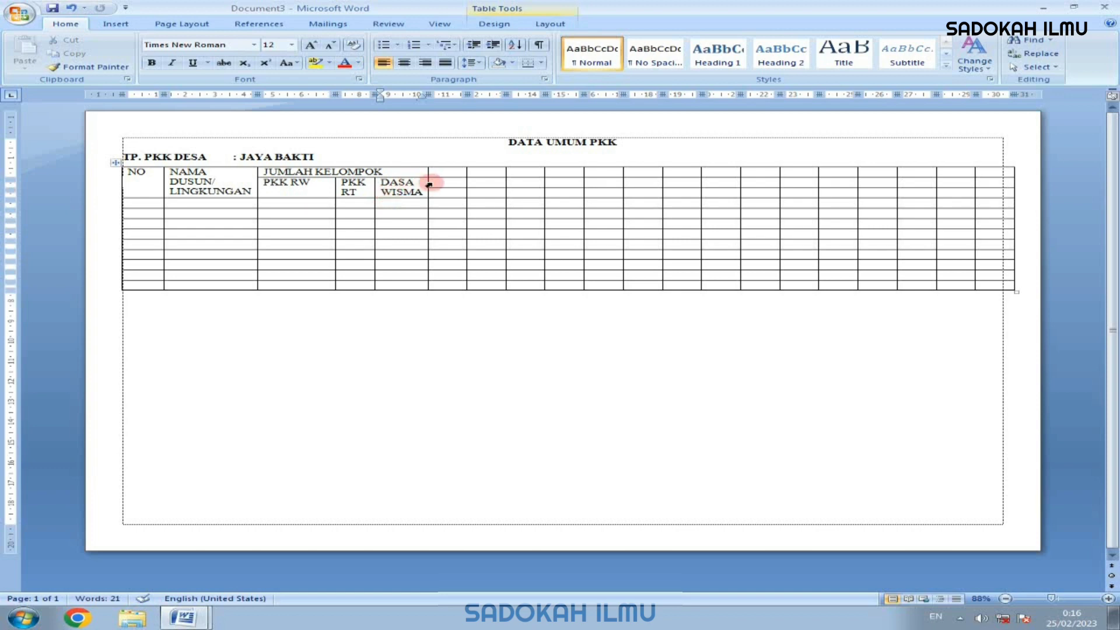
{"action": "left_click", "coordinate": [454, 175]}
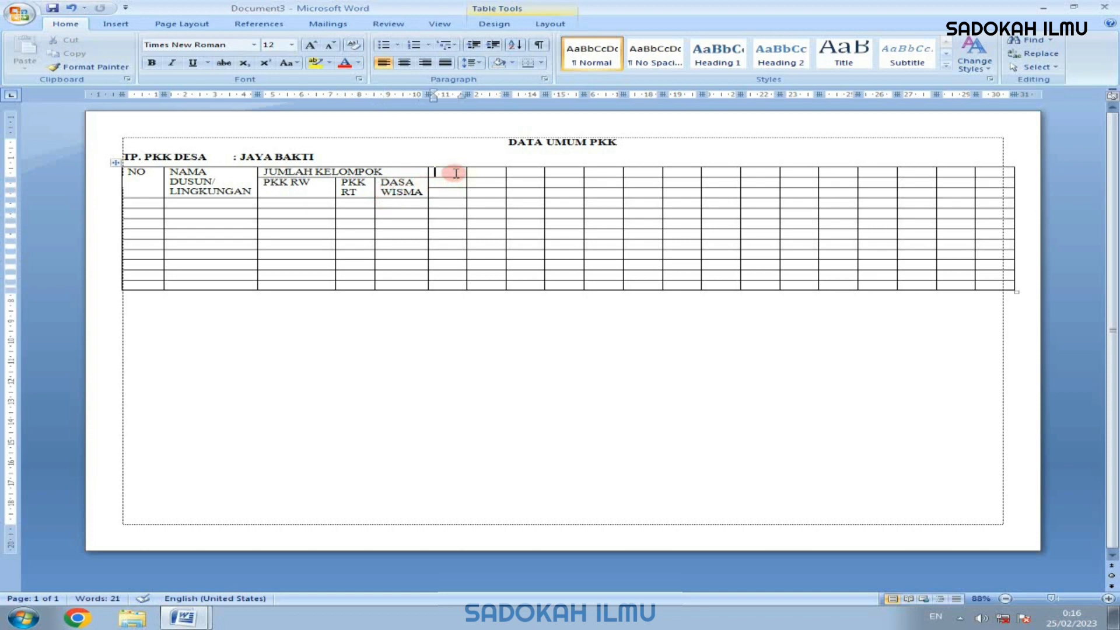
{"action": "type", "text": "JUMLAH "}
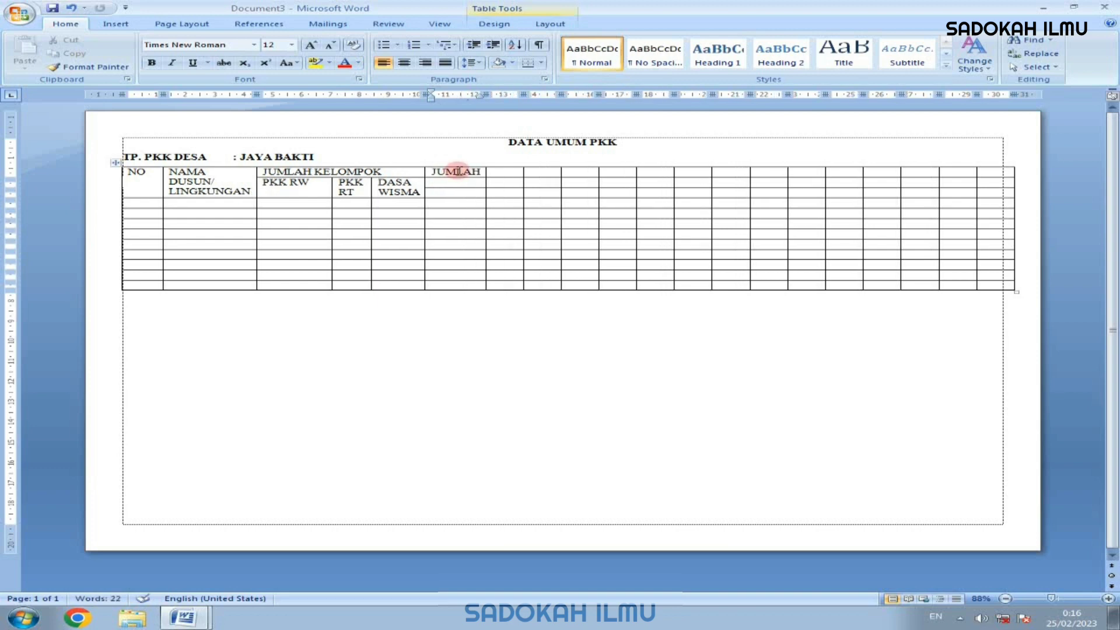
{"action": "type", "text": "KRT"}
{"action": "key", "text": "Tab"}
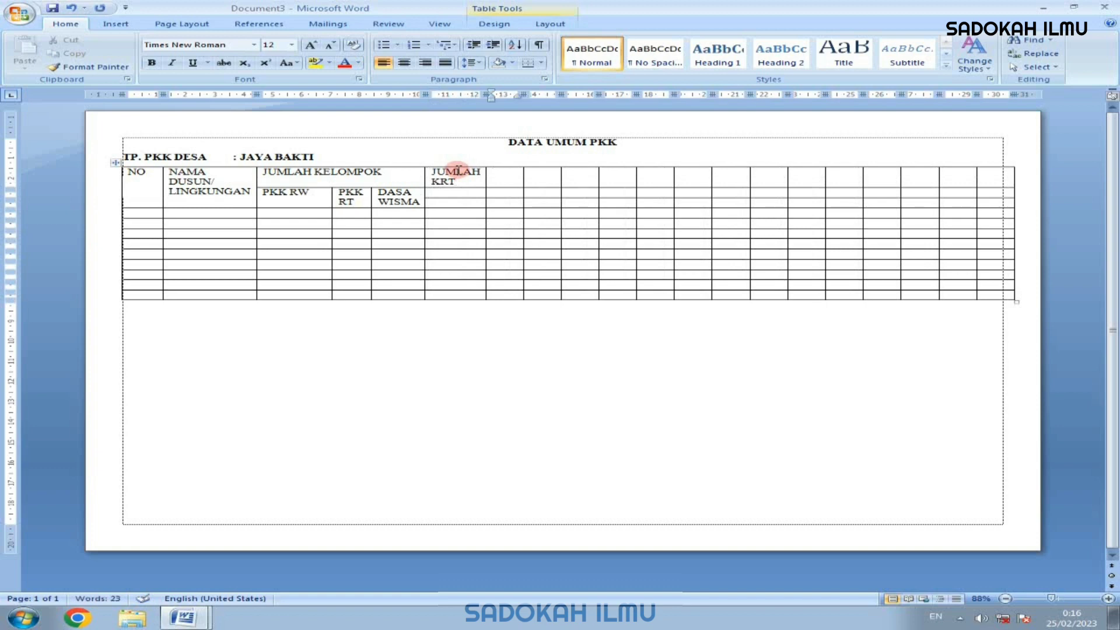
{"action": "type", "text": "JUMLAH KK"}
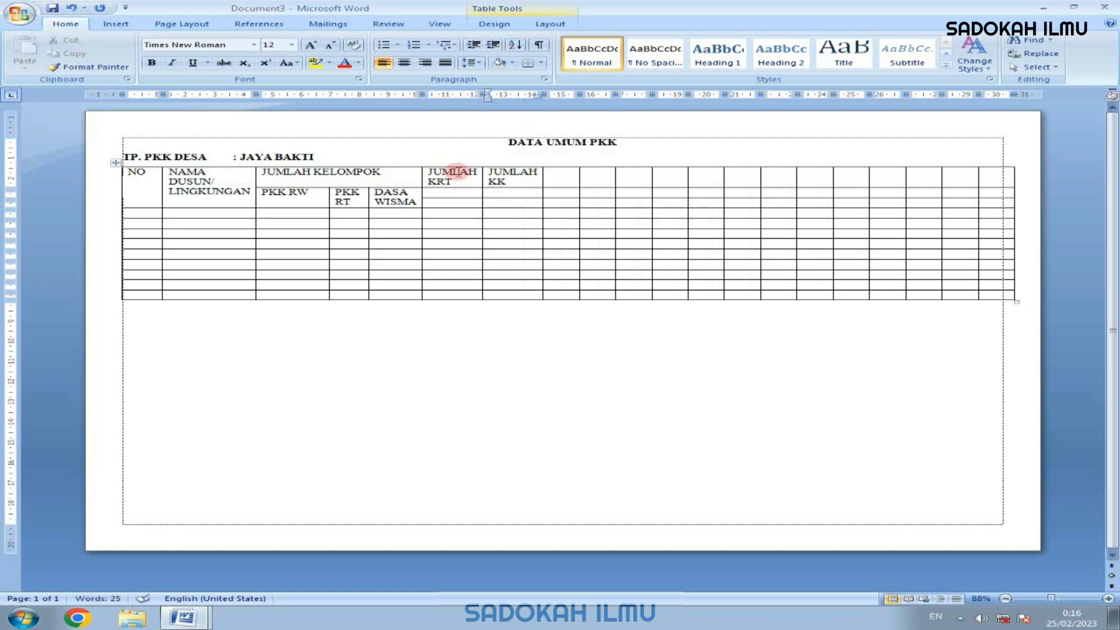
Merge the JUMLAH KRT and JUMLAH KK header cells each with the empty cell directly below
{"action": "left_click", "coordinate": [420, 177]}
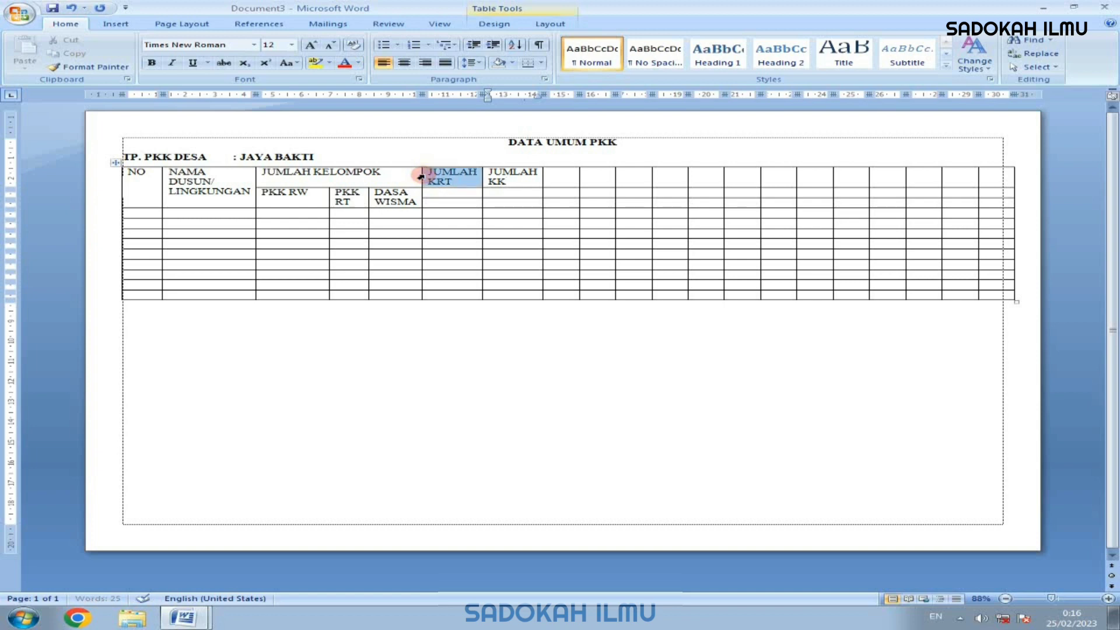
{"action": "left_click_drag", "start_coordinate": [424, 179], "coordinate": [432, 201]}
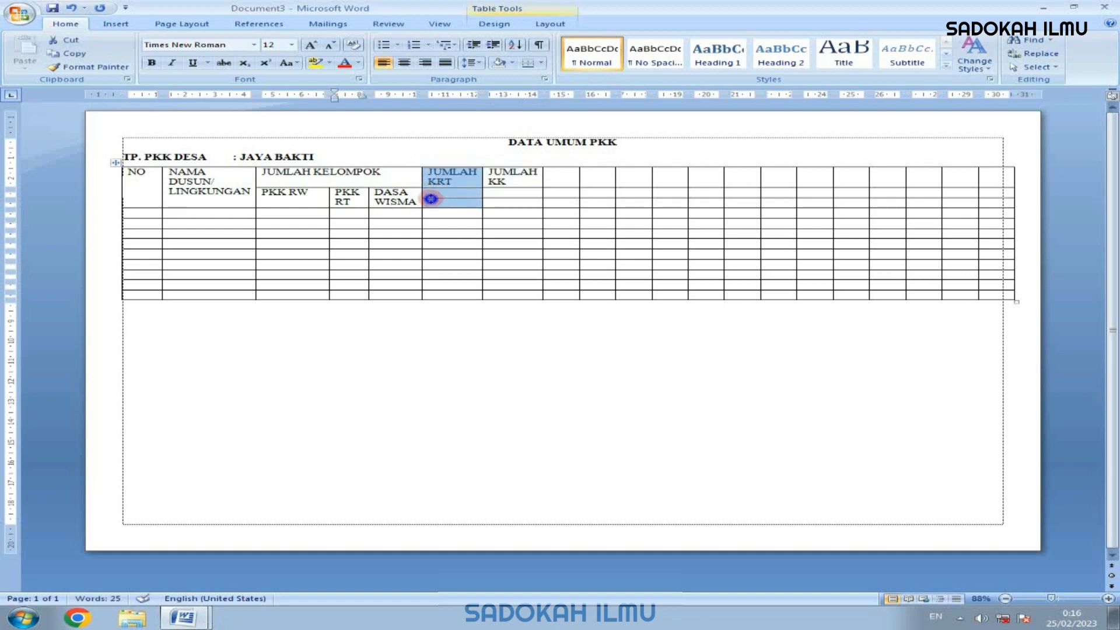
{"action": "right_click", "coordinate": [432, 200]}
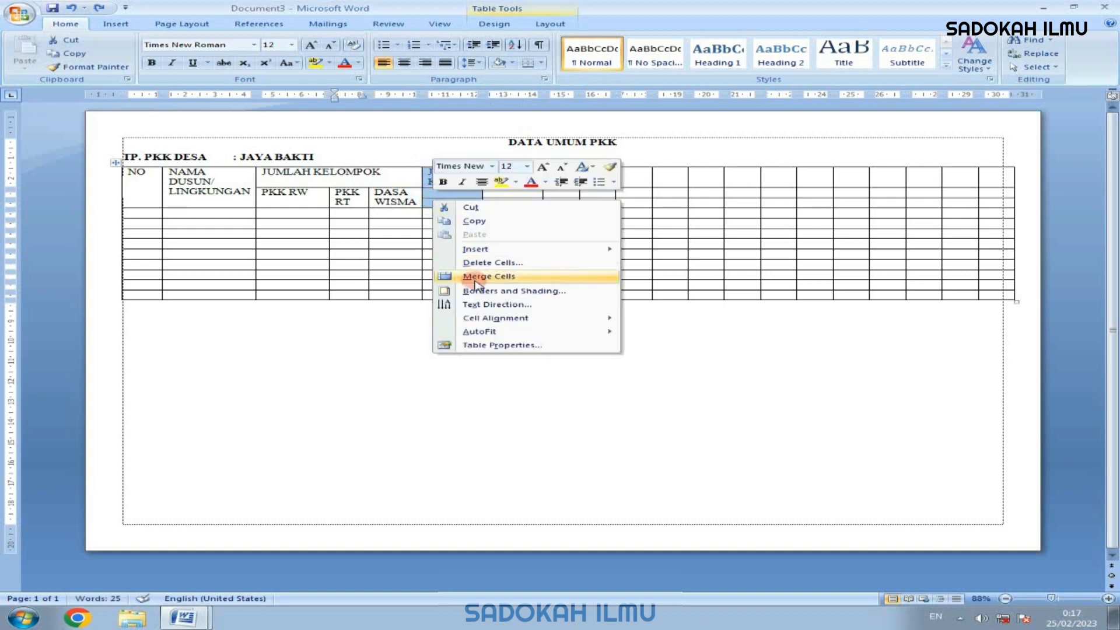
{"action": "left_click", "coordinate": [475, 282]}
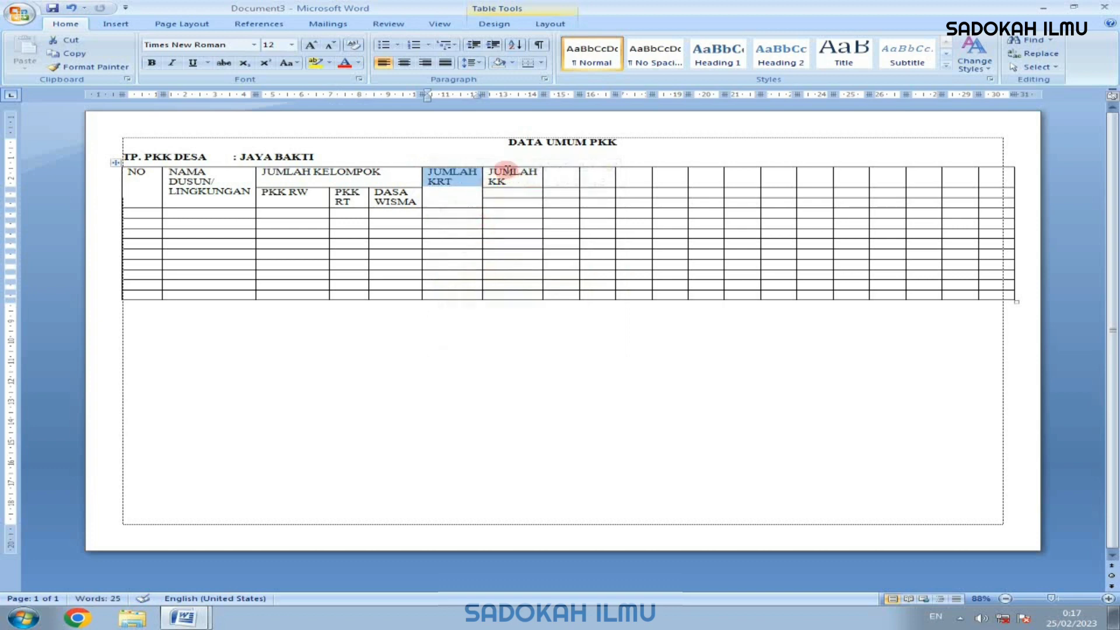
{"action": "left_click", "coordinate": [483, 181]}
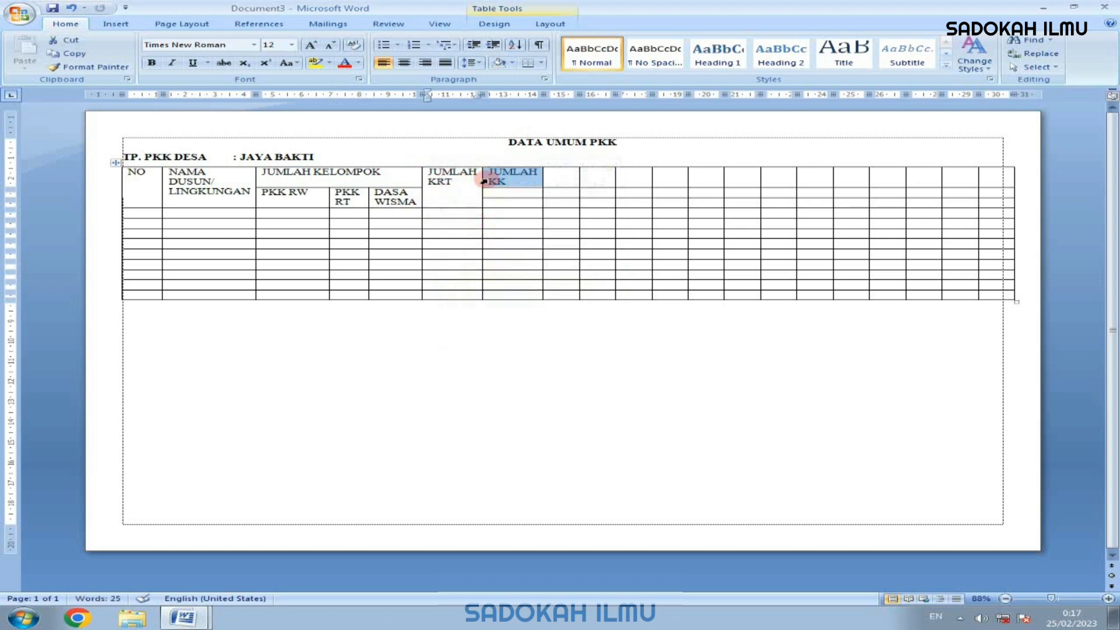
{"action": "left_click_drag", "start_coordinate": [483, 181], "coordinate": [505, 204]}
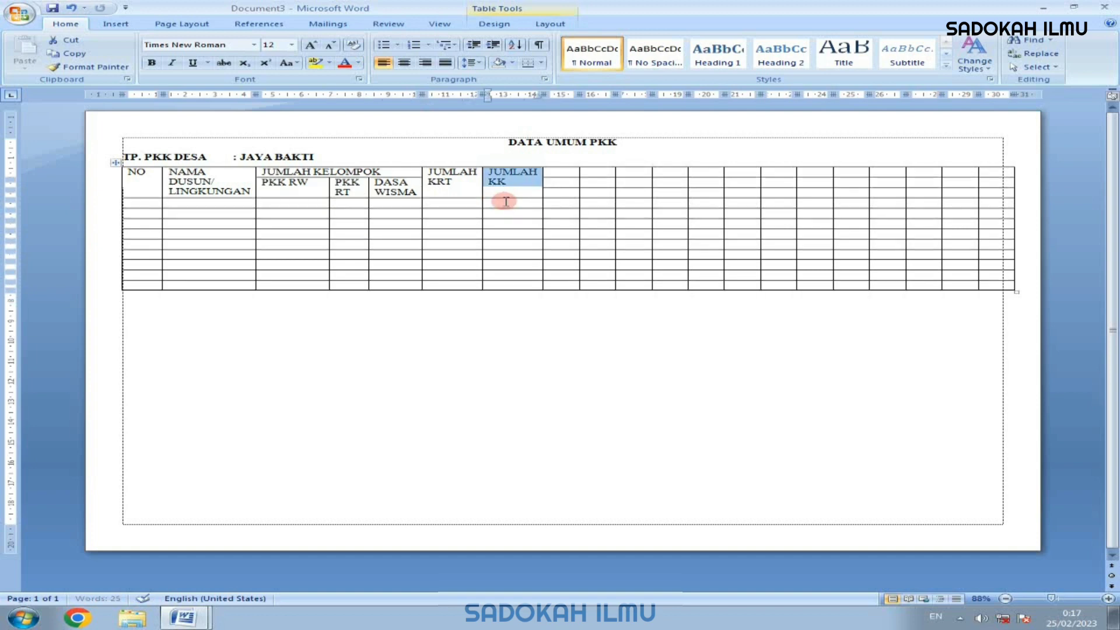
Check the JUMLAH JIWA heading in the DATA UMUM PKK reference document, and return to the new document
{"action": "mouse_move", "coordinate": [192, 617]}
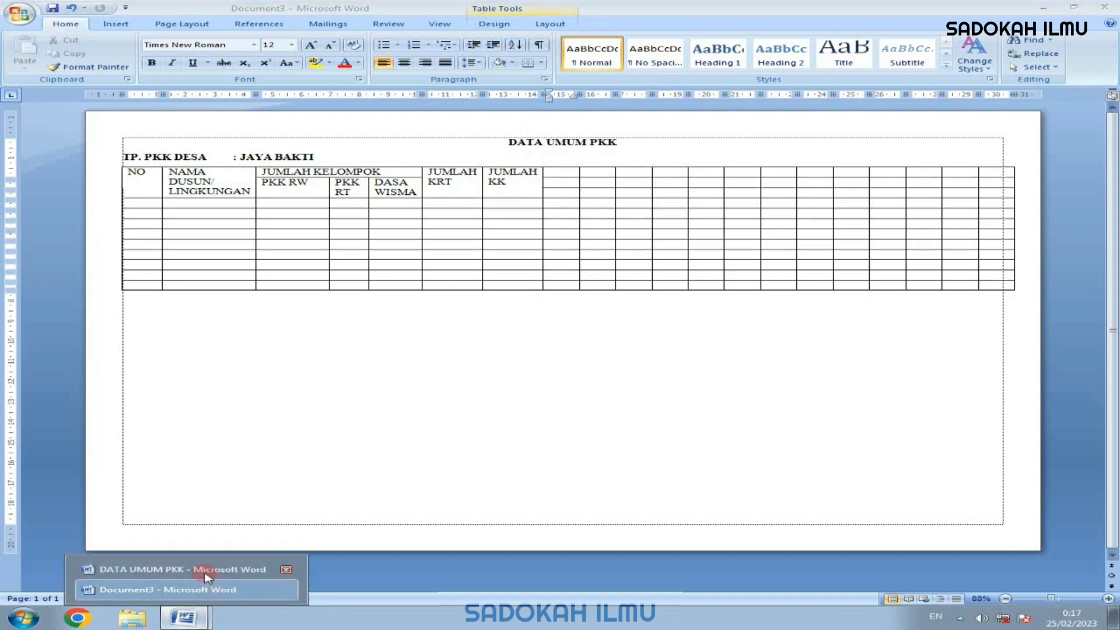
{"action": "left_click", "coordinate": [212, 570]}
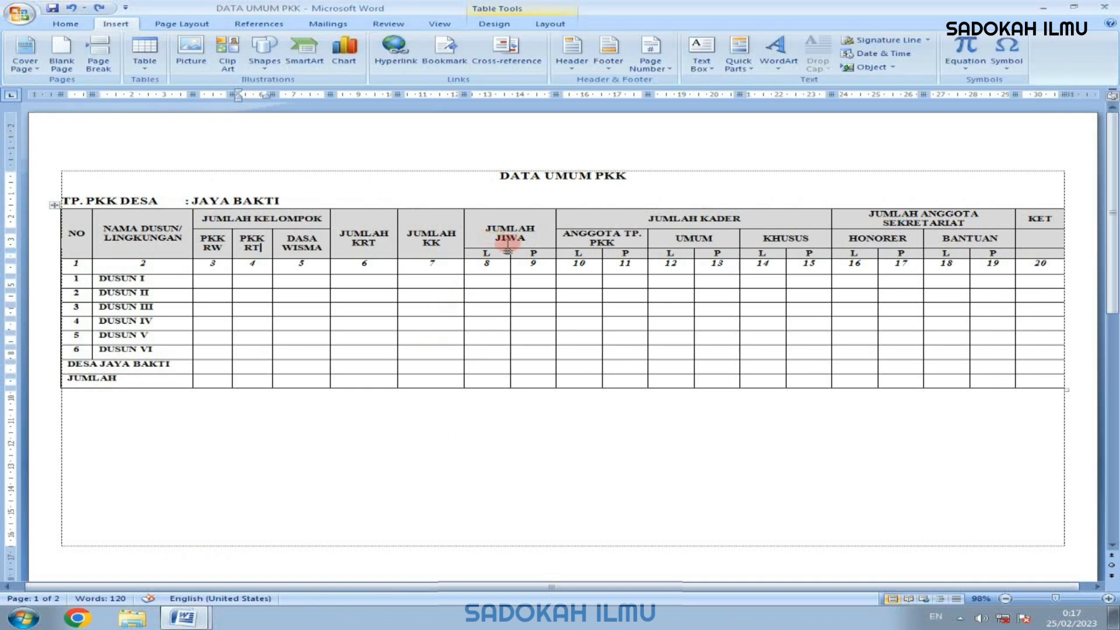
{"action": "left_click_drag", "start_coordinate": [489, 215], "coordinate": [539, 237]}
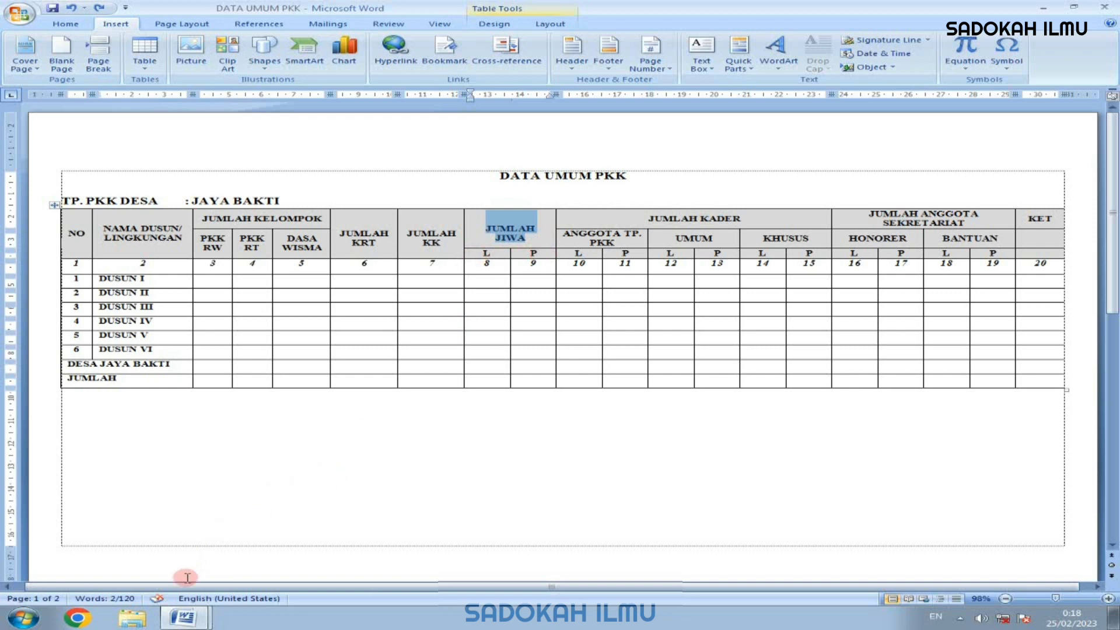
{"action": "left_click", "coordinate": [185, 619]}
{"action": "left_click", "coordinate": [195, 589]}
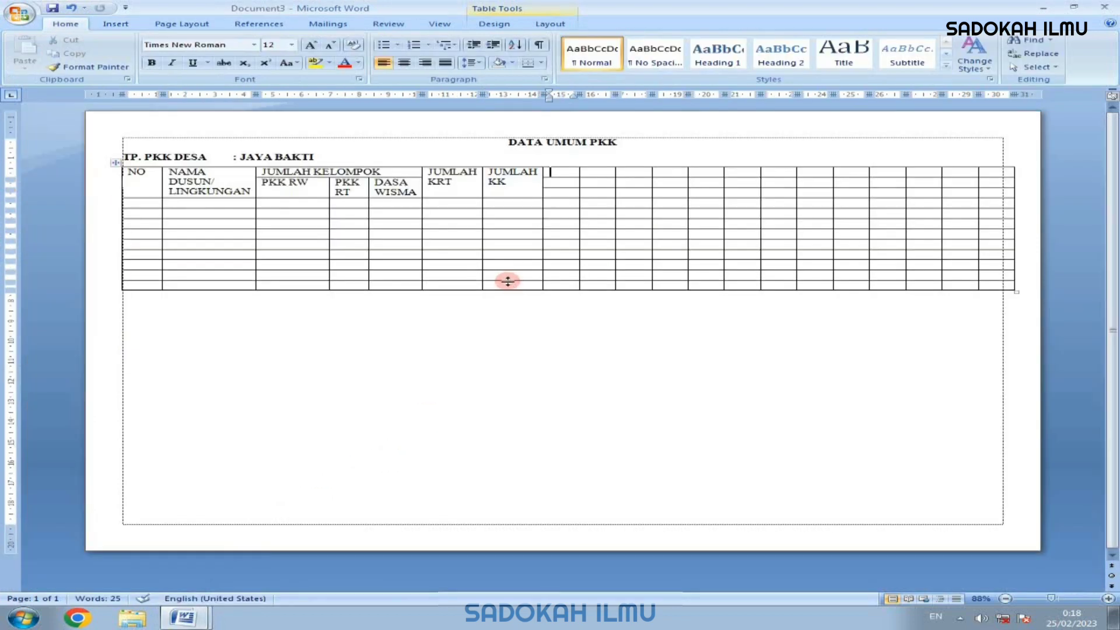
Enter JUMLAH JIWA in the header cell after JUMLAH KK and merge it across two columns
{"action": "type", "text": "JU"}
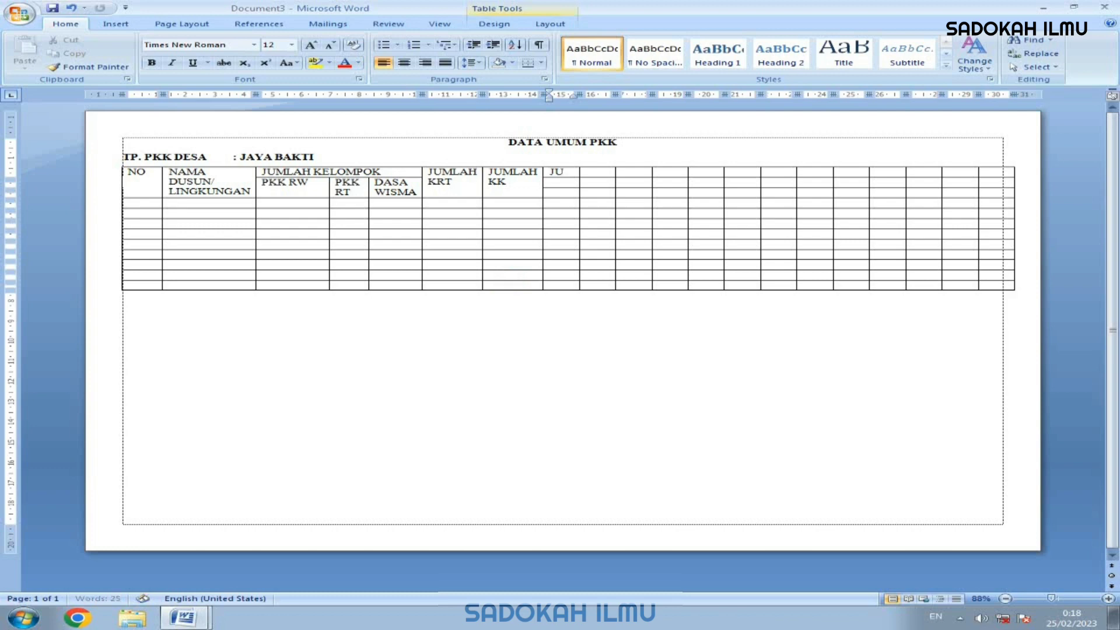
{"action": "type", "text": "MLAH JIWA"}
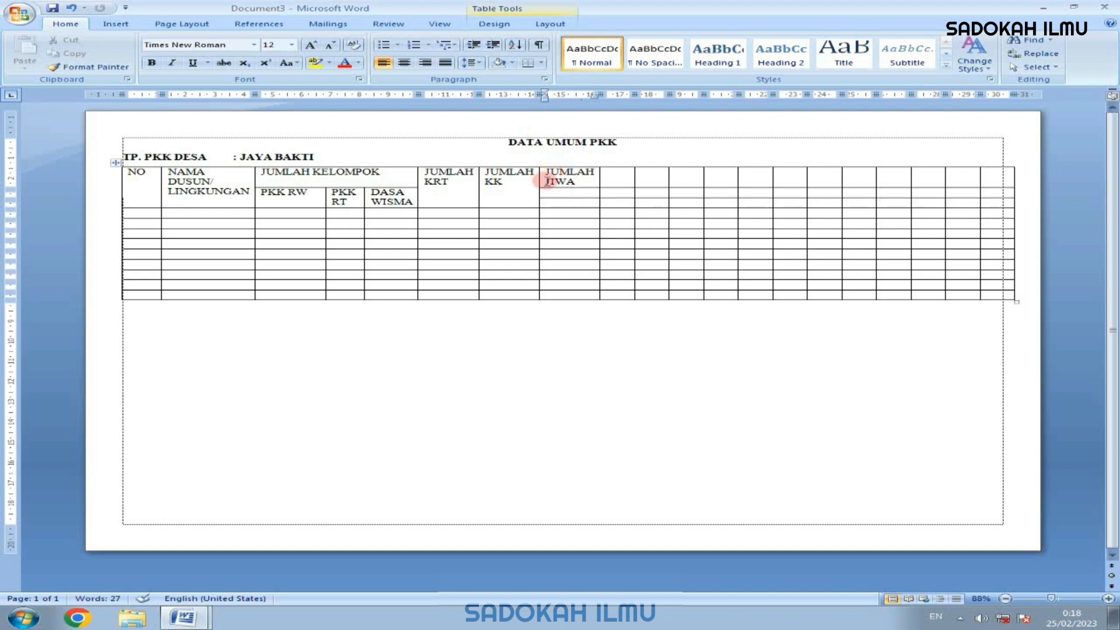
{"action": "left_click_drag", "start_coordinate": [539, 181], "coordinate": [588, 175]}
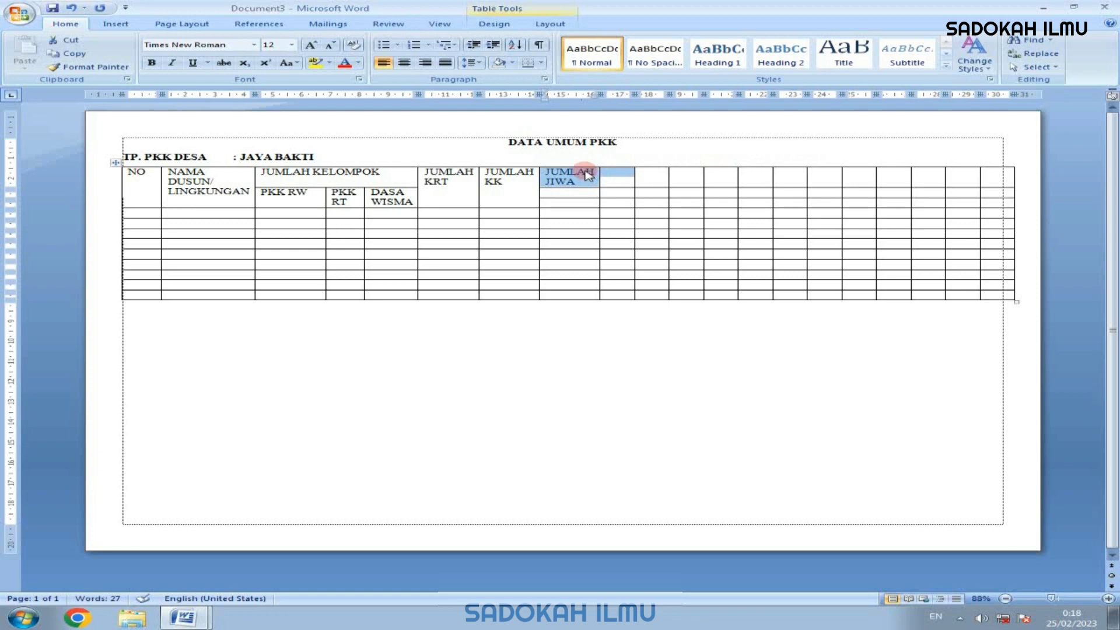
{"action": "right_click", "coordinate": [588, 175]}
{"action": "left_click", "coordinate": [623, 252]}
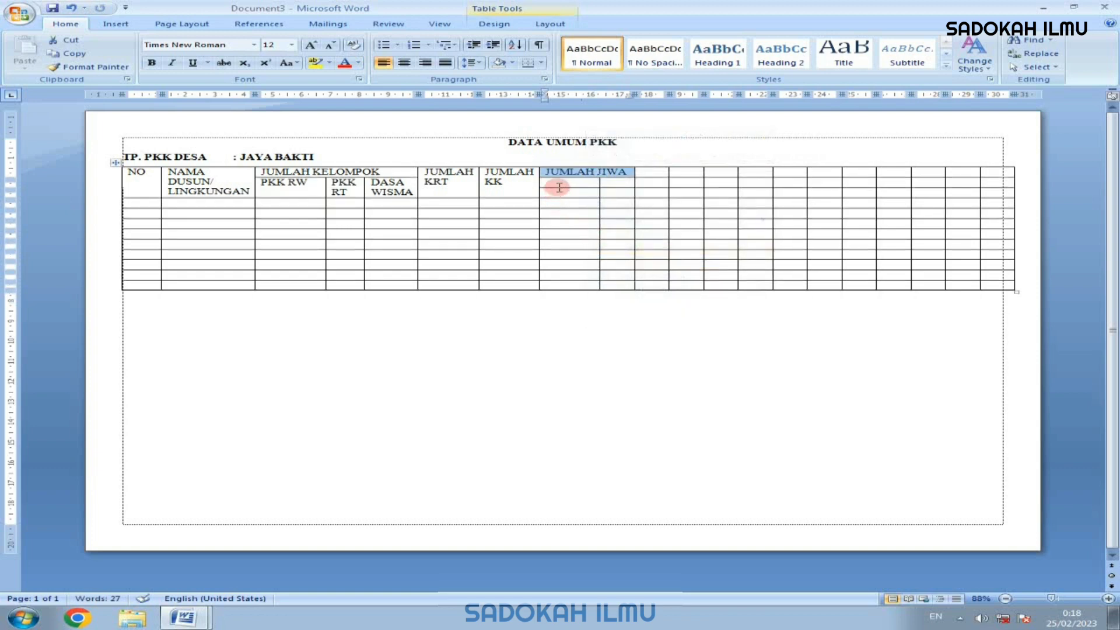
Merge the JUMLAH JIWA header cell with the two empty second-row cells directly beneath it
{"action": "left_click", "coordinate": [559, 187]}
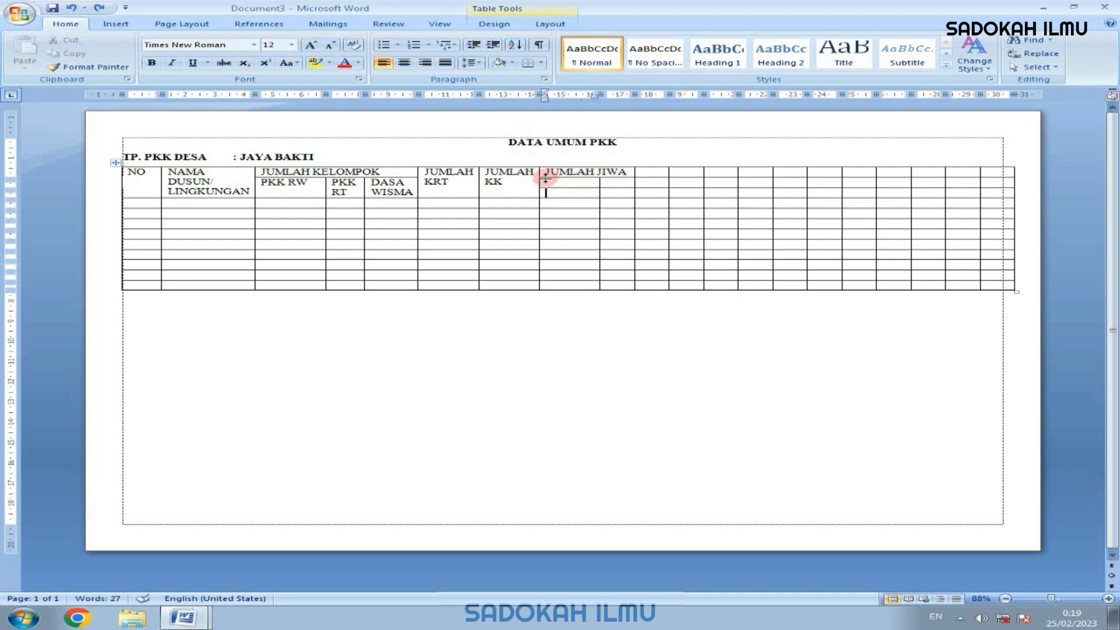
{"action": "left_click_drag", "start_coordinate": [546, 180], "coordinate": [582, 175]}
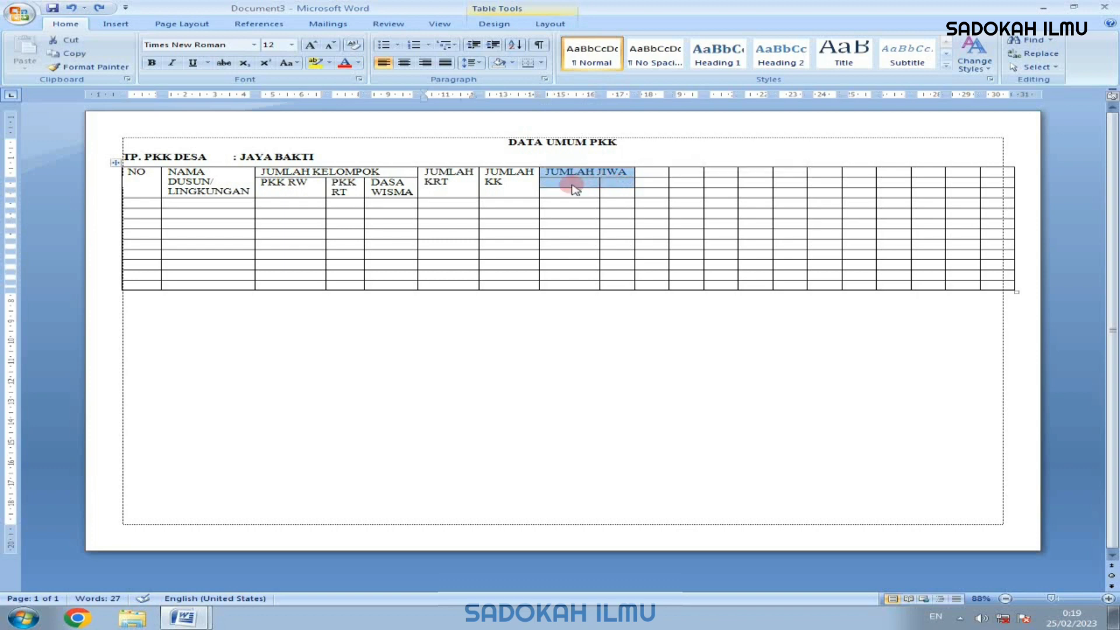
{"action": "right_click", "coordinate": [574, 186]}
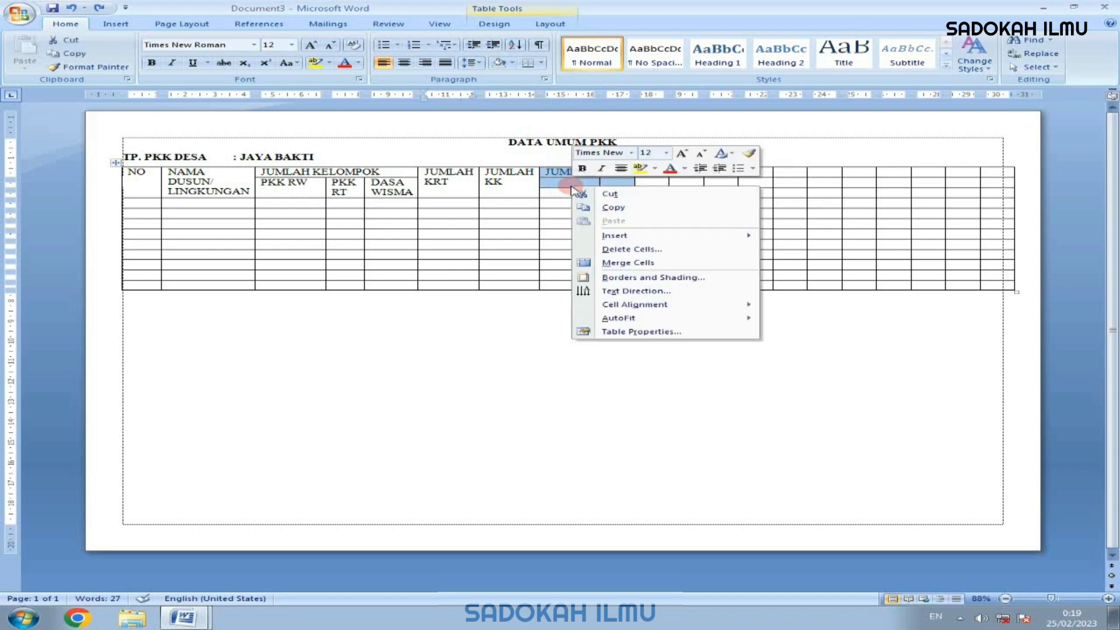
{"action": "left_click", "coordinate": [601, 263]}
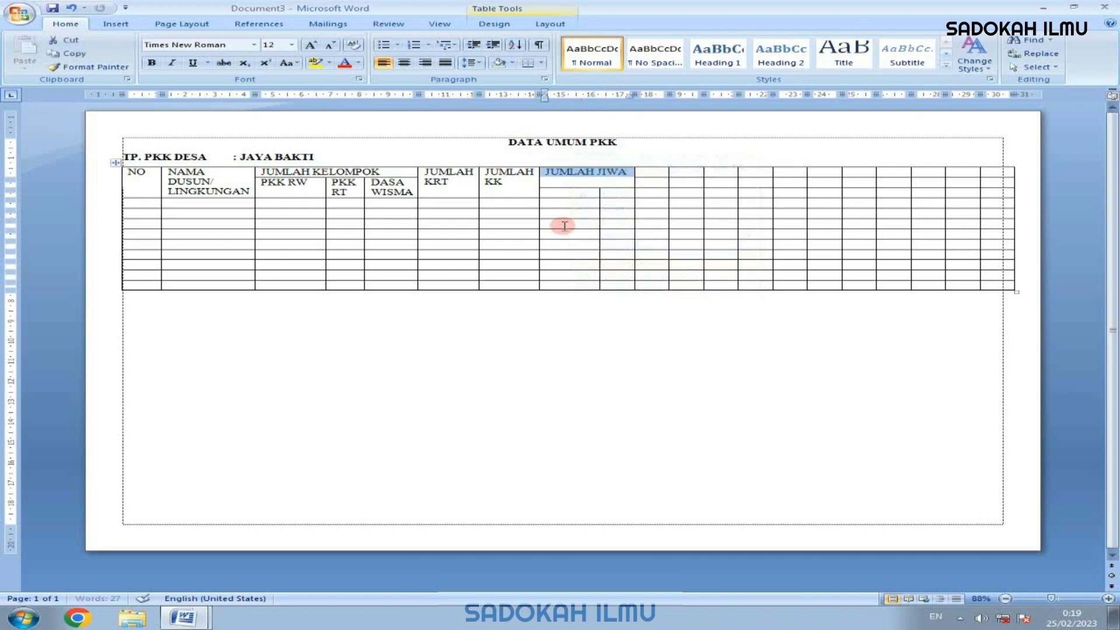
Enter L and P in the two cells under JUMLAH JIWA
{"action": "left_click", "coordinate": [558, 195]}
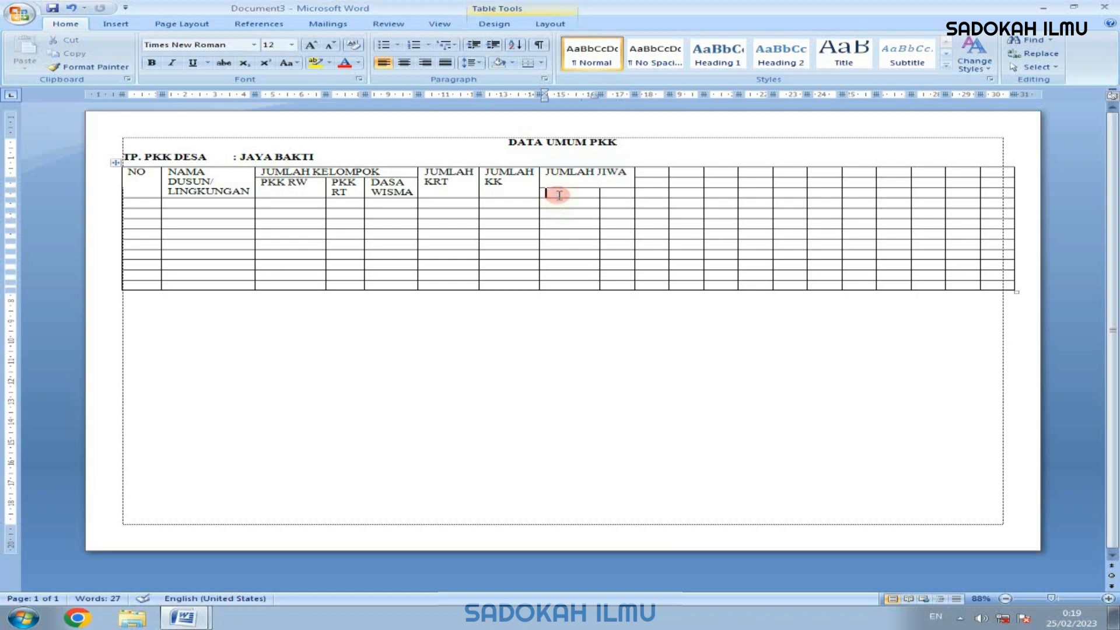
{"action": "type", "text": "L"}
{"action": "key", "text": "Tab"}
{"action": "type", "text": "P"}
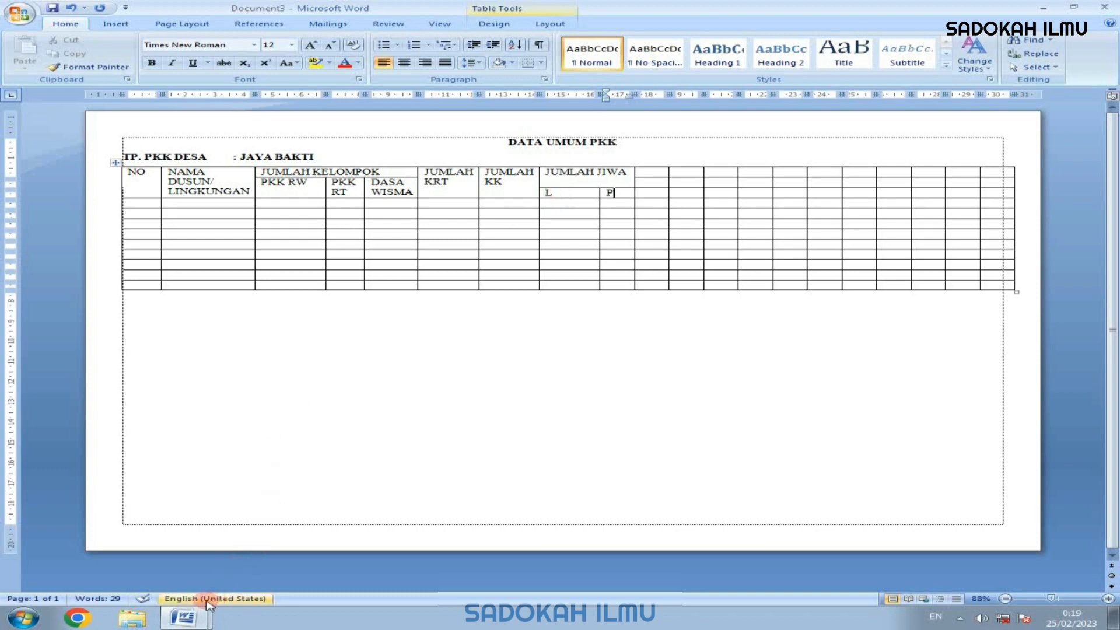
Check the JUMLAH KADER heading and its L/P subcolumns in the DATA UMUM PKK reference document, and return to the new document
{"action": "left_click", "coordinate": [187, 615]}
{"action": "left_click", "coordinate": [193, 571]}
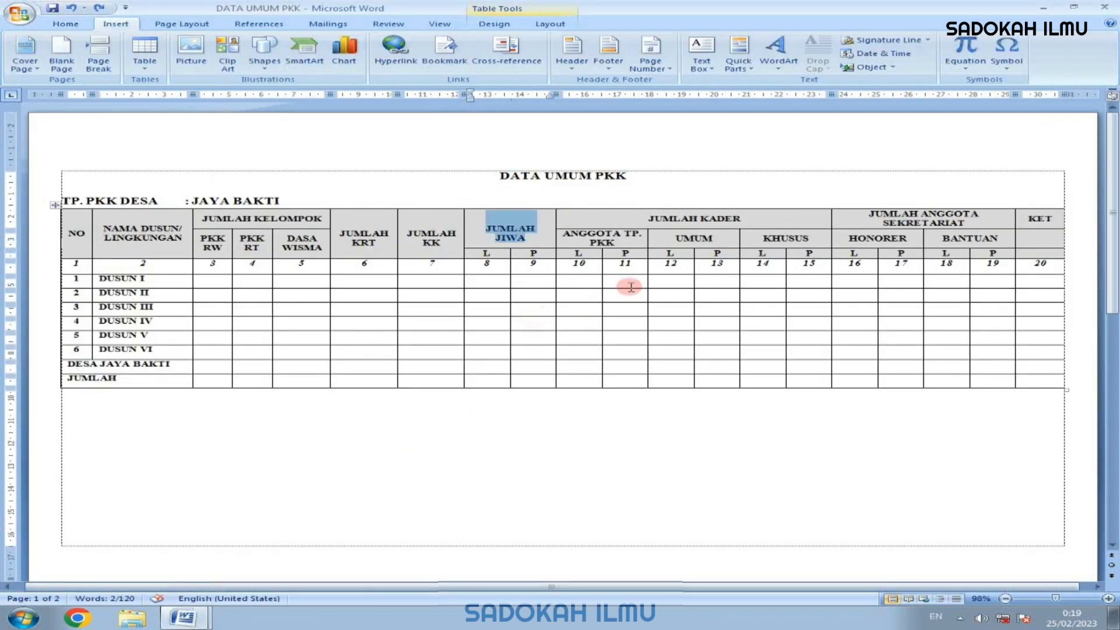
{"action": "left_click", "coordinate": [733, 218]}
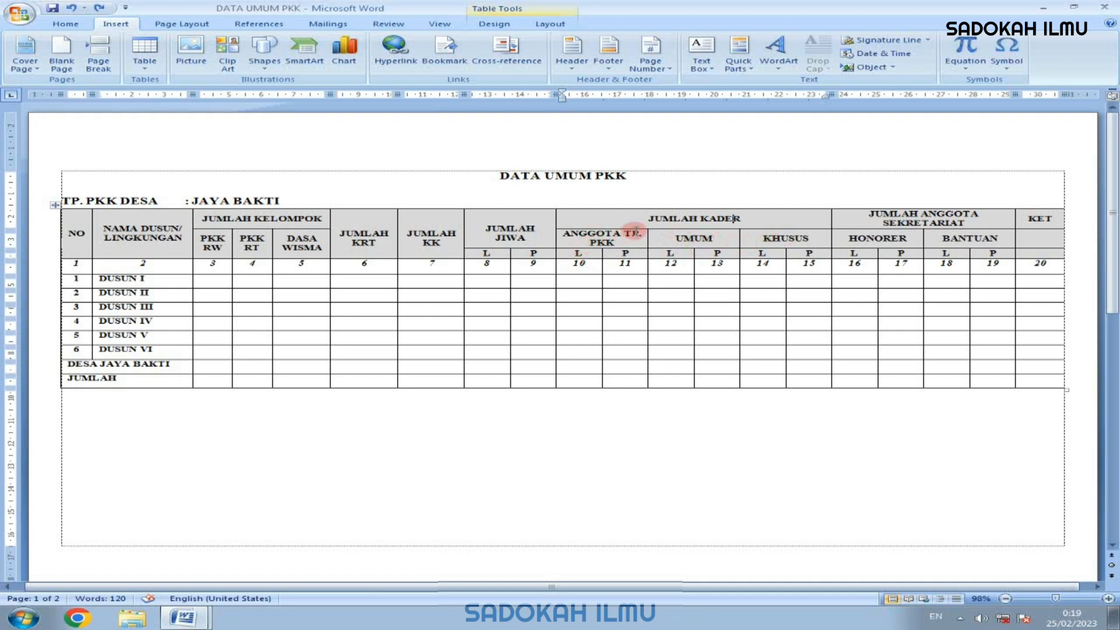
{"action": "left_click_drag", "start_coordinate": [640, 221], "coordinate": [750, 225]}
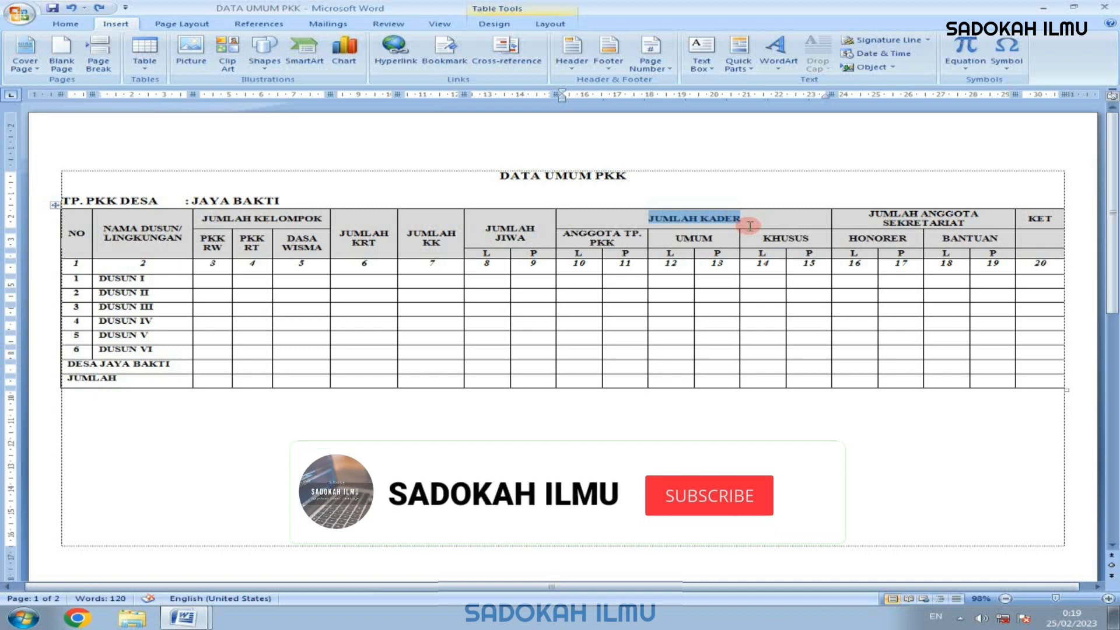
{"action": "left_click_drag", "start_coordinate": [750, 225], "coordinate": [744, 225]}
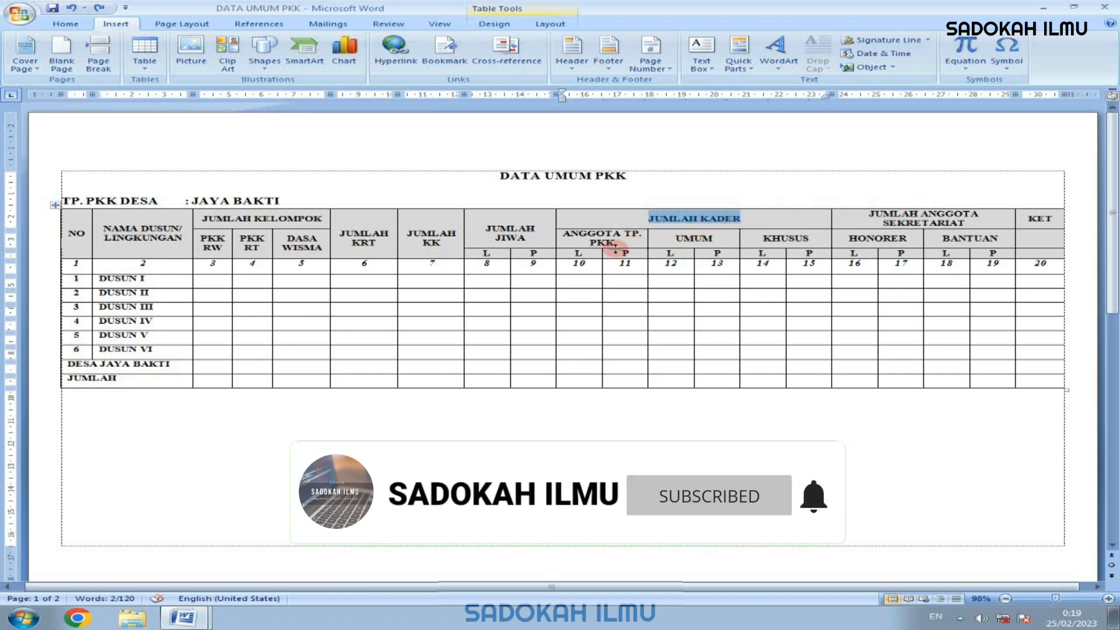
{"action": "left_click_drag", "start_coordinate": [560, 258], "coordinate": [815, 259]}
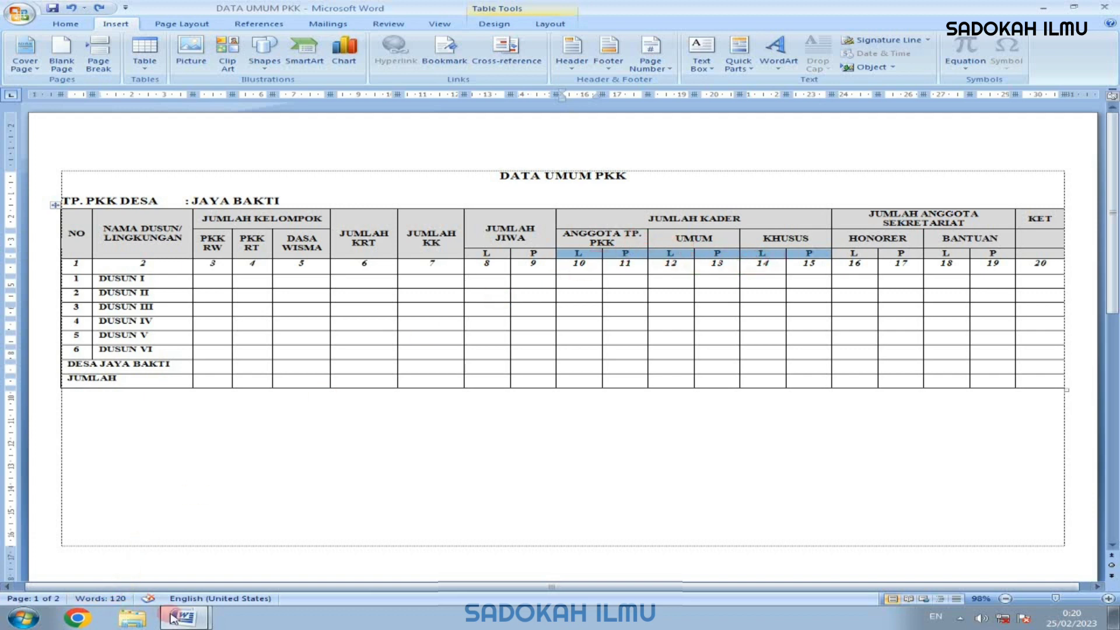
{"action": "mouse_move", "coordinate": [184, 617]}
{"action": "left_click", "coordinate": [192, 588]}
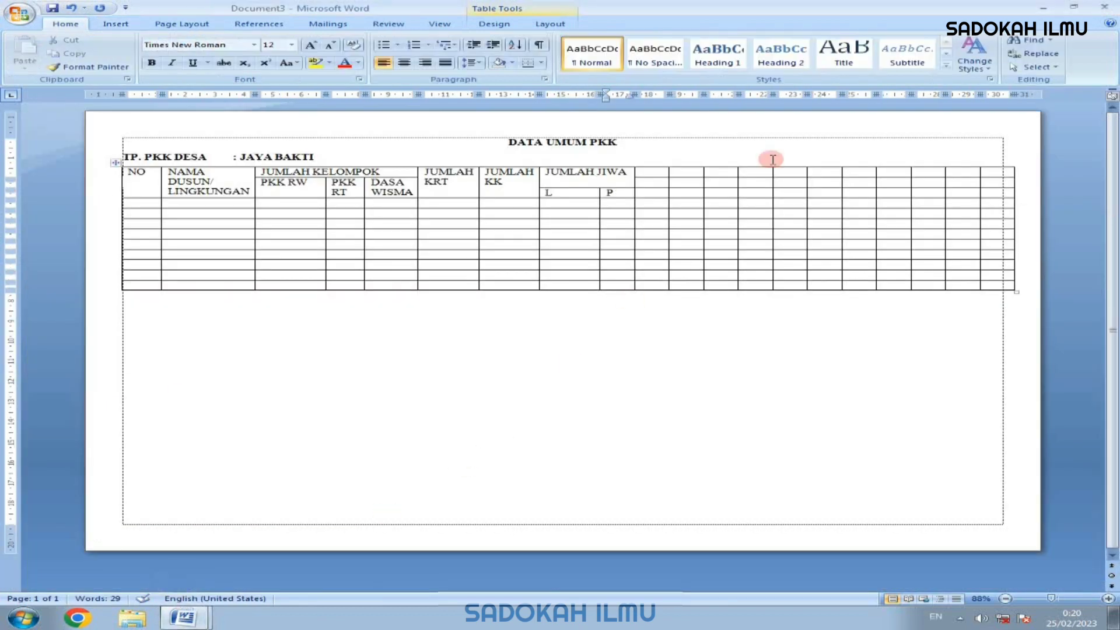
Enter JUMLAH KADER in the top-row cell after JUMLAH JIWA and merge it across six columns
{"action": "left_click", "coordinate": [664, 170]}
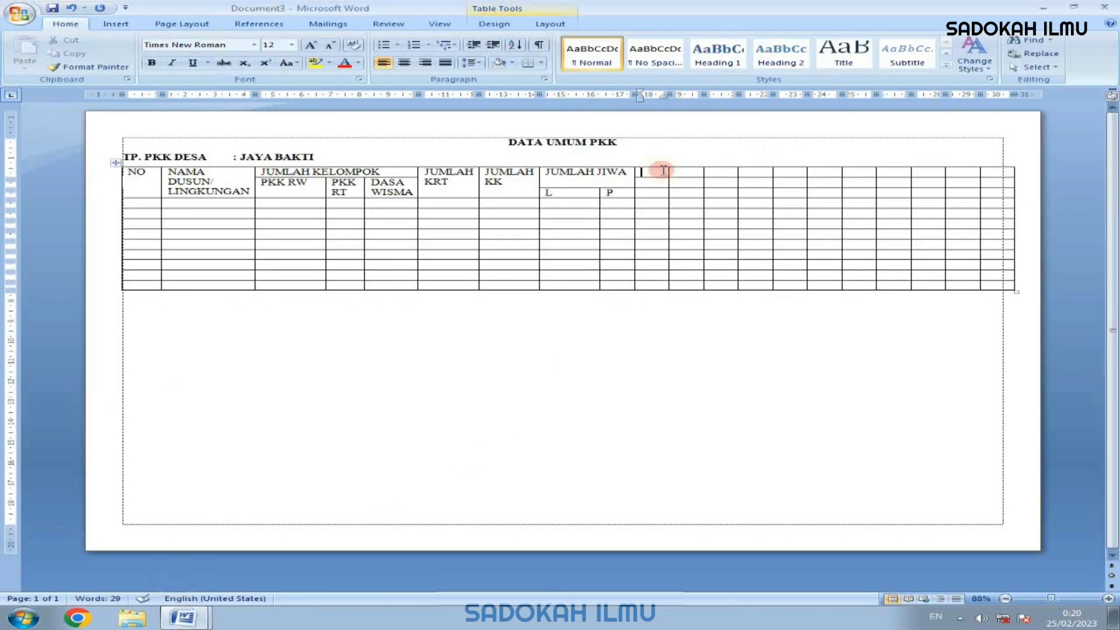
{"action": "type", "text": "JUMLAH KADER"}
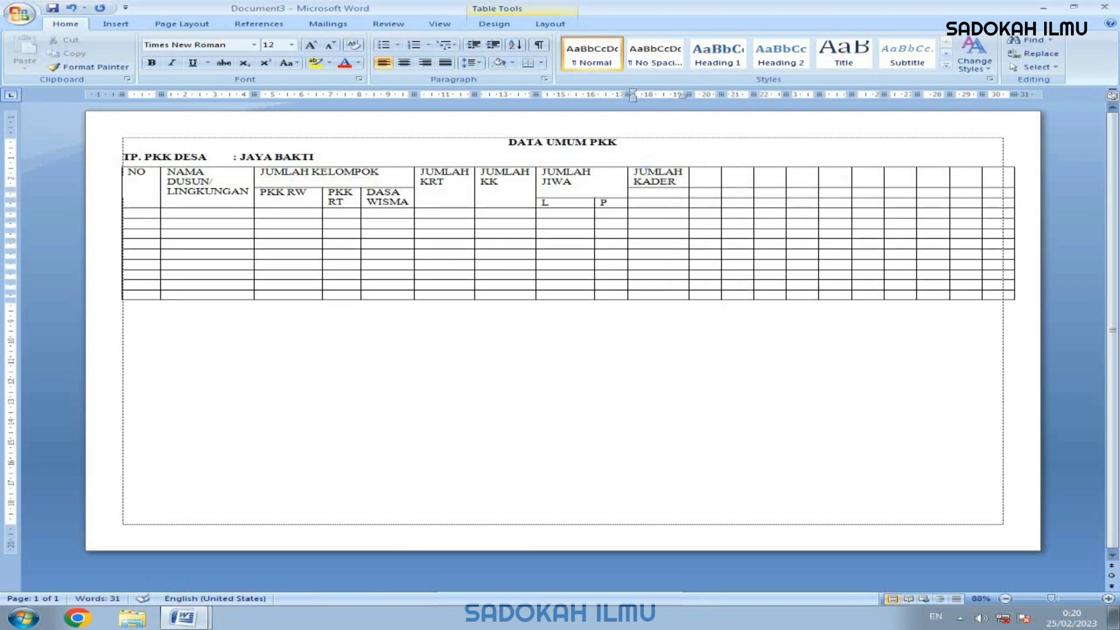
{"action": "left_click", "coordinate": [673, 171]}
{"action": "left_click", "coordinate": [627, 180]}
{"action": "left_click_drag", "start_coordinate": [626, 179], "coordinate": [708, 180]}
{"action": "right_click", "coordinate": [708, 179]}
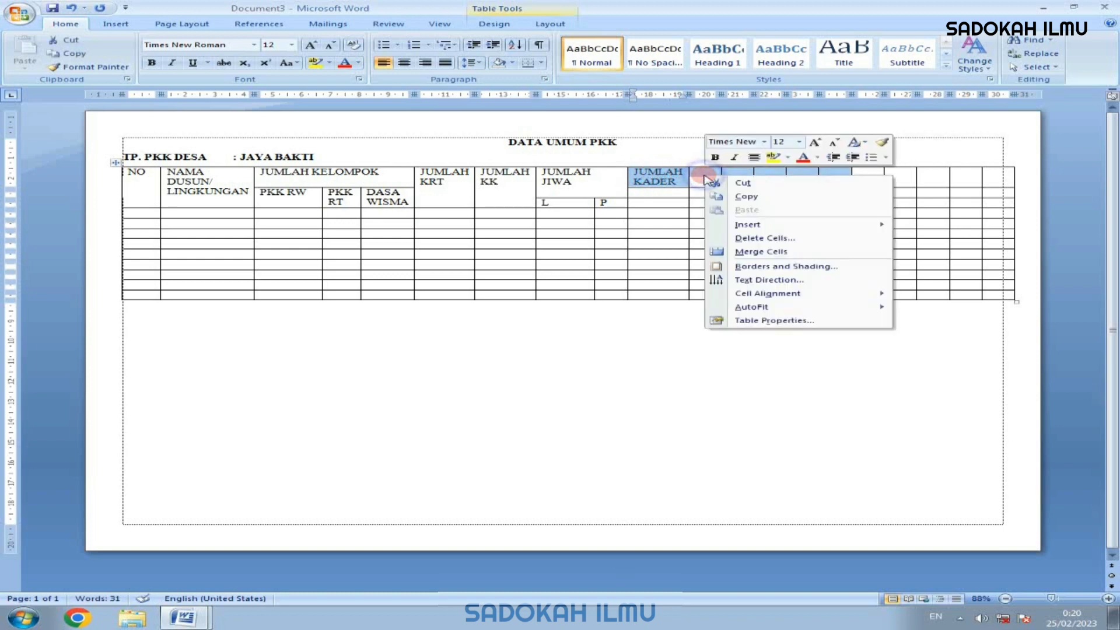
{"action": "left_click", "coordinate": [736, 252]}
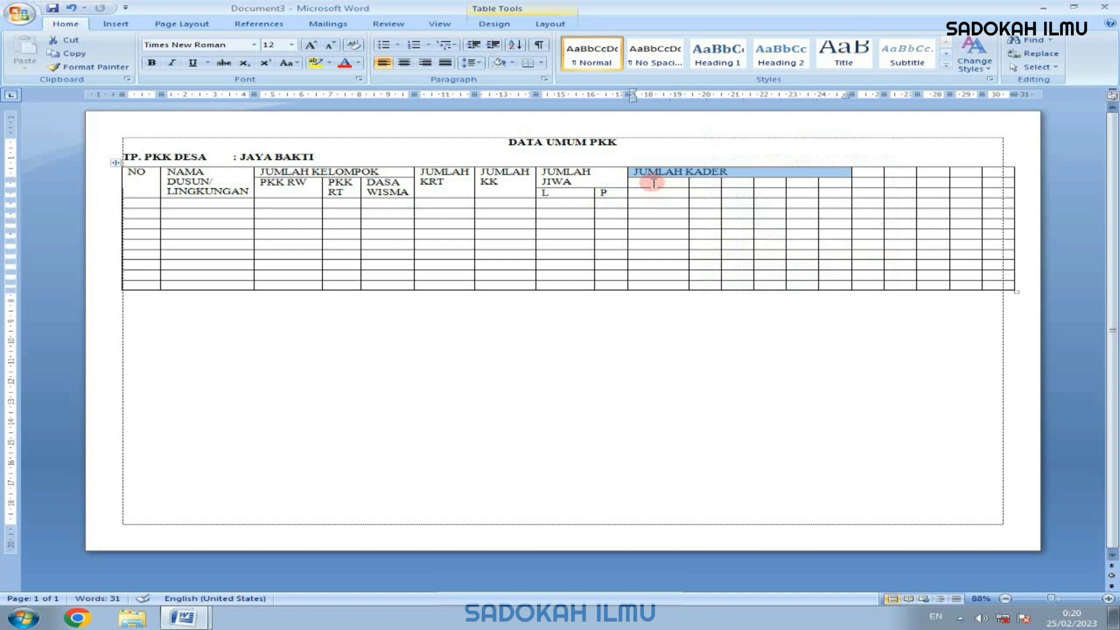
Enter ANGGOTA TP. PKK, UMUM and KHUSUS in consecutive second-row cells under JUMLAH KADER
{"action": "left_click", "coordinate": [653, 183]}
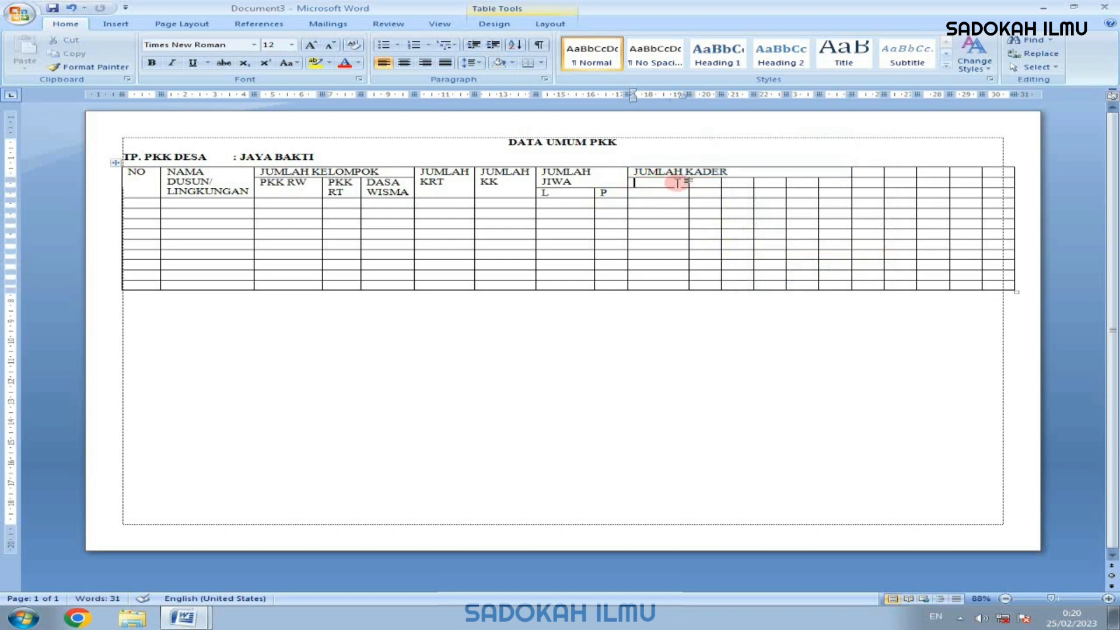
{"action": "type", "text": "ANGGOTA"}
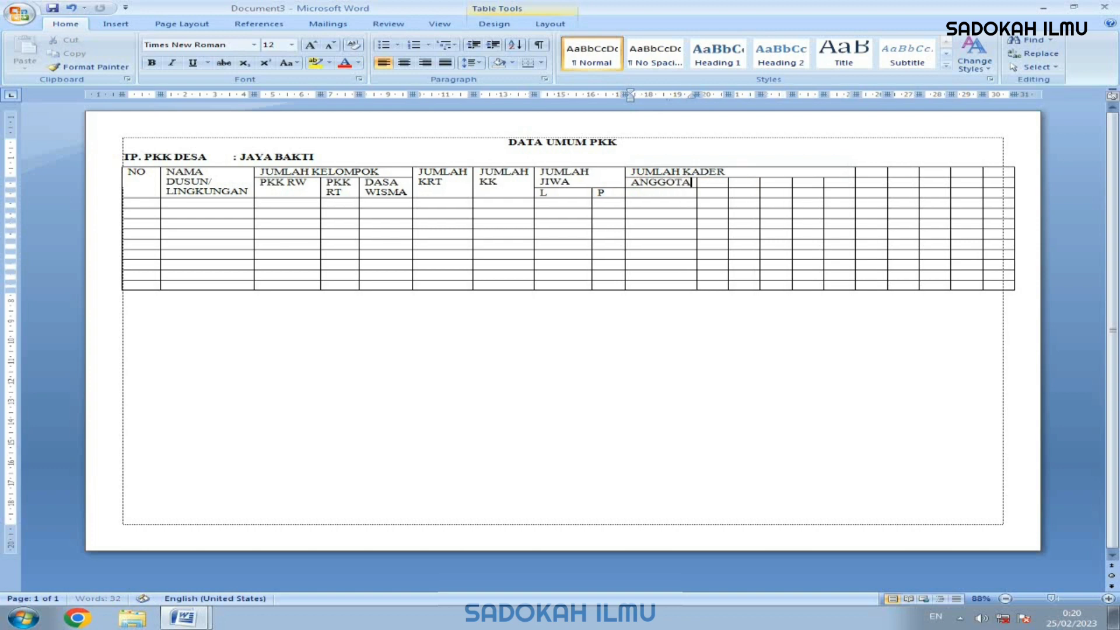
{"action": "type", "text": " TP. PKK"}
{"action": "key", "text": "Tab"}
{"action": "type", "text": "UMUM"}
{"action": "key", "text": "Tab"}
{"action": "type", "text": "KHUSUS"}
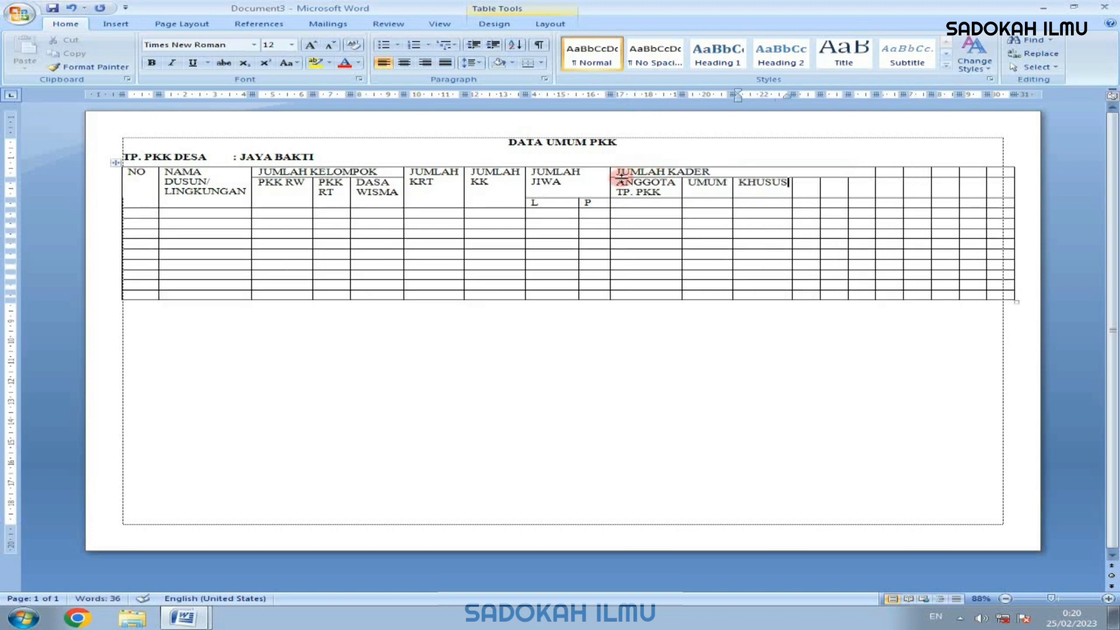
Move UMUM and KHUSUS further along the second header row, leaving one empty cell after ANGGOTA TP. PKK and one after UMUM
{"action": "left_click", "coordinate": [652, 175]}
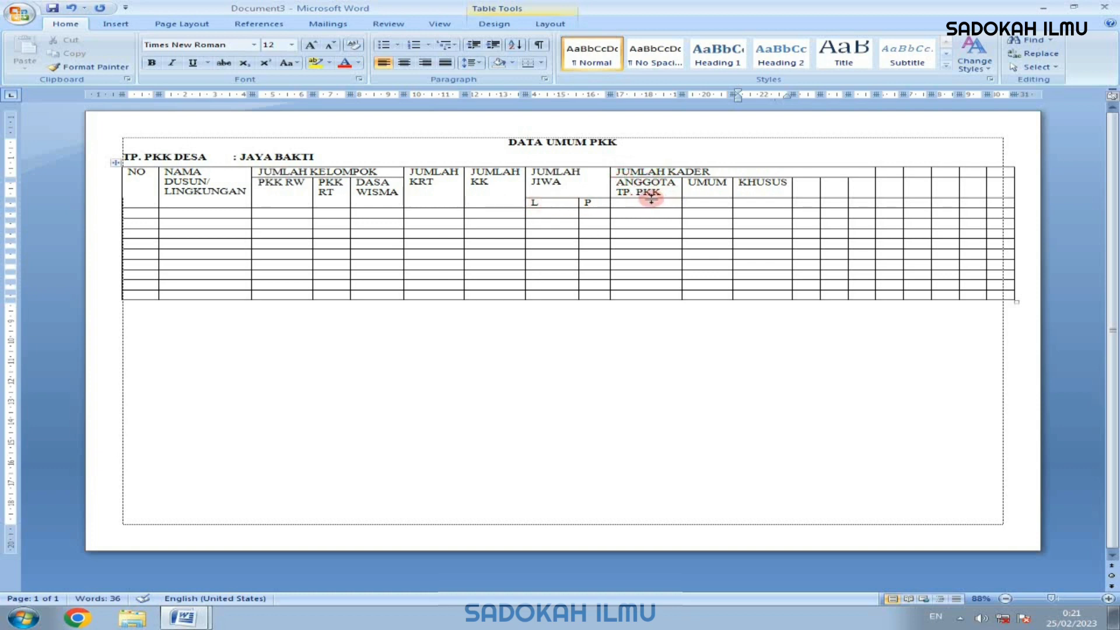
{"action": "left_click", "coordinate": [733, 184]}
{"action": "left_click_drag", "start_coordinate": [775, 182], "coordinate": [801, 185]}
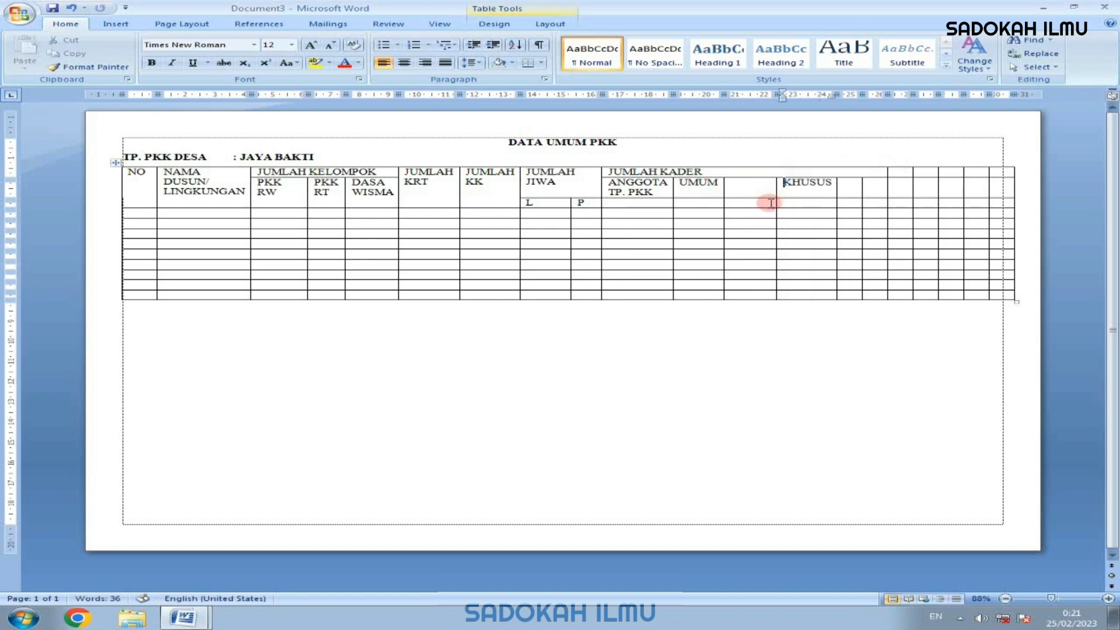
{"action": "left_click", "coordinate": [685, 187]}
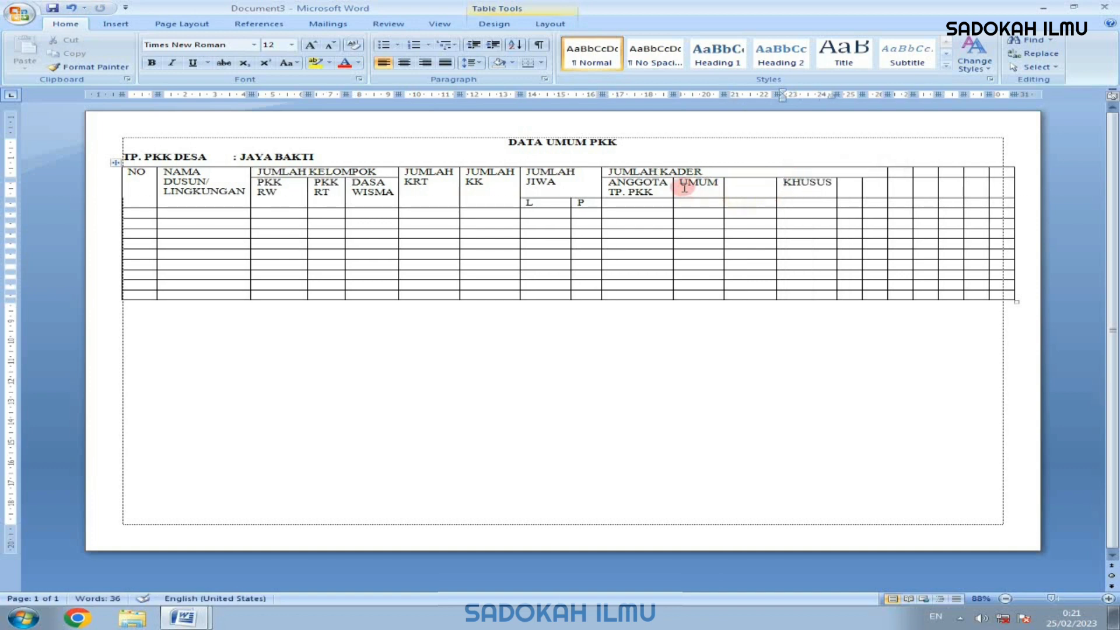
{"action": "left_click_drag", "start_coordinate": [675, 183], "coordinate": [852, 188]}
{"action": "double_click", "coordinate": [791, 185]}
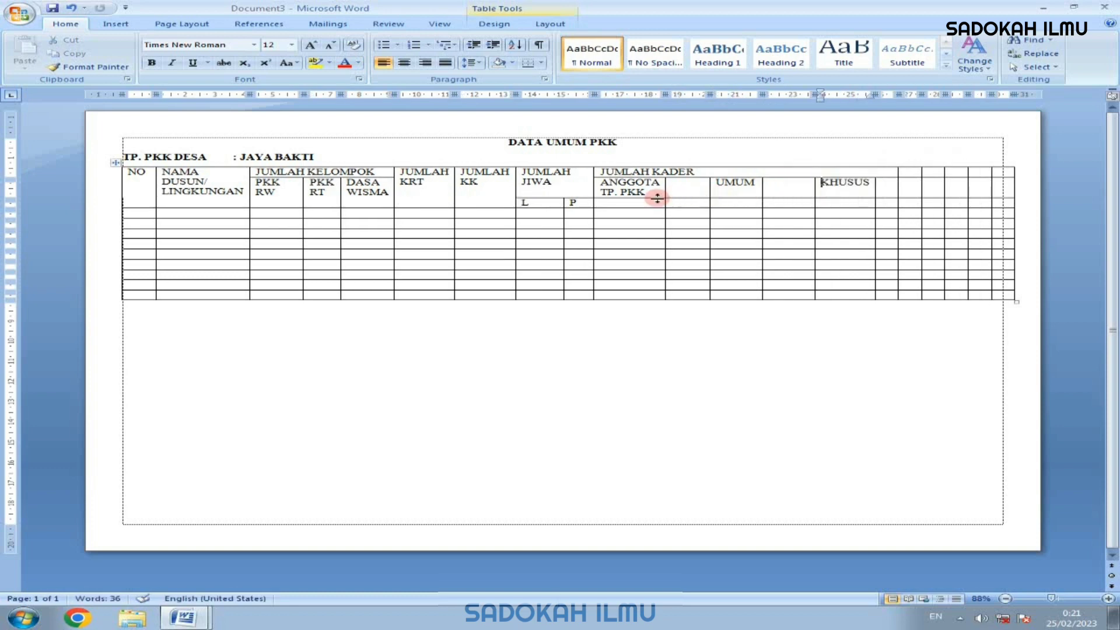
Copy the L and P cells from under JUMLAH JIWA into the third-row cells under JUMLAH KADER, and enter P in the last one
{"action": "left_click", "coordinate": [612, 201]}
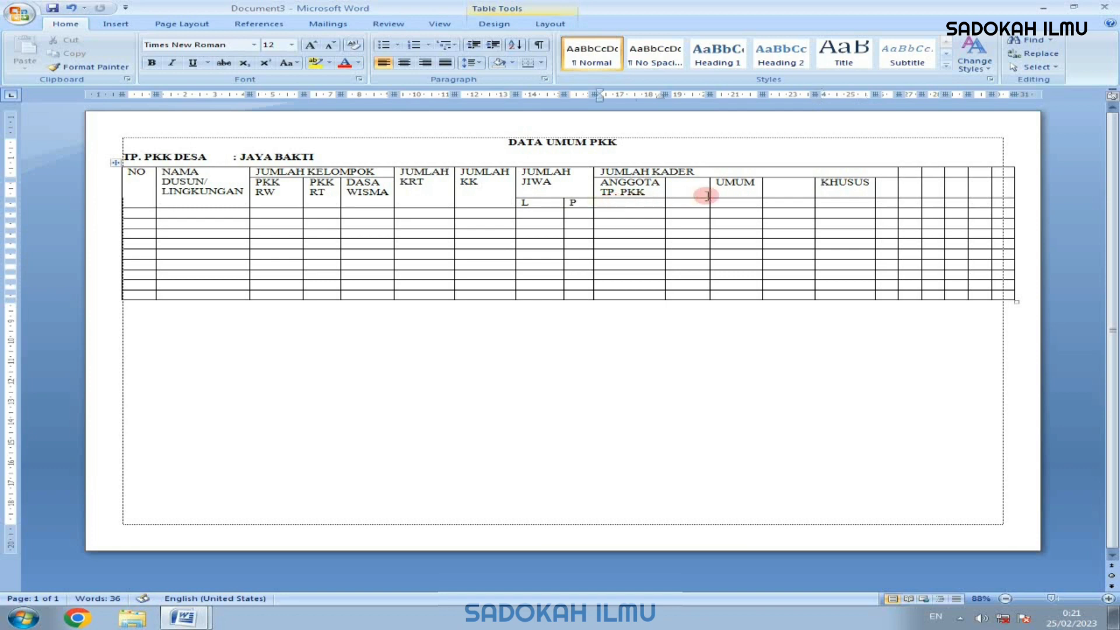
{"action": "left_click", "coordinate": [738, 201]}
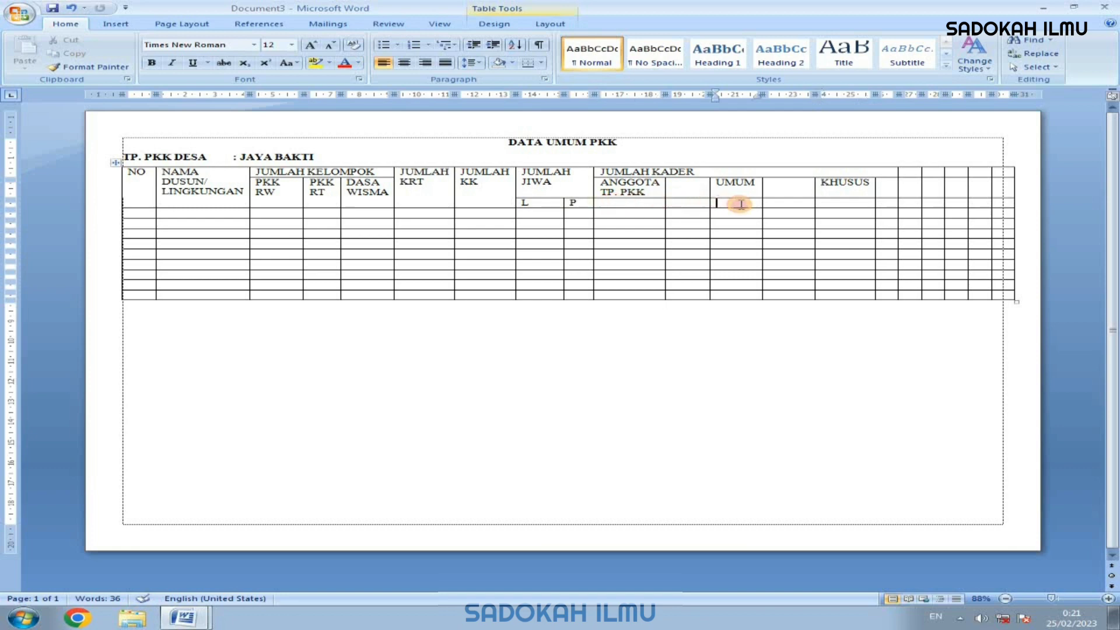
{"action": "left_click", "coordinate": [825, 201]}
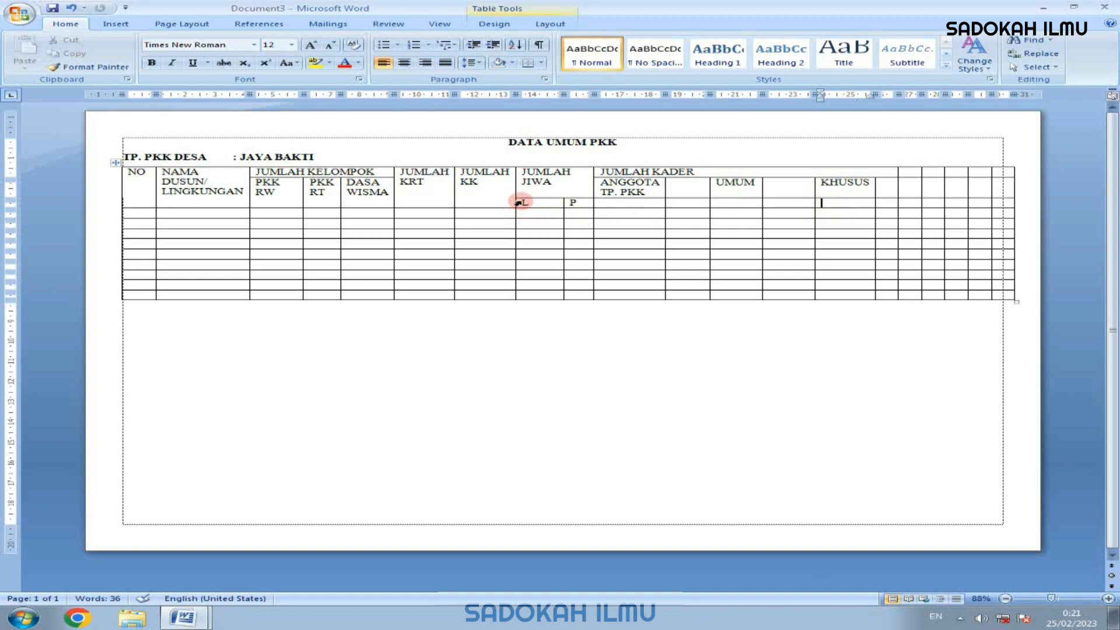
{"action": "left_click_drag", "start_coordinate": [518, 203], "coordinate": [567, 201]}
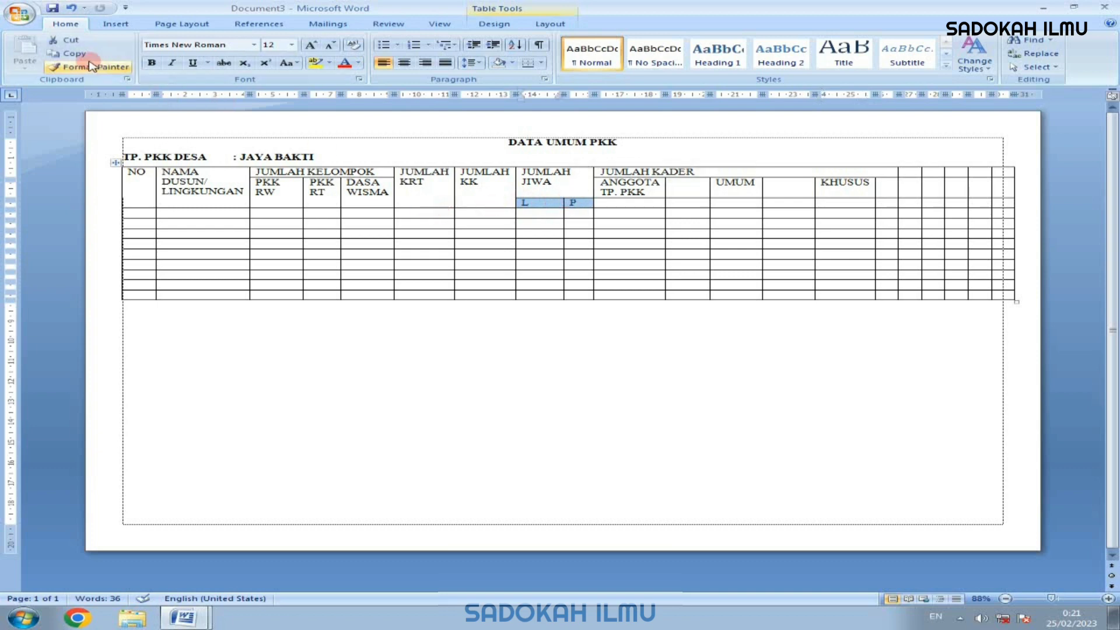
{"action": "left_click", "coordinate": [69, 53]}
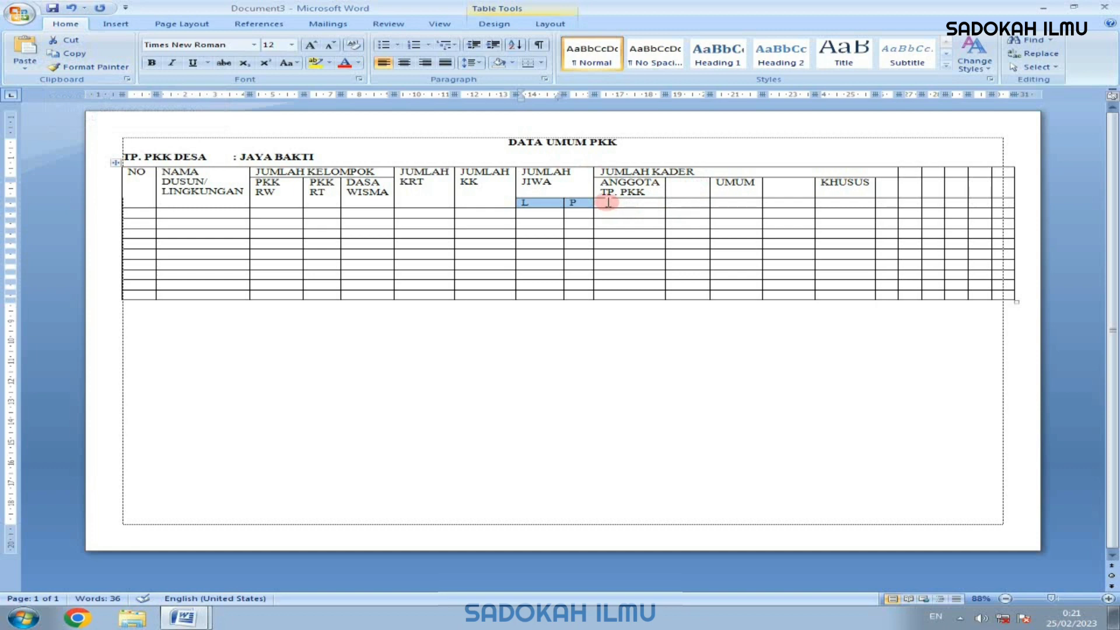
{"action": "left_click", "coordinate": [608, 203]}
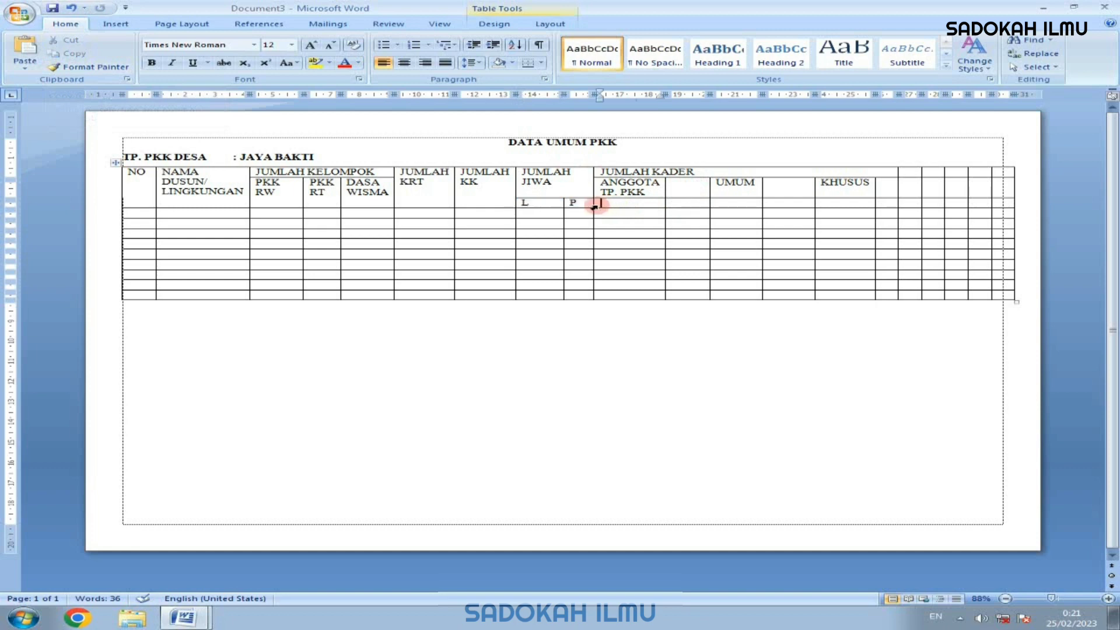
{"action": "left_click_drag", "start_coordinate": [595, 205], "coordinate": [831, 207]}
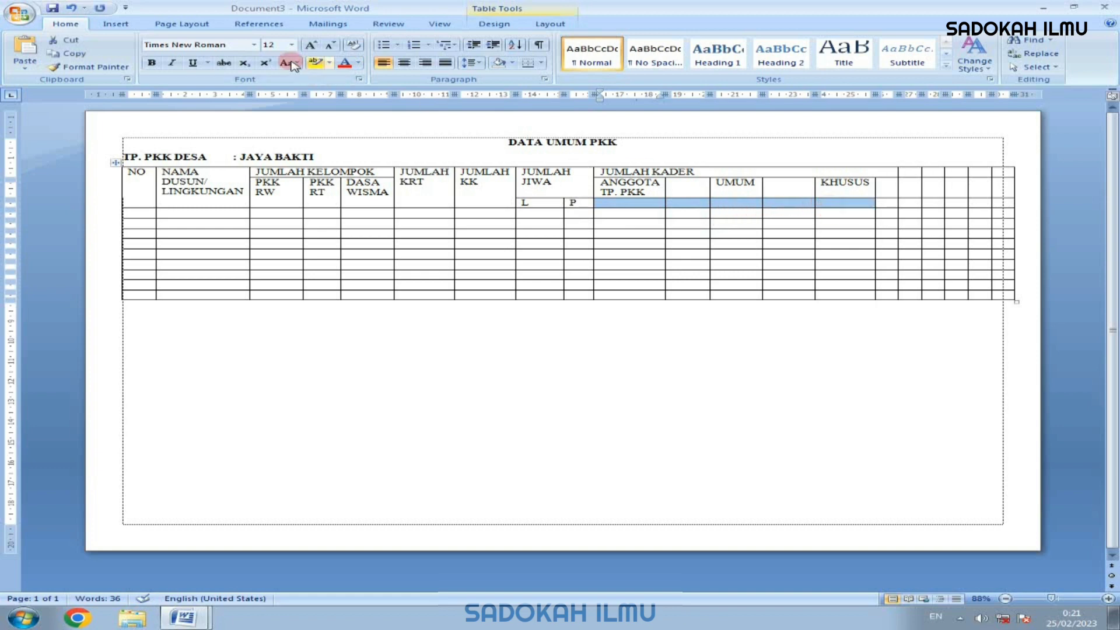
{"action": "left_click", "coordinate": [25, 57]}
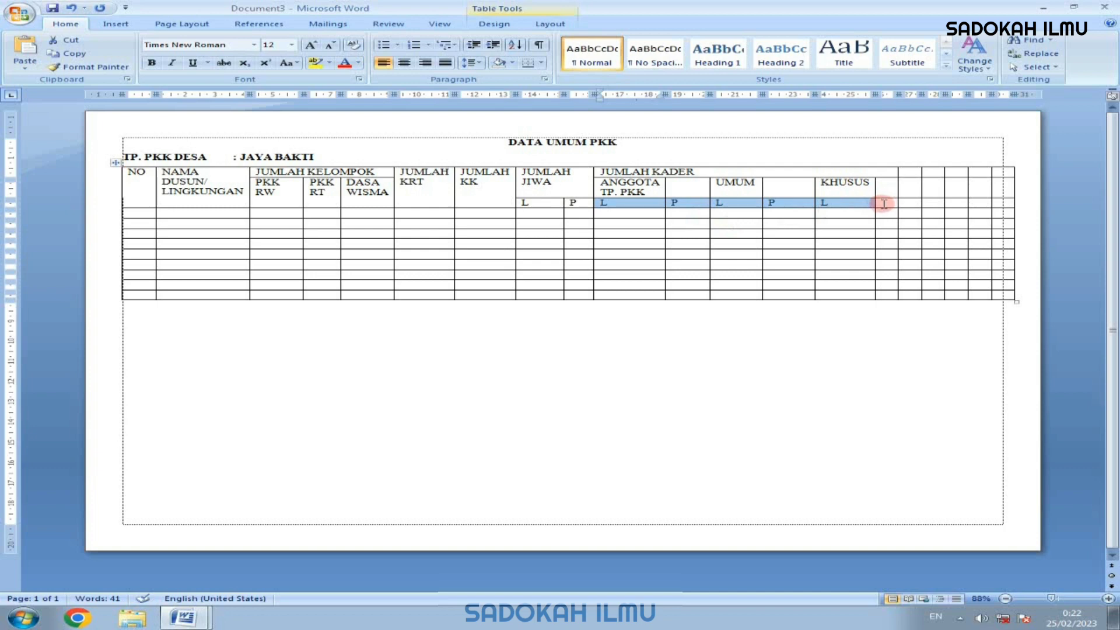
{"action": "left_click", "coordinate": [883, 203]}
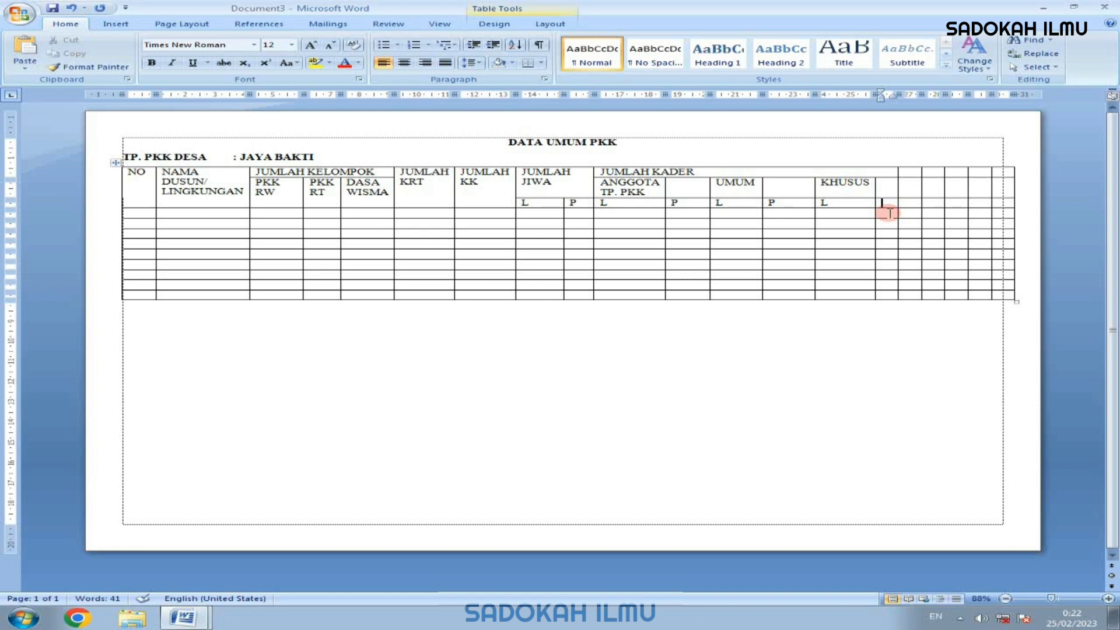
{"action": "type", "text": "P"}
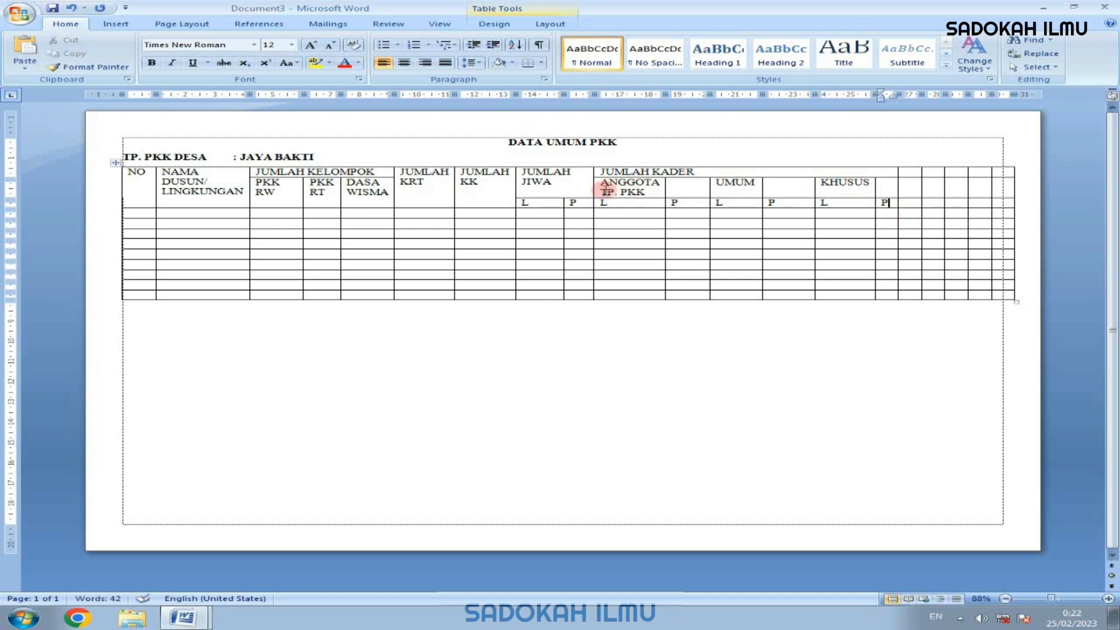
Merge each of the ANGGOTA TP. PKK, UMUM and KHUSUS header cells with the empty cell beside it
{"action": "left_click_drag", "start_coordinate": [606, 190], "coordinate": [683, 185]}
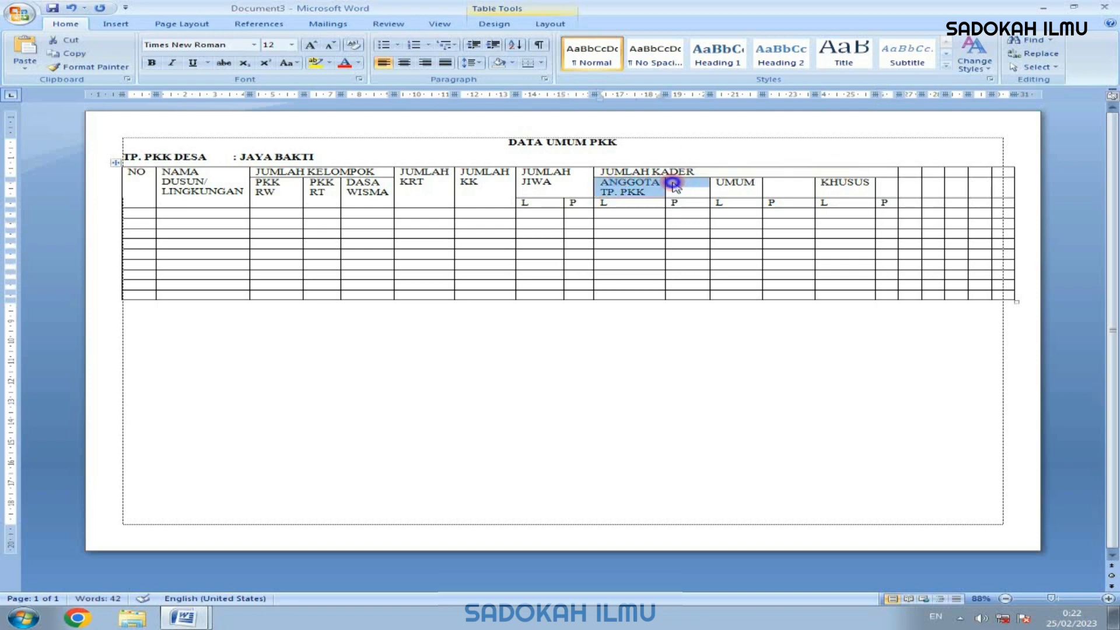
{"action": "right_click", "coordinate": [672, 186]}
{"action": "left_click", "coordinate": [703, 273]}
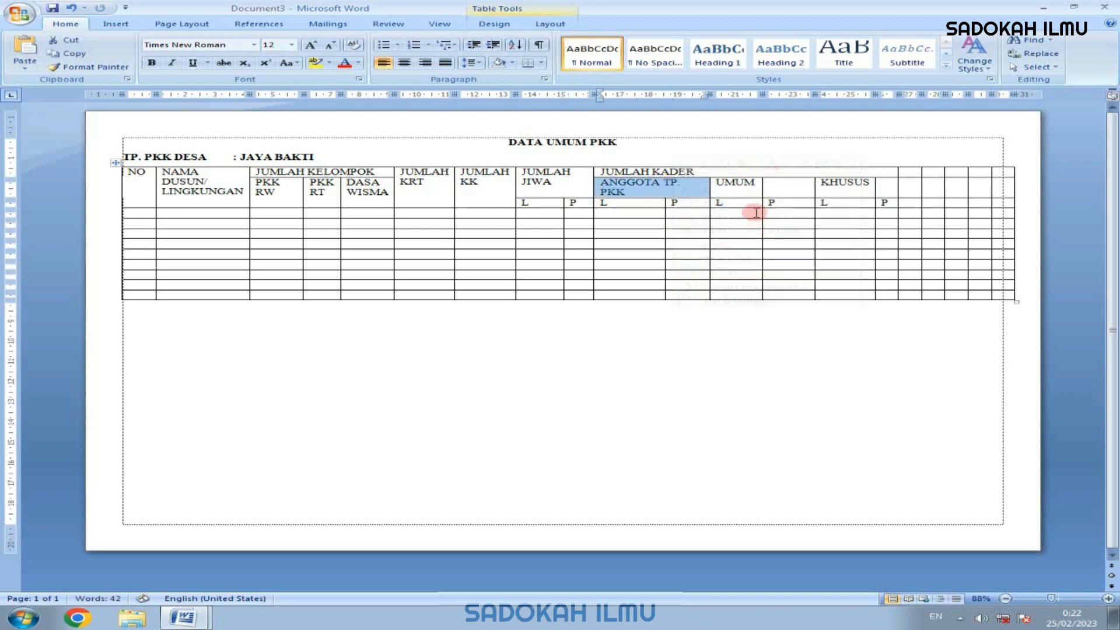
{"action": "left_click_drag", "start_coordinate": [726, 192], "coordinate": [777, 196]}
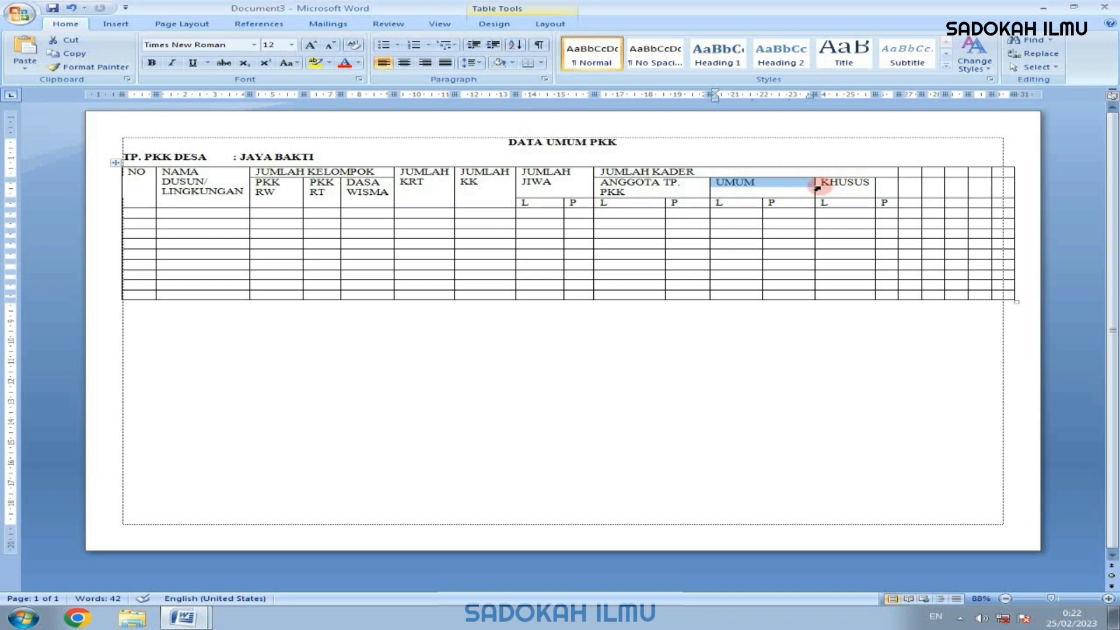
{"action": "left_click_drag", "start_coordinate": [816, 188], "coordinate": [881, 181]}
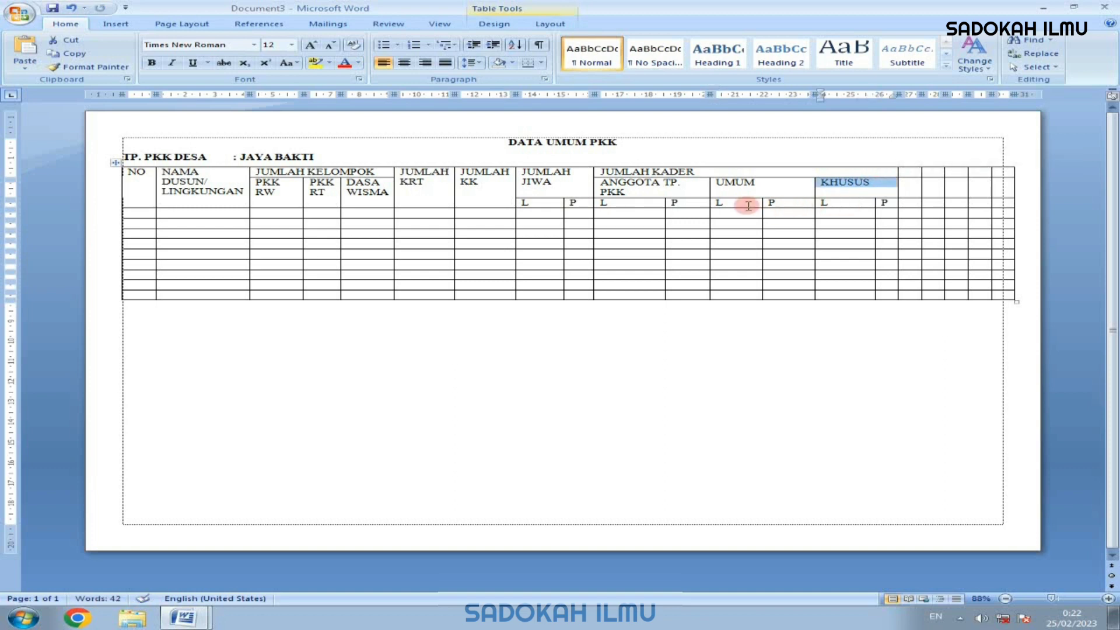
Enter JUMLAH SEKRETARIATAN in the top-row cell after JUMLAH KADER and merge it across four columns
{"action": "left_click", "coordinate": [911, 171]}
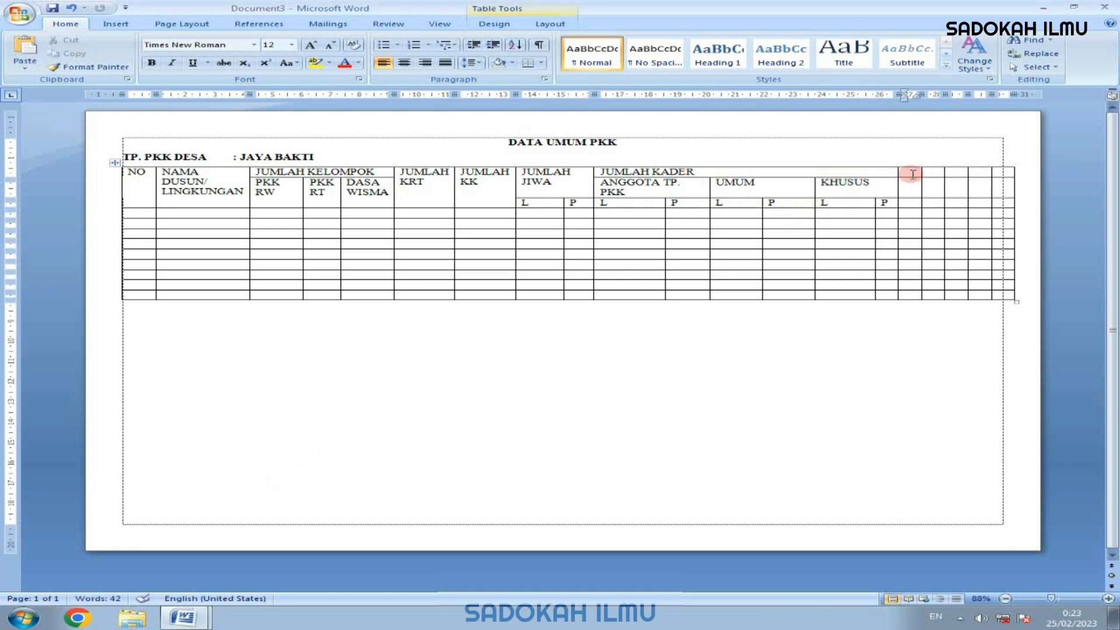
{"action": "type", "text": "JUMLAH"}
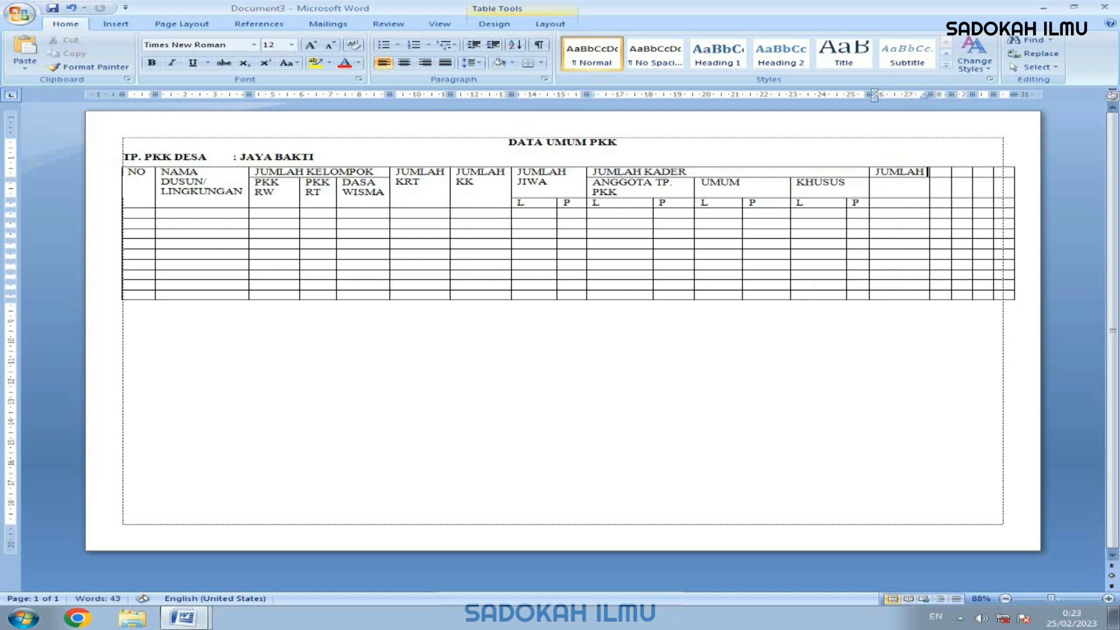
{"action": "type", "text": " SEK"}
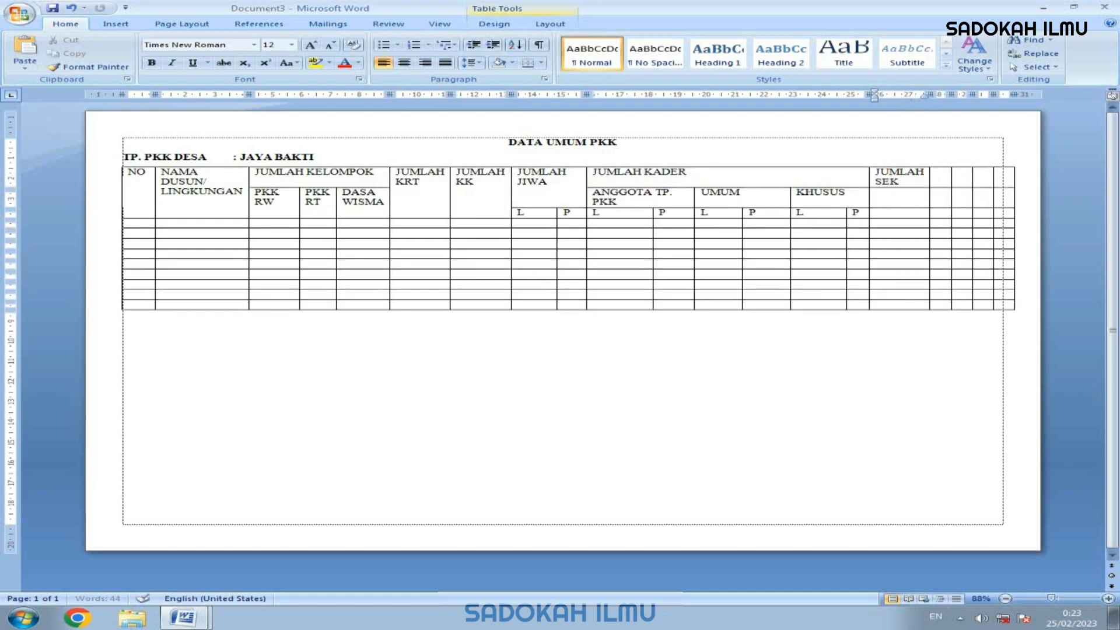
{"action": "type", "text": "RETARIATAN"}
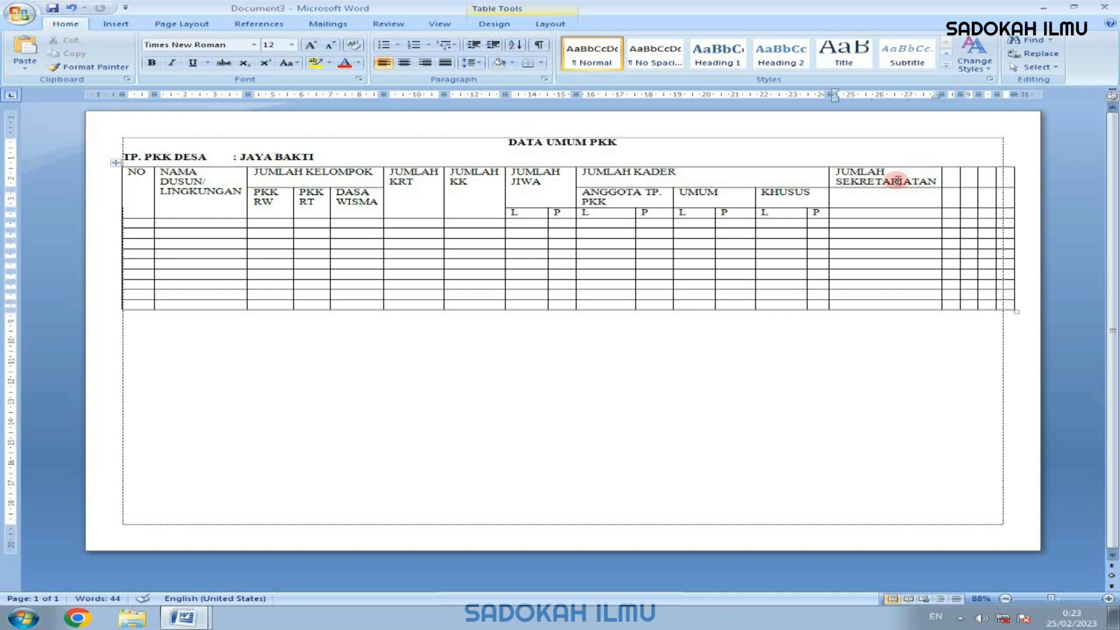
{"action": "left_click", "coordinate": [829, 180]}
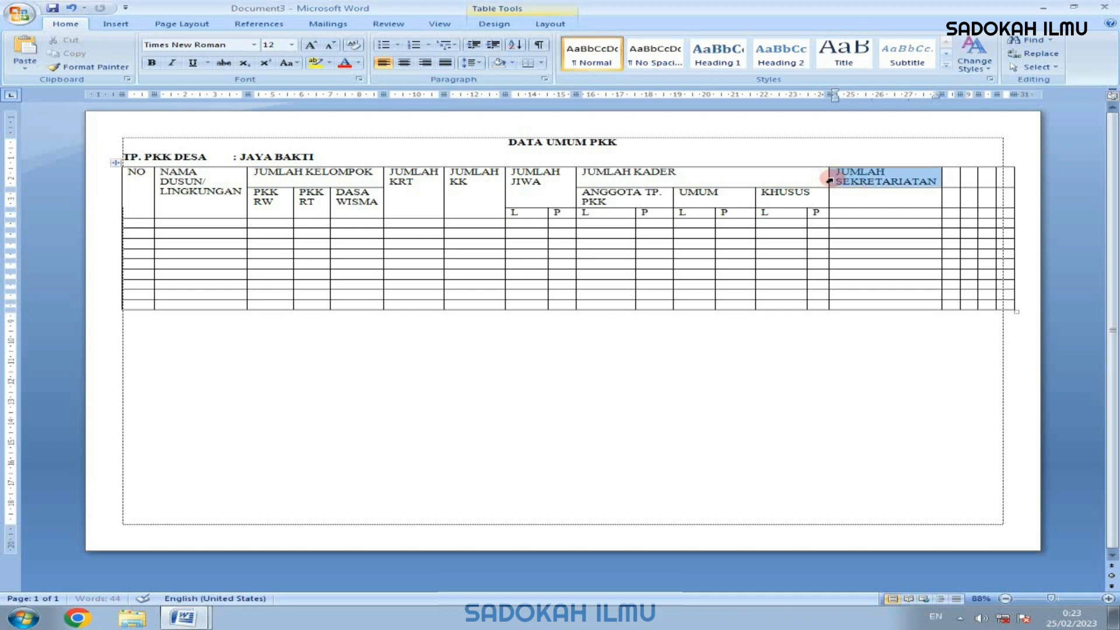
{"action": "left_click_drag", "start_coordinate": [830, 181], "coordinate": [989, 175]}
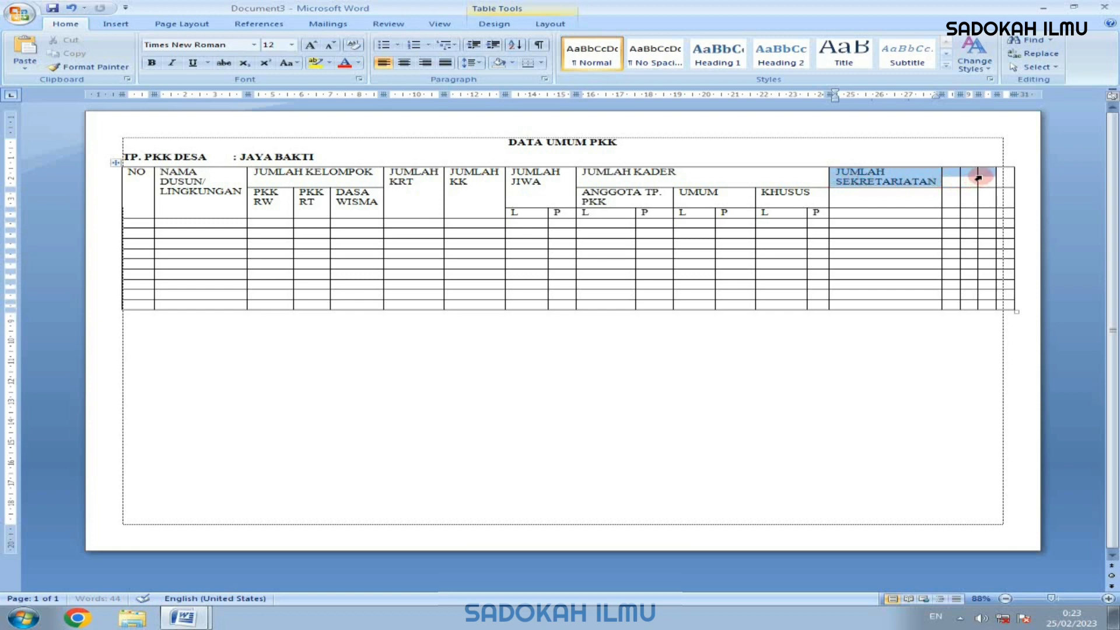
{"action": "right_click", "coordinate": [891, 178]}
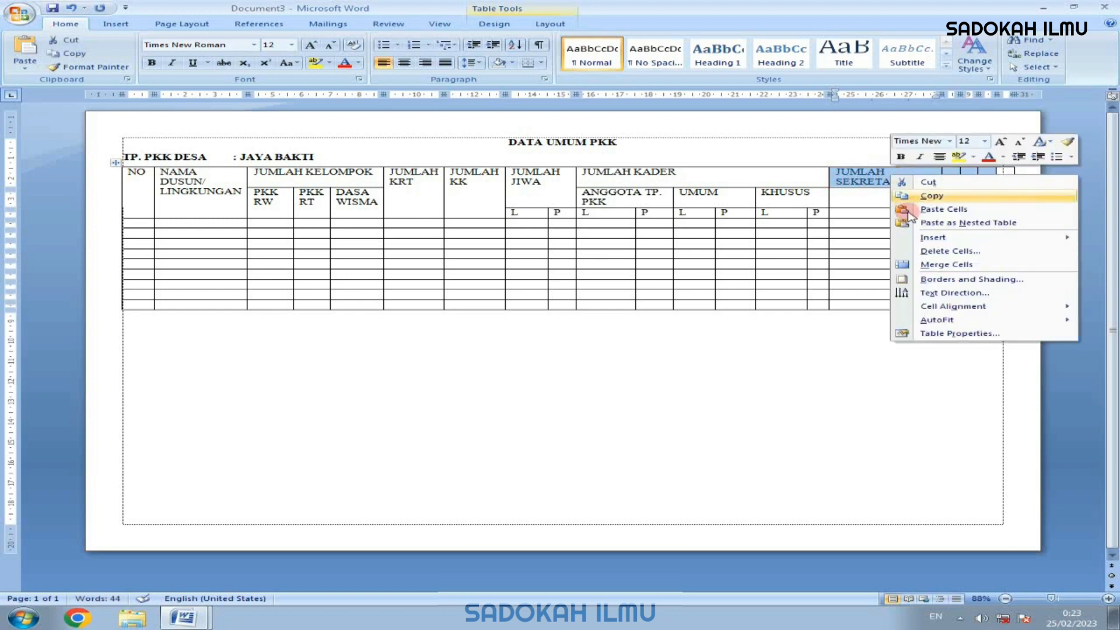
{"action": "left_click", "coordinate": [923, 266]}
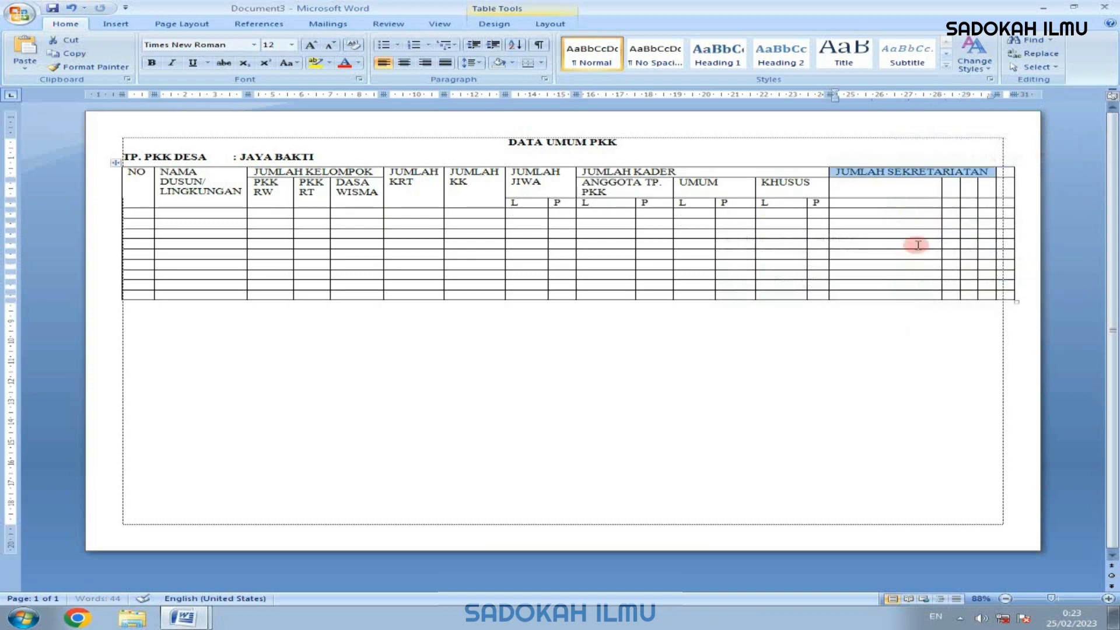
Narrow the first column under JUMLAH SEKRETARIATAN and widen the table's last column
{"action": "left_click", "coordinate": [845, 181]}
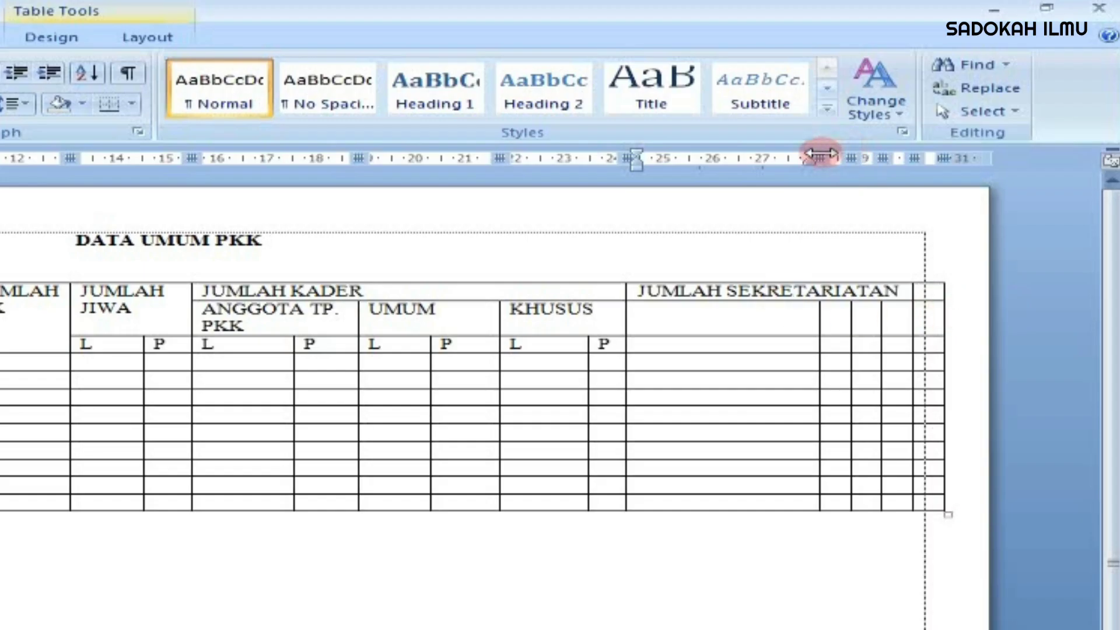
{"action": "left_click_drag", "start_coordinate": [822, 154], "coordinate": [690, 161]}
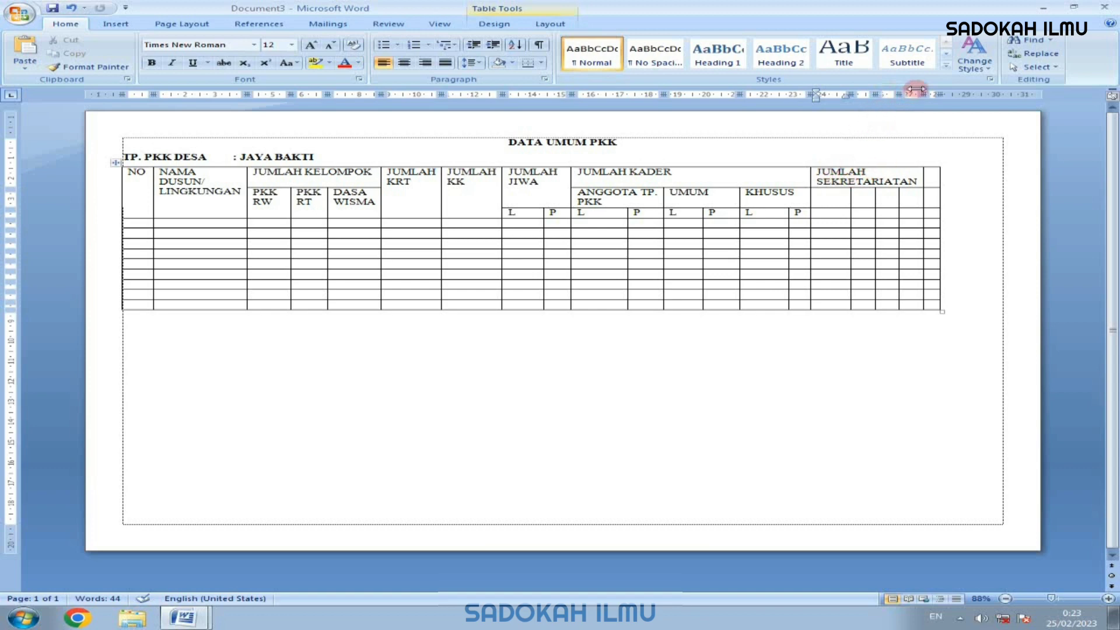
{"action": "left_click_drag", "start_coordinate": [942, 90], "coordinate": [985, 89]}
Enter KET in the last column's top header cell, and HONORER and BANTUAN under JUMLAH SEKRETARIATAN with an empty cell between them
{"action": "left_click", "coordinate": [954, 171]}
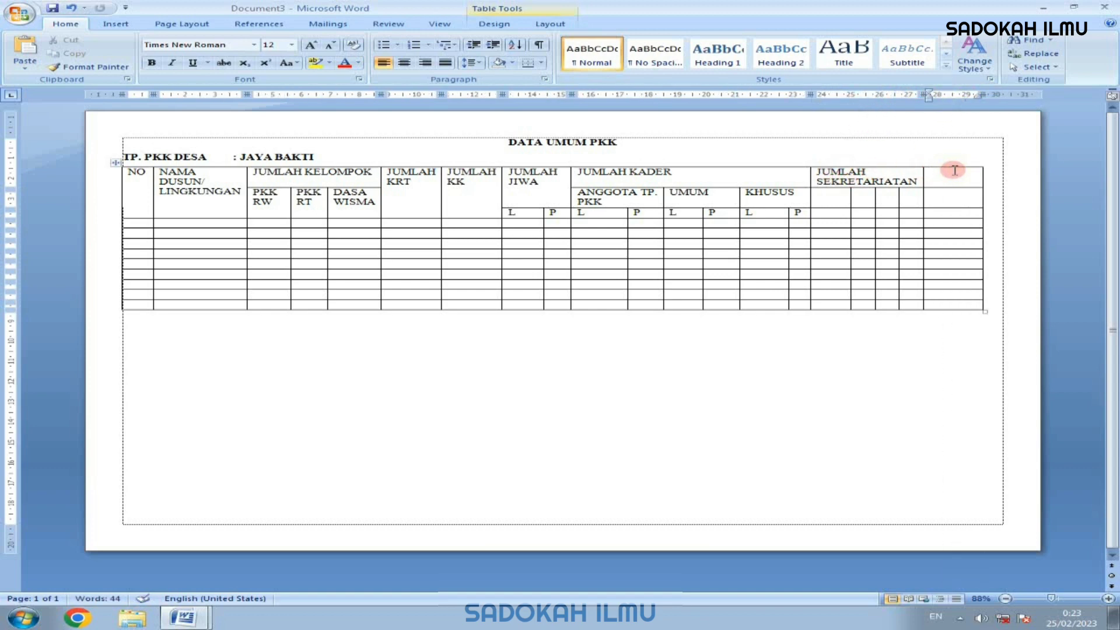
{"action": "type", "text": "KJE"}
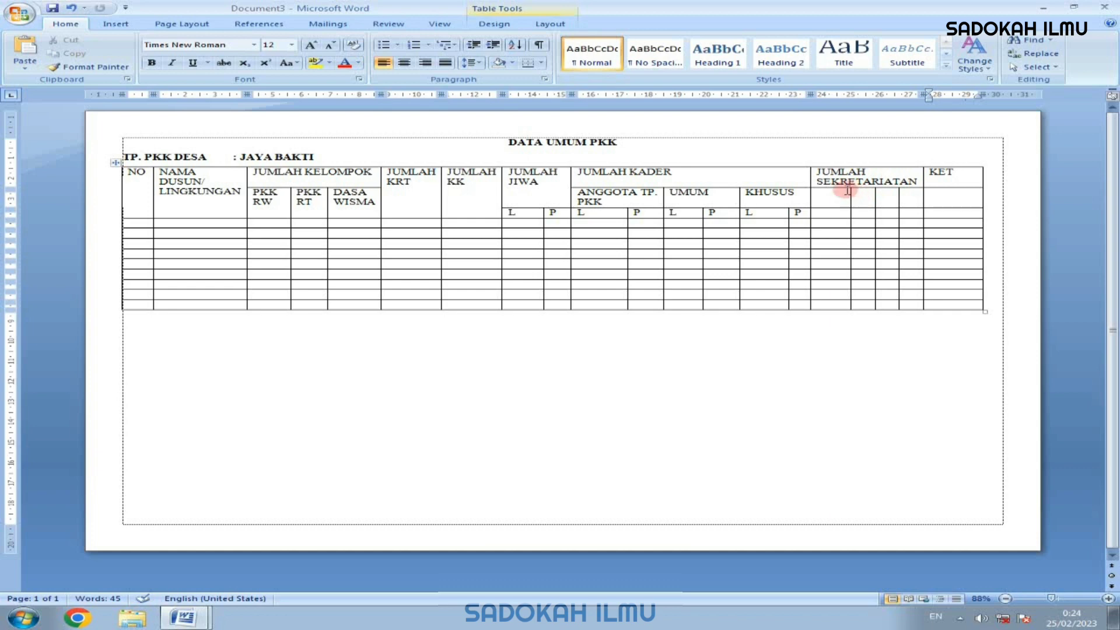
{"action": "left_click", "coordinate": [821, 194]}
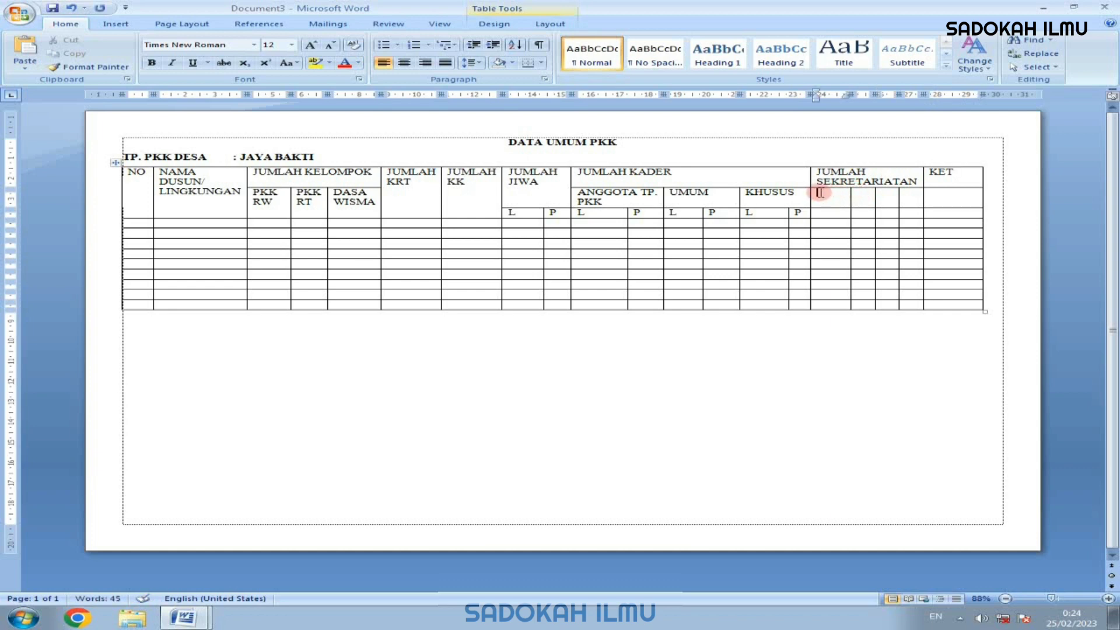
{"action": "type", "text": "HONORER"}
{"action": "key", "text": "Tab"}
{"action": "key", "text": "Tab"}
{"action": "type", "text": "BANTUAN"}
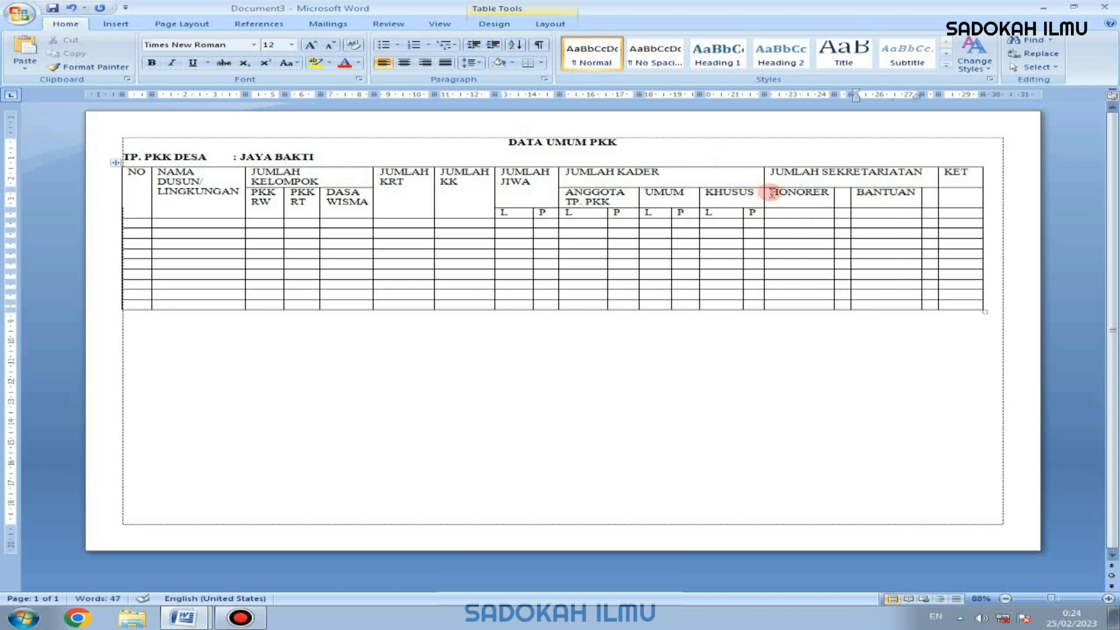
Merge HONORER and BANTUAN each with the empty cell beside it, and paste L and P labels into the cells beneath them
{"action": "left_click_drag", "start_coordinate": [771, 193], "coordinate": [853, 199]}
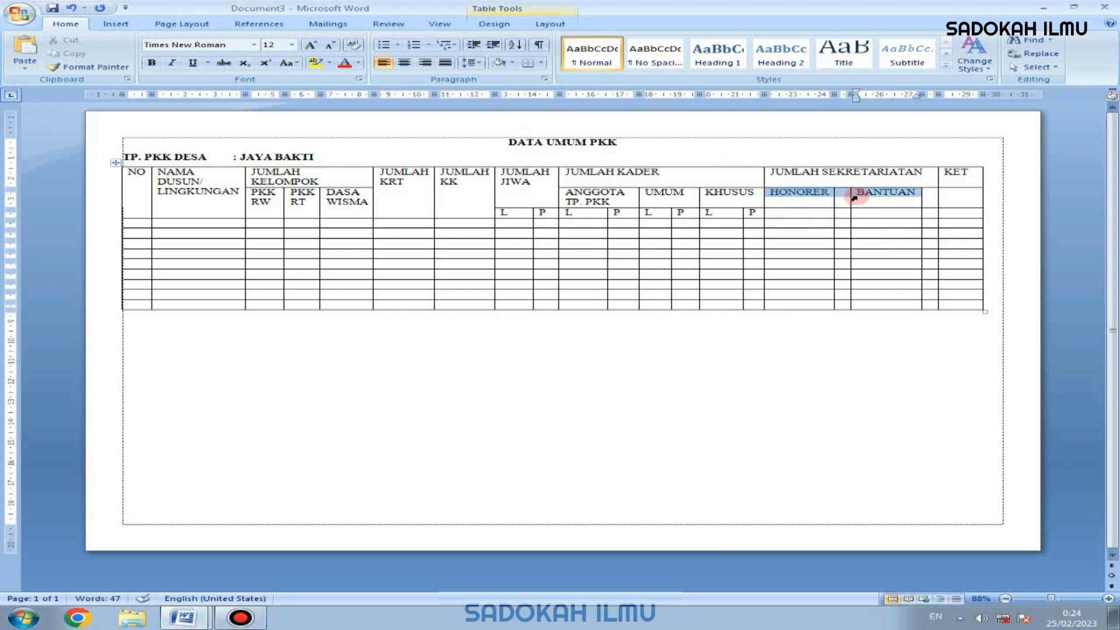
{"action": "left_click", "coordinate": [855, 198]}
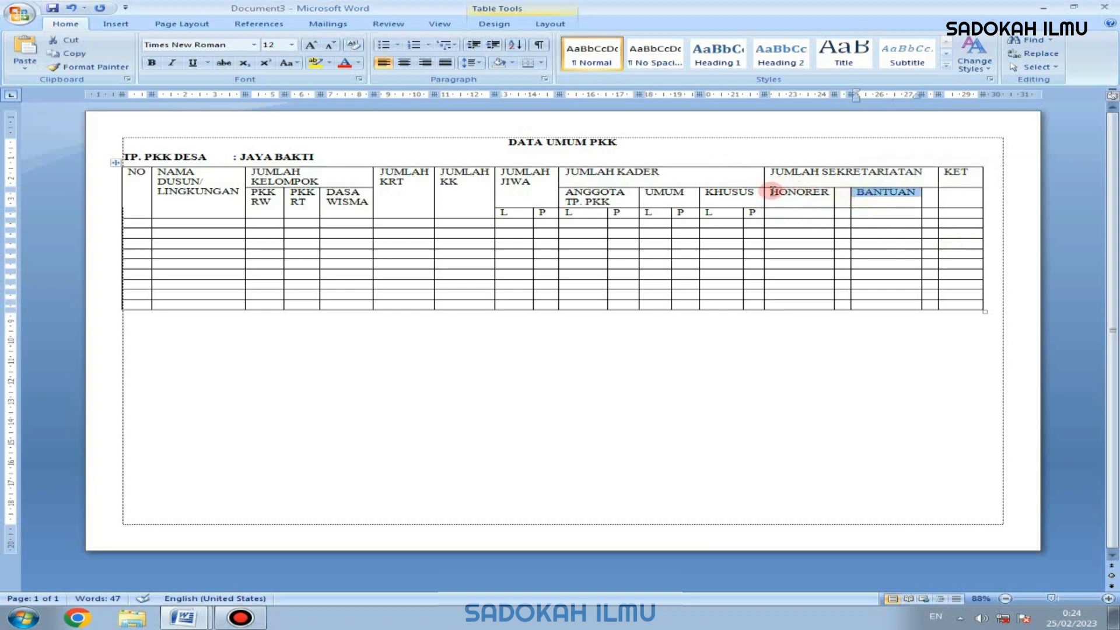
{"action": "left_click_drag", "start_coordinate": [771, 193], "coordinate": [810, 199]}
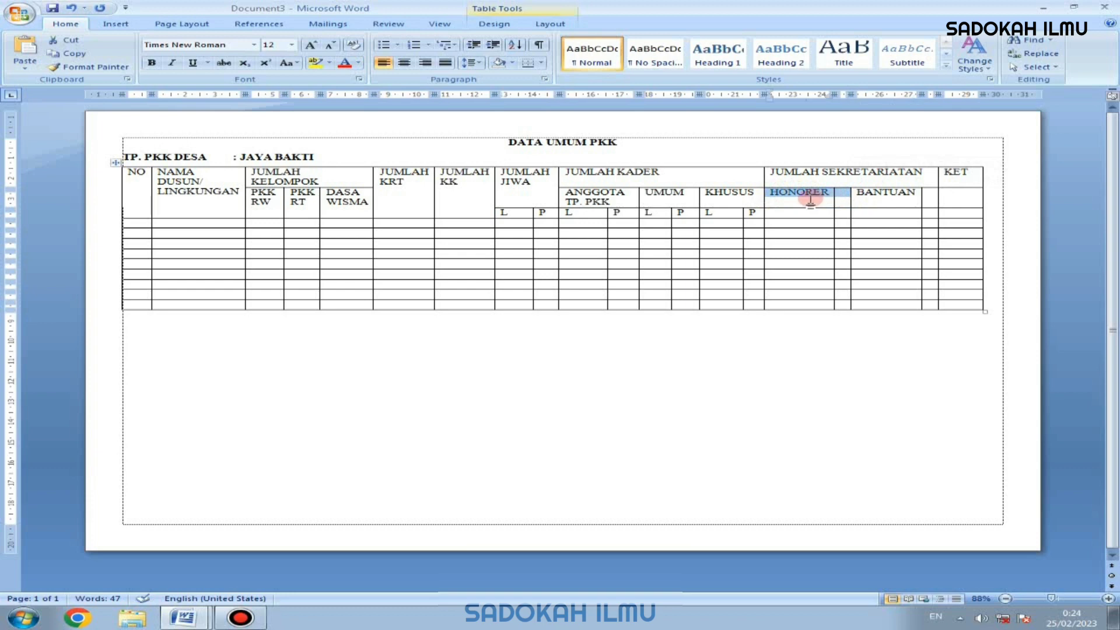
{"action": "right_click", "coordinate": [817, 198]}
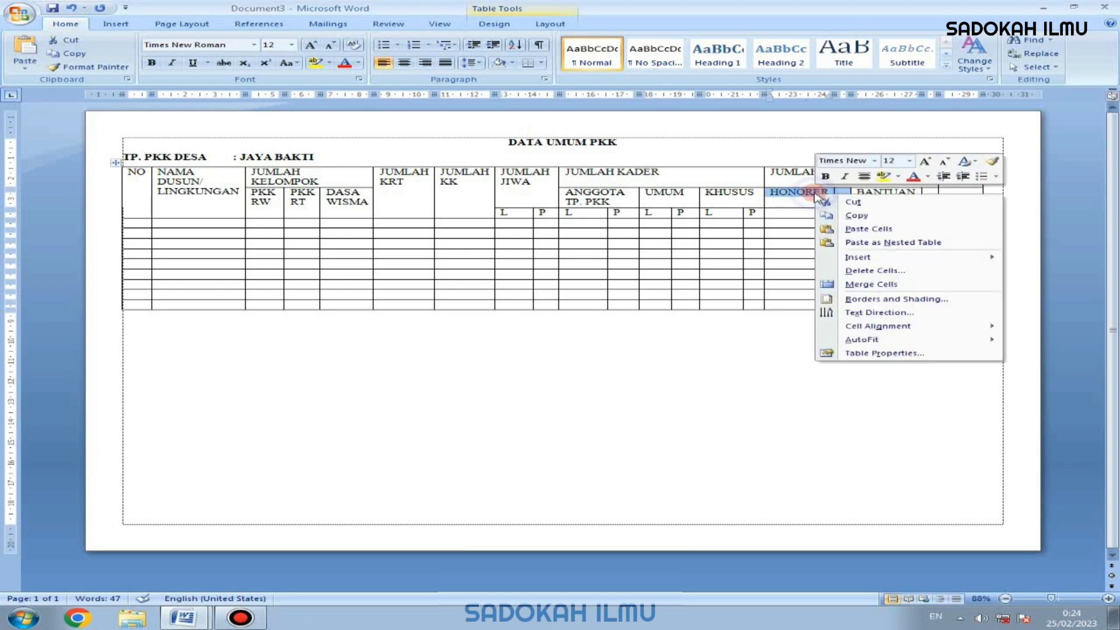
{"action": "left_click", "coordinate": [849, 282]}
{"action": "left_click_drag", "start_coordinate": [853, 194], "coordinate": [919, 198]}
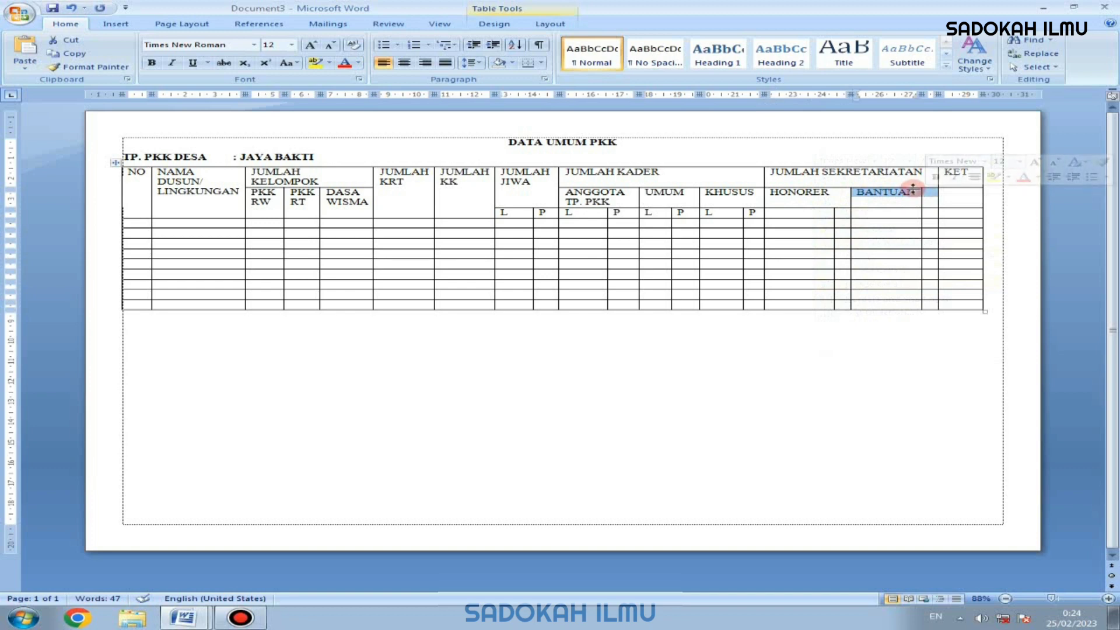
{"action": "key", "text": "F4"}
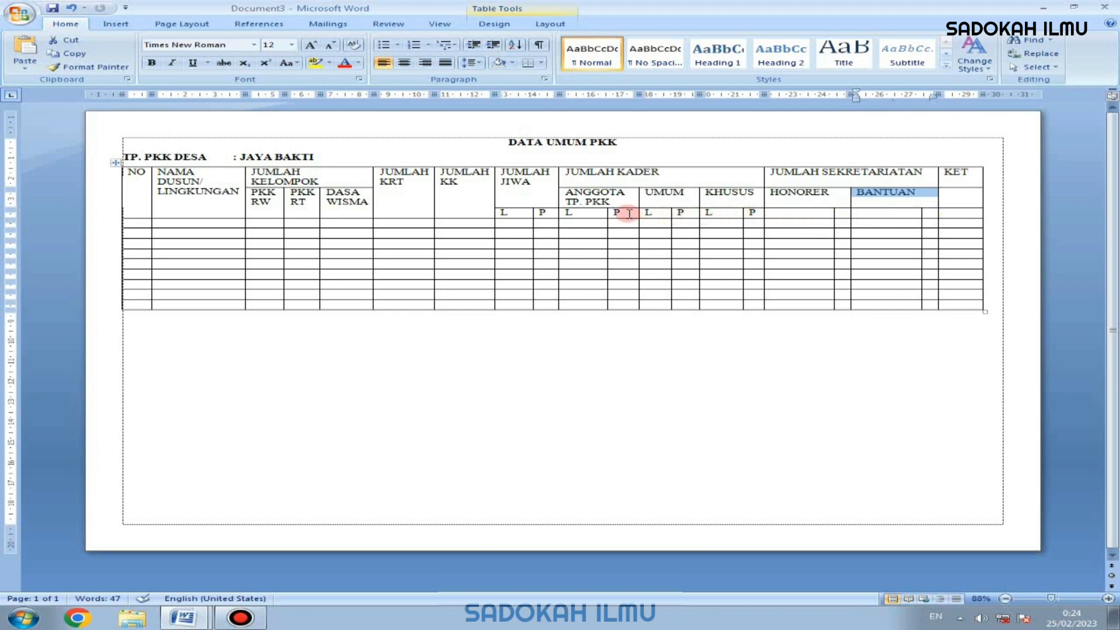
{"action": "left_click_drag", "start_coordinate": [637, 214], "coordinate": [902, 216]}
{"action": "key", "text": "ctrl+v"}
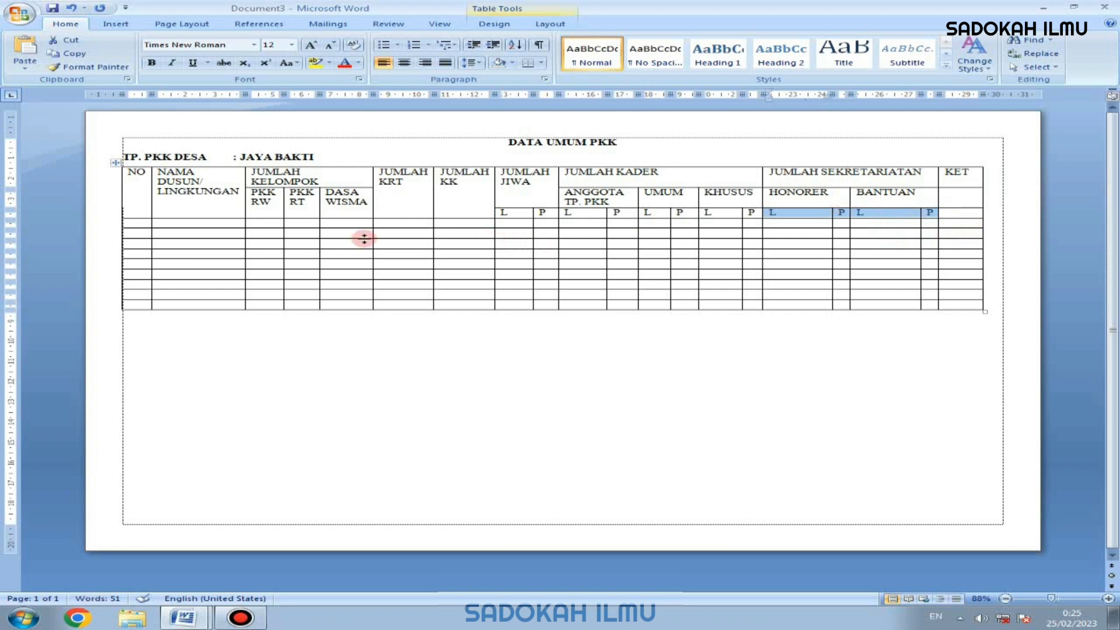
Number the table columns from 1 to 20 in the first row below the header
{"action": "left_click", "coordinate": [137, 226]}
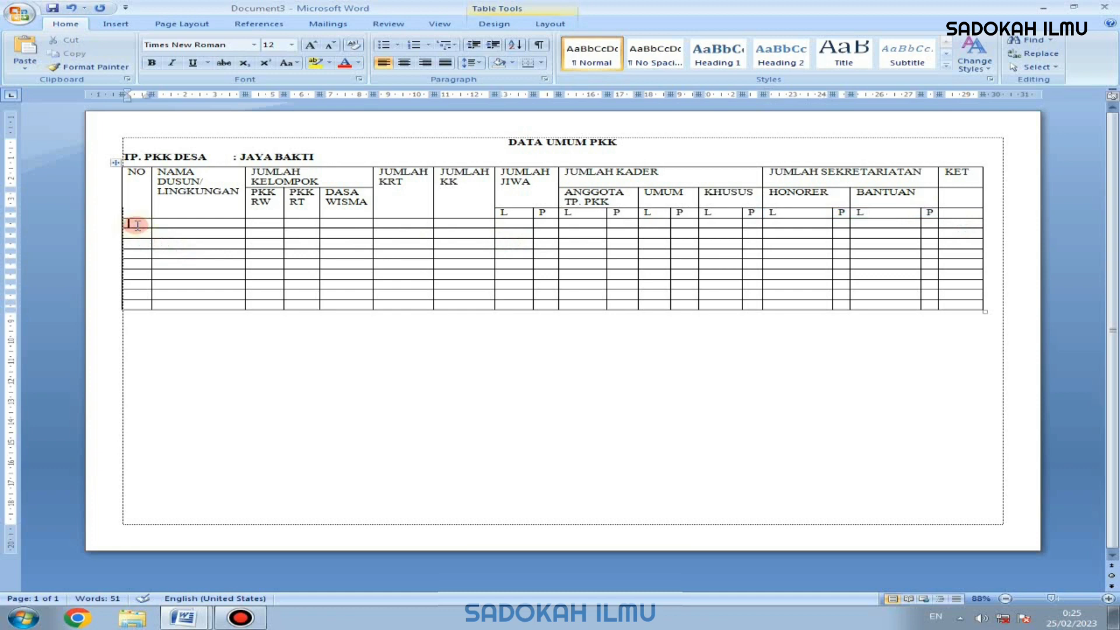
{"action": "type", "text": "1"}
{"action": "left_click", "coordinate": [212, 222]}
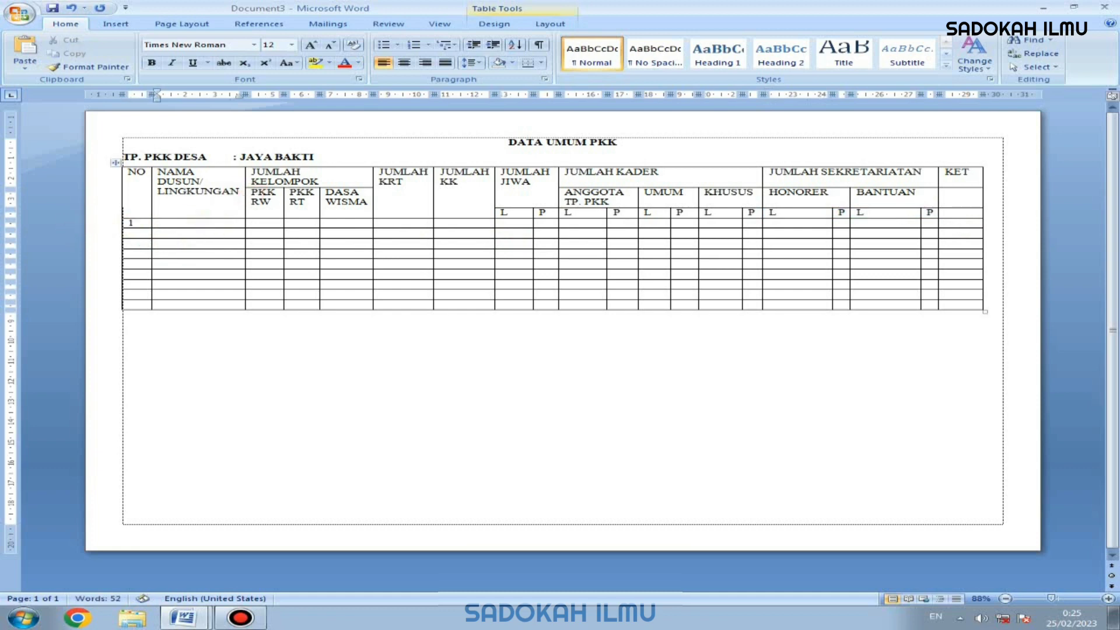
{"action": "type", "text": "2"}
{"action": "key", "text": "Tab"}
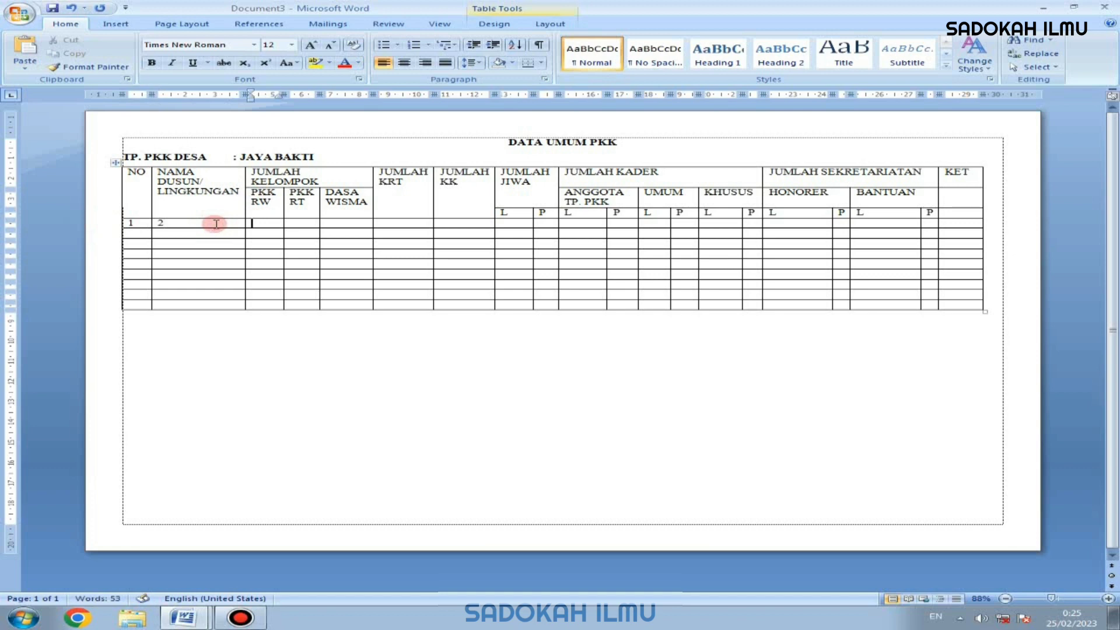
{"action": "type", "text": "3"}
{"action": "key", "text": "Tab"}
{"action": "type", "text": "4"}
{"action": "key", "text": "Tab"}
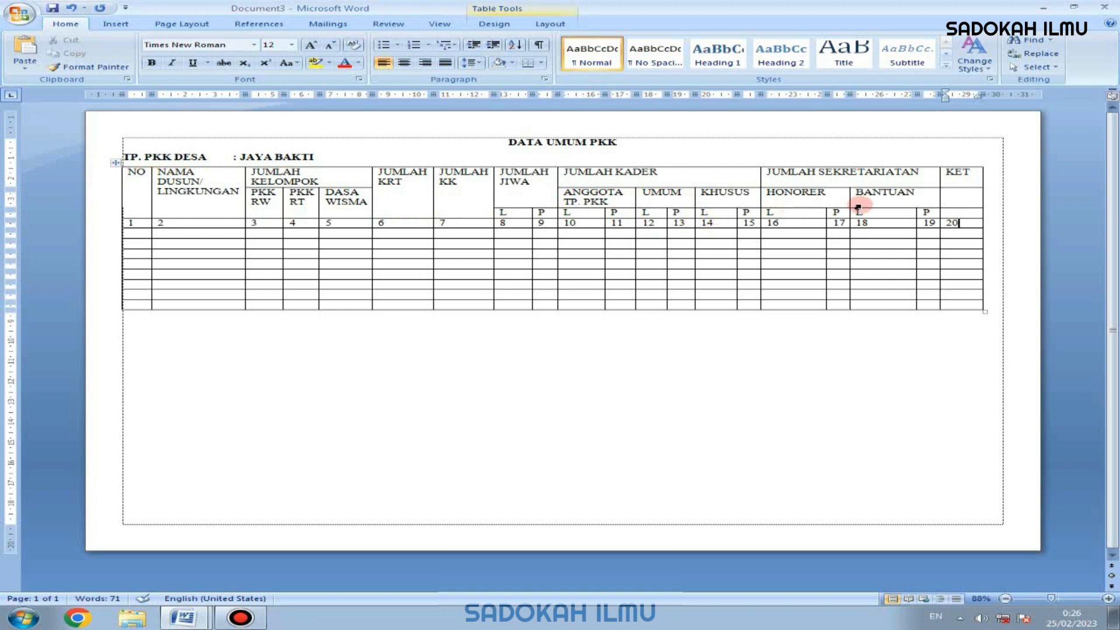
Center the text horizontally in all header rows and the column-number row
{"action": "left_click", "coordinate": [86, 175]}
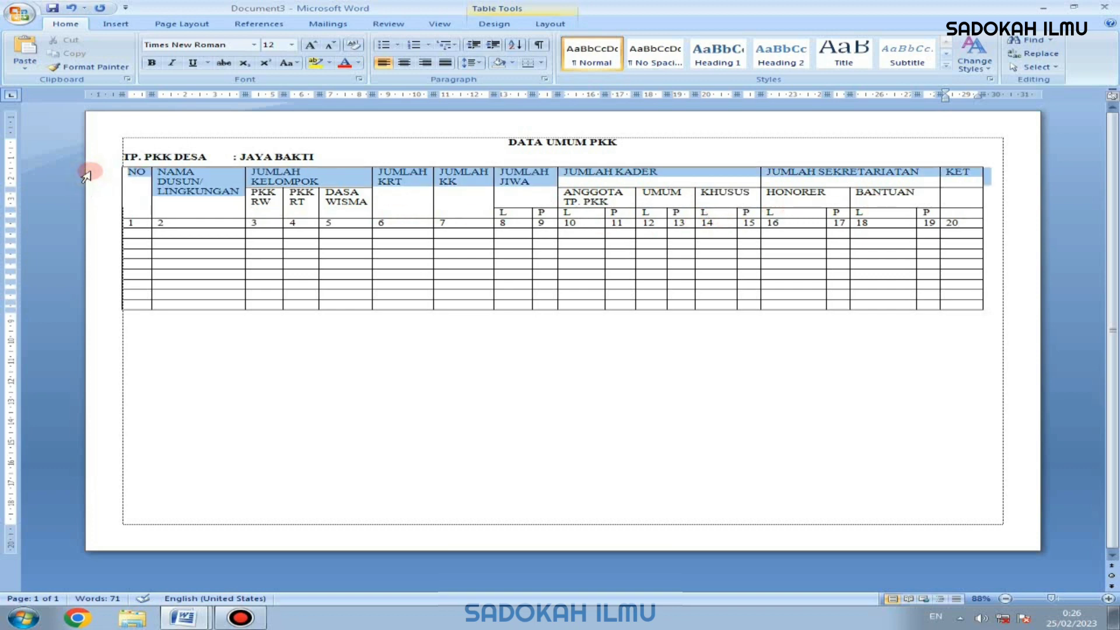
{"action": "left_click_drag", "start_coordinate": [82, 217], "coordinate": [94, 228]}
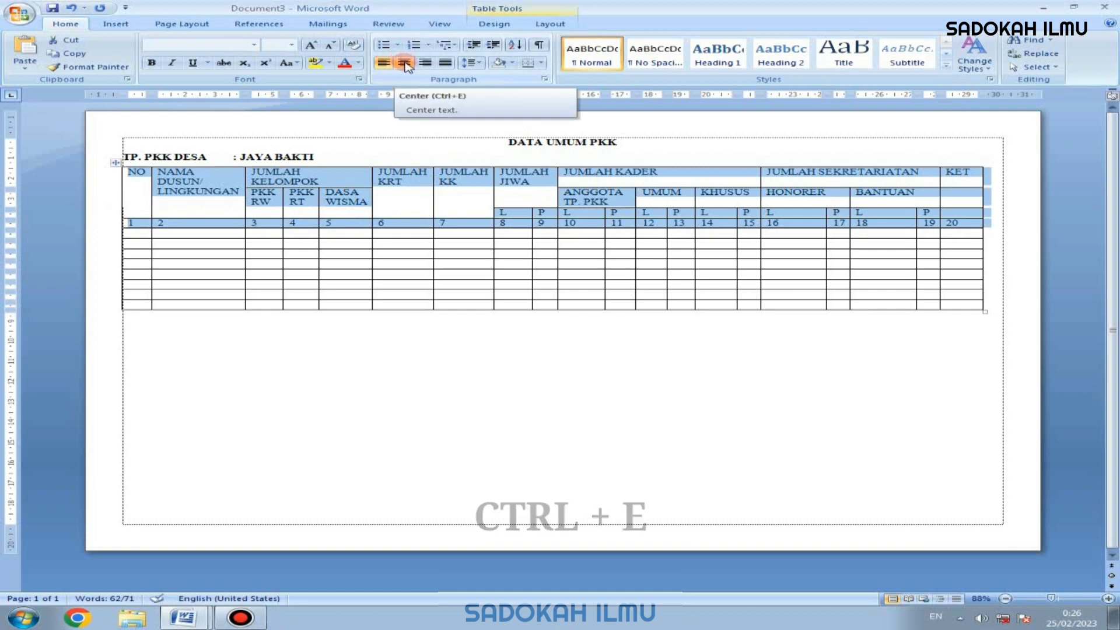
{"action": "left_click", "coordinate": [406, 63]}
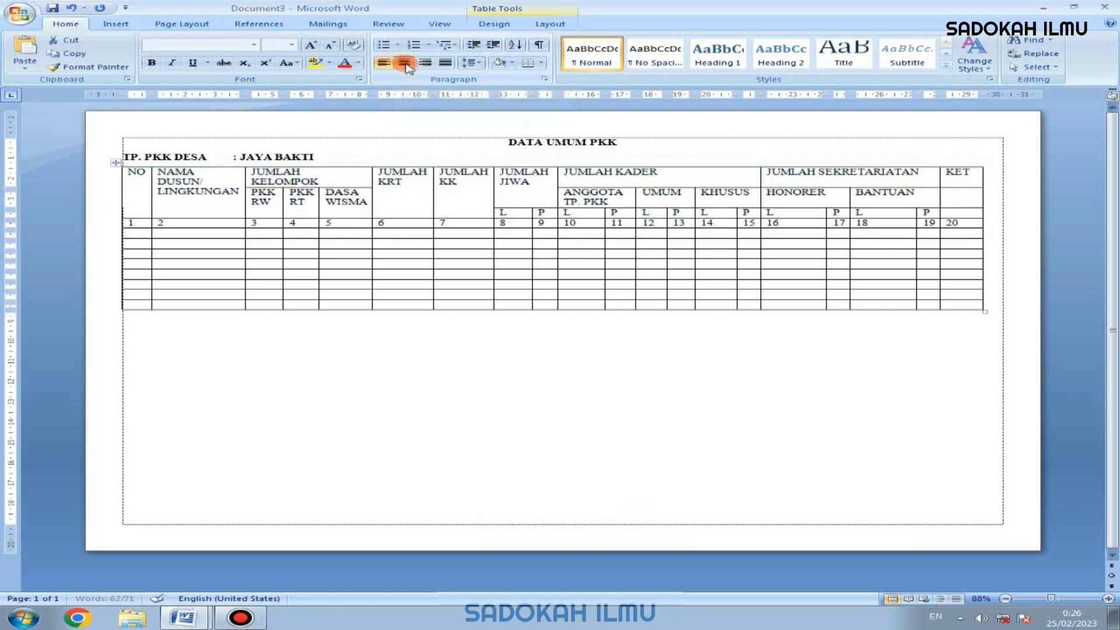
{"action": "left_click", "coordinate": [440, 217]}
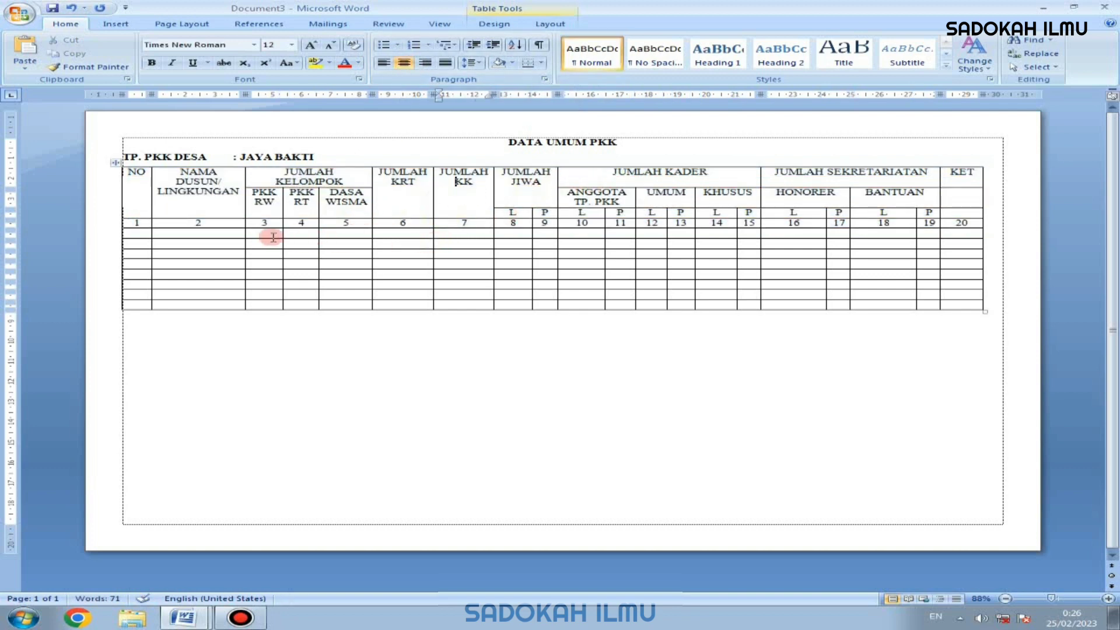
Italicize the row of column numbers 1 to 20
{"action": "left_click", "coordinate": [98, 232]}
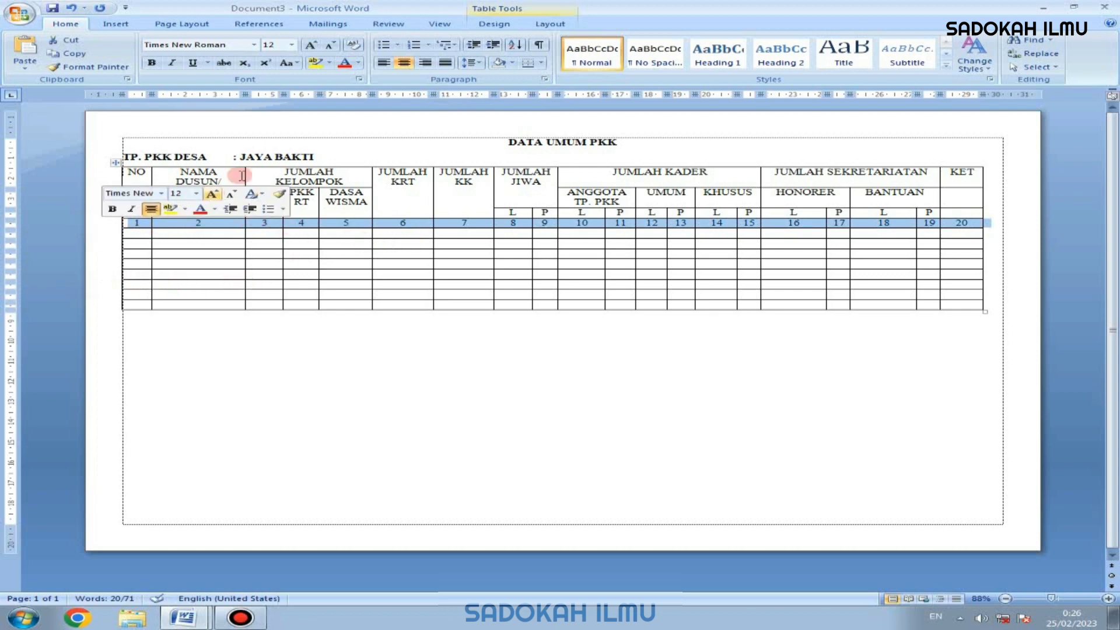
{"action": "left_click", "coordinate": [171, 64]}
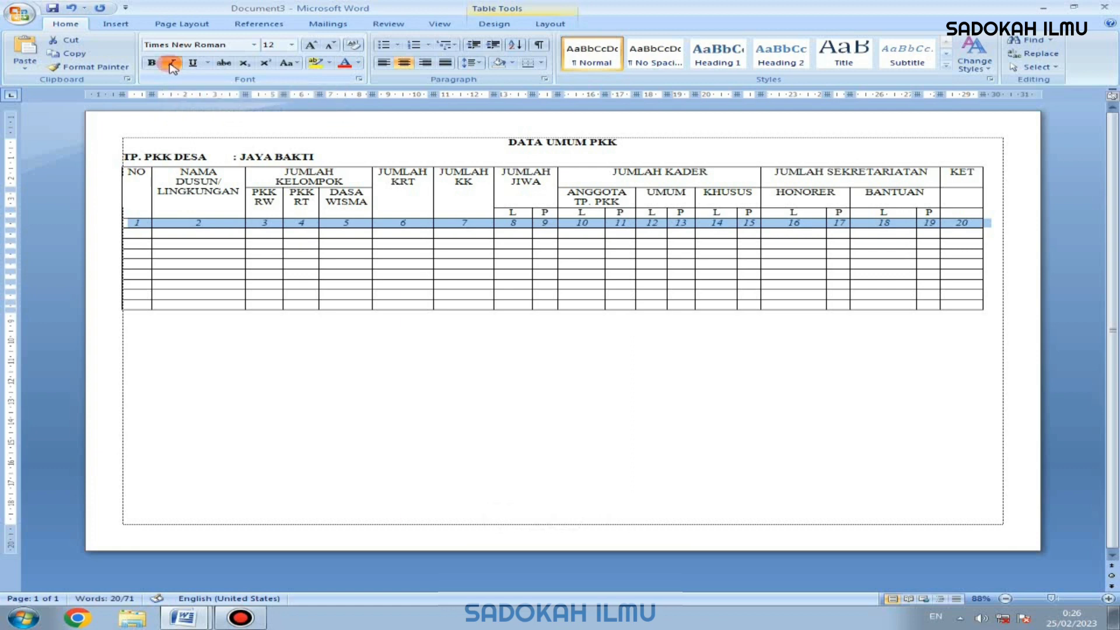
{"action": "left_click", "coordinate": [291, 232]}
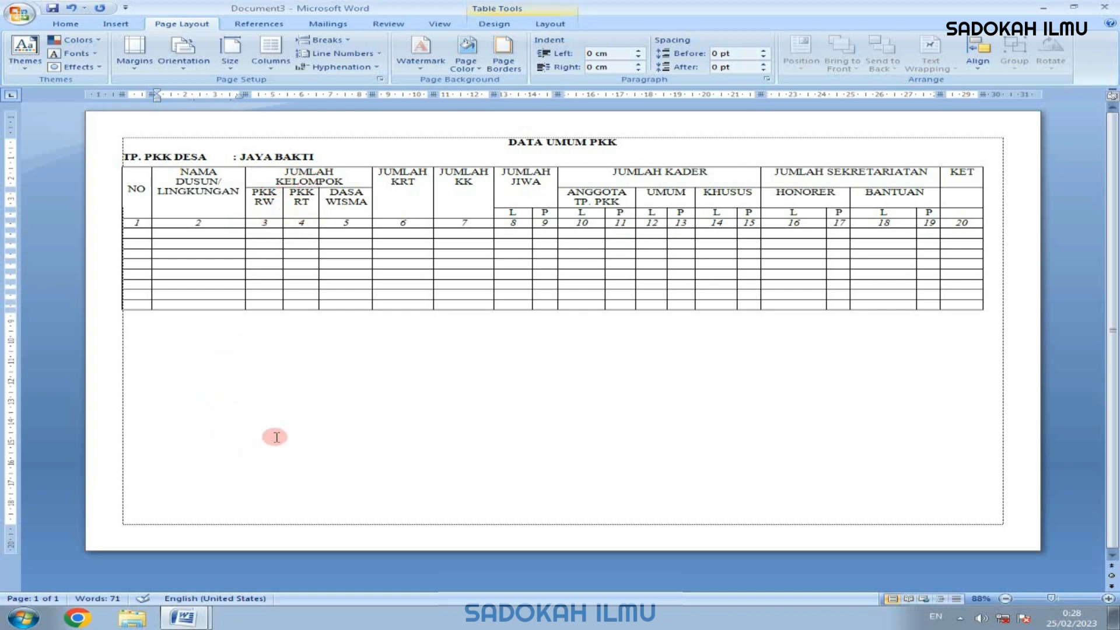
Compare the table header with the finished DATA UMUM PKK document and return to Document3
{"action": "left_click_drag", "start_coordinate": [264, 201], "coordinate": [389, 224]}
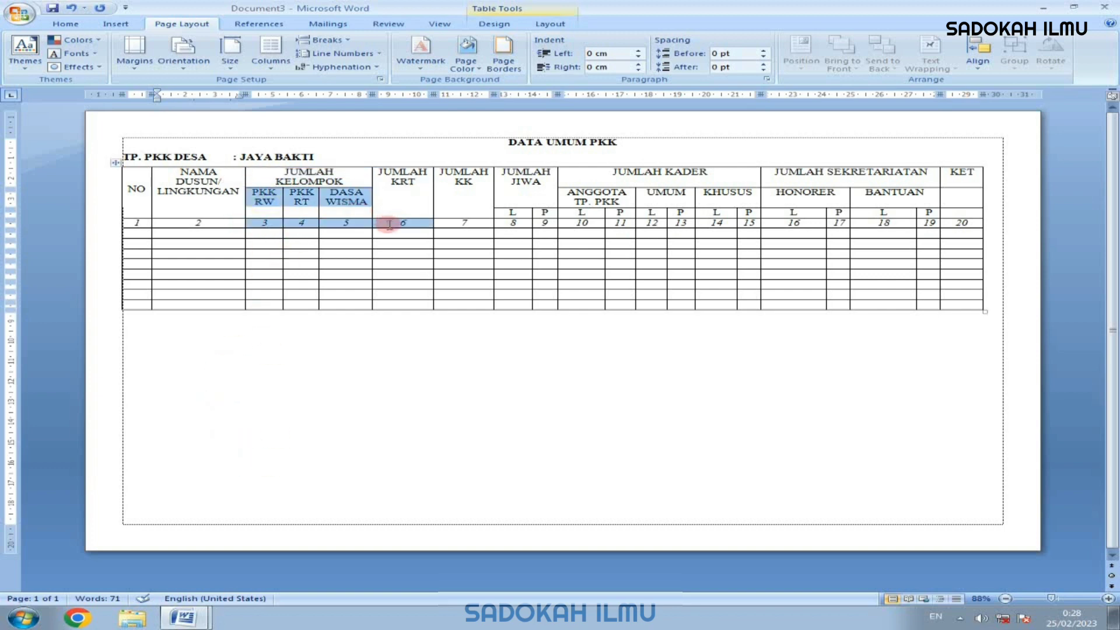
{"action": "left_click", "coordinate": [345, 244]}
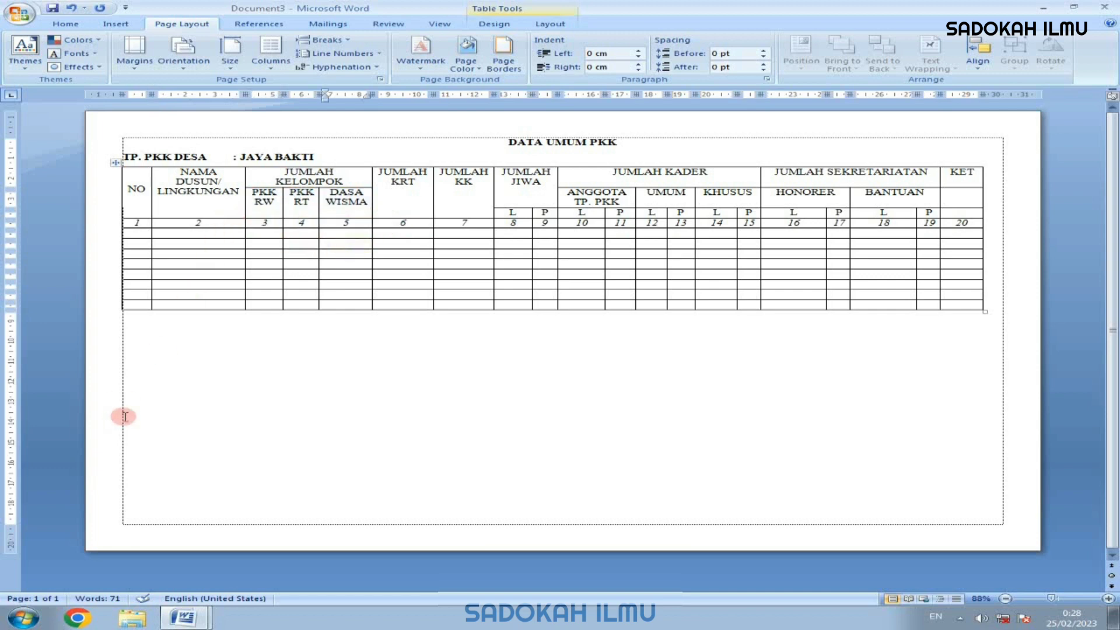
{"action": "mouse_move", "coordinate": [184, 617]}
{"action": "left_click", "coordinate": [170, 565]}
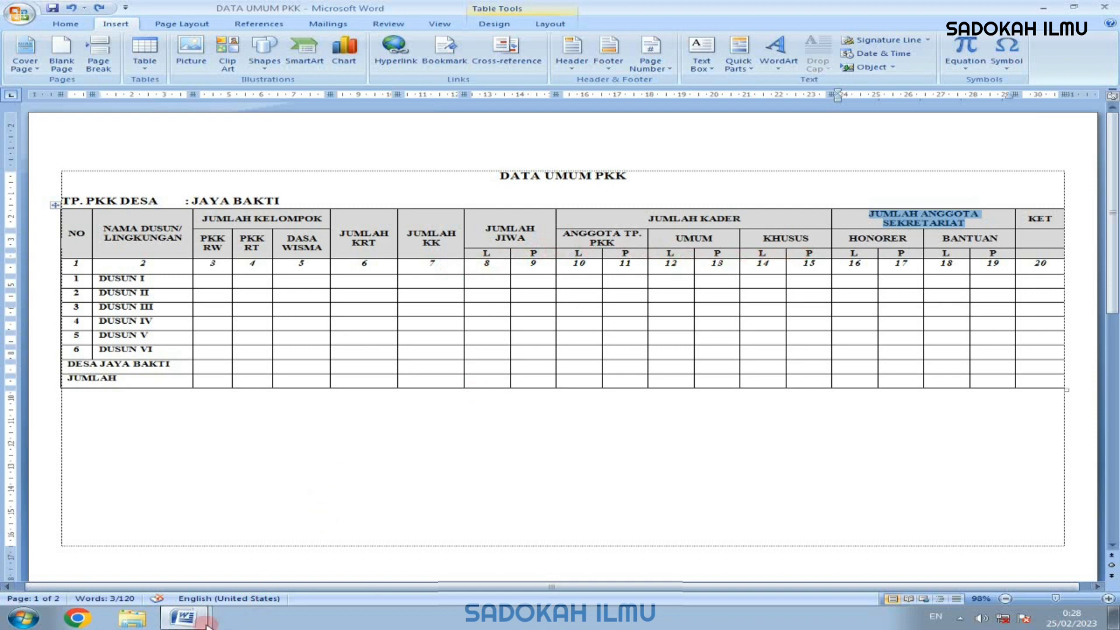
{"action": "left_click", "coordinate": [193, 618]}
{"action": "left_click", "coordinate": [239, 585]}
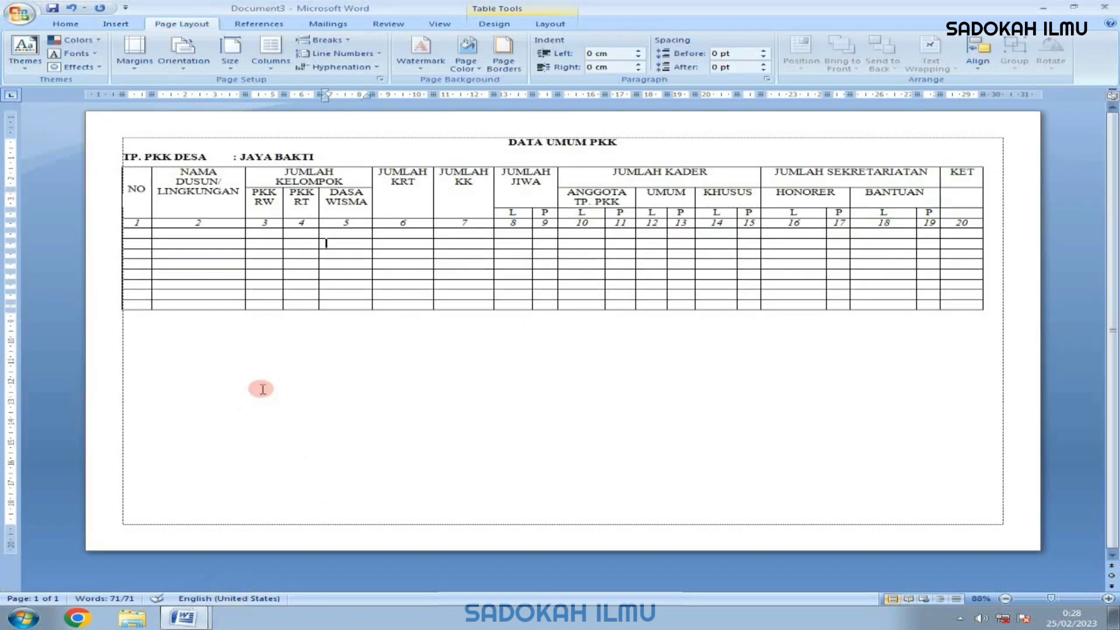
Set the preferred width of the six L and P columns under JUMLAH KADER to 1,5 cm
{"action": "left_click_drag", "start_coordinate": [583, 205], "coordinate": [776, 201]}
{"action": "right_click", "coordinate": [780, 205]}
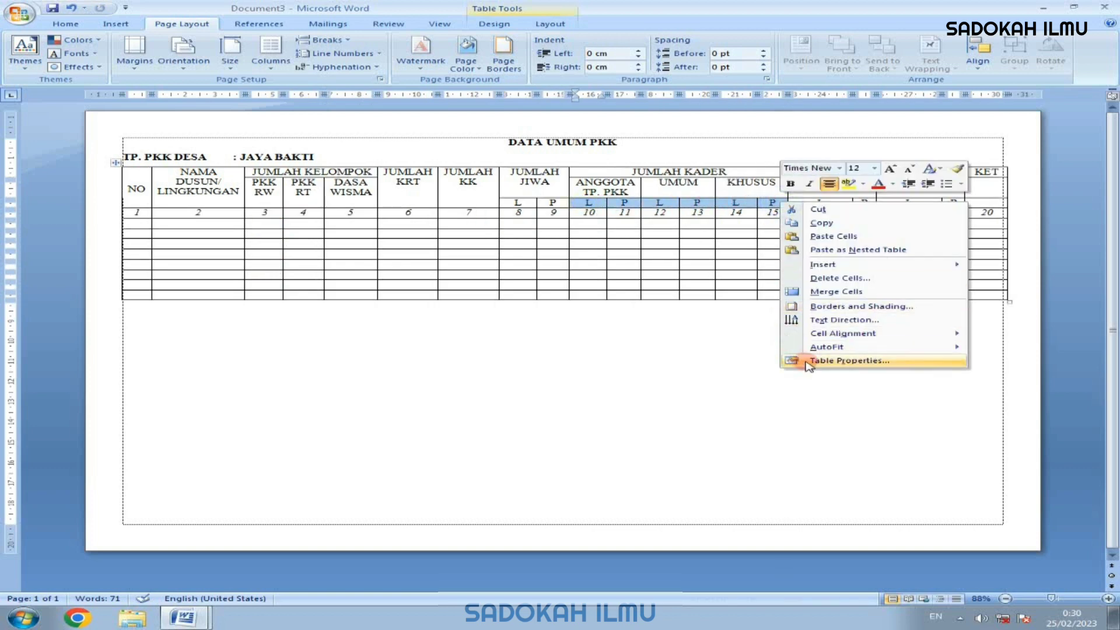
{"action": "left_click", "coordinate": [811, 359]}
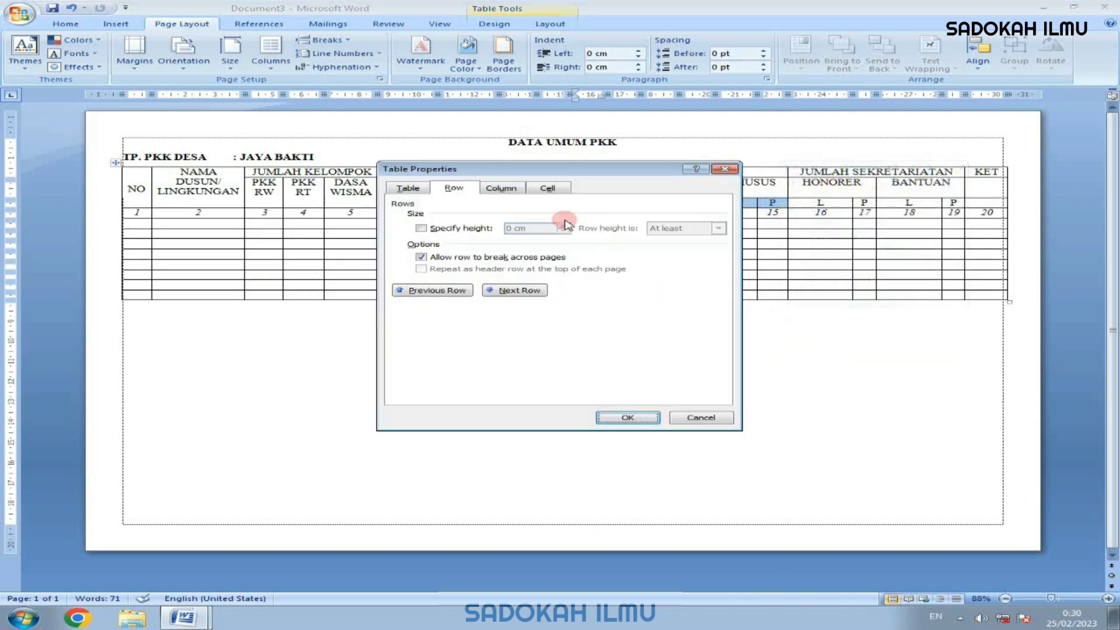
{"action": "left_click", "coordinate": [488, 191]}
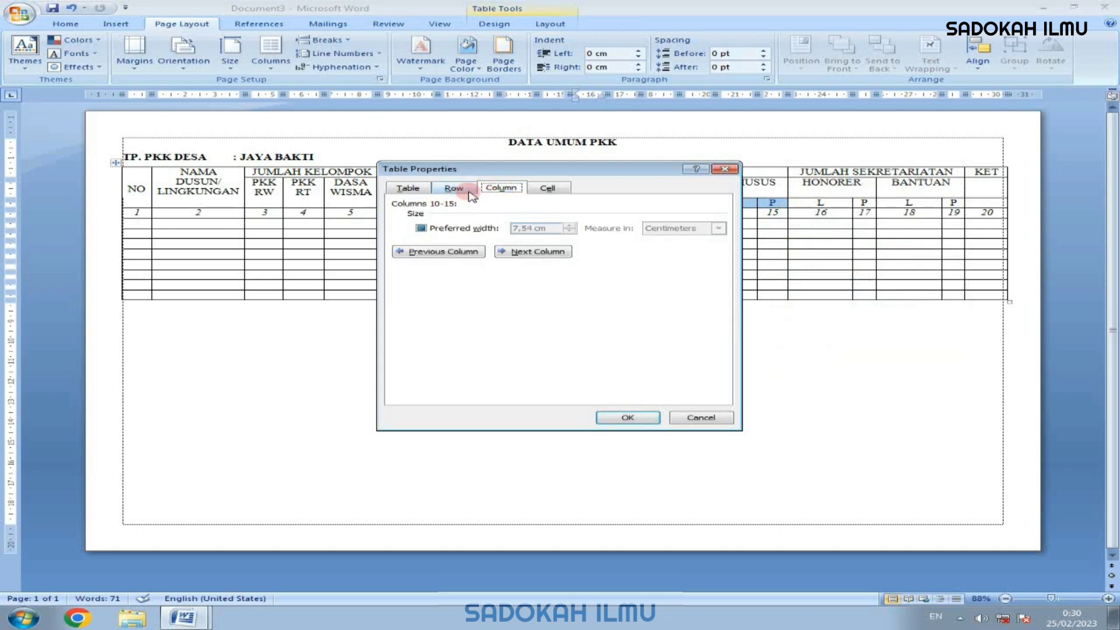
{"action": "left_click", "coordinate": [470, 193]}
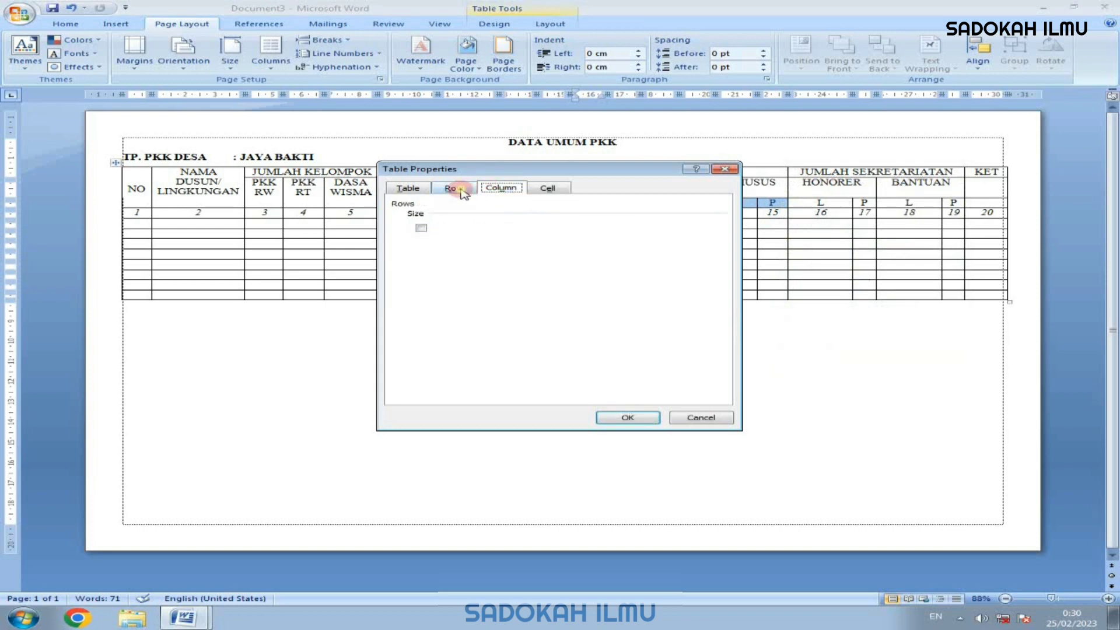
{"action": "left_click", "coordinate": [511, 189]}
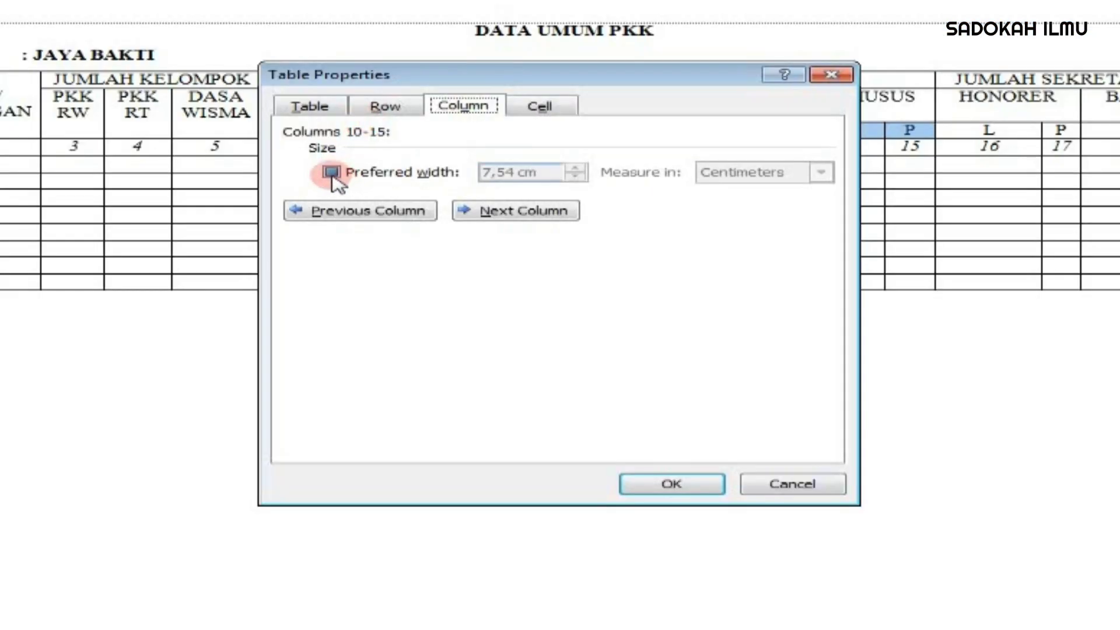
{"action": "left_click", "coordinate": [422, 228]}
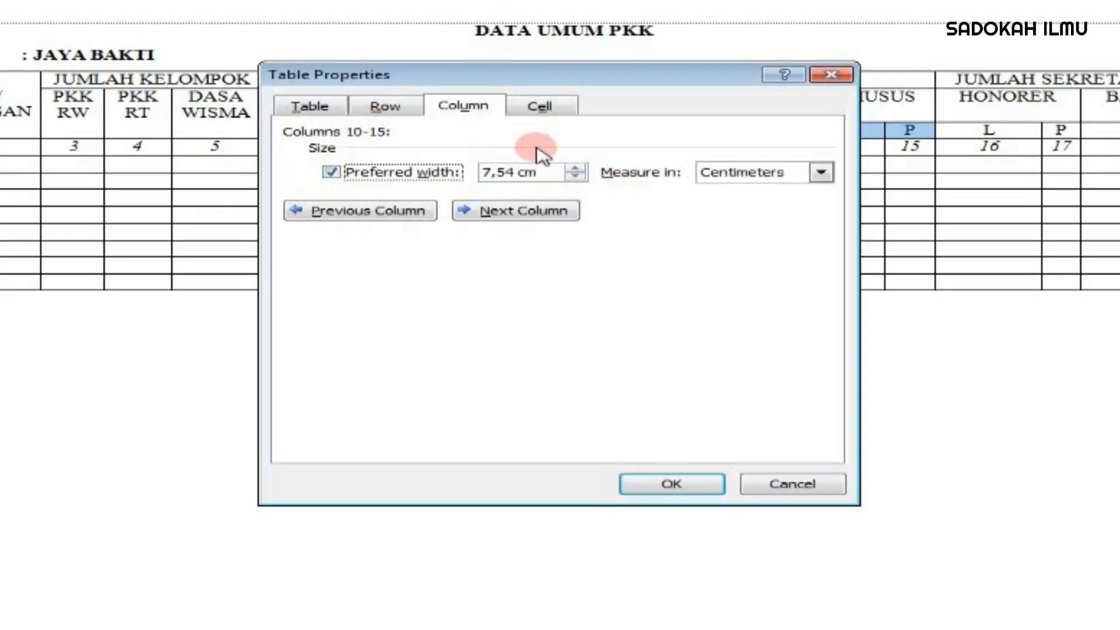
{"action": "left_click_drag", "start_coordinate": [516, 174], "coordinate": [486, 175]}
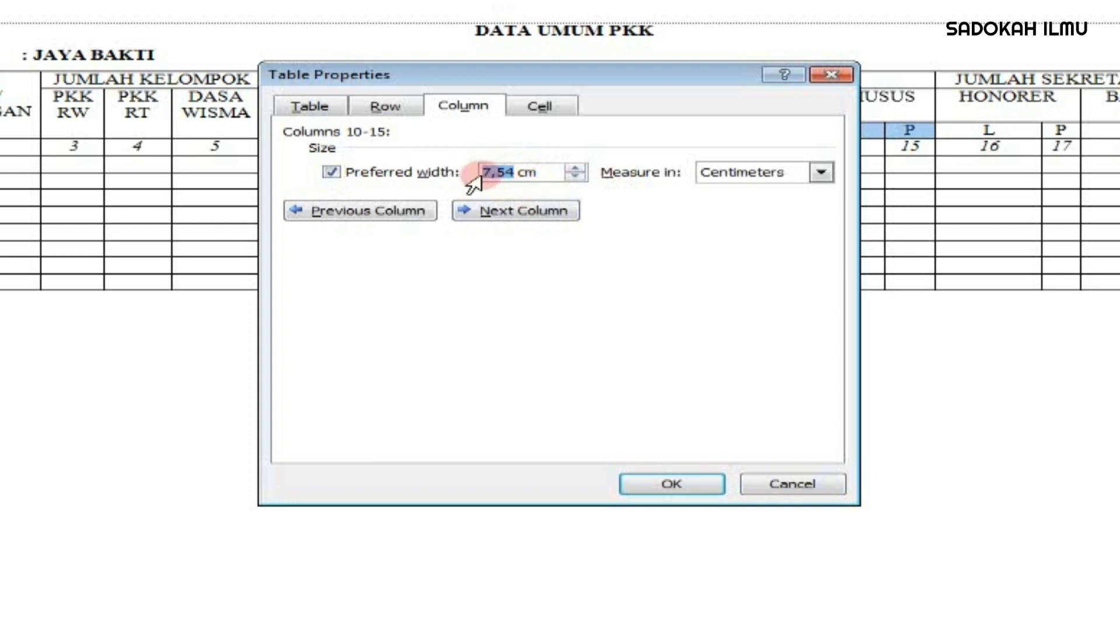
{"action": "type", "text": "1"}
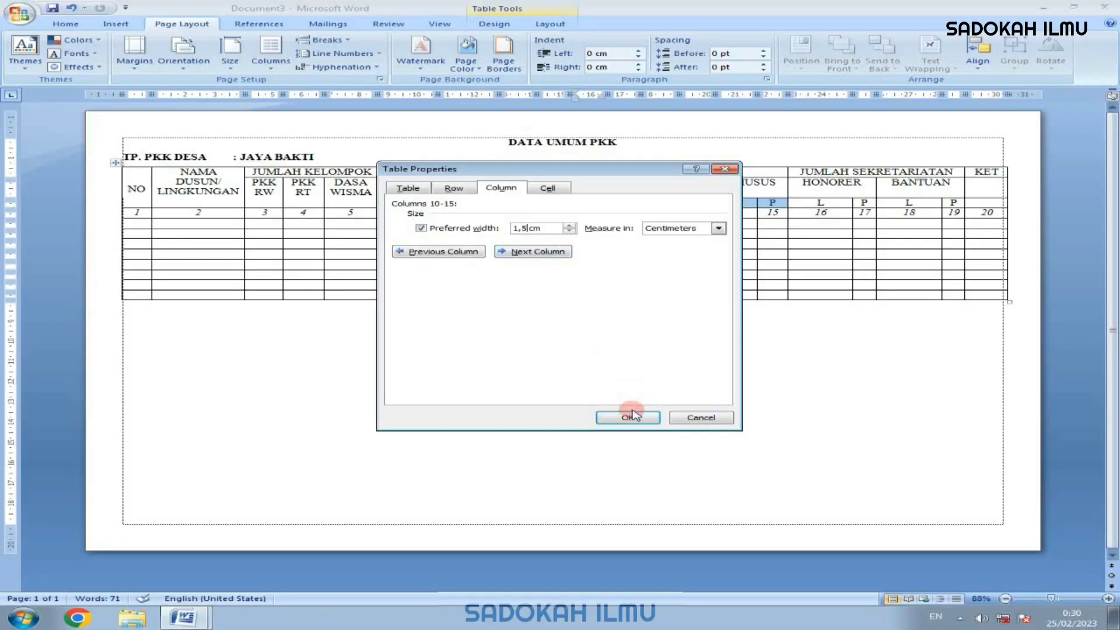
{"action": "left_click", "coordinate": [635, 417]}
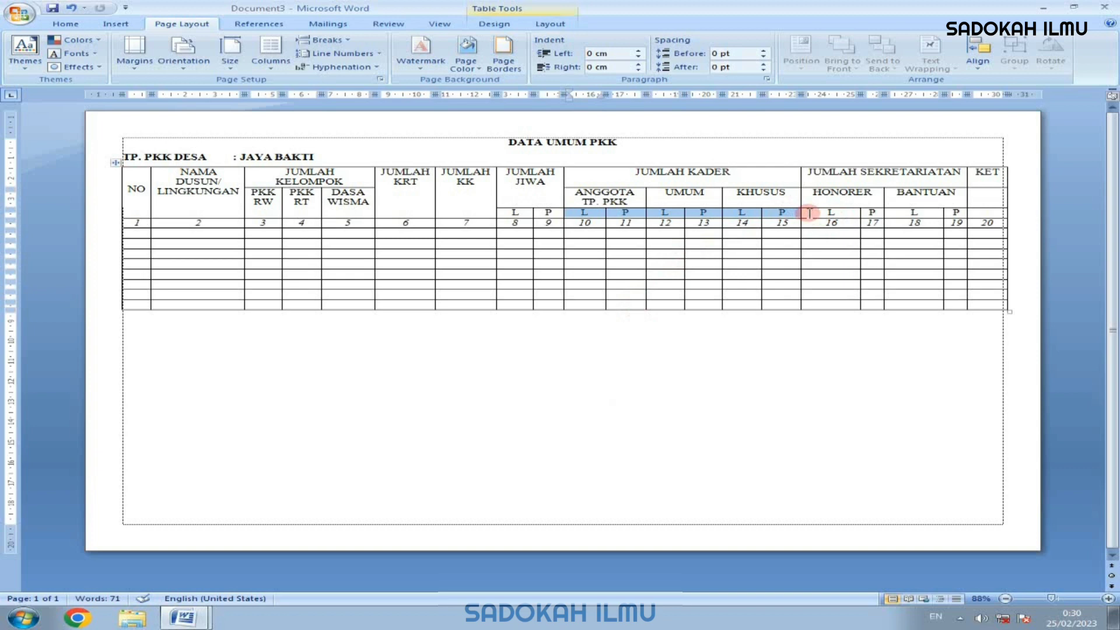
Set the preferred width of the four L and P columns under JUMLAH SEKRETARIATAN to 1,5 cm
{"action": "left_click_drag", "start_coordinate": [810, 212], "coordinate": [938, 224]}
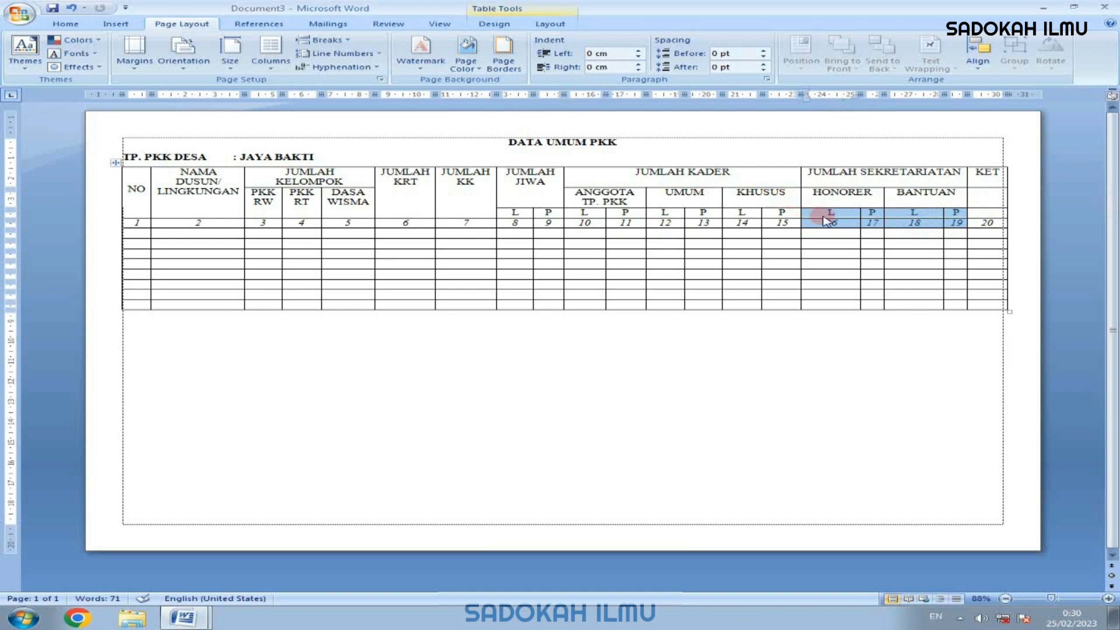
{"action": "right_click", "coordinate": [824, 219]}
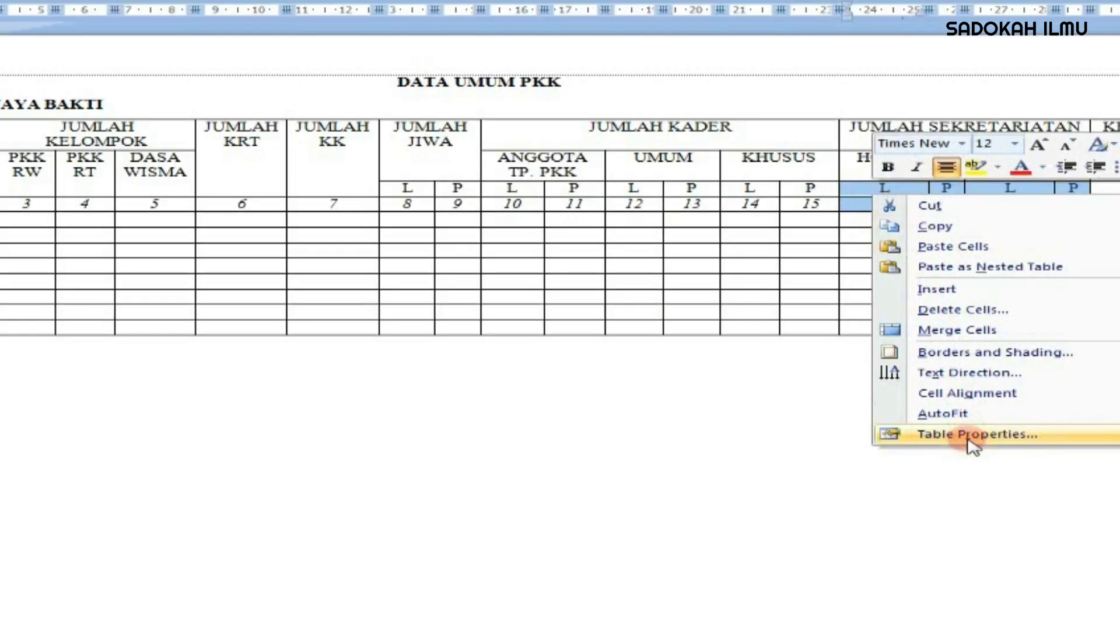
{"action": "left_click", "coordinate": [968, 442]}
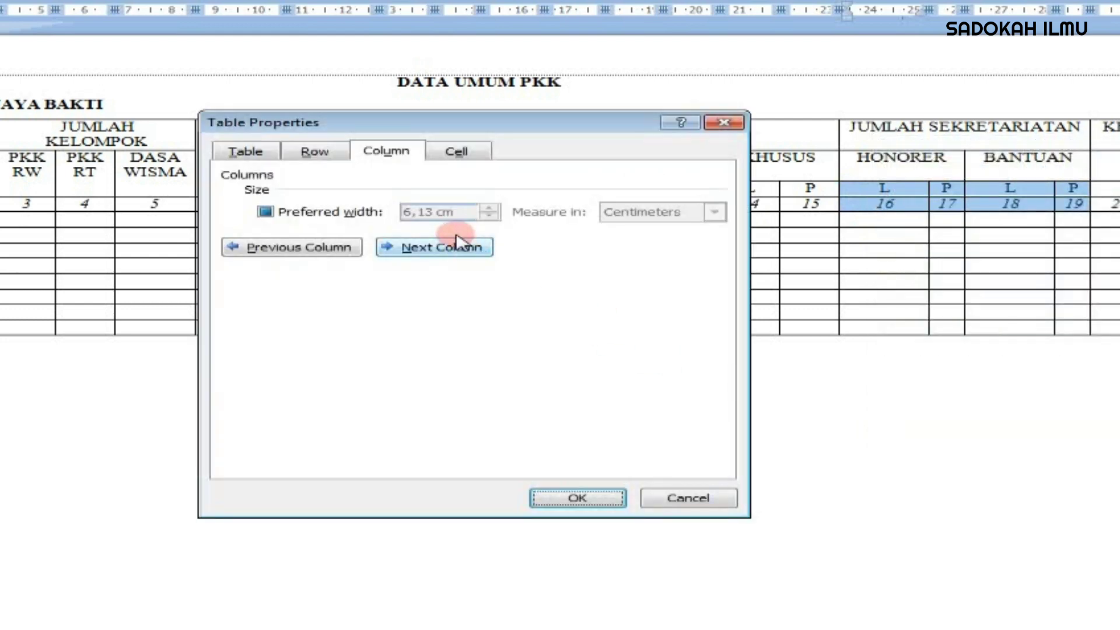
{"action": "left_click", "coordinate": [303, 214]}
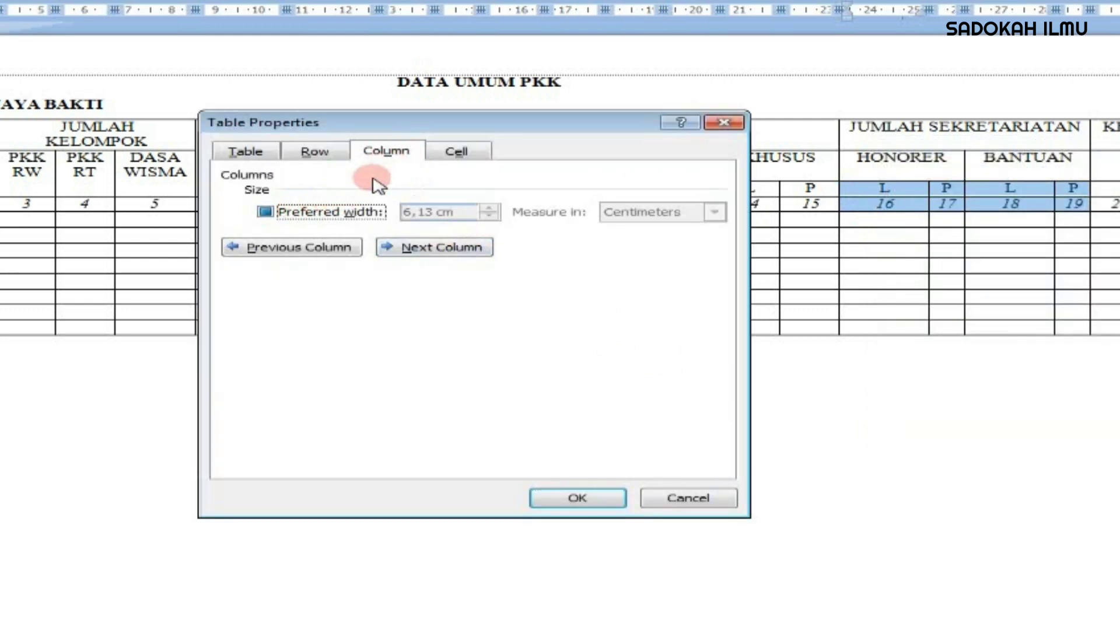
{"action": "left_click", "coordinate": [309, 213]}
{"action": "left_click_drag", "start_coordinate": [444, 213], "coordinate": [398, 214]}
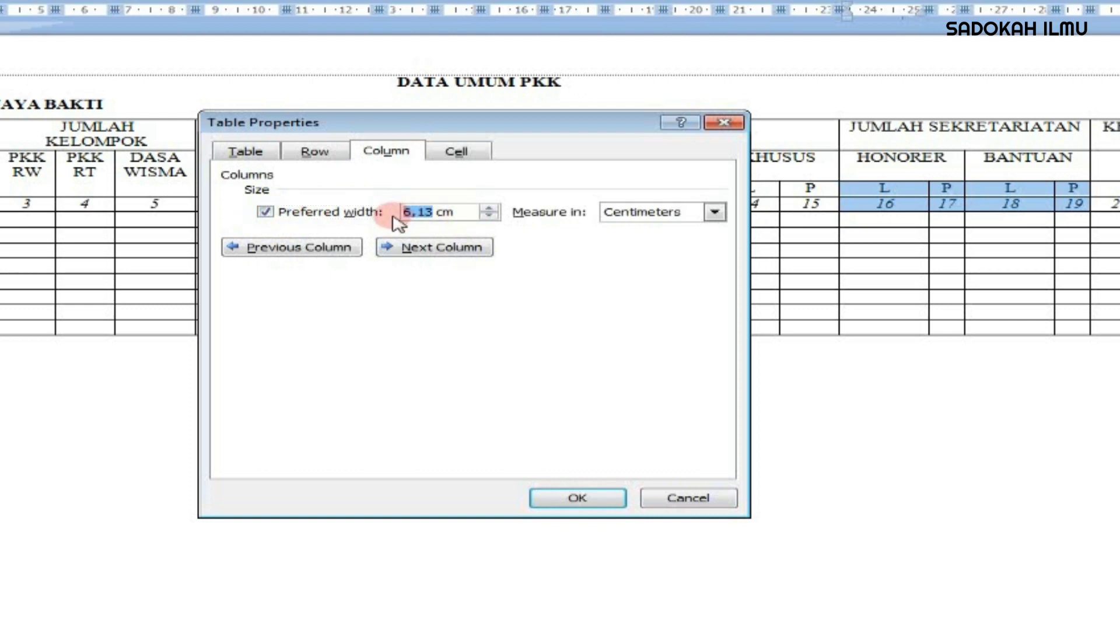
{"action": "type", "text": "1"}
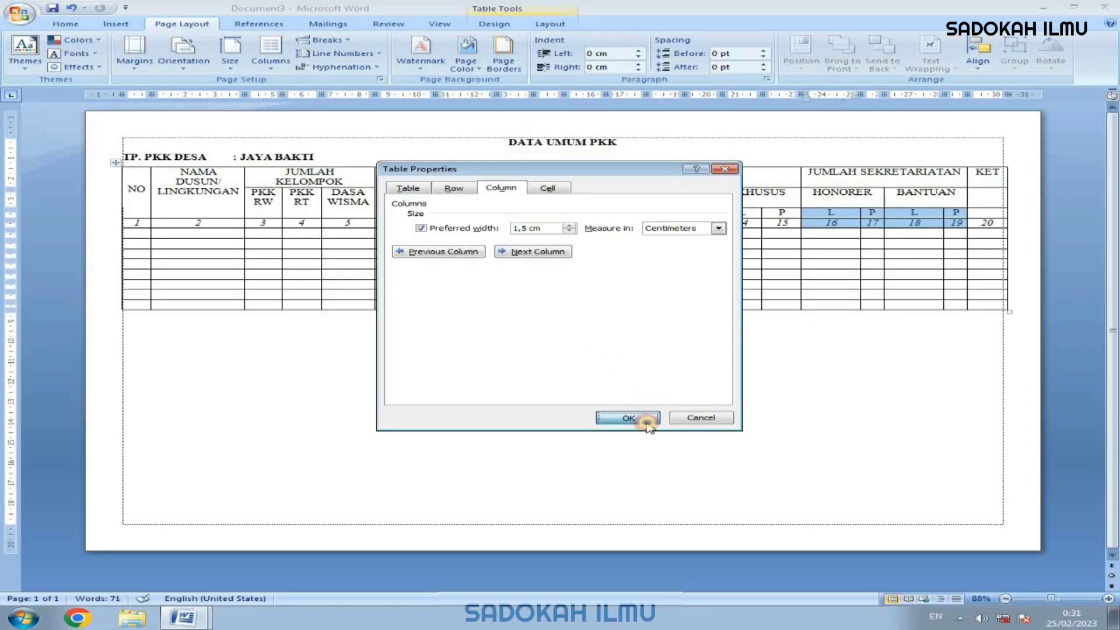
{"action": "left_click", "coordinate": [577, 498]}
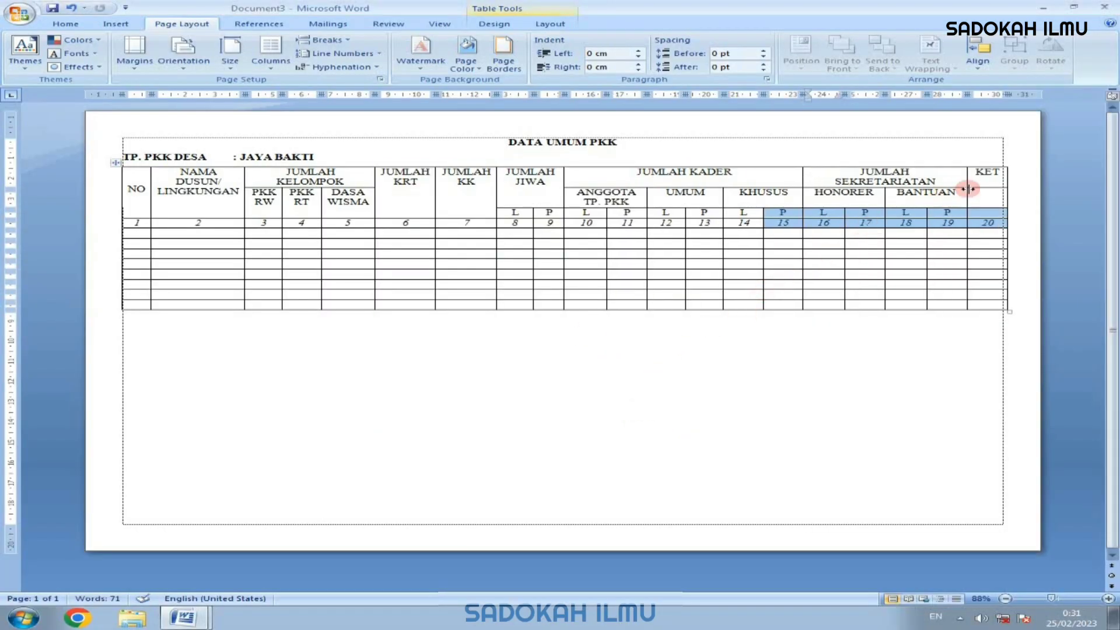
{"action": "left_click", "coordinate": [982, 216]}
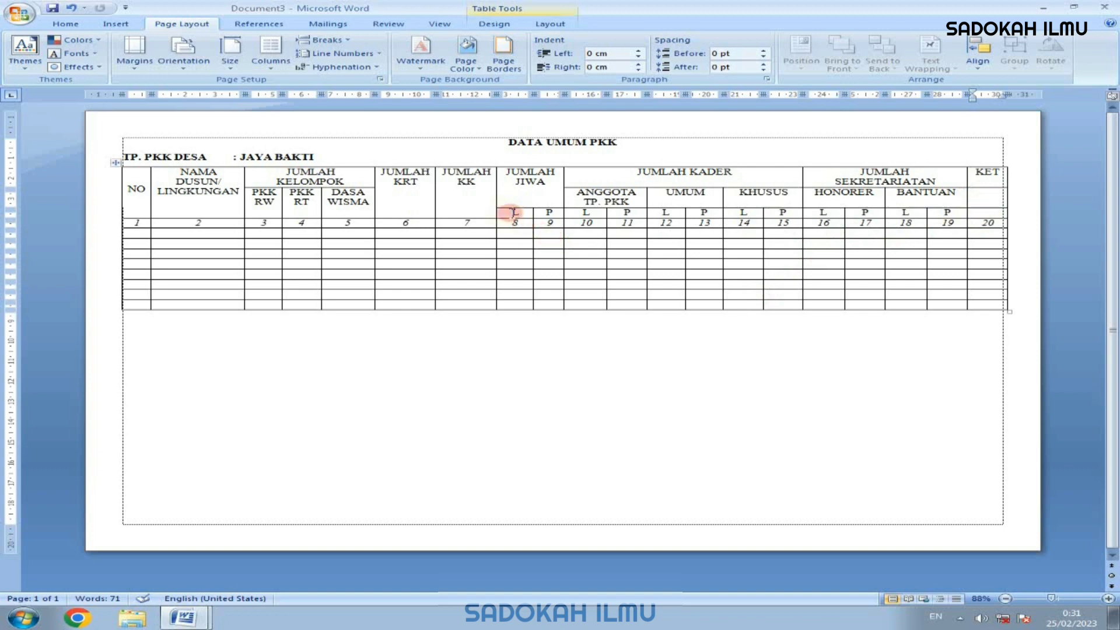
Set the preferred width of the L and P columns under JUMLAH JIWA to 1,5 cm
{"action": "left_click_drag", "start_coordinate": [513, 212], "coordinate": [540, 217]}
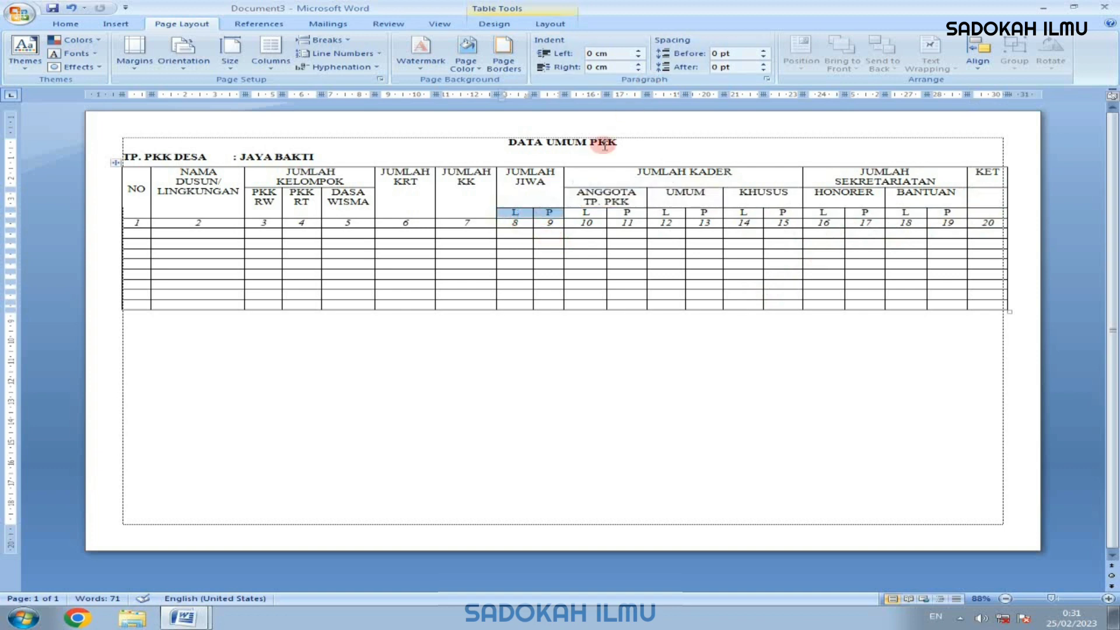
{"action": "right_click", "coordinate": [514, 213]}
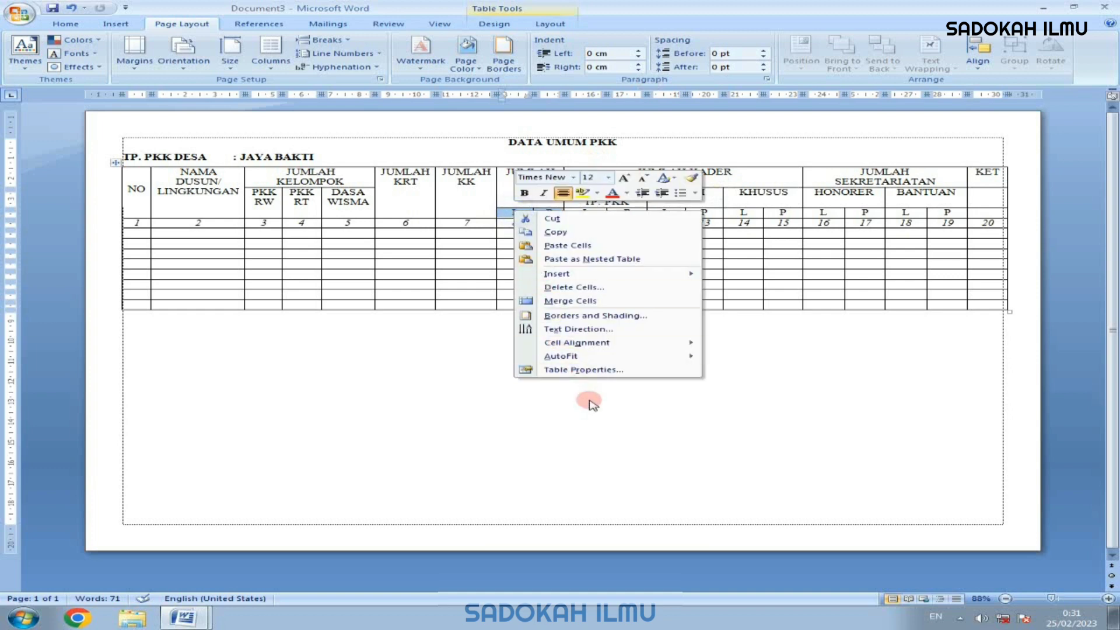
{"action": "left_click", "coordinate": [583, 367]}
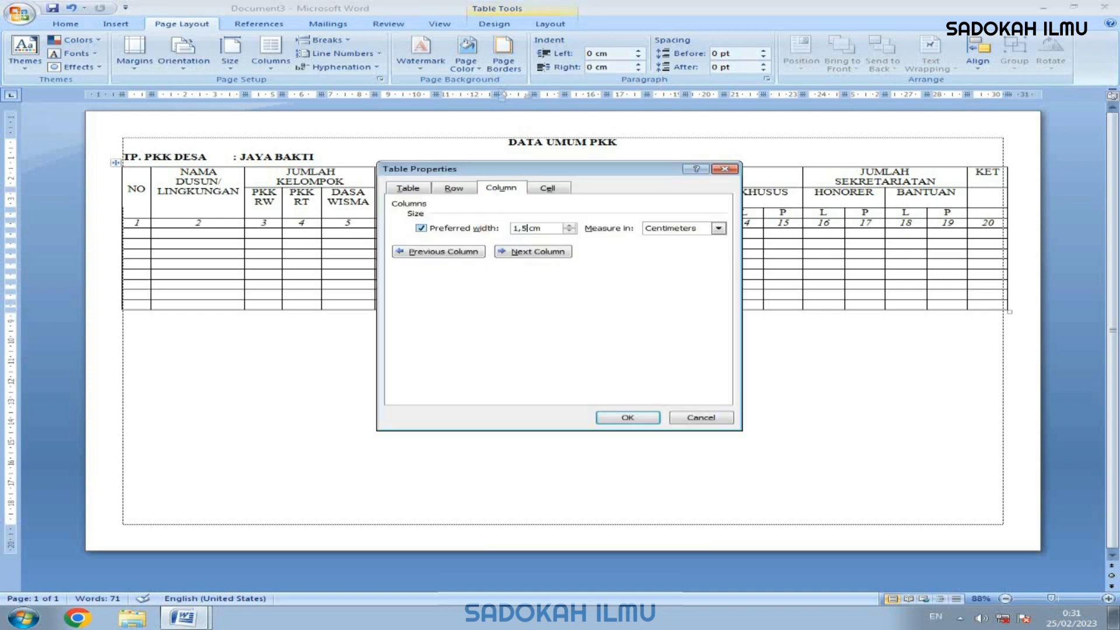
{"action": "left_click", "coordinate": [644, 417]}
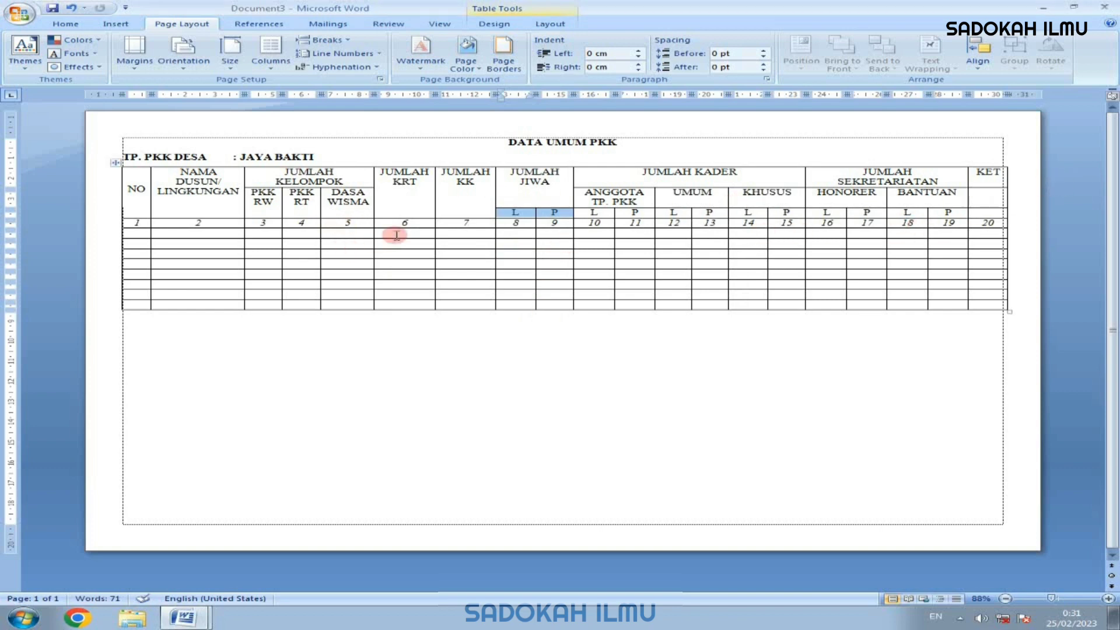
Check the preferred column width of JUMLAH KRT and JUMLAH KK in the table properties
{"action": "left_click_drag", "start_coordinate": [381, 226], "coordinate": [479, 230]}
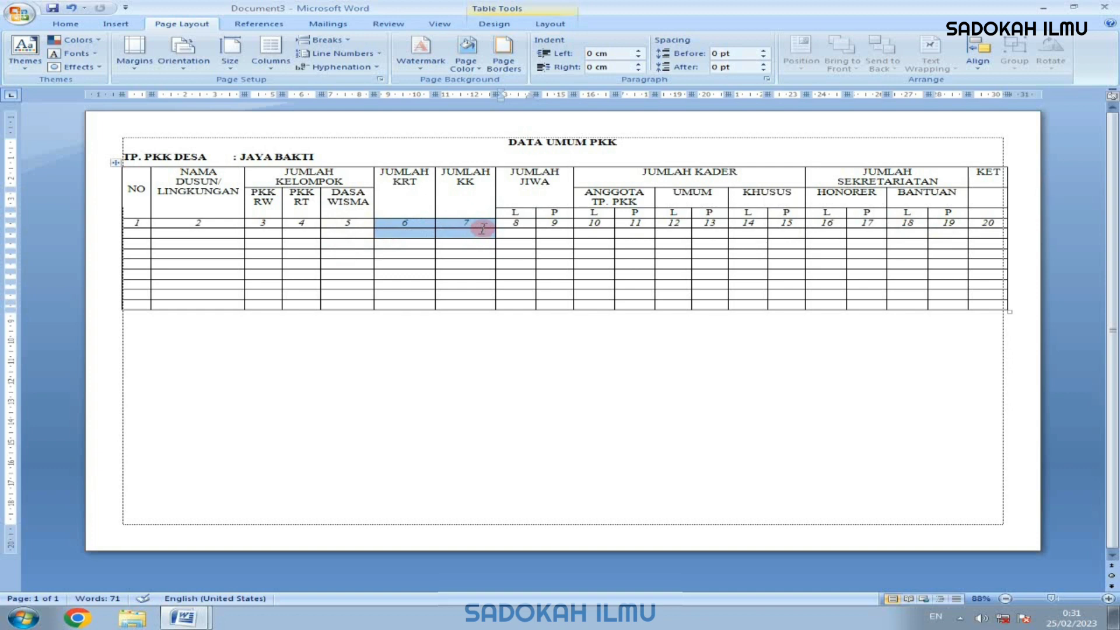
{"action": "left_click", "coordinate": [426, 221]}
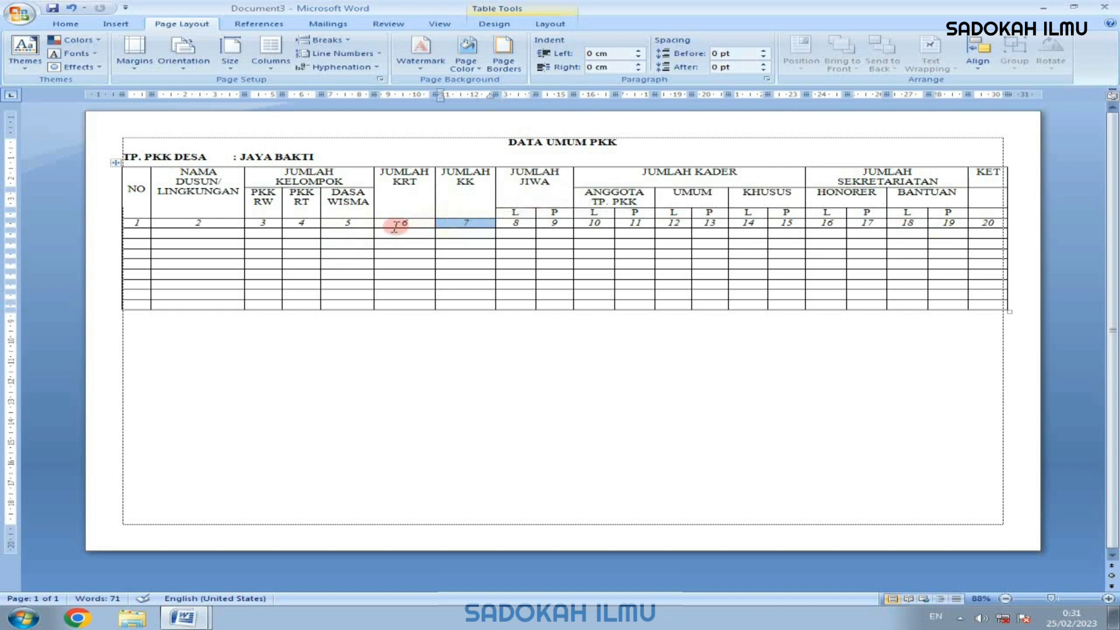
{"action": "left_click_drag", "start_coordinate": [392, 223], "coordinate": [446, 228]}
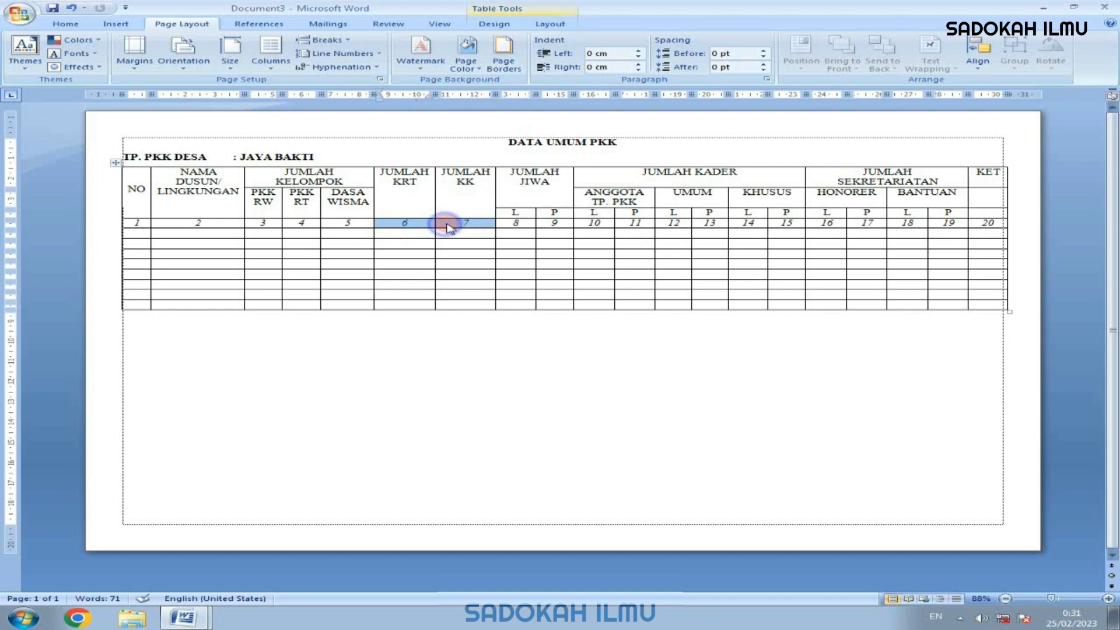
{"action": "right_click", "coordinate": [447, 228]}
{"action": "left_click", "coordinate": [513, 384]}
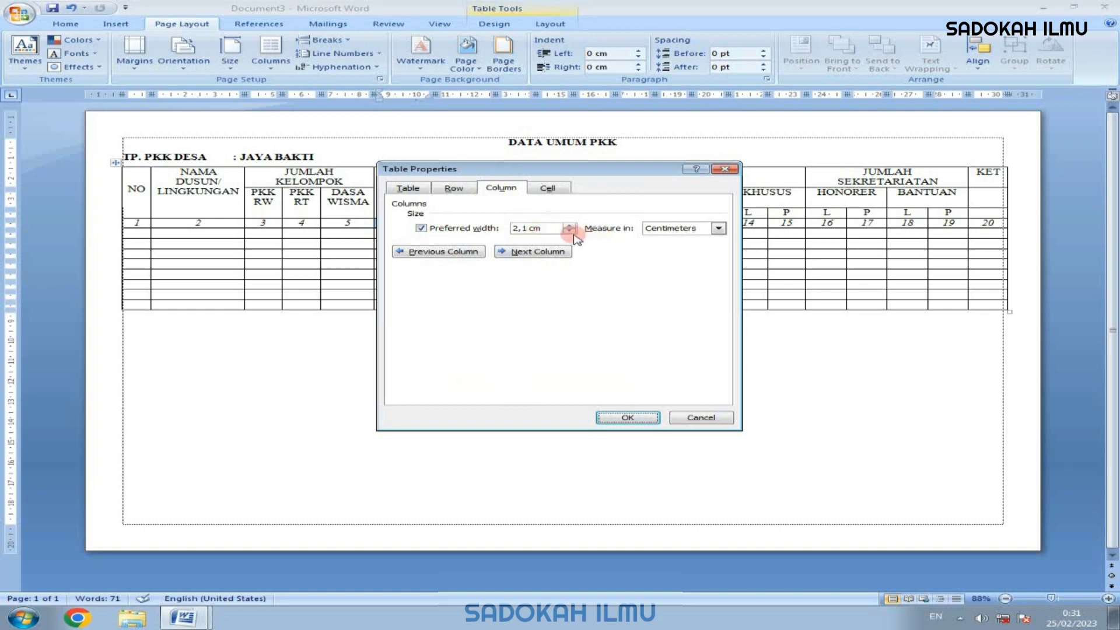
{"action": "left_click", "coordinate": [644, 417]}
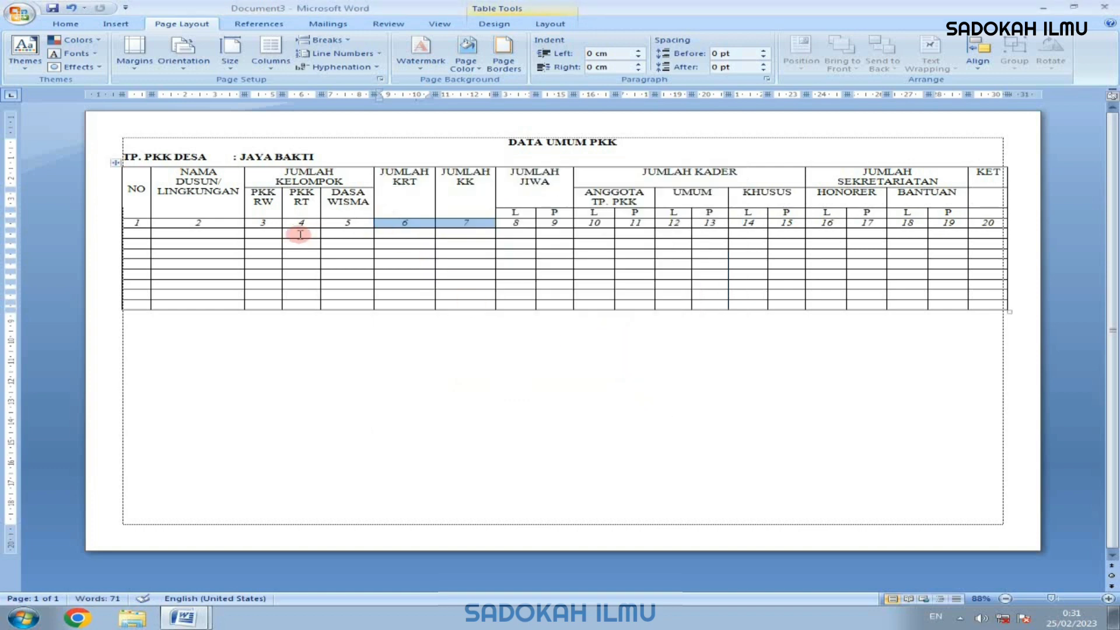
Give the PKK RW, PKK RT and DASA WISMA columns under JUMLAH KELOMPOK one common preferred width
{"action": "left_click_drag", "start_coordinate": [258, 224], "coordinate": [350, 223]}
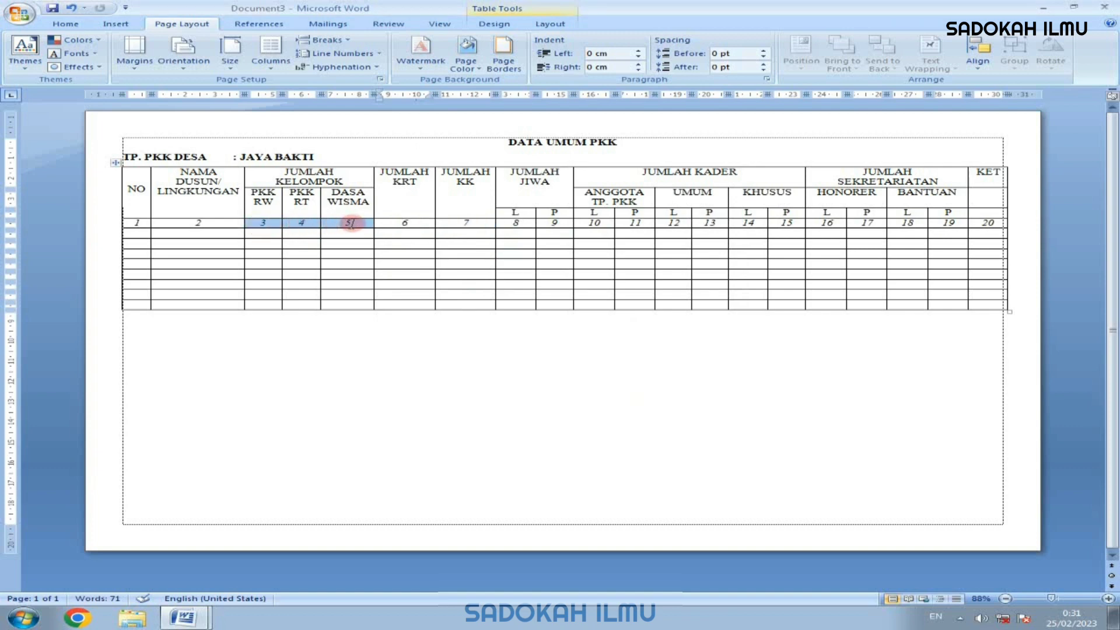
{"action": "right_click", "coordinate": [350, 223]}
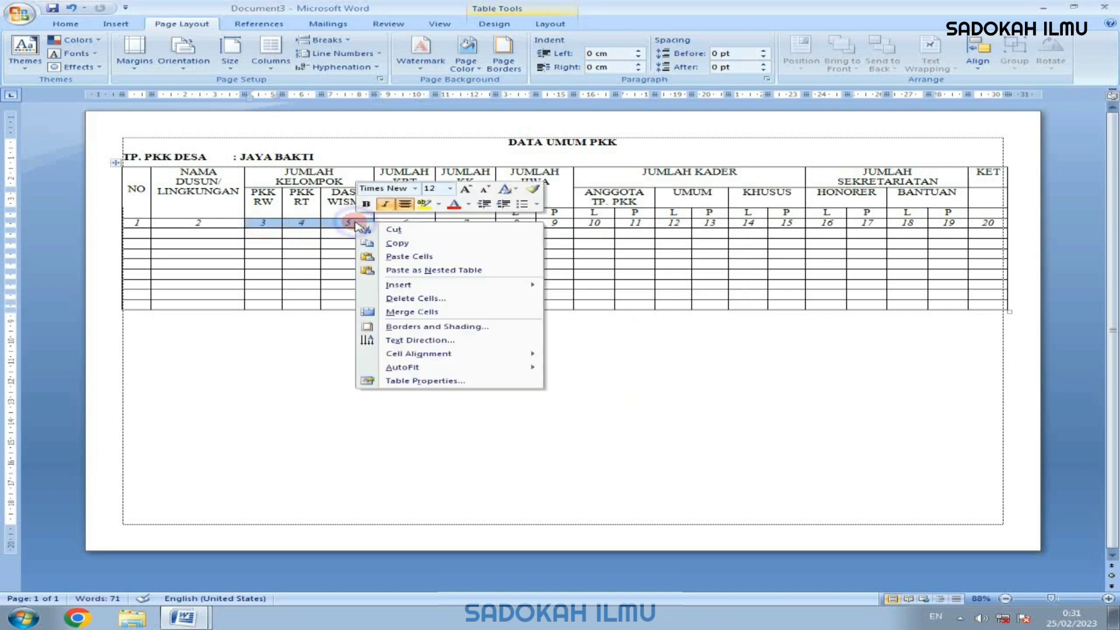
{"action": "left_click", "coordinate": [402, 392]}
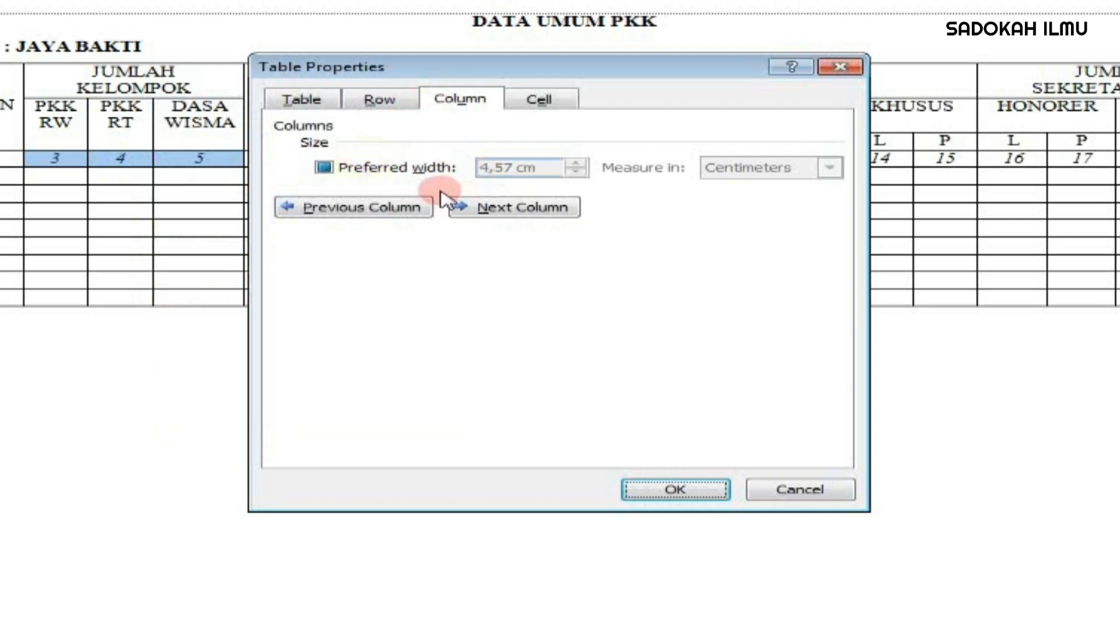
{"action": "left_click", "coordinate": [368, 168]}
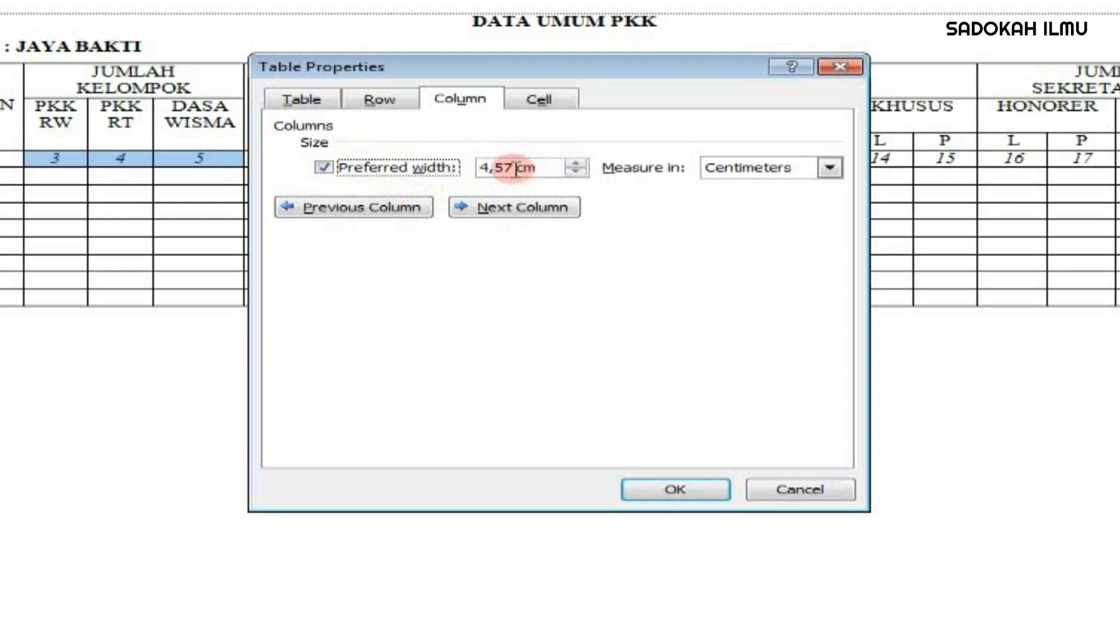
{"action": "left_click_drag", "start_coordinate": [515, 169], "coordinate": [438, 161]}
{"action": "type", "text": "1"}
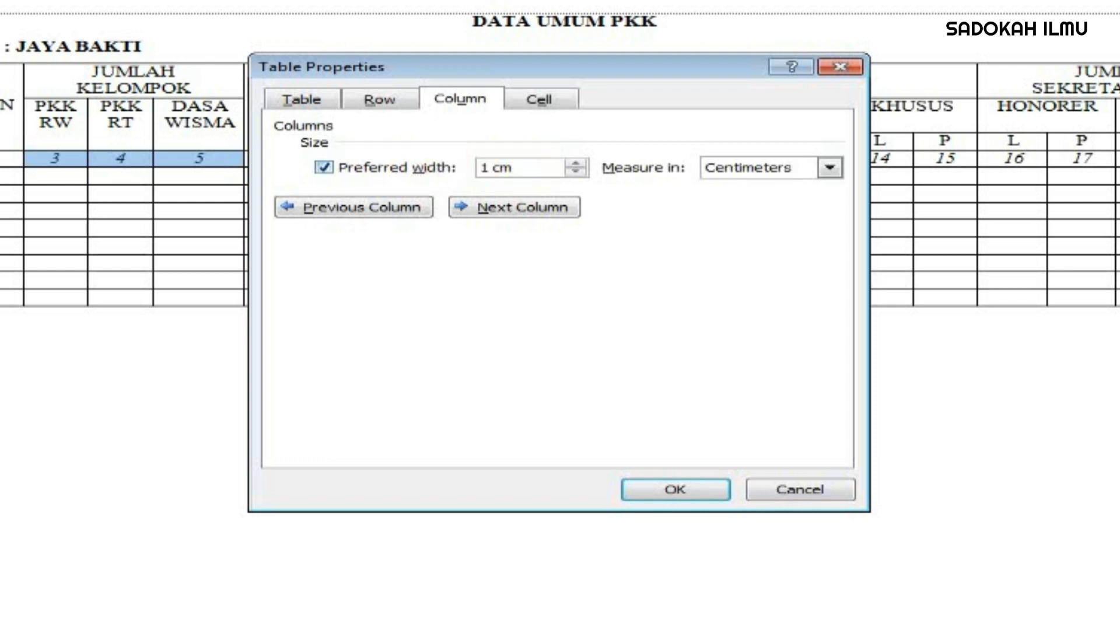
{"action": "left_click", "coordinate": [687, 499]}
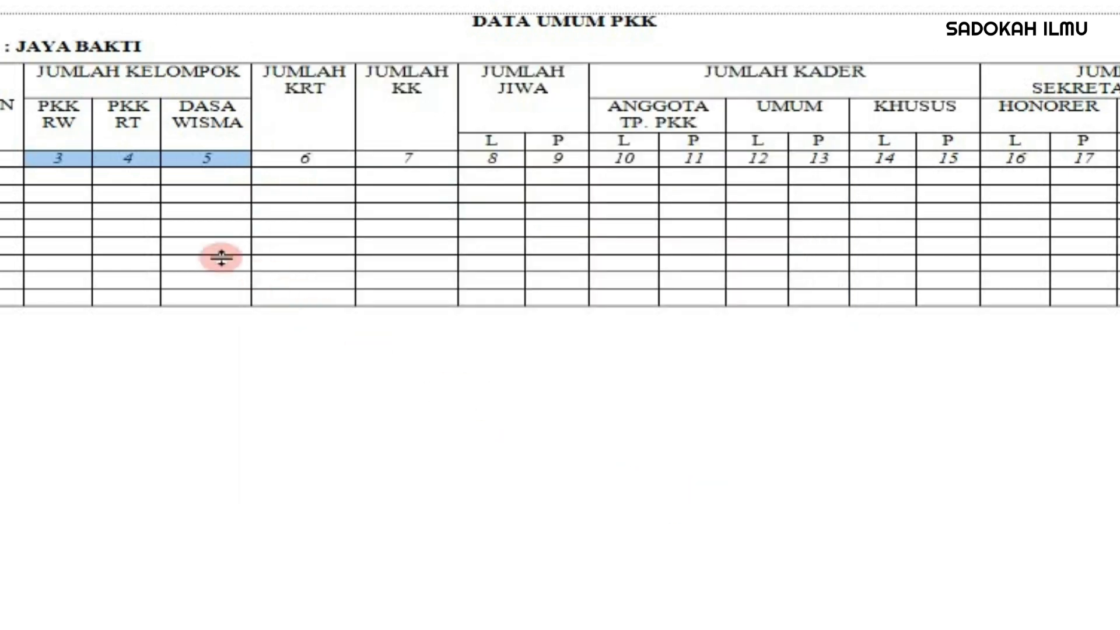
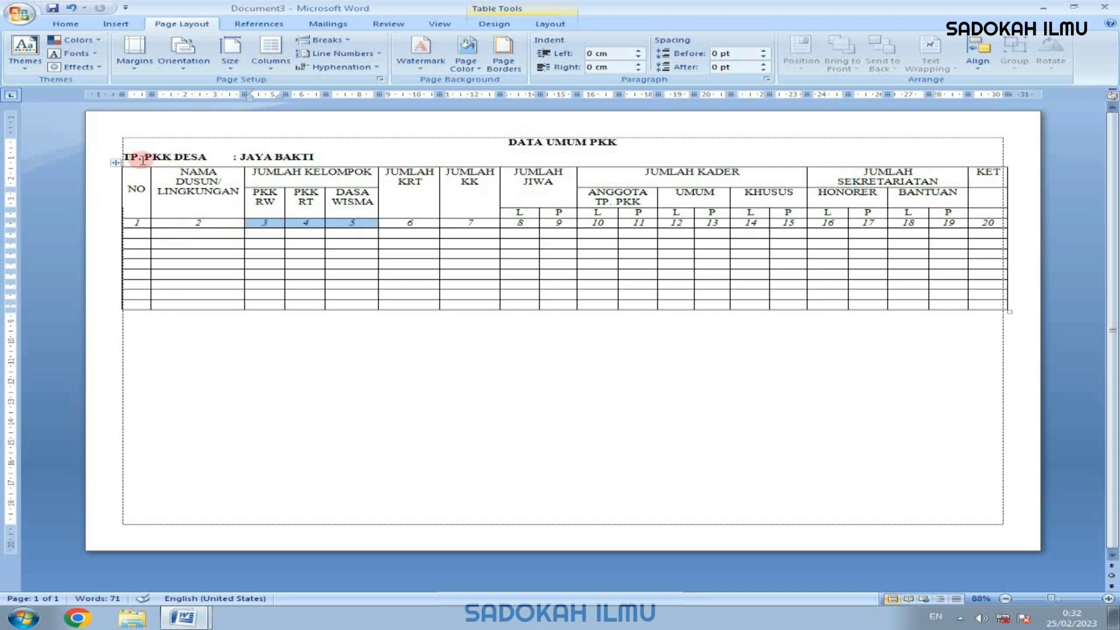
Set the paragraph spacing before the NO header text to 30 pt
{"action": "left_click", "coordinate": [123, 190]}
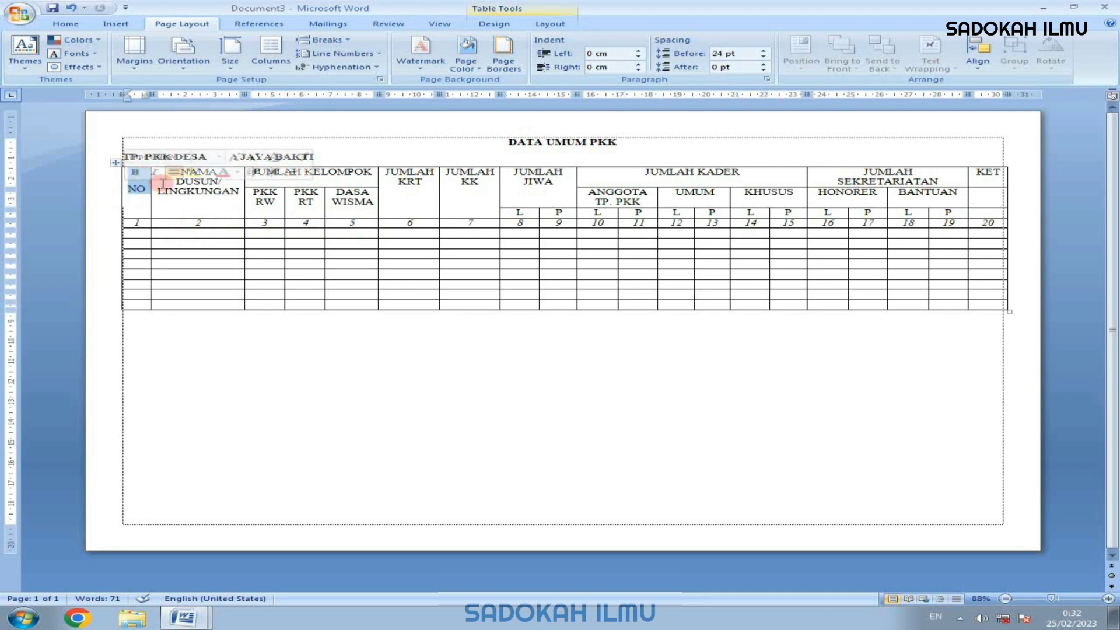
{"action": "left_click", "coordinate": [764, 52]}
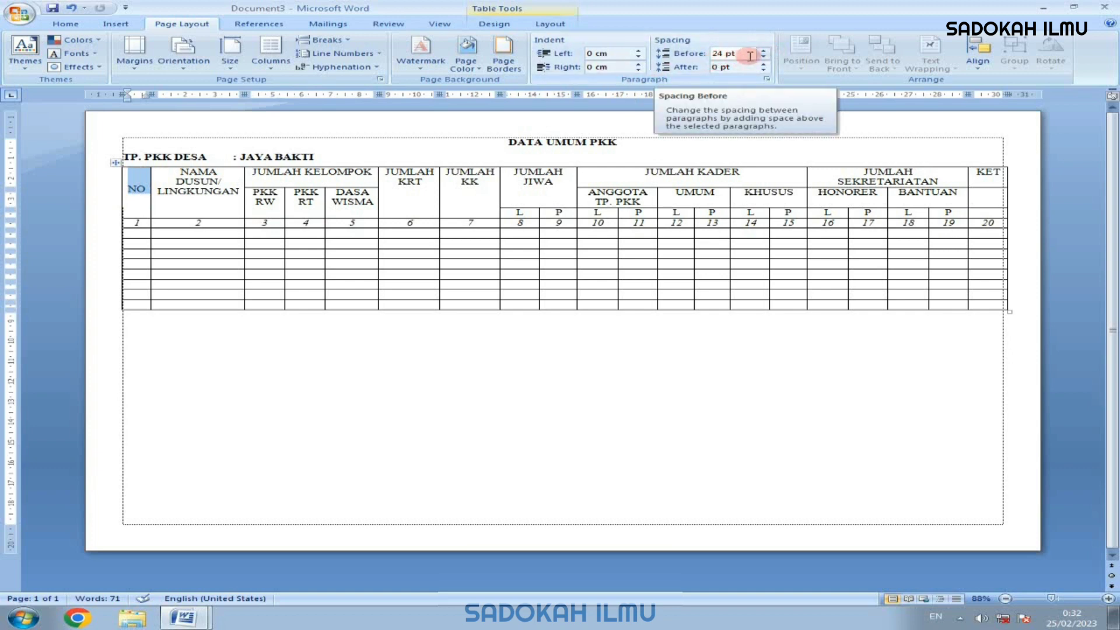
{"action": "left_click", "coordinate": [763, 52]}
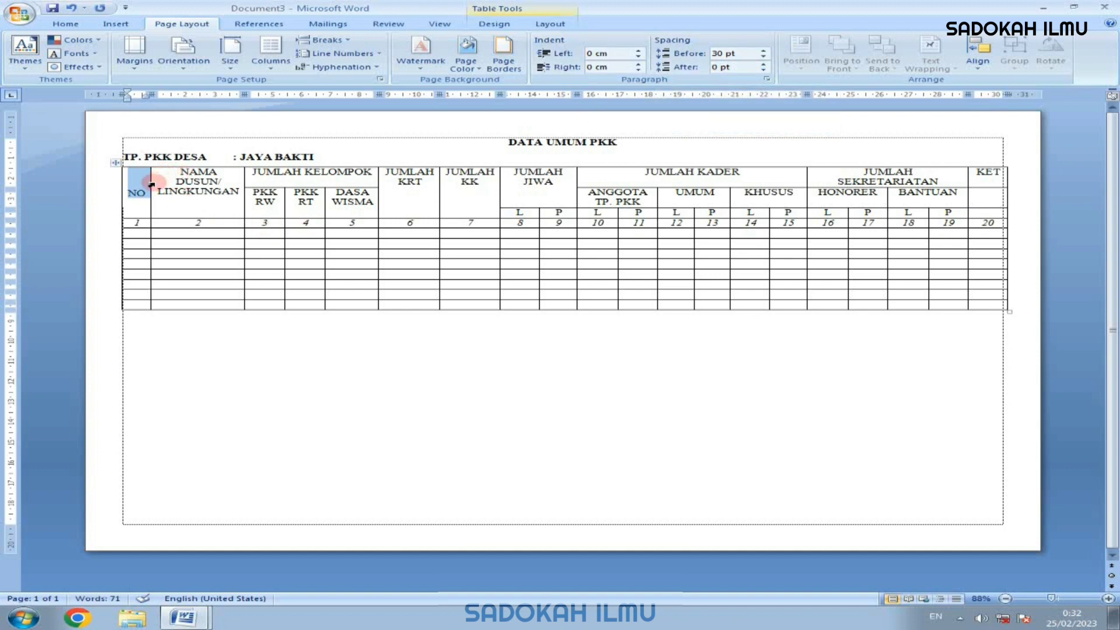
Widen the NAMA DUSUN/LINGKUNGAN column so its header fits on two lines, and set the header's spacing before to 24 pt
{"action": "left_click", "coordinate": [225, 181]}
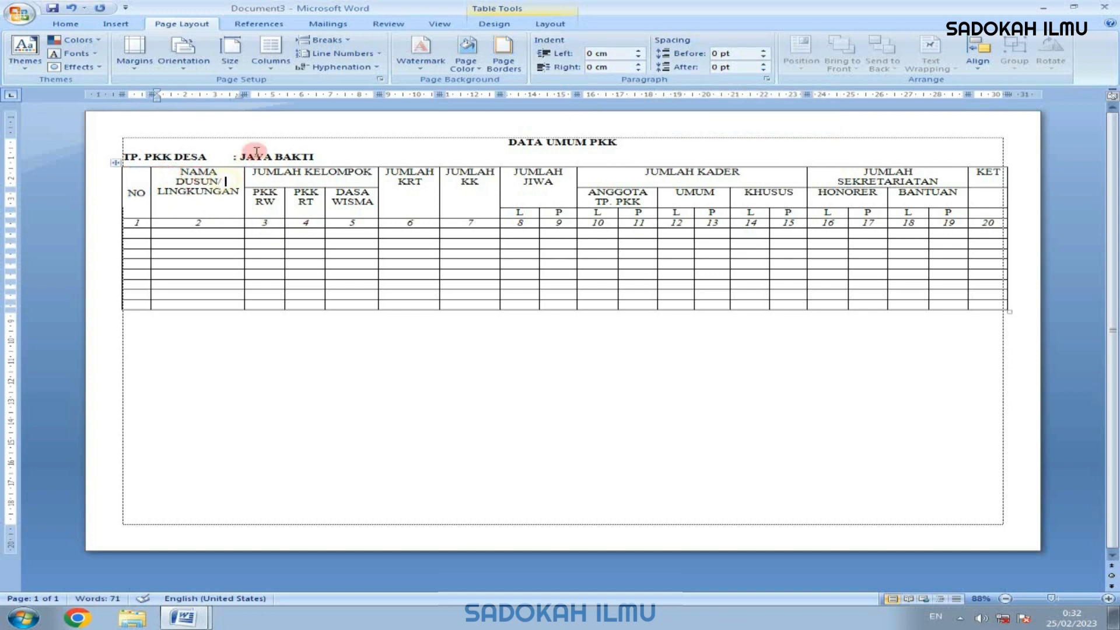
{"action": "left_click_drag", "start_coordinate": [238, 93], "coordinate": [252, 92]}
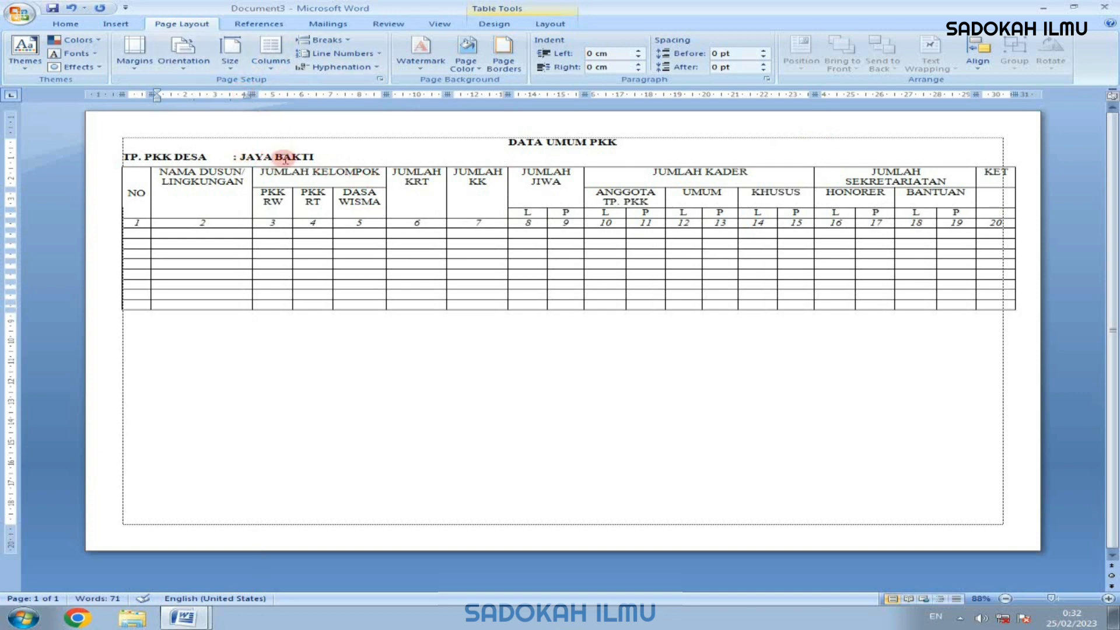
{"action": "left_click", "coordinate": [152, 182]}
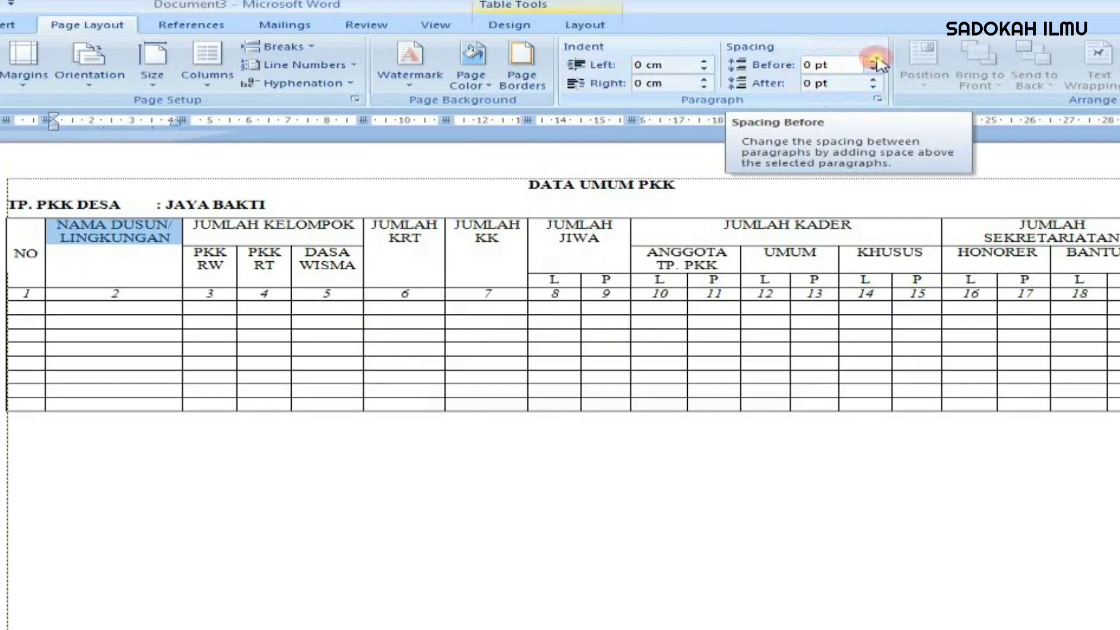
{"action": "left_click", "coordinate": [764, 51]}
{"action": "left_click", "coordinate": [764, 51]}
{"action": "left_click", "coordinate": [763, 51]}
{"action": "left_click", "coordinate": [877, 60]}
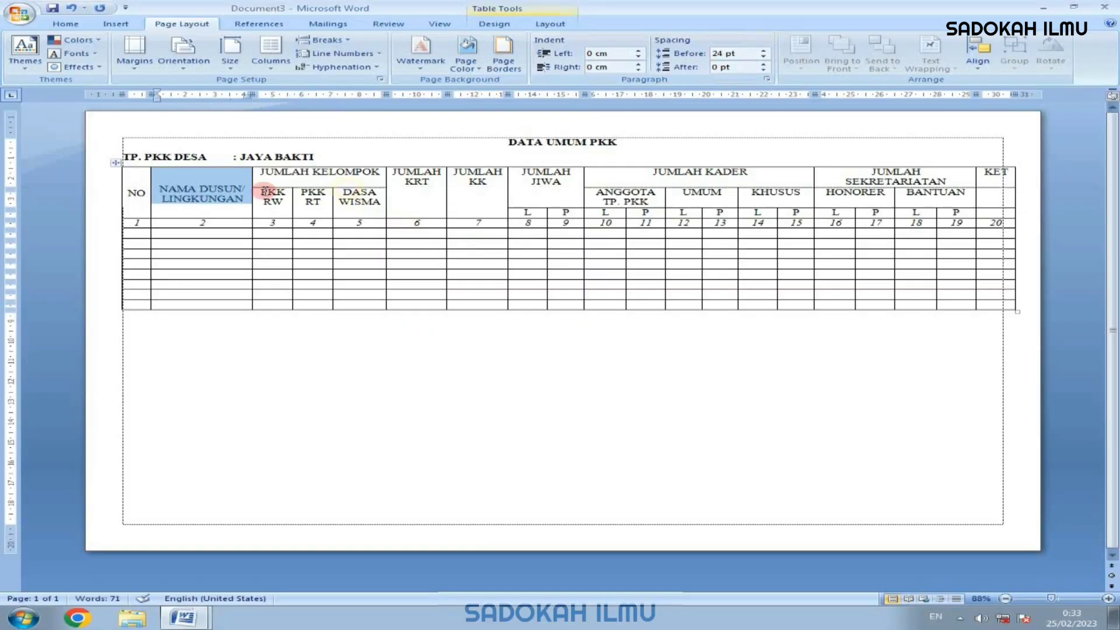
Set the spacing before to 6 pt for the JUMLAH KELOMPOK header and its PKK RW, PKK RT and DASA WISMA subheaders
{"action": "left_click", "coordinate": [251, 178]}
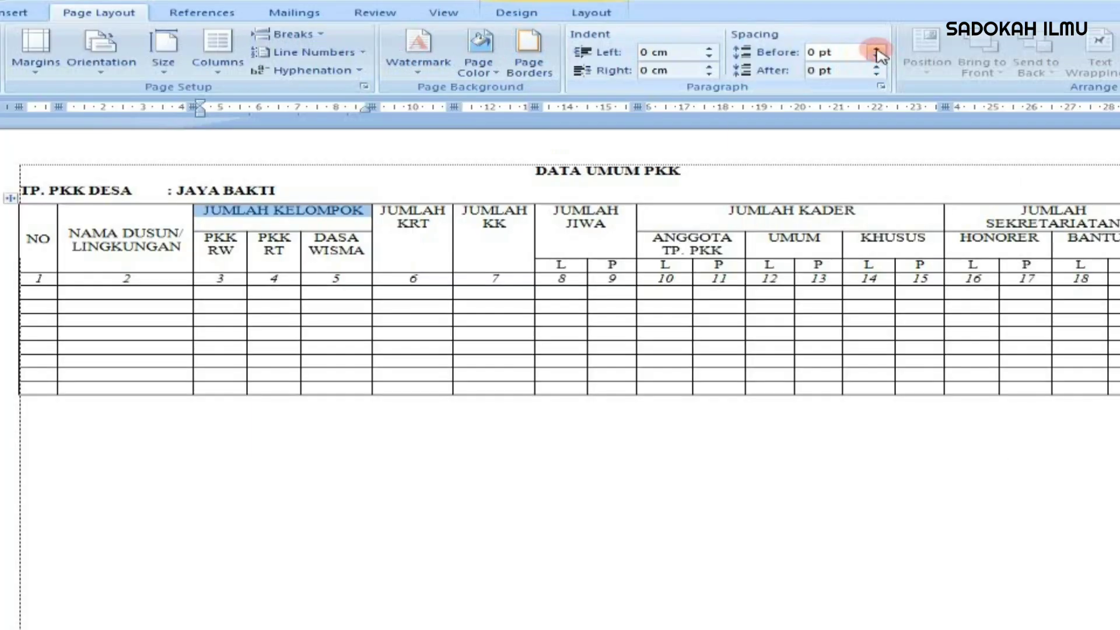
{"action": "left_click", "coordinate": [877, 50]}
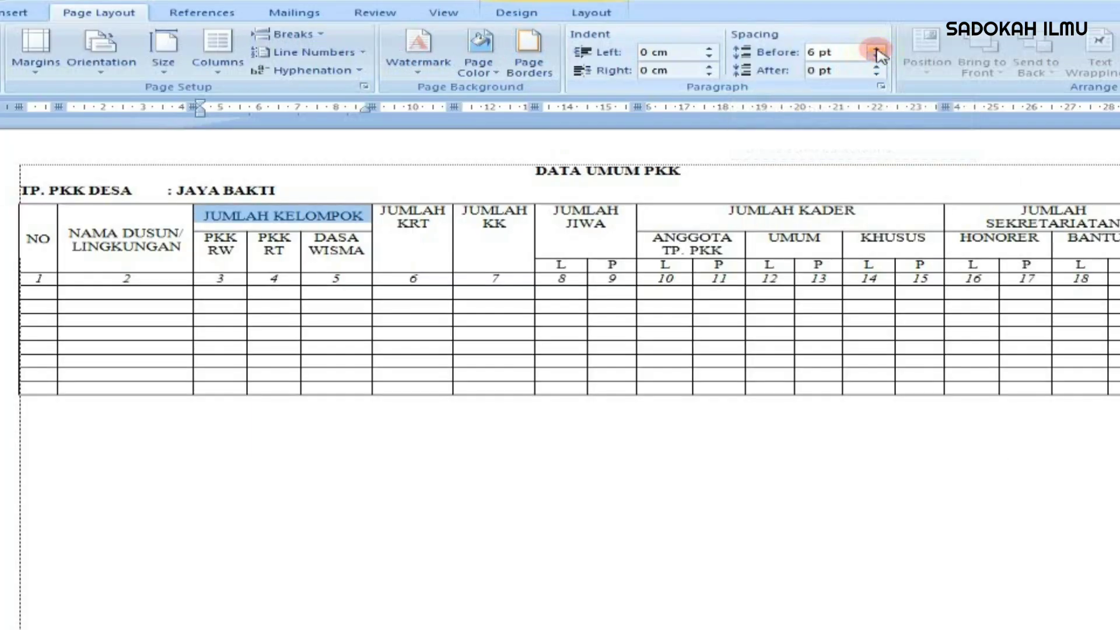
{"action": "left_click", "coordinate": [216, 245]}
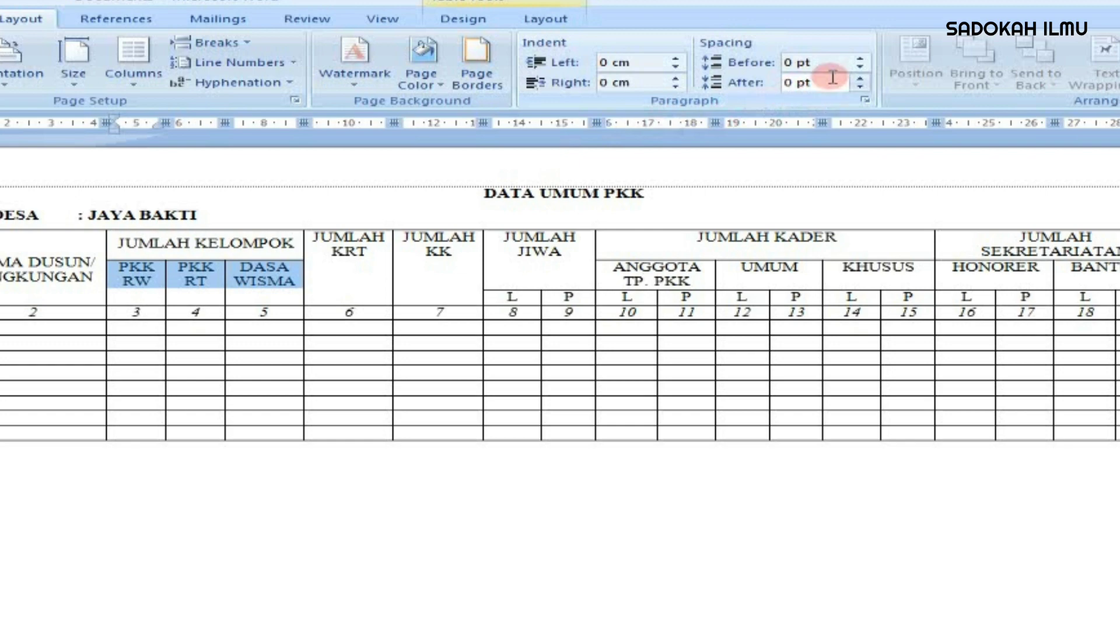
{"action": "left_click", "coordinate": [860, 59]}
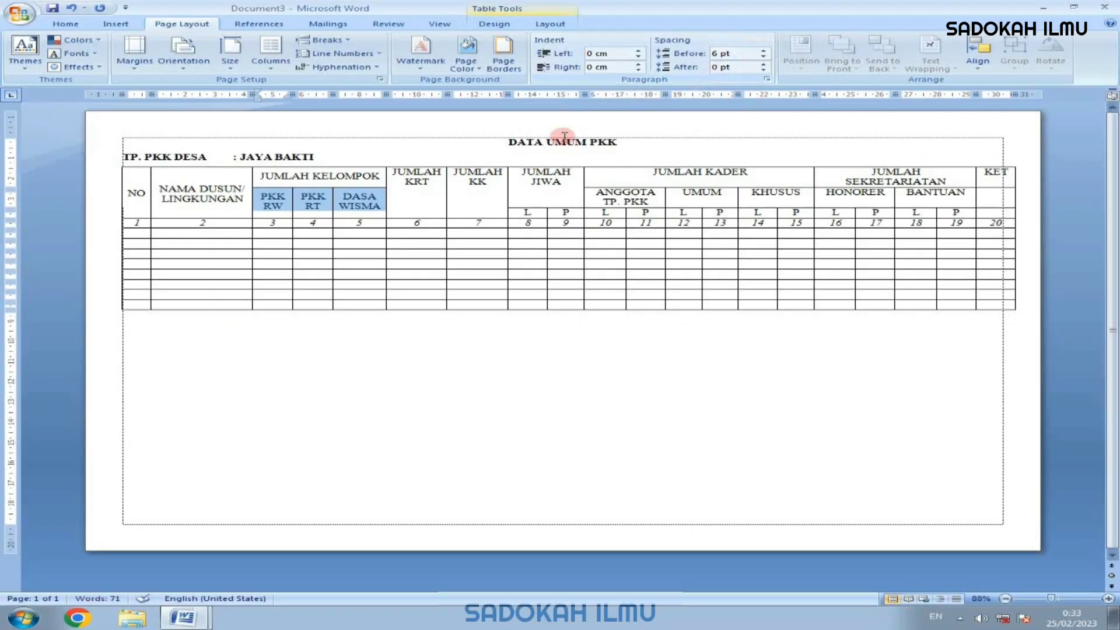
Set the paragraph spacing before to 24 pt for the JUMLAH KRT and JUMLAH KK headers
{"action": "left_click", "coordinate": [399, 175]}
{"action": "left_click_drag", "start_coordinate": [443, 173], "coordinate": [467, 175]}
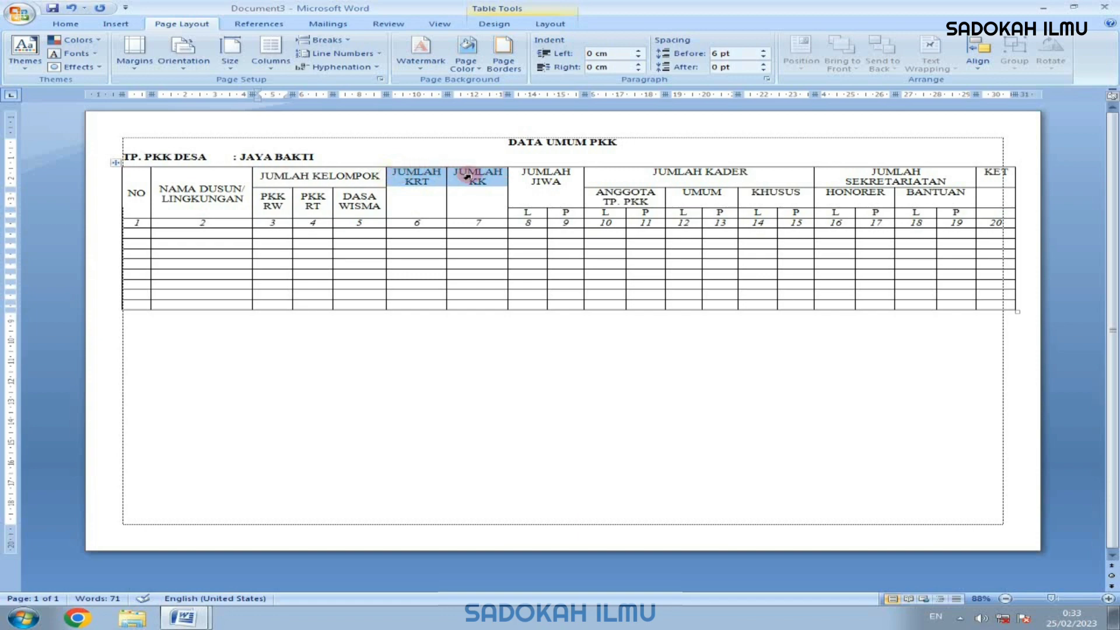
{"action": "left_click", "coordinate": [764, 54]}
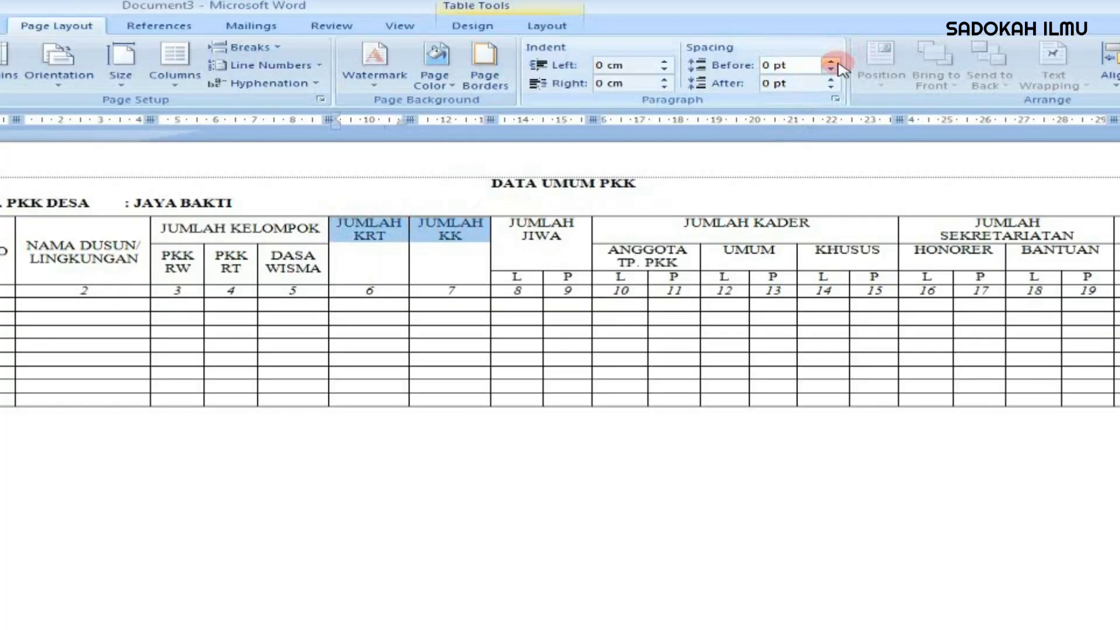
{"action": "left_click", "coordinate": [831, 61]}
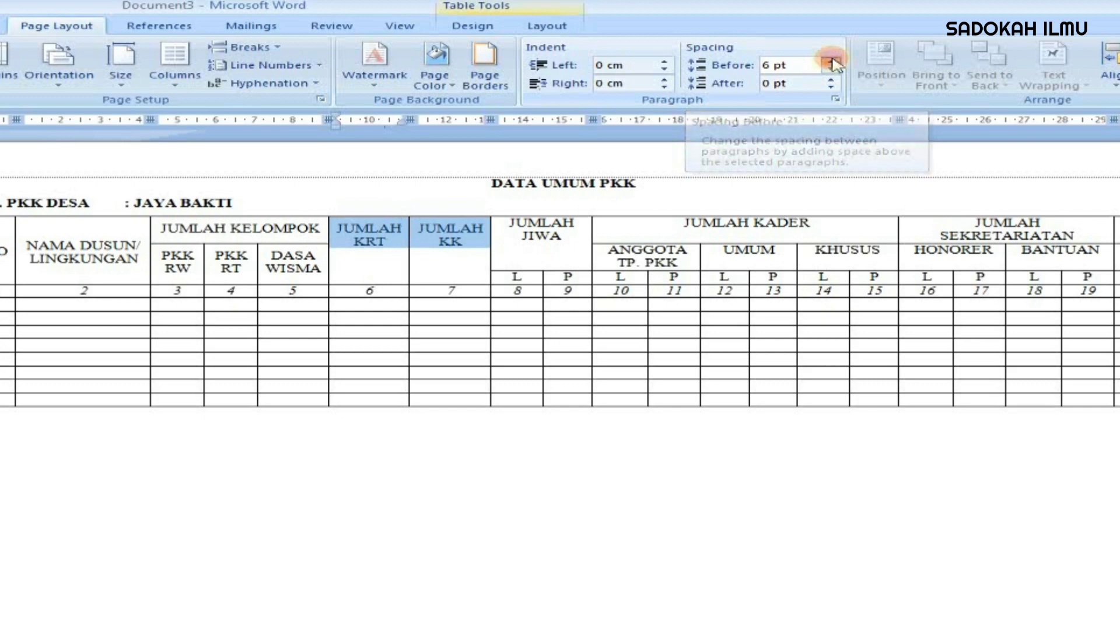
{"action": "left_click", "coordinate": [830, 61]}
{"action": "left_click", "coordinate": [831, 61]}
{"action": "left_click", "coordinate": [830, 60]}
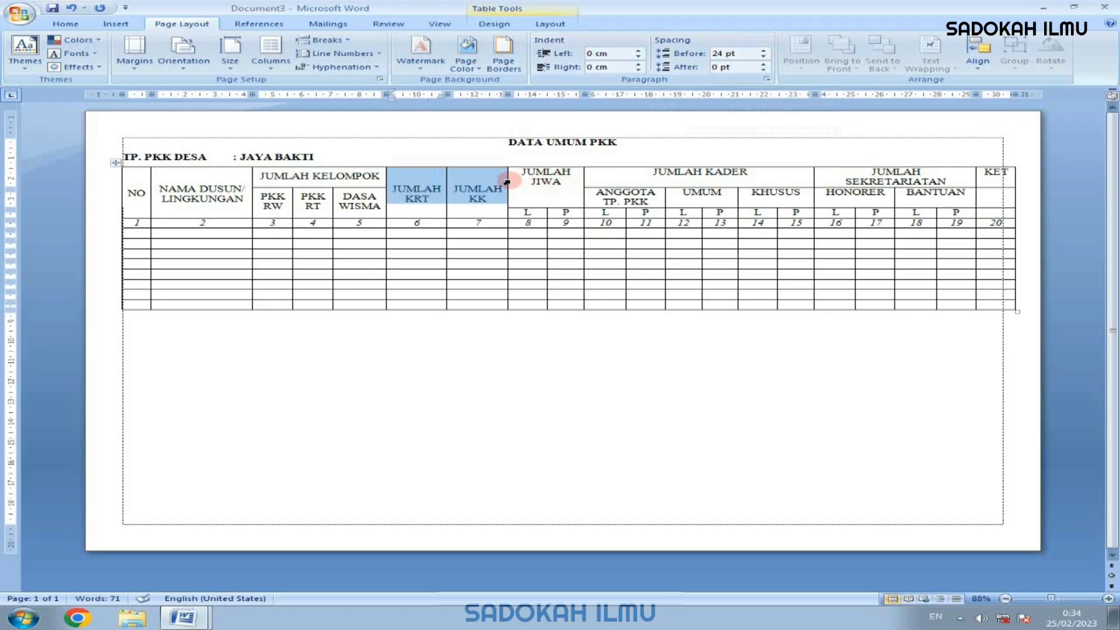
Set the spacing before the JUMLAH JIWA header text to 18 pt
{"action": "left_click", "coordinate": [506, 183]}
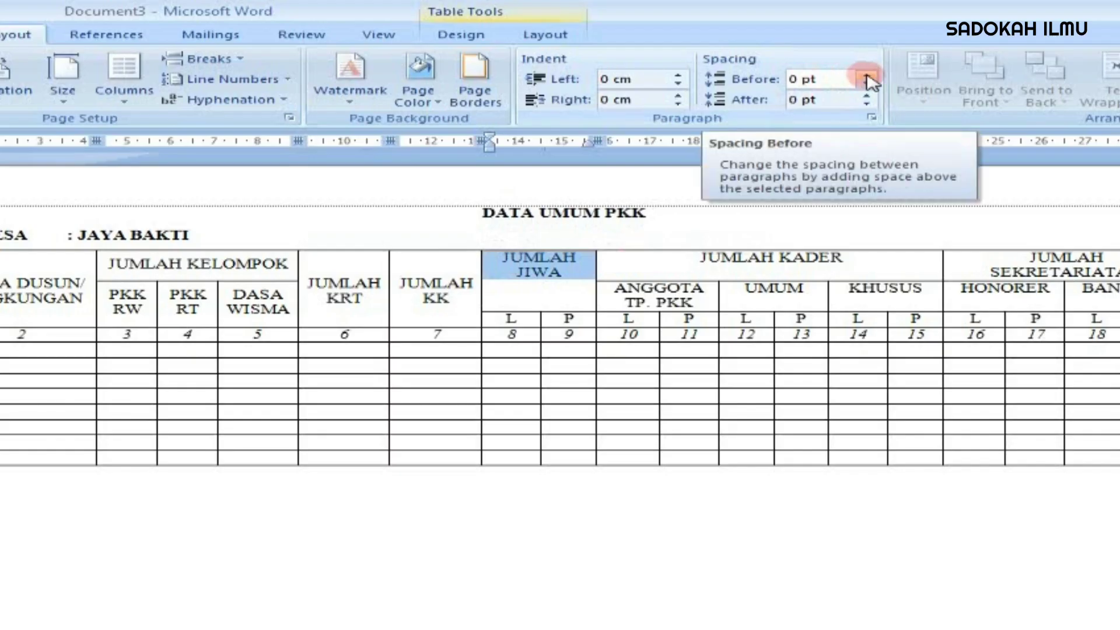
{"action": "left_click", "coordinate": [867, 77]}
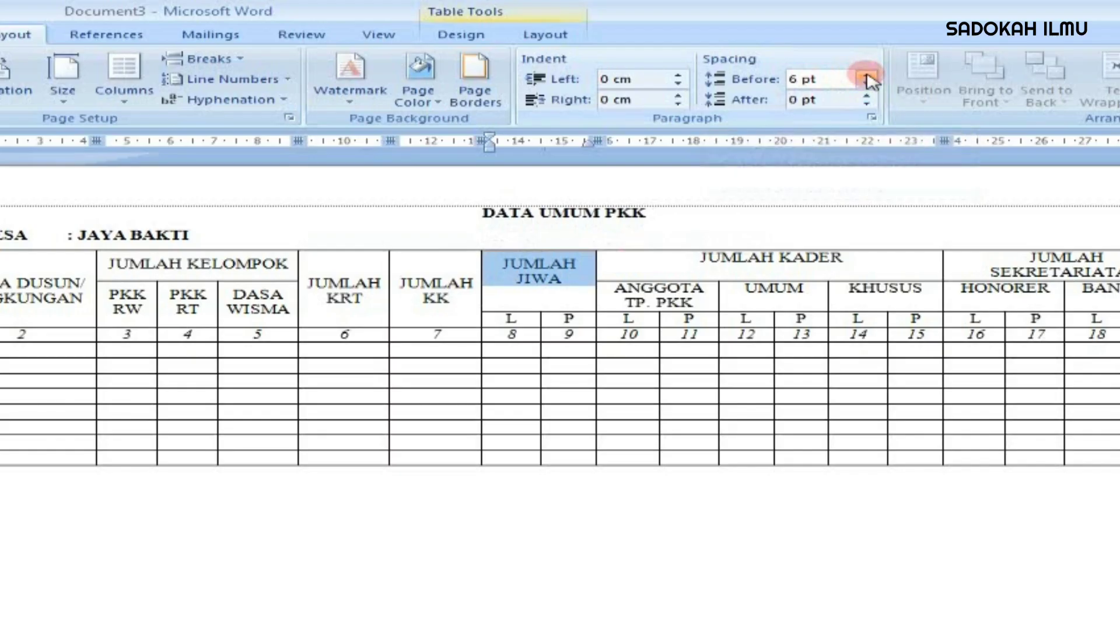
{"action": "left_click", "coordinate": [867, 76]}
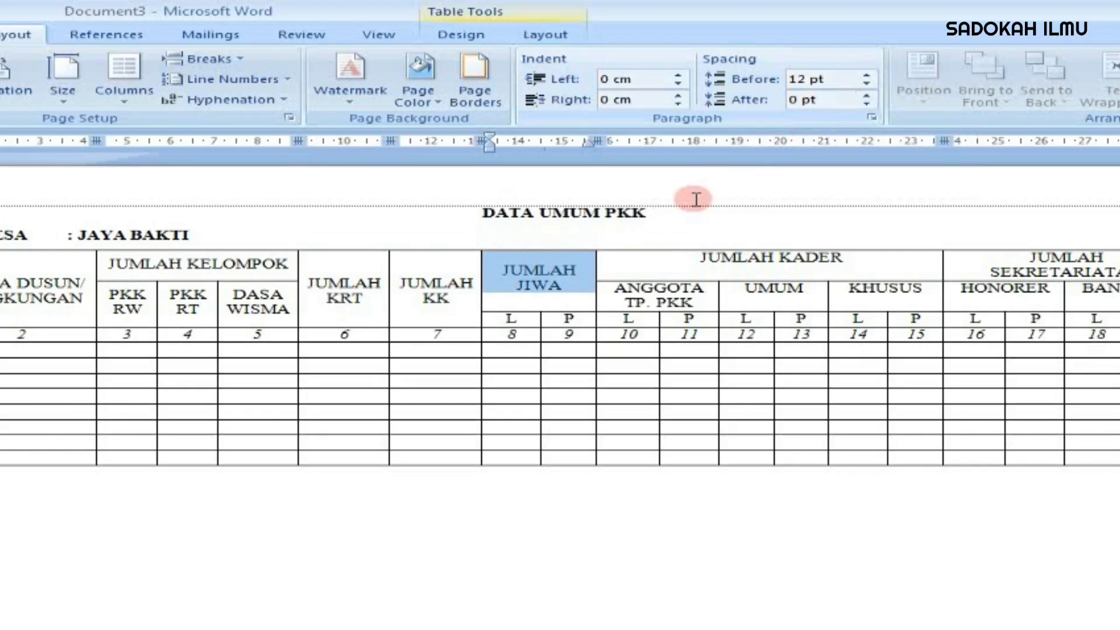
{"action": "left_click", "coordinate": [867, 76]}
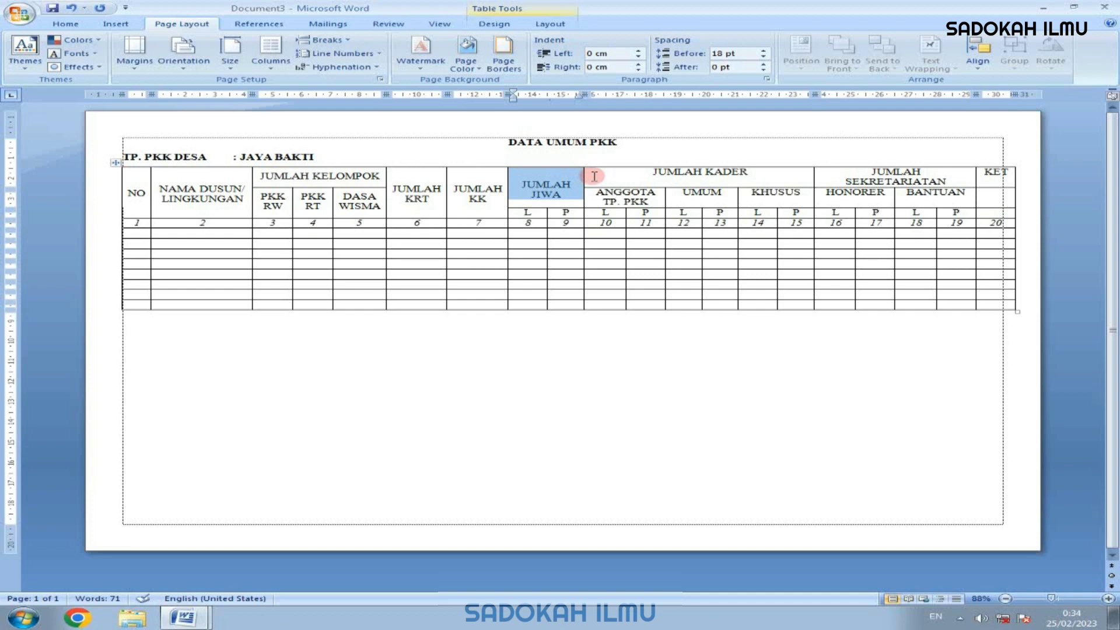
Set the spacing before to 6 pt for the JUMLAH KADER header and its UMUM and KHUSUS subheaders
{"action": "left_click", "coordinate": [585, 181]}
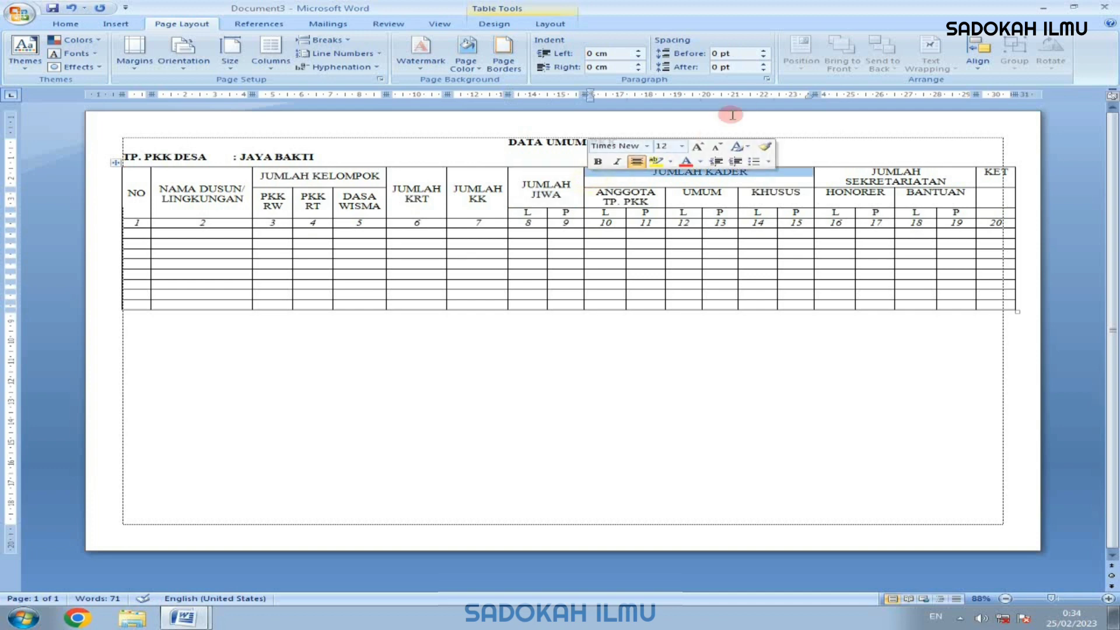
{"action": "left_click", "coordinate": [765, 50]}
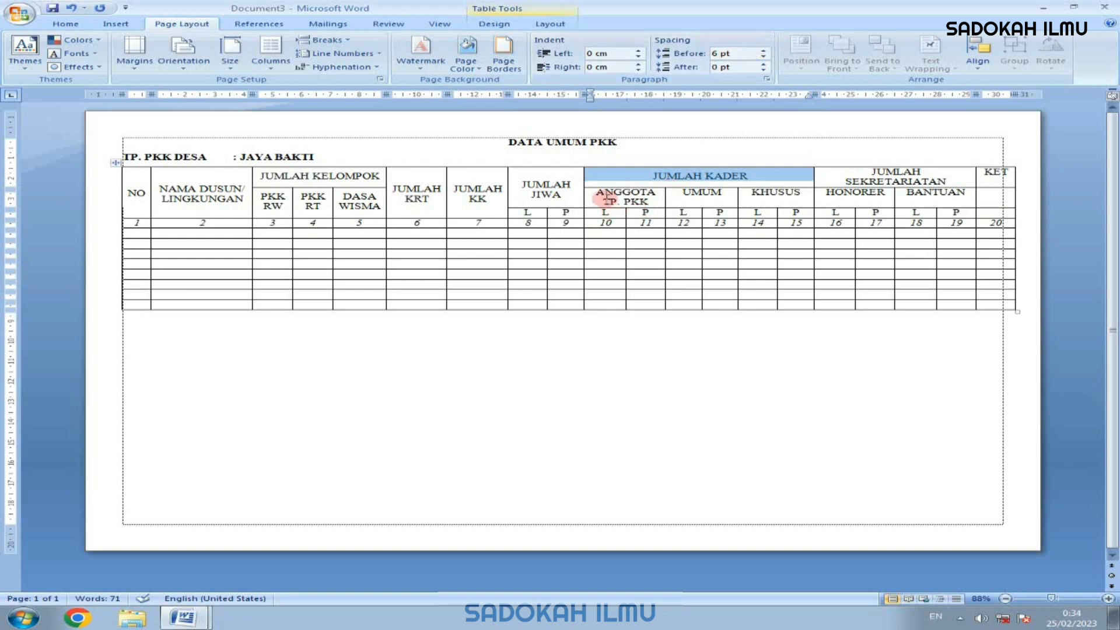
{"action": "left_click_drag", "start_coordinate": [592, 193], "coordinate": [648, 201]}
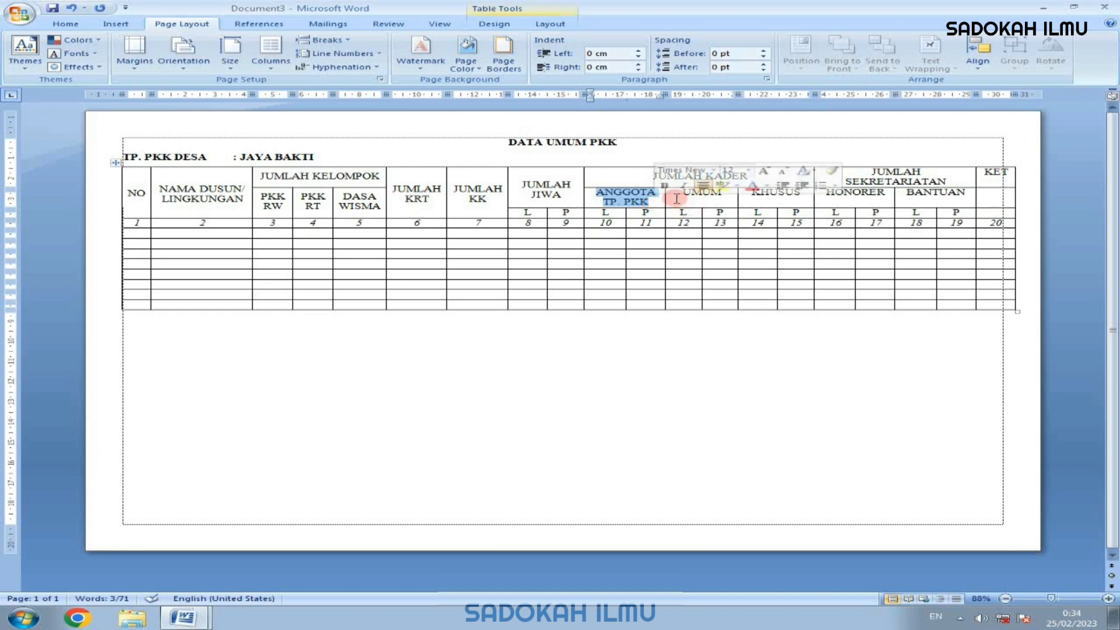
{"action": "left_click", "coordinate": [676, 198]}
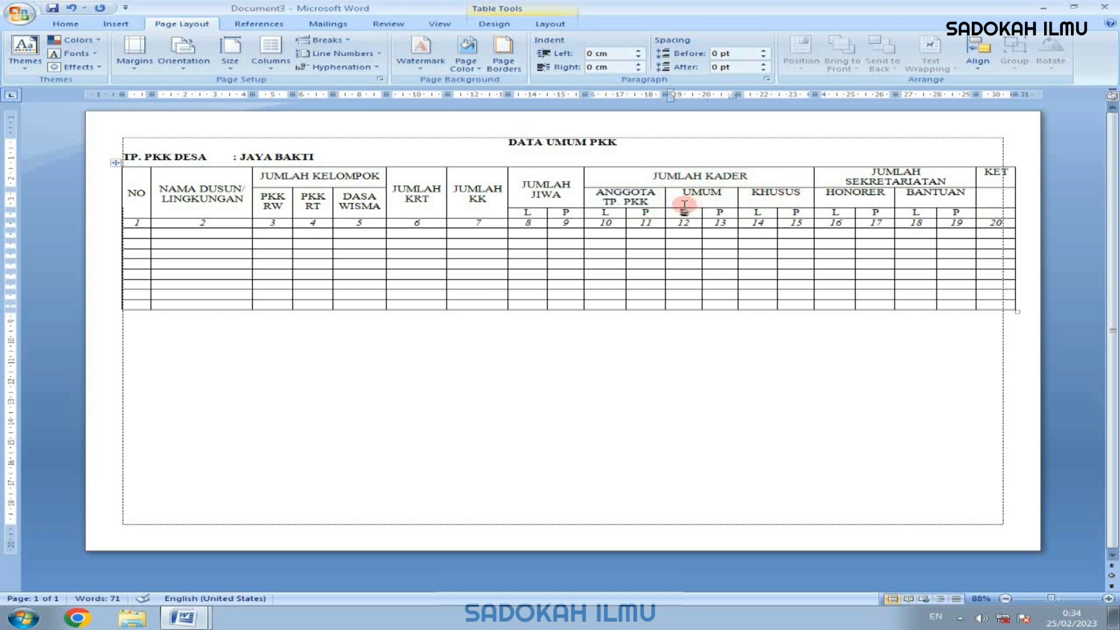
{"action": "left_click_drag", "start_coordinate": [685, 205], "coordinate": [764, 191]}
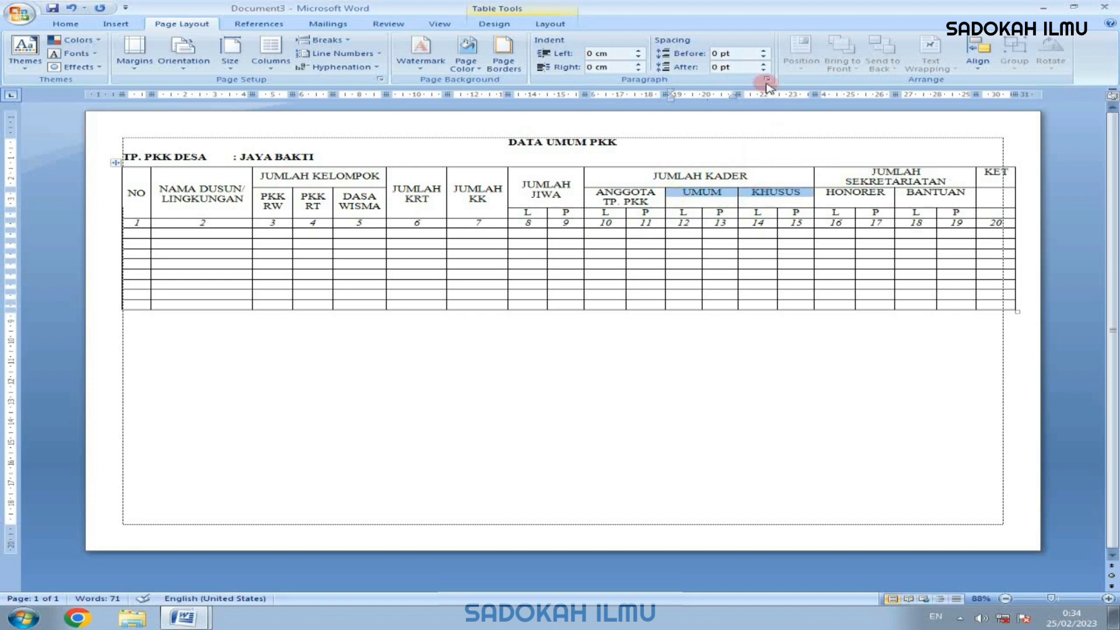
{"action": "left_click", "coordinate": [762, 51]}
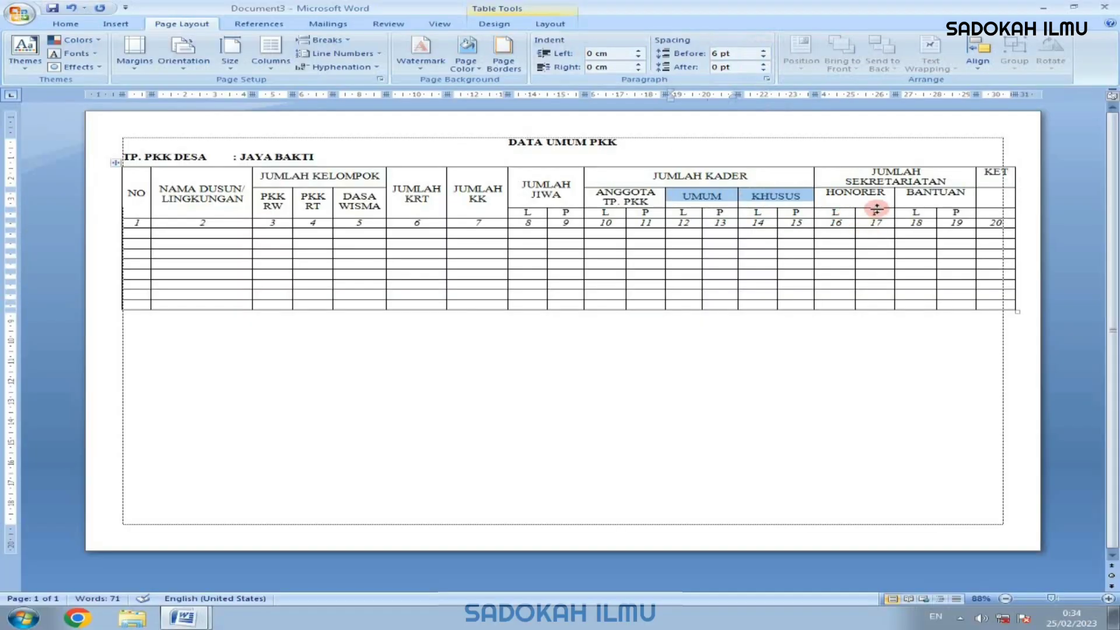
Set the spacing before to 6 pt for the HONORER and BANTUAN subheaders under JUMLAH SEKRETARIATAN
{"action": "left_click", "coordinate": [877, 208]}
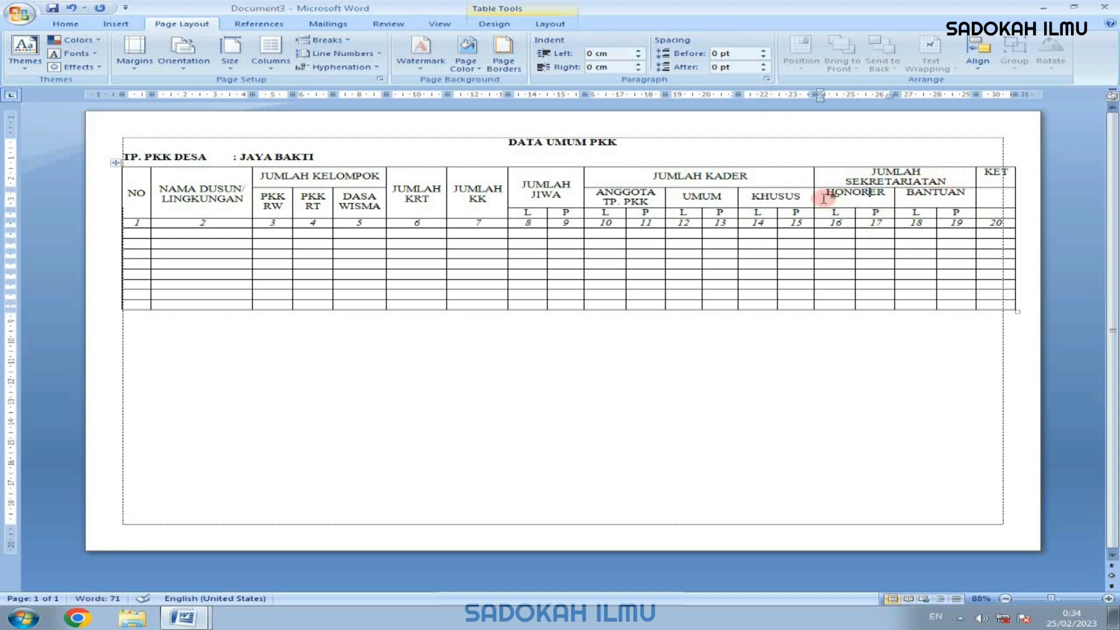
{"action": "left_click_drag", "start_coordinate": [815, 196], "coordinate": [933, 190]}
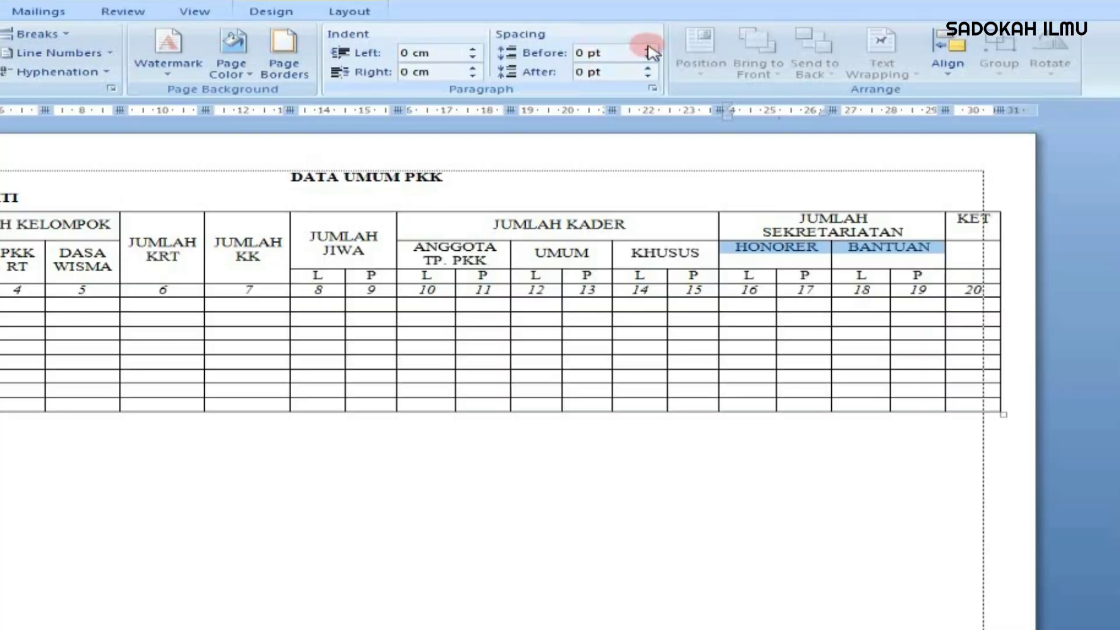
{"action": "left_click", "coordinate": [763, 50]}
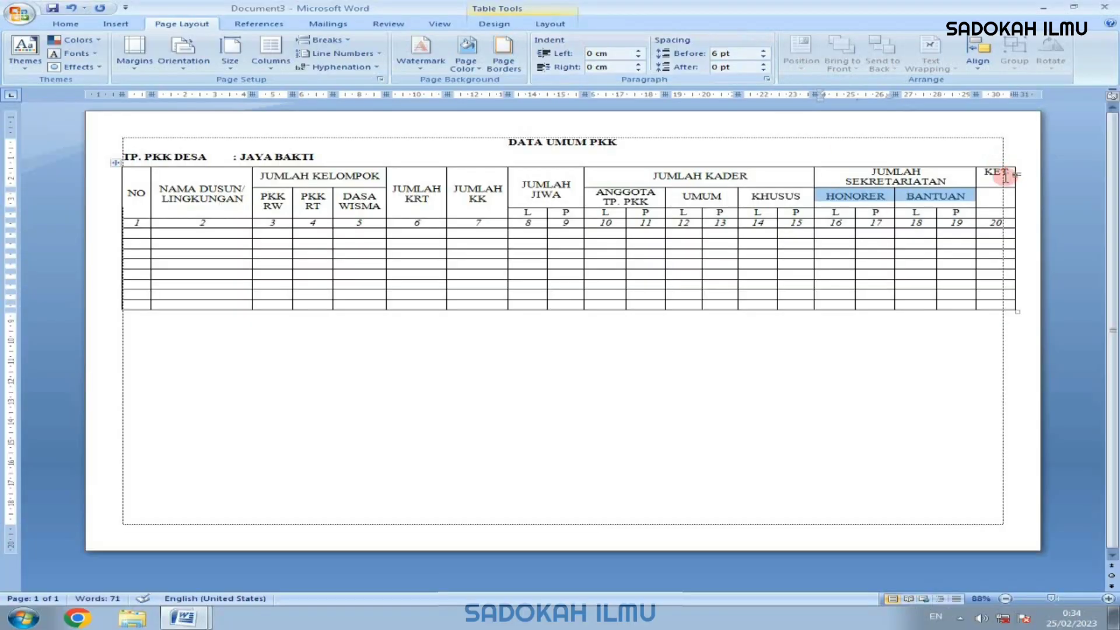
Merge the KET header cell with the empty cell directly below it
{"action": "left_click", "coordinate": [976, 173]}
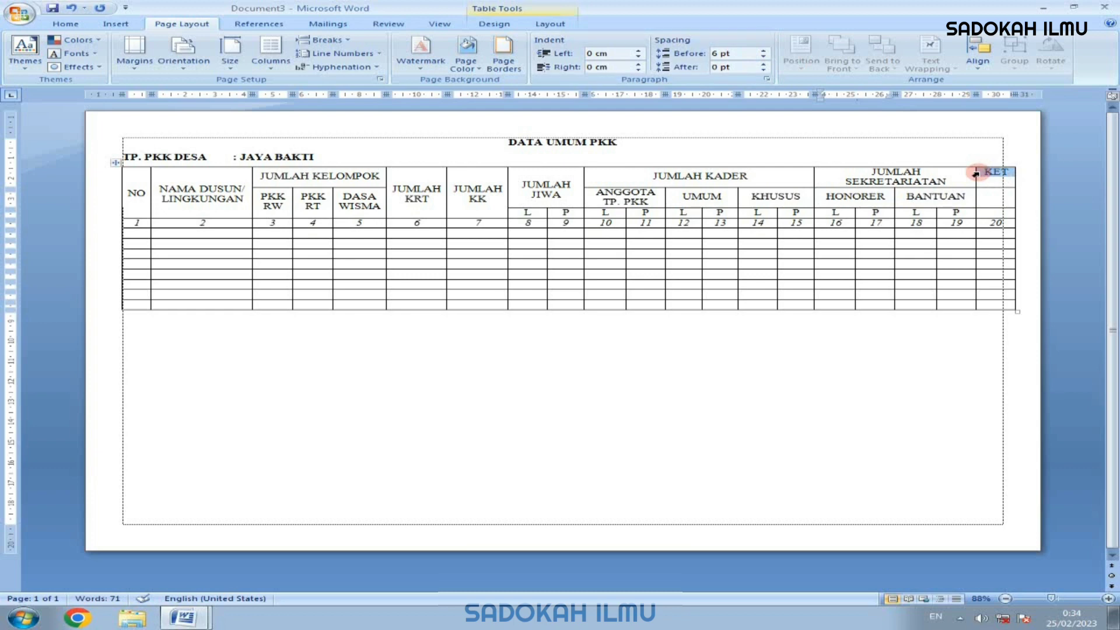
{"action": "left_click_drag", "start_coordinate": [975, 173], "coordinate": [998, 197]}
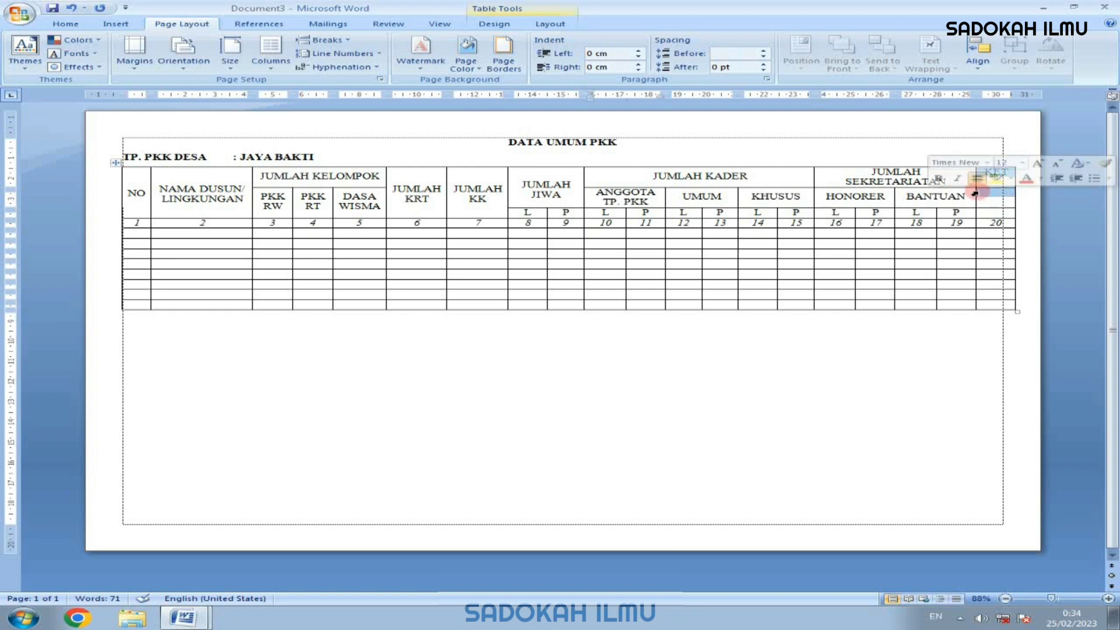
{"action": "right_click", "coordinate": [997, 198]}
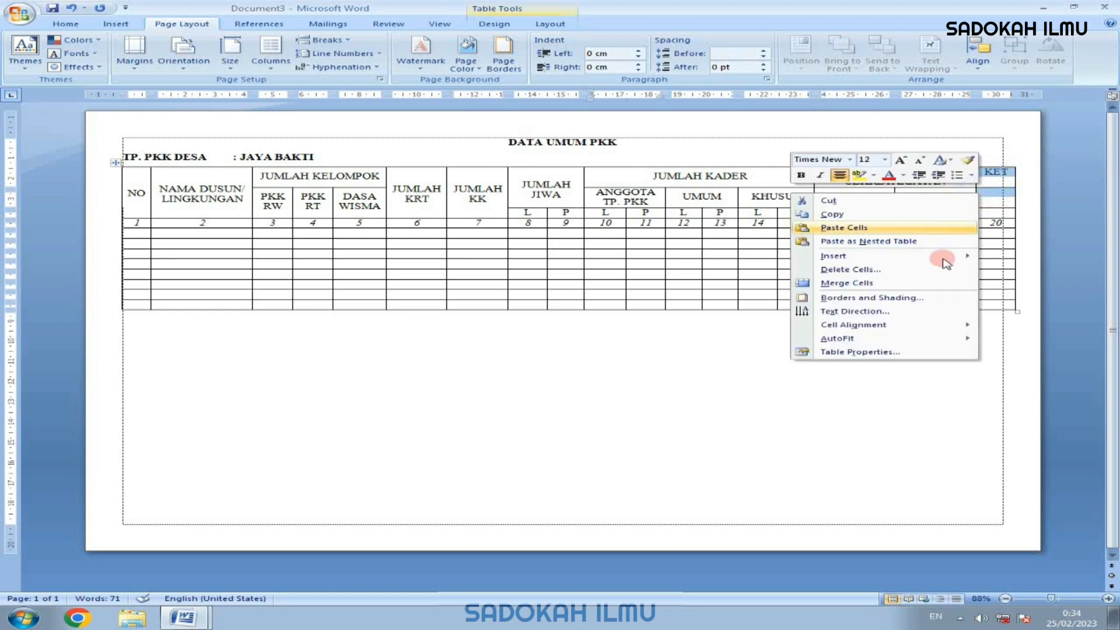
{"action": "left_click", "coordinate": [902, 283]}
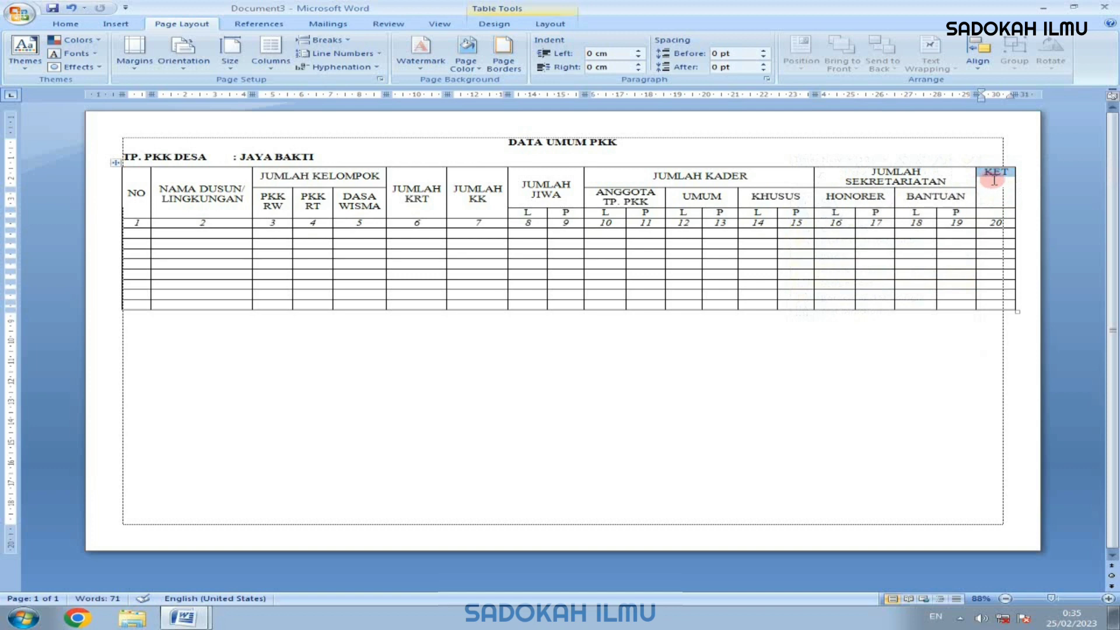
Set the paragraph spacing before the KET header text to 24 pt
{"action": "left_click", "coordinate": [763, 51]}
{"action": "left_click", "coordinate": [763, 51]}
{"action": "left_click", "coordinate": [764, 51]}
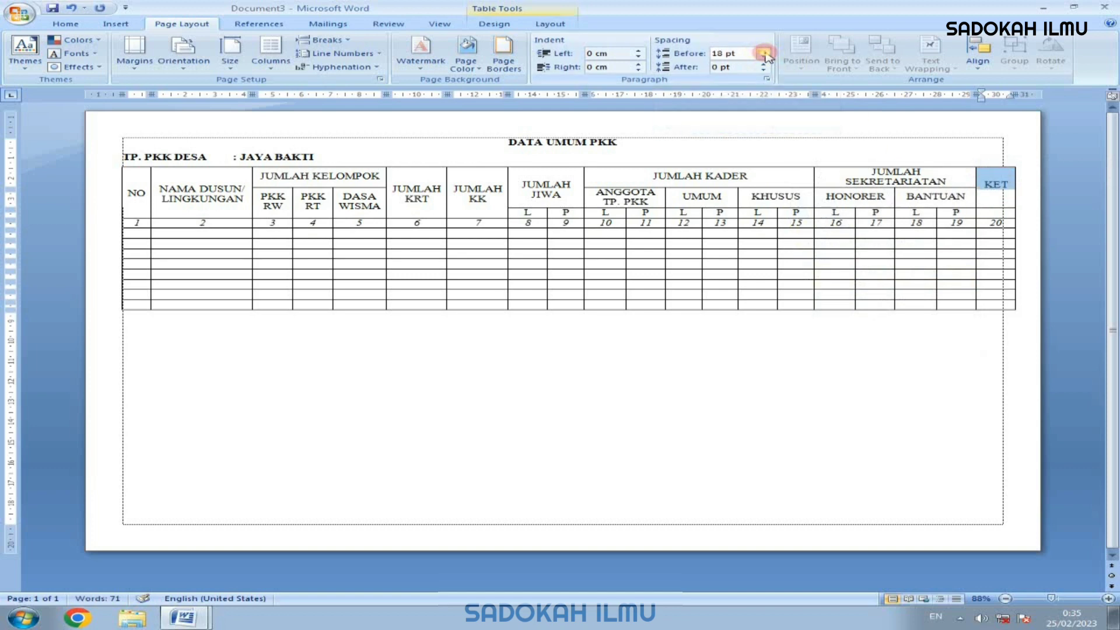
{"action": "left_click", "coordinate": [763, 50]}
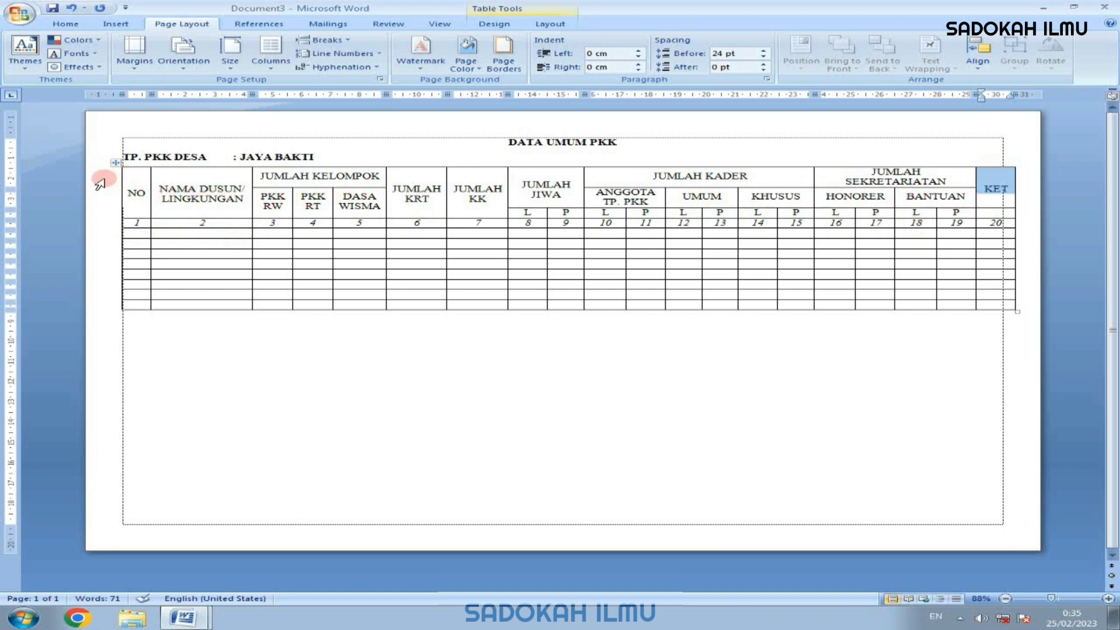
Check the header formatting in the DATA UMUM PKK reference document, and make Document3's header rows bold down through the column-number row
{"action": "left_click_drag", "start_coordinate": [98, 184], "coordinate": [113, 220]}
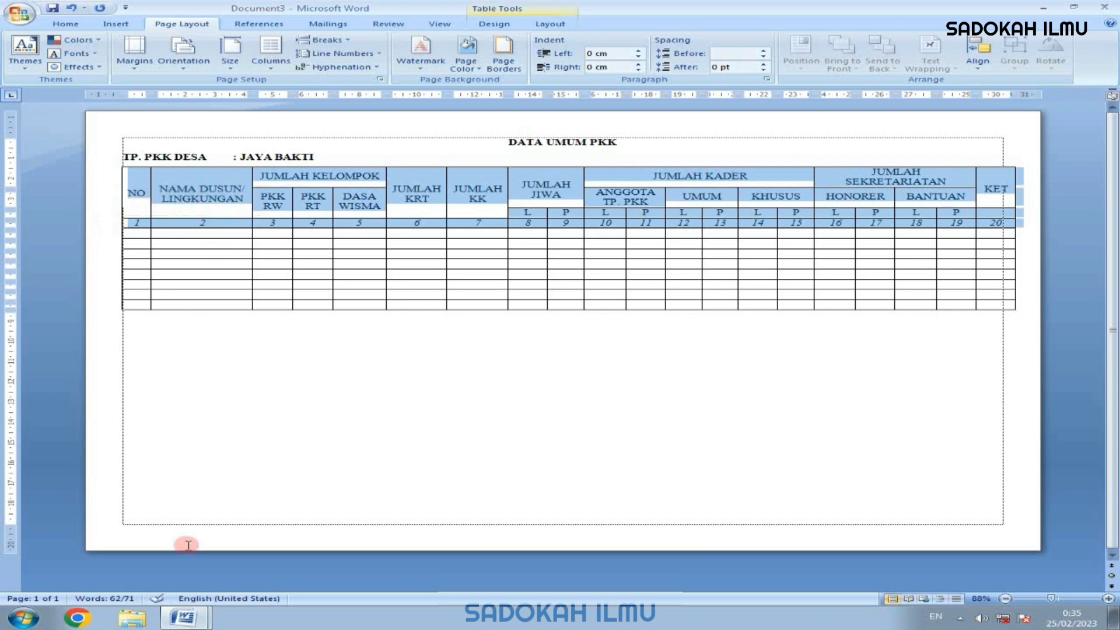
{"action": "left_click", "coordinate": [185, 617]}
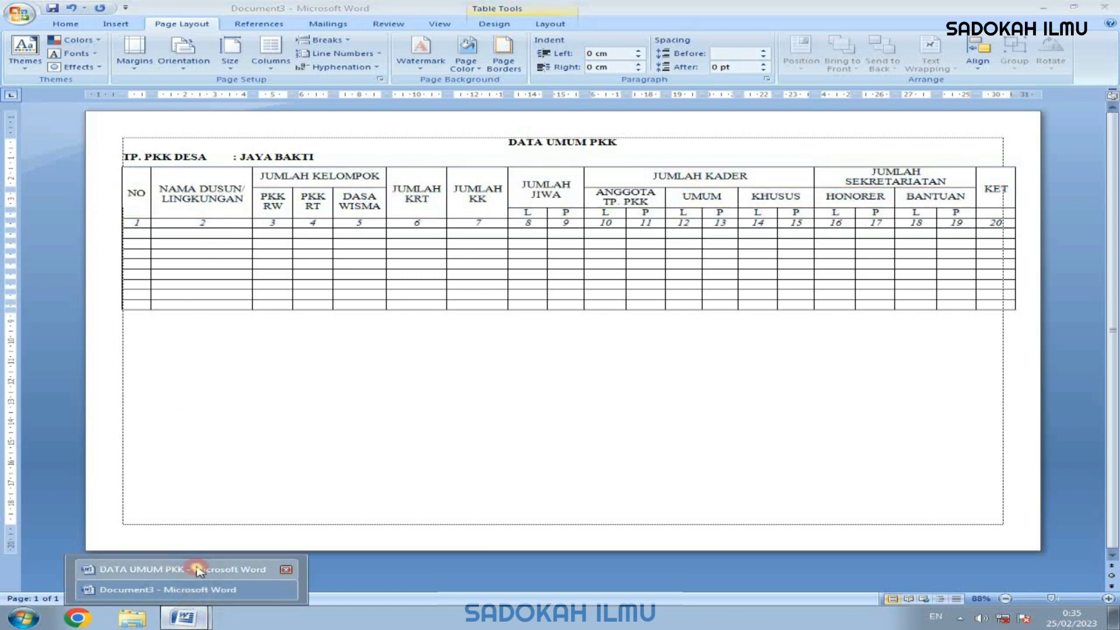
{"action": "left_click", "coordinate": [197, 570]}
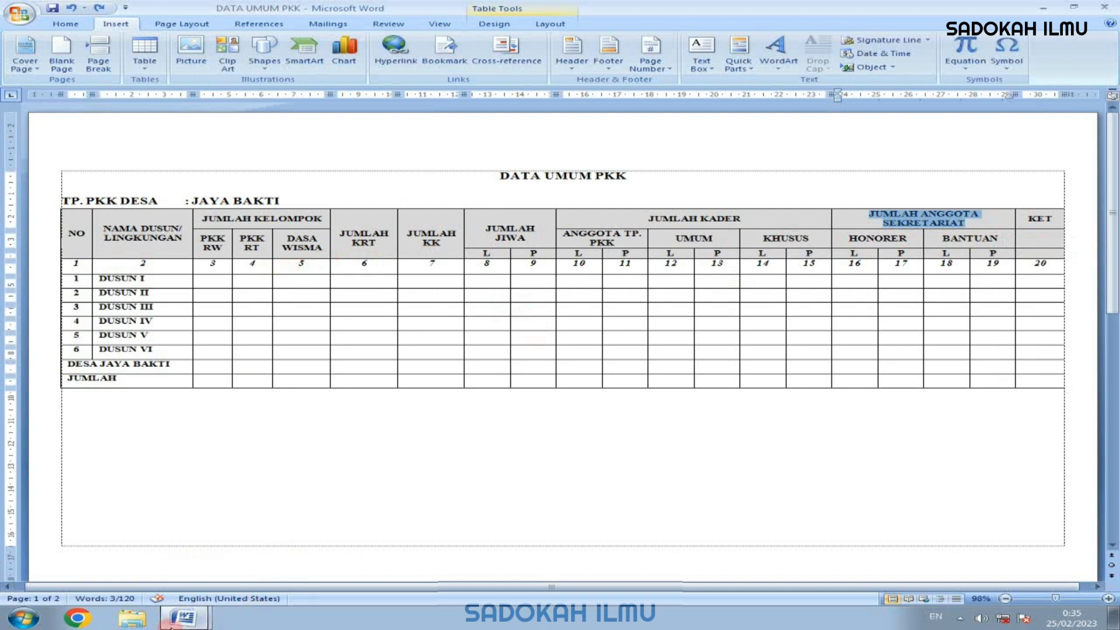
{"action": "left_click", "coordinate": [174, 622]}
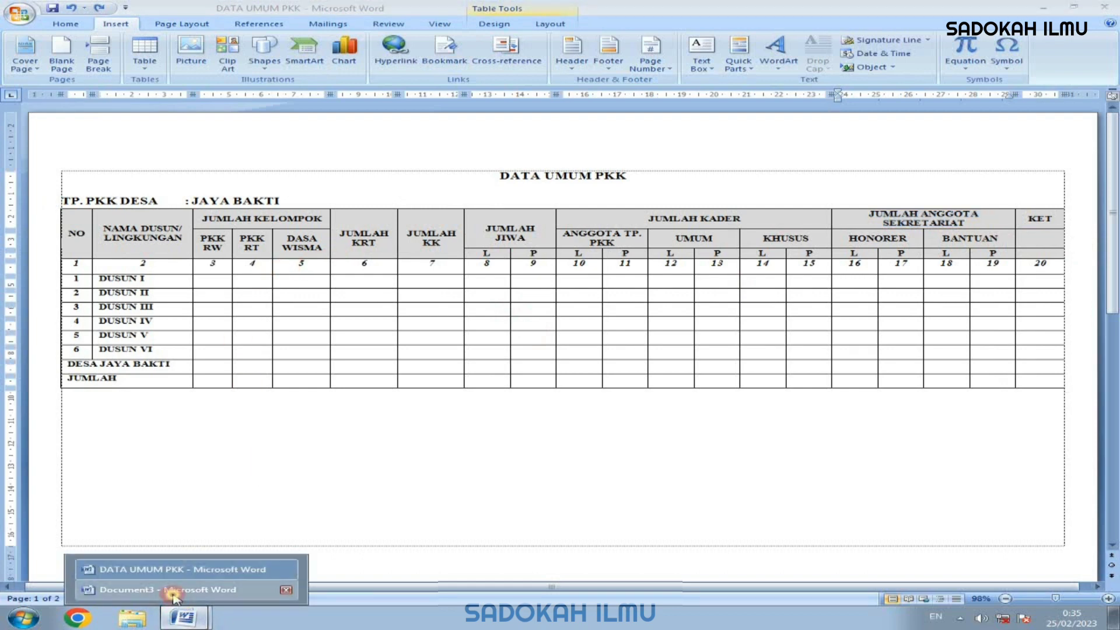
{"action": "left_click", "coordinate": [174, 590]}
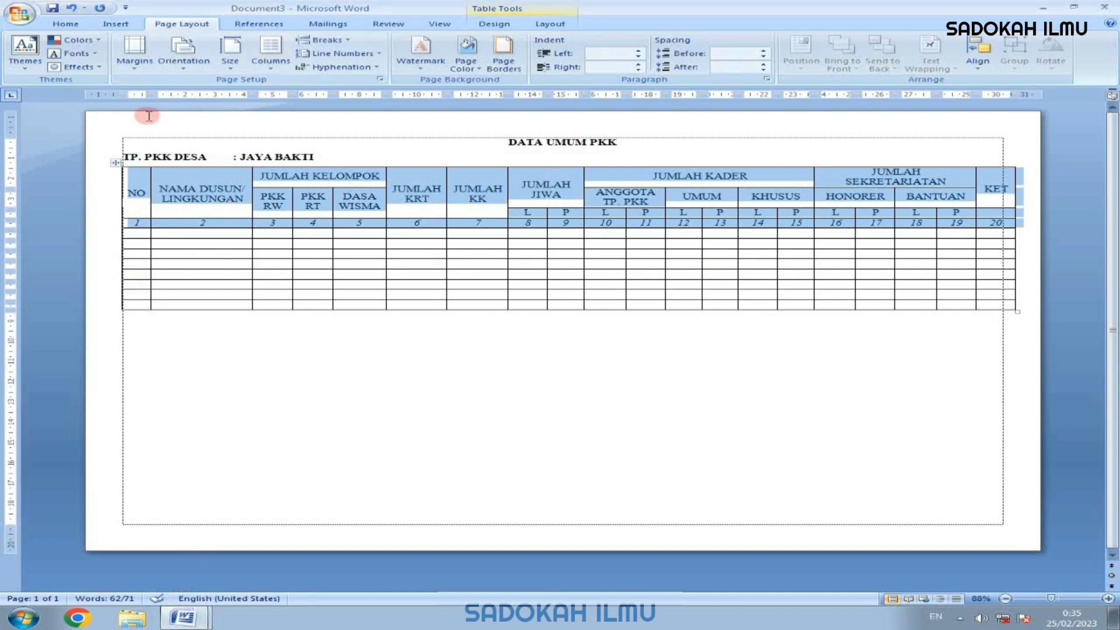
{"action": "left_click", "coordinate": [85, 26]}
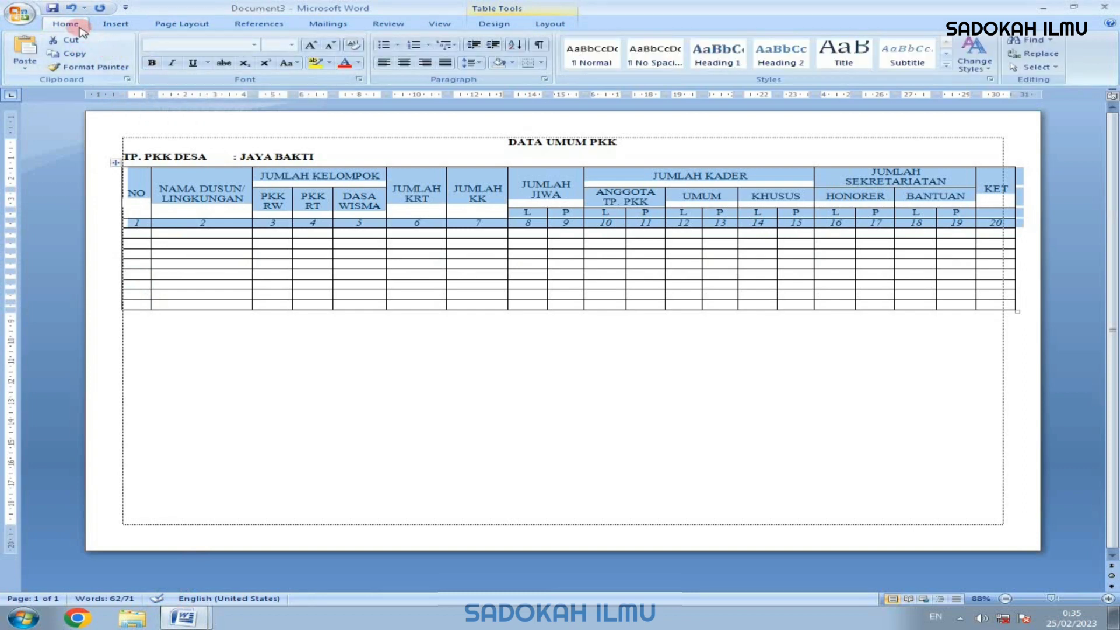
{"action": "left_click", "coordinate": [151, 63]}
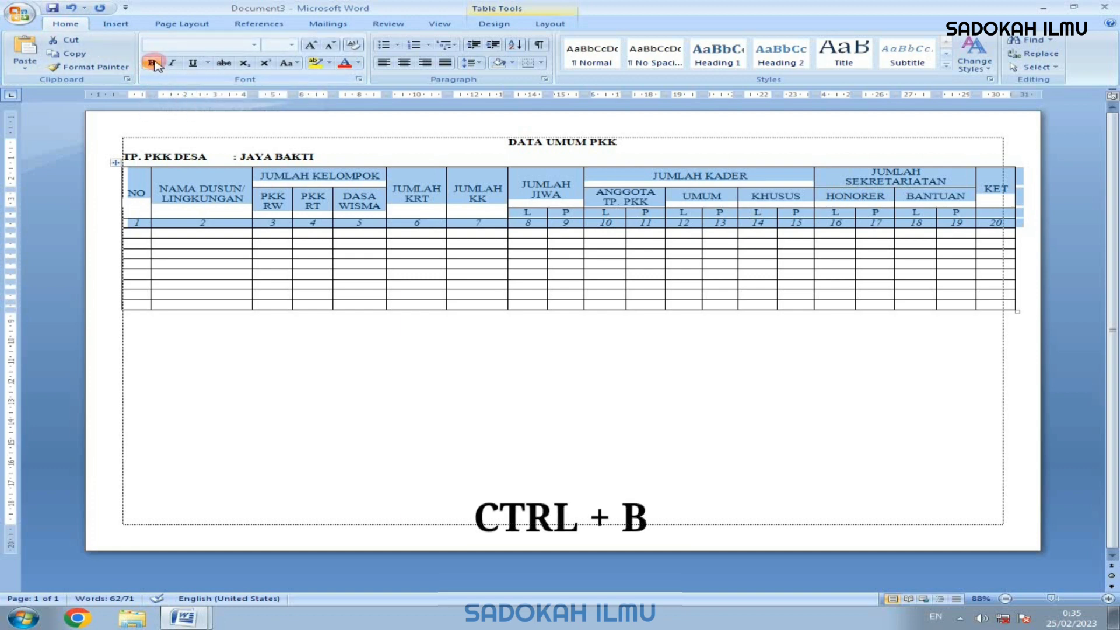
{"action": "left_click", "coordinate": [153, 63]}
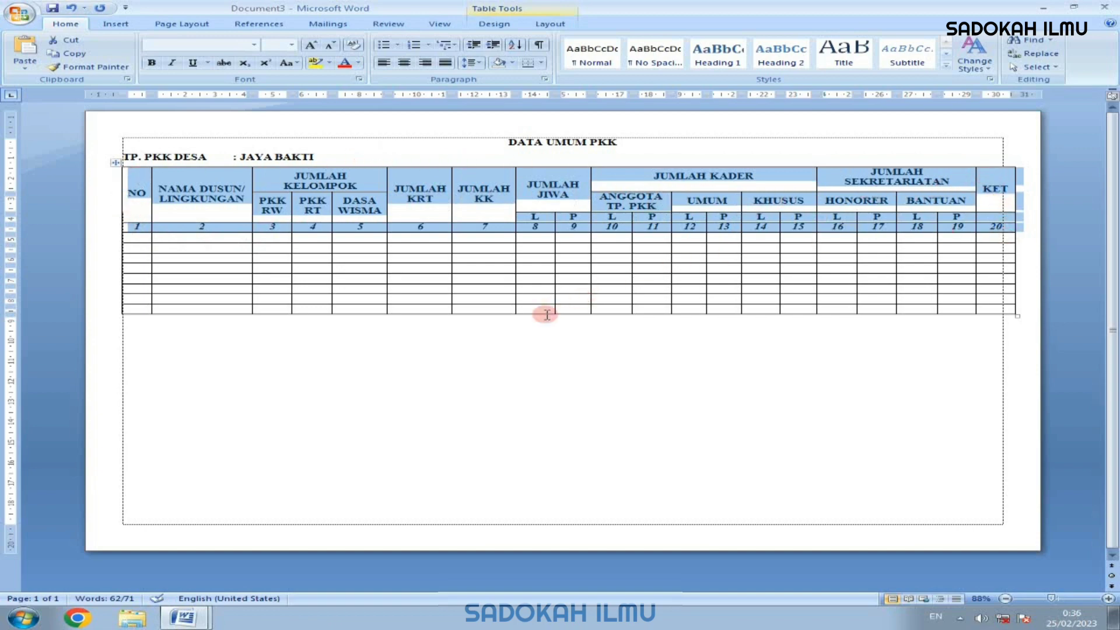
Apply 1 ½ pt borders to all edges of the selected header rows, down through the column-number row
{"action": "scroll", "coordinate": [542, 315], "scroll_direction": "up", "scroll_amount": 6}
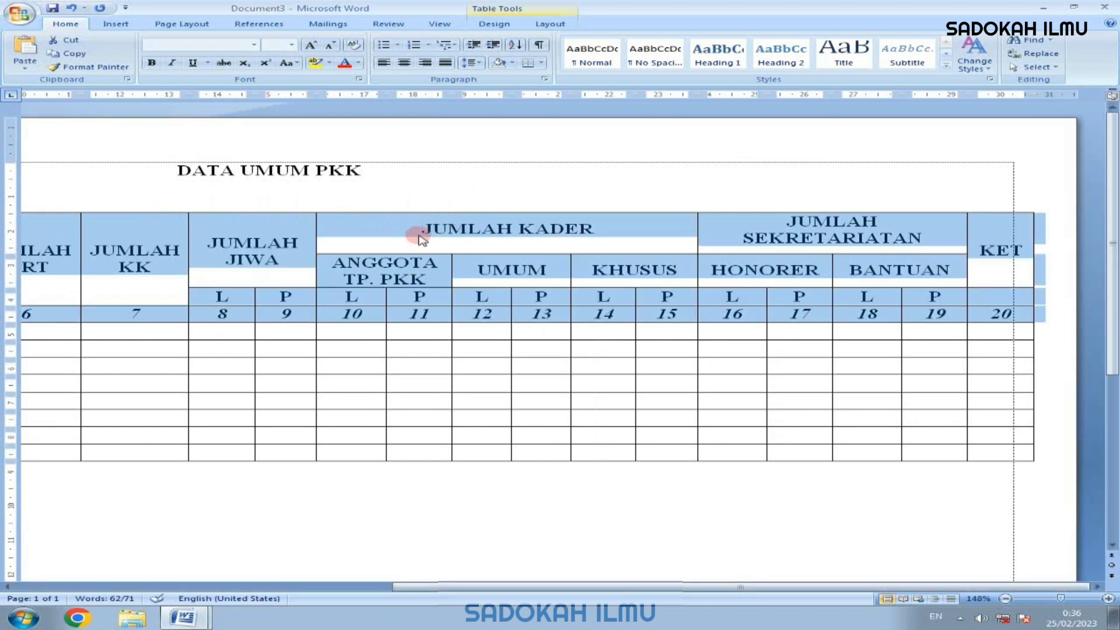
{"action": "scroll", "coordinate": [429, 239], "scroll_direction": "down", "scroll_amount": 5, "text": "ctrl"}
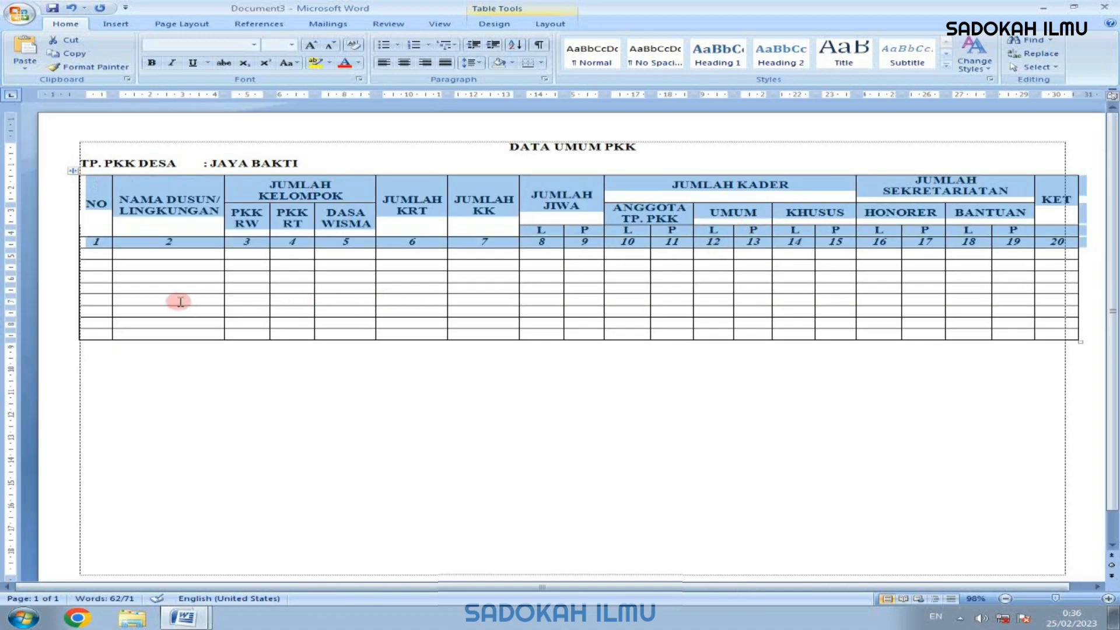
{"action": "right_click", "coordinate": [348, 193]}
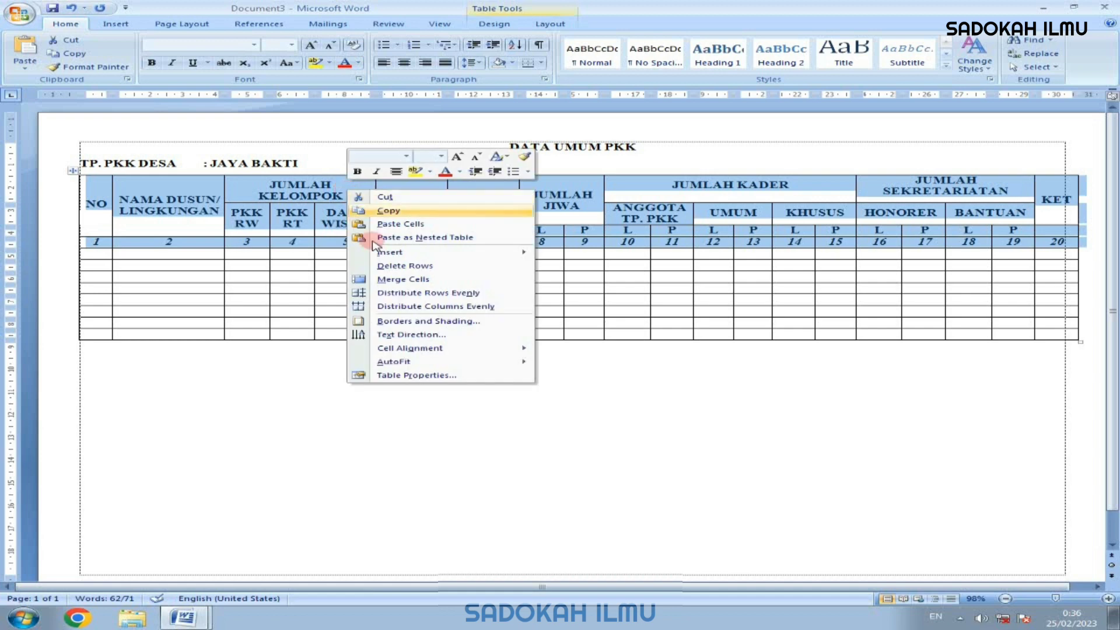
{"action": "left_click", "coordinate": [395, 323]}
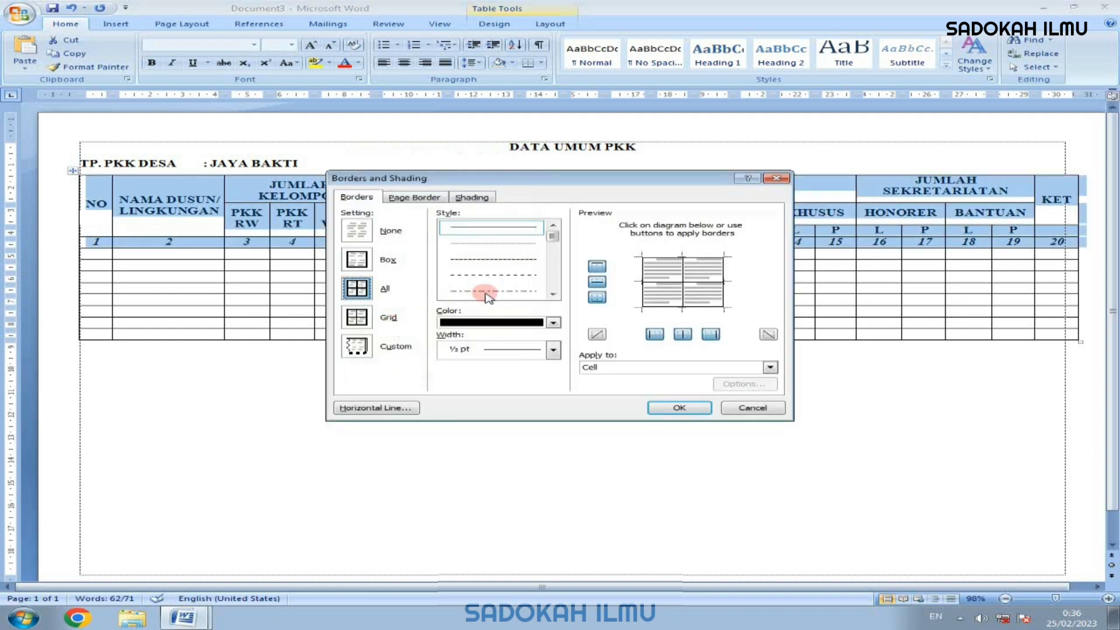
{"action": "left_click", "coordinate": [366, 291]}
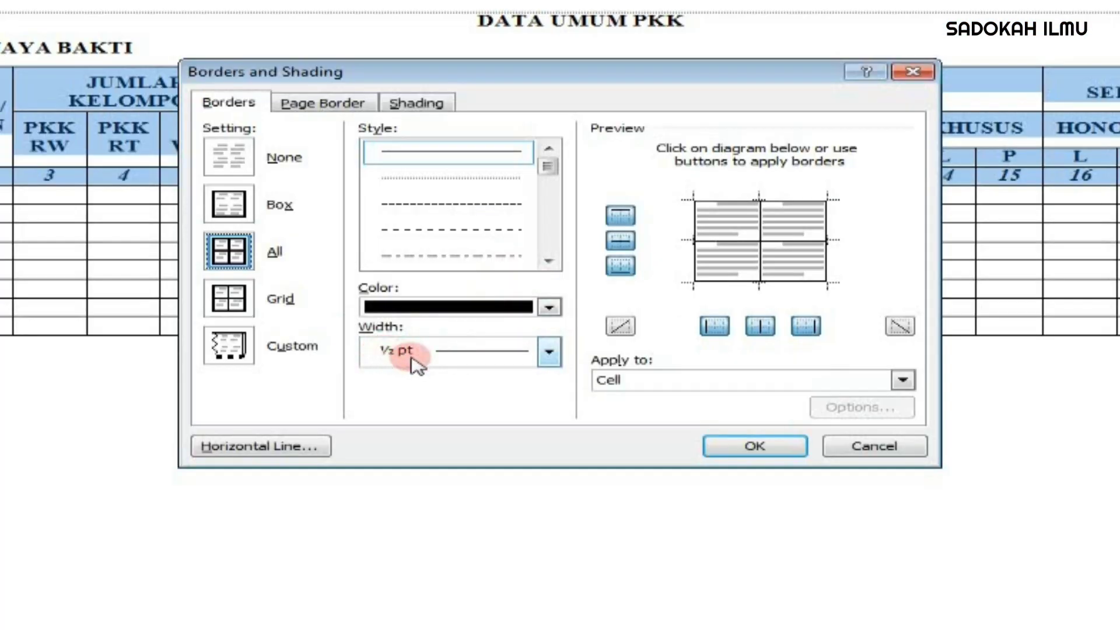
{"action": "left_click", "coordinate": [548, 352]}
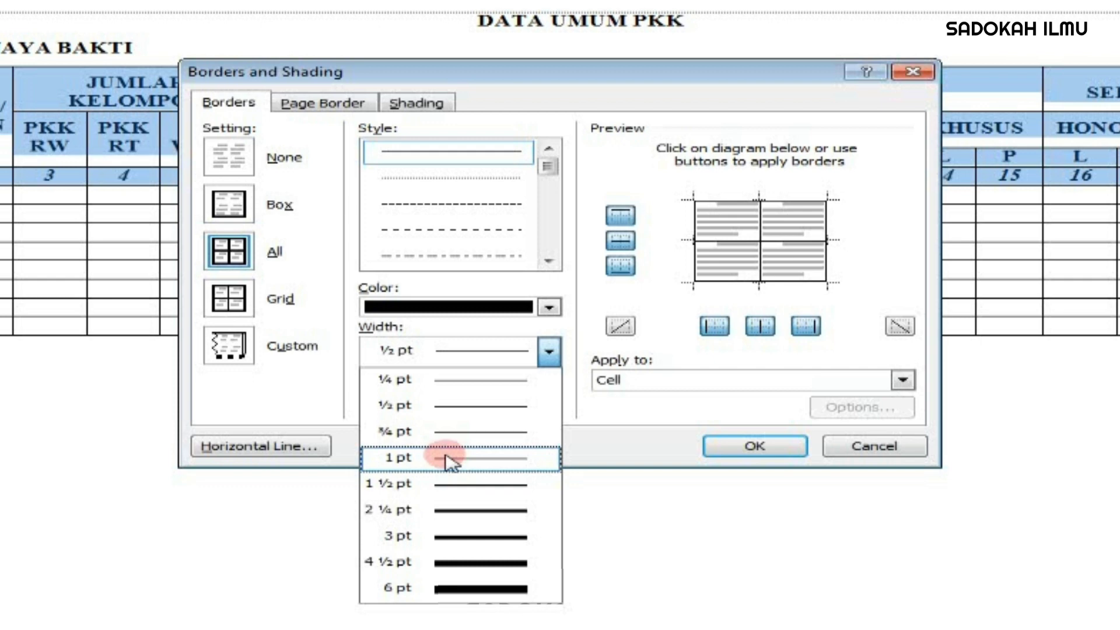
{"action": "left_click", "coordinate": [424, 484]}
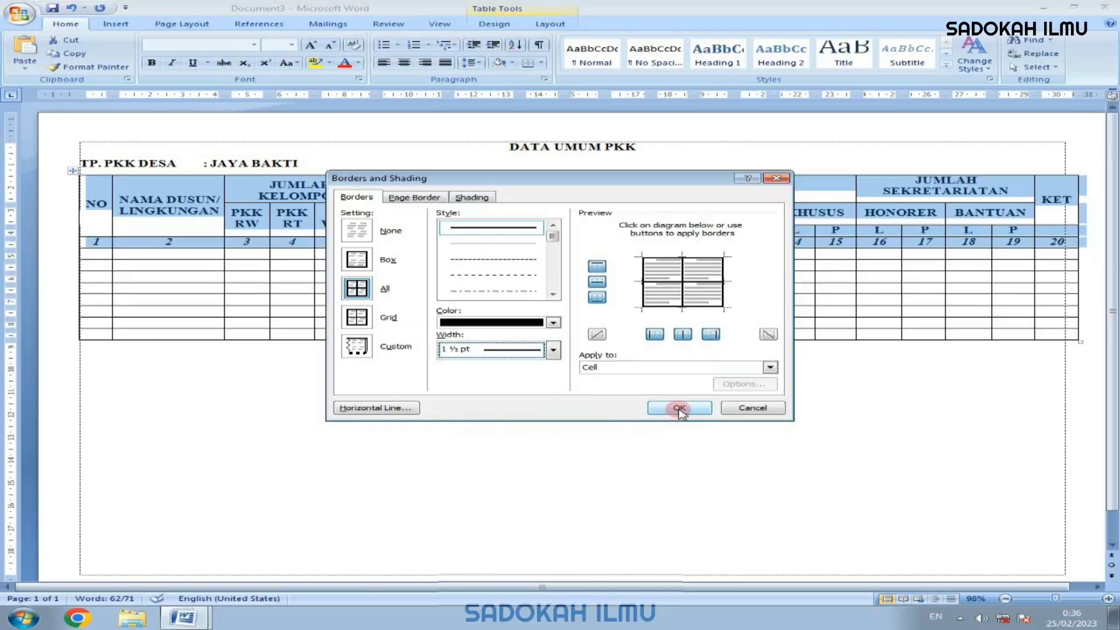
{"action": "left_click", "coordinate": [680, 409]}
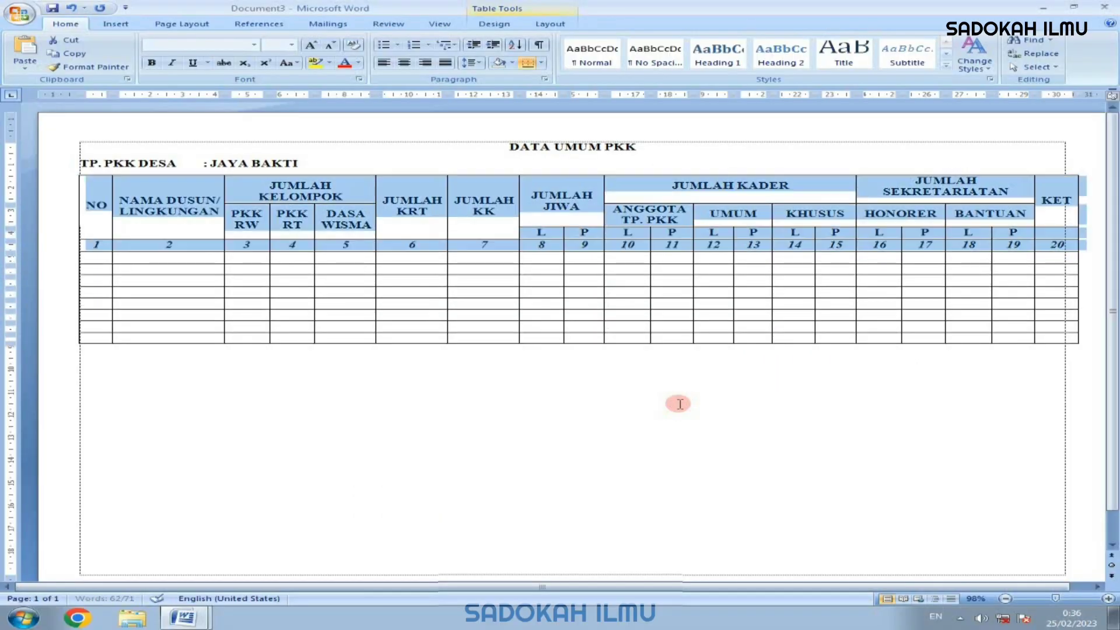
{"action": "left_click", "coordinate": [198, 251]}
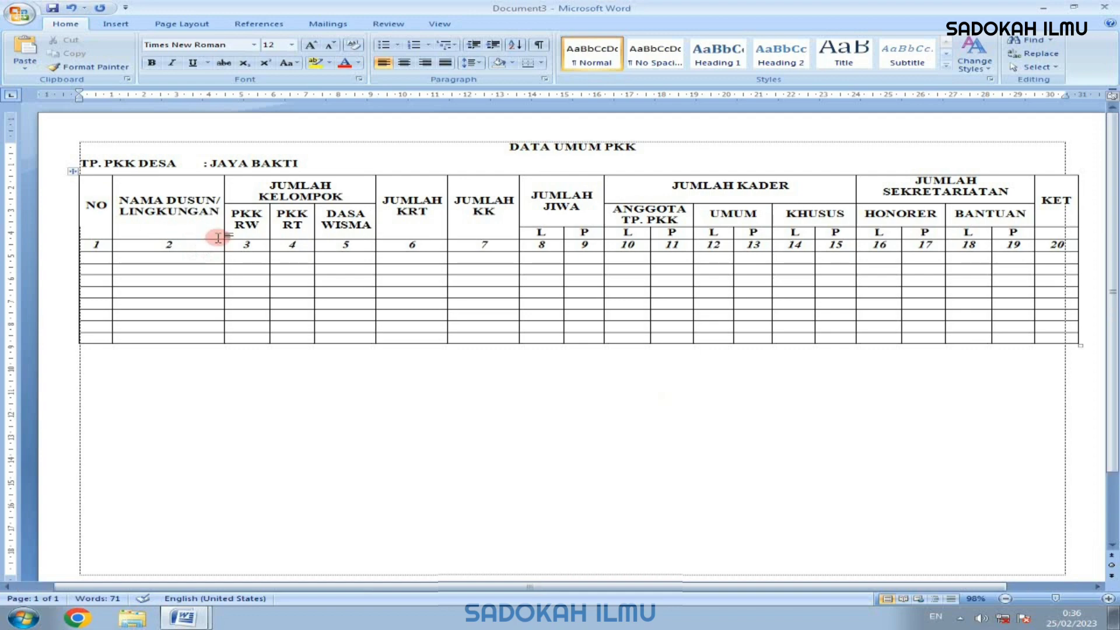
{"action": "scroll", "coordinate": [220, 245], "scroll_direction": "up", "scroll_amount": 5, "text": "ctrl"}
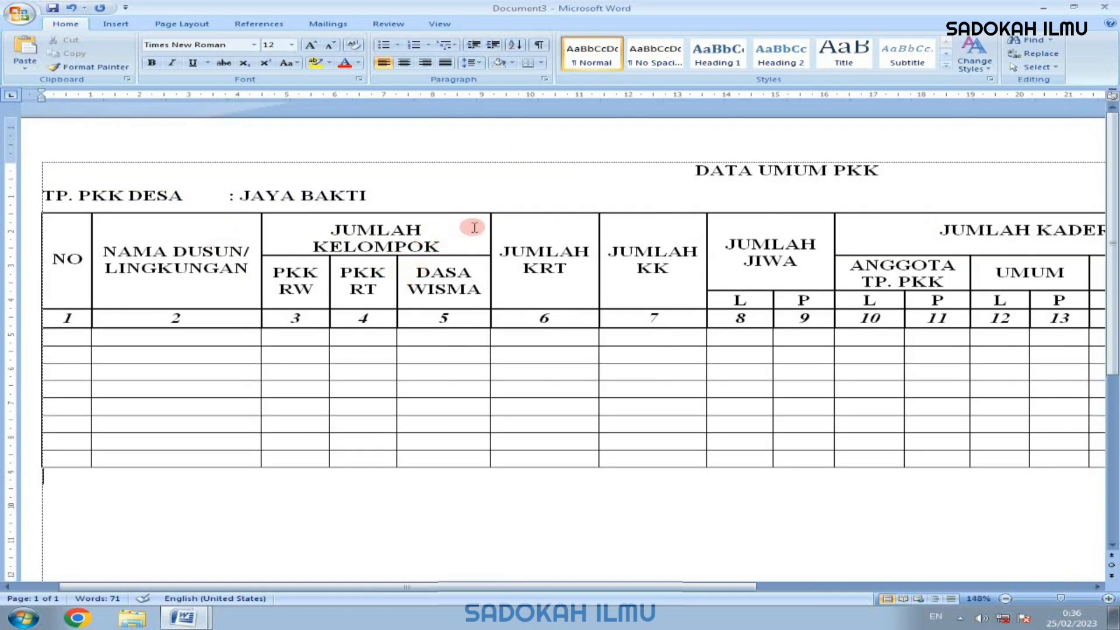
{"action": "scroll", "coordinate": [511, 254], "scroll_direction": "up", "scroll_amount": 1, "text": "ctrl"}
{"action": "scroll", "coordinate": [432, 429], "scroll_direction": "down", "scroll_amount": 5}
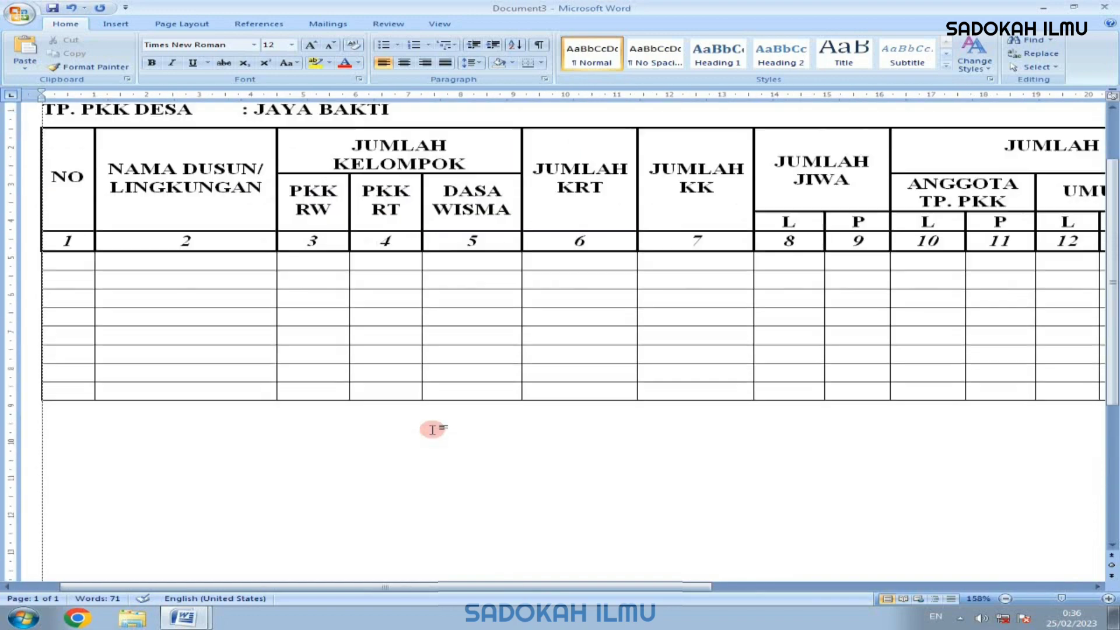
{"action": "scroll", "coordinate": [473, 255], "scroll_direction": "up", "scroll_amount": 2}
{"action": "scroll", "coordinate": [443, 319], "scroll_direction": "down", "scroll_amount": 5, "text": "ctrl"}
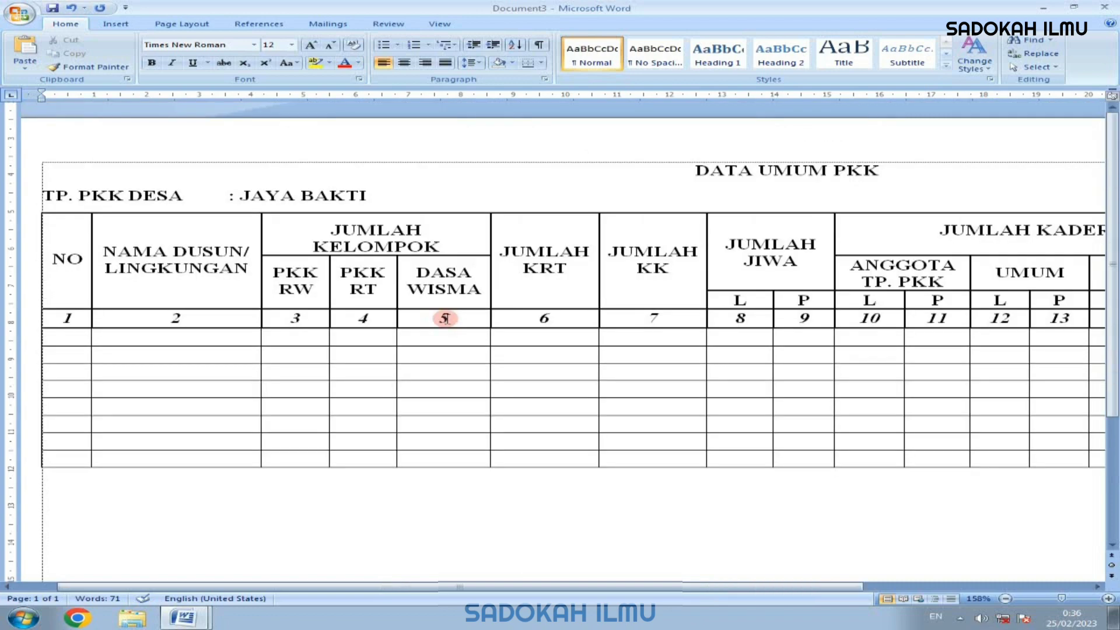
{"action": "scroll", "coordinate": [444, 319], "scroll_direction": "down", "scroll_amount": 1, "text": "ctrl"}
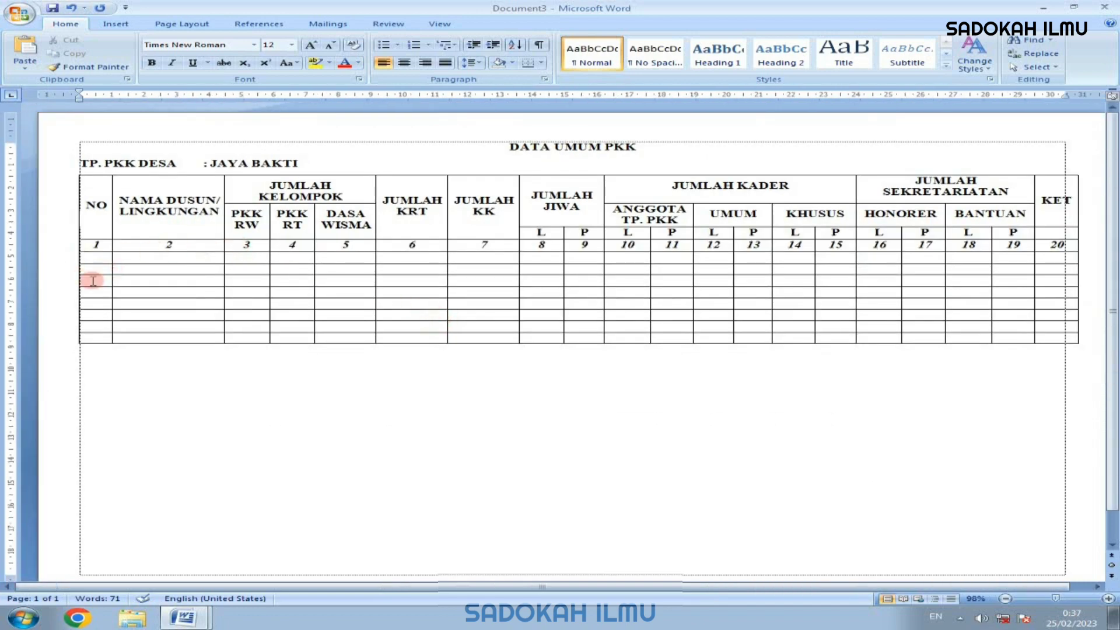
Number the first six data rows 1 to 6 in the NO column
{"action": "left_click", "coordinate": [95, 259]}
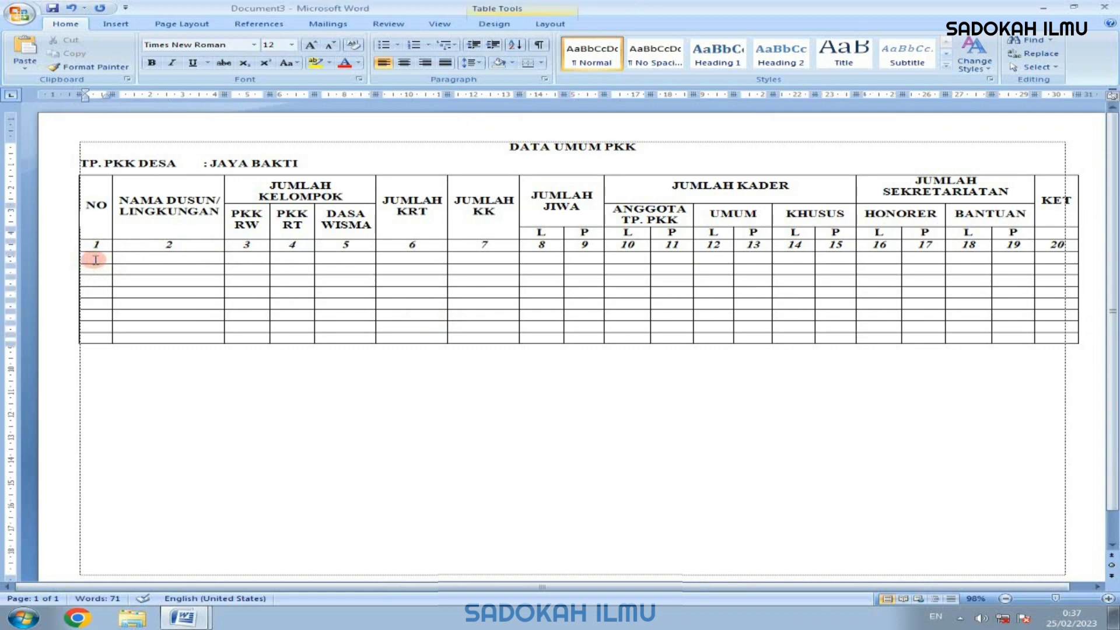
{"action": "type", "text": "1"}
{"action": "left_click", "coordinate": [93, 269]}
{"action": "type", "text": "2"}
{"action": "left_click", "coordinate": [93, 280]}
{"action": "type", "text": "3"}
{"action": "left_click", "coordinate": [92, 292]}
{"action": "type", "text": "4"}
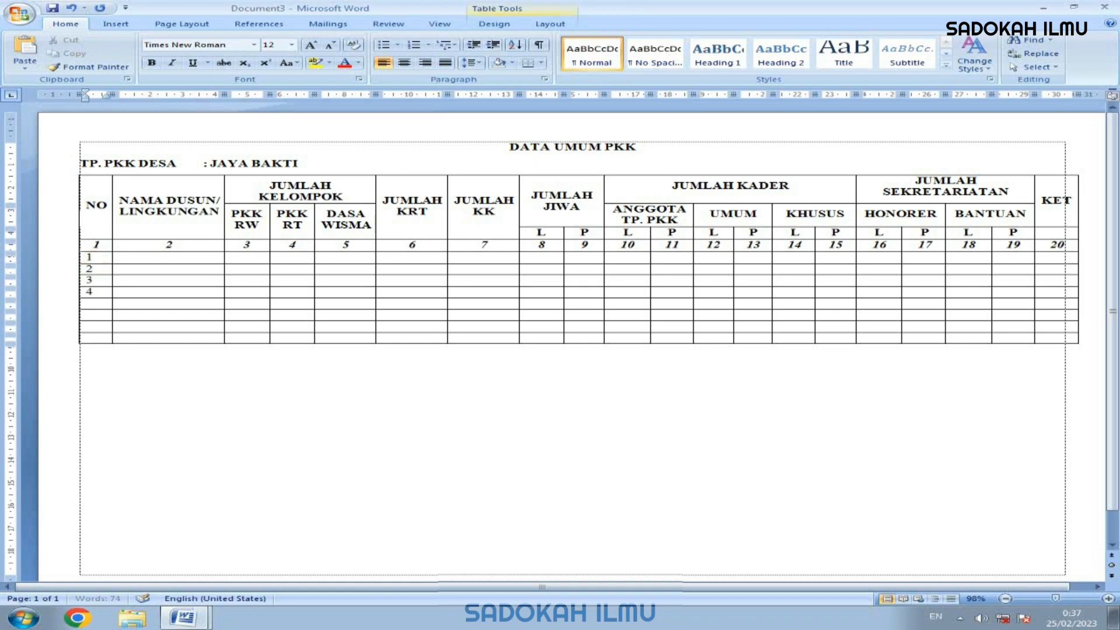
{"action": "left_click", "coordinate": [92, 302]}
{"action": "type", "text": "5"}
{"action": "left_click", "coordinate": [92, 315]}
{"action": "type", "text": "6"}
Center the row numbers 1 to 6 in the NO column
{"action": "left_click", "coordinate": [95, 260]}
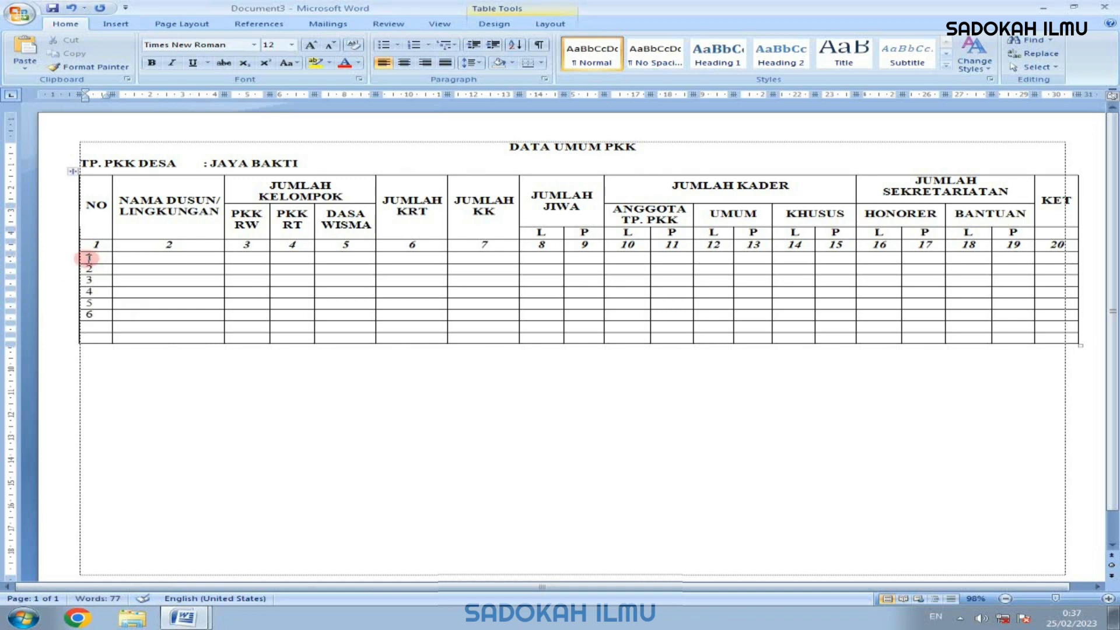
{"action": "left_click_drag", "start_coordinate": [87, 257], "coordinate": [59, 320]}
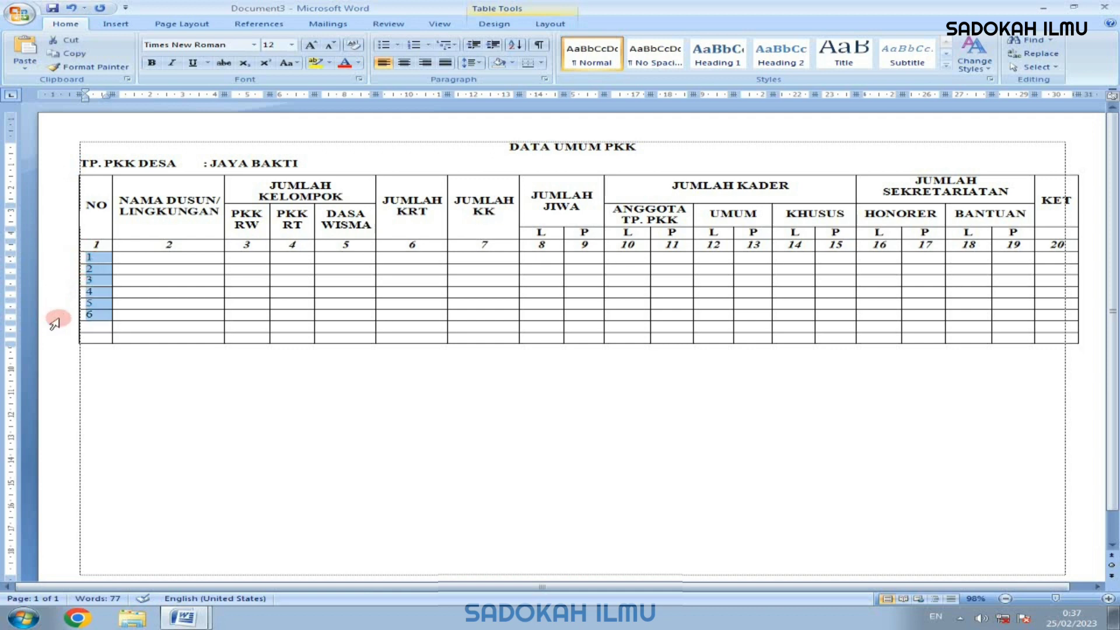
{"action": "key", "text": "ctrl+e"}
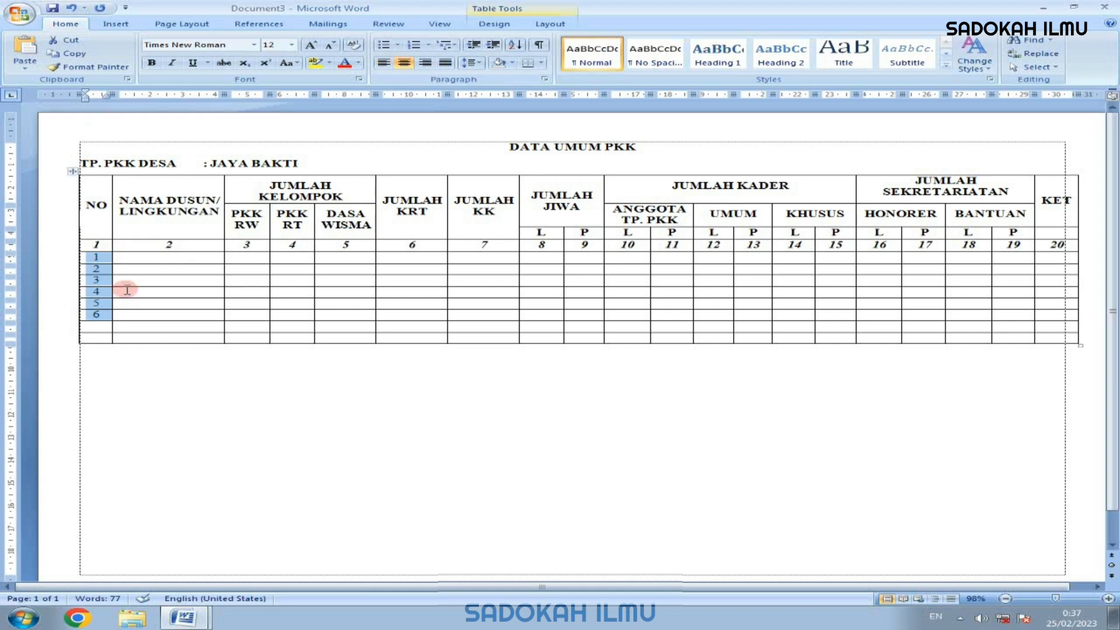
Enter DUSUN I as the first NAMA DUSUN/LINGKUNGAN entry and copy the word DUSUN into the cells of rows 2 to 6
{"action": "left_click", "coordinate": [143, 258]}
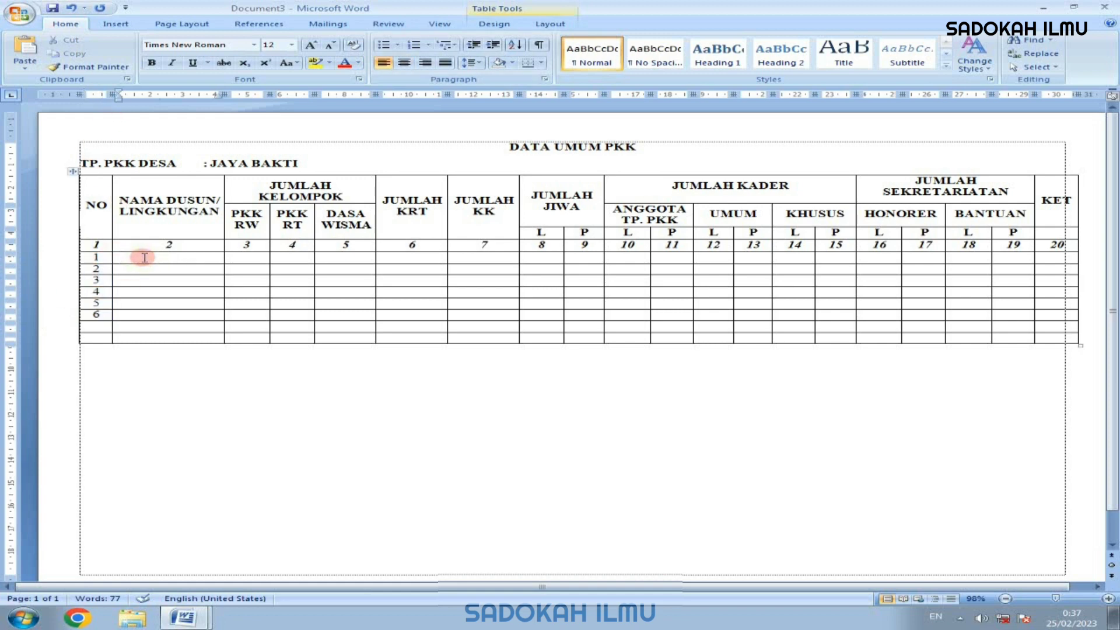
{"action": "type", "text": "DUSUN I"}
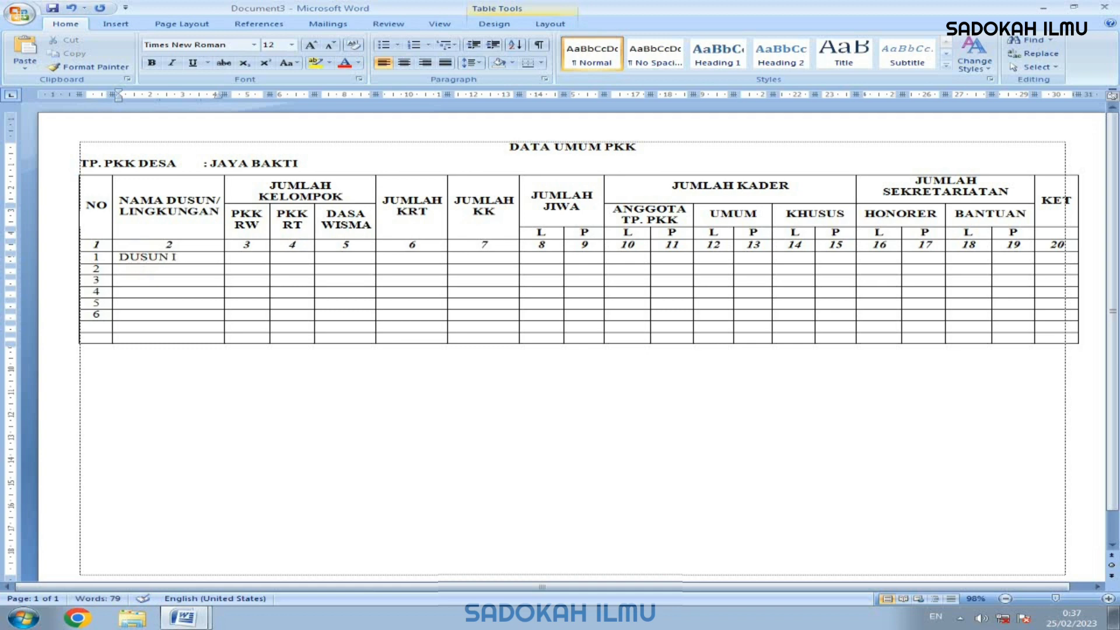
{"action": "left_click", "coordinate": [144, 256]}
{"action": "double_click", "coordinate": [141, 256]}
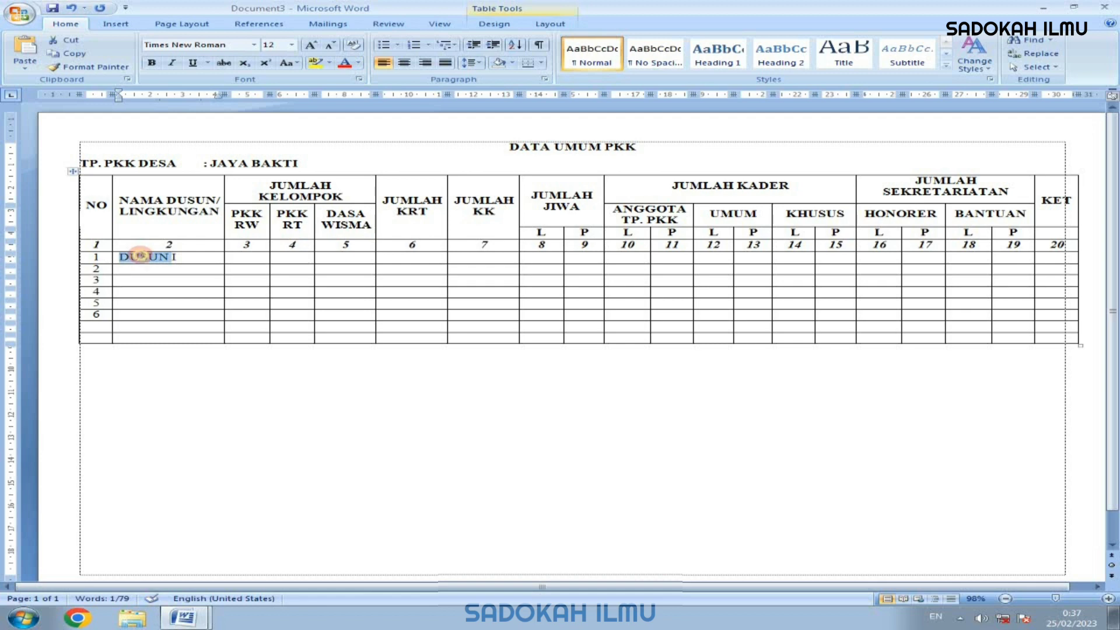
{"action": "left_click", "coordinate": [140, 257]}
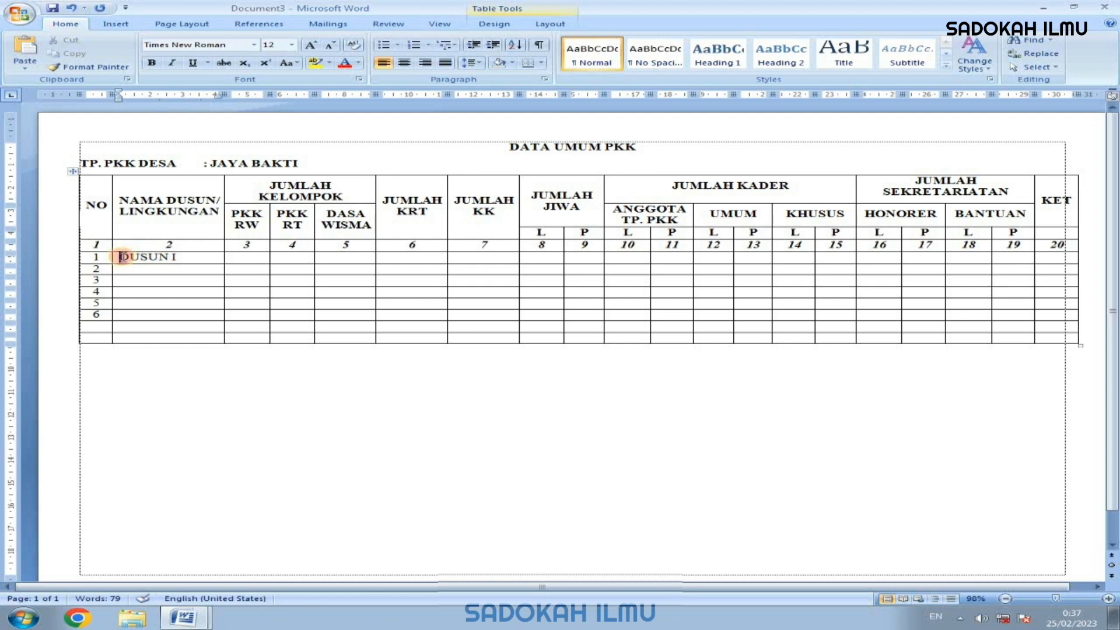
{"action": "left_click_drag", "start_coordinate": [125, 256], "coordinate": [167, 259]}
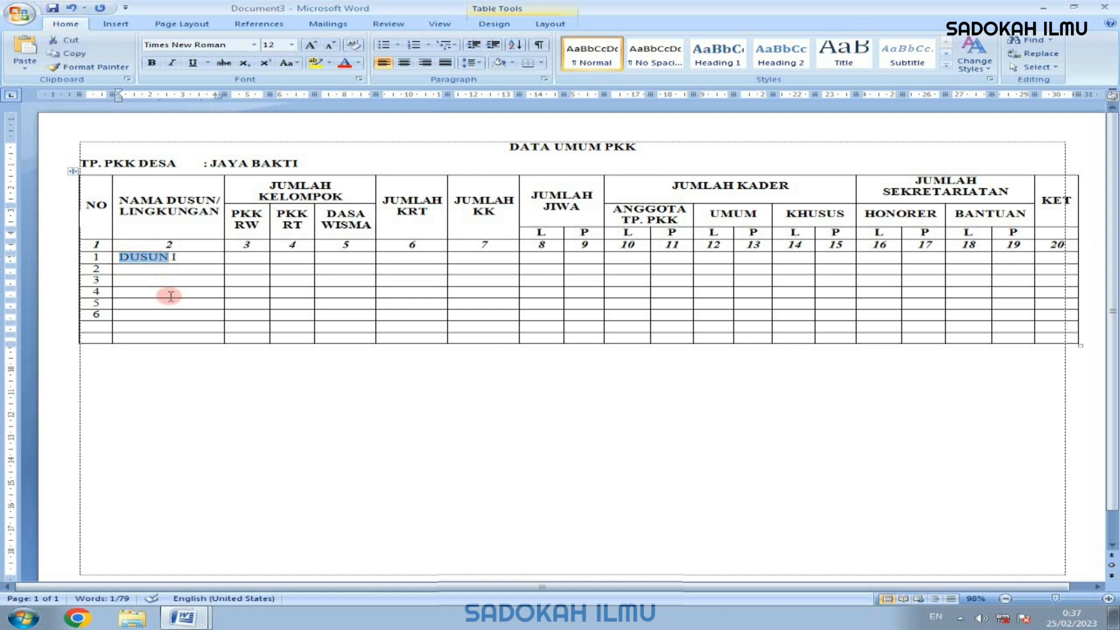
{"action": "left_click", "coordinate": [73, 53]}
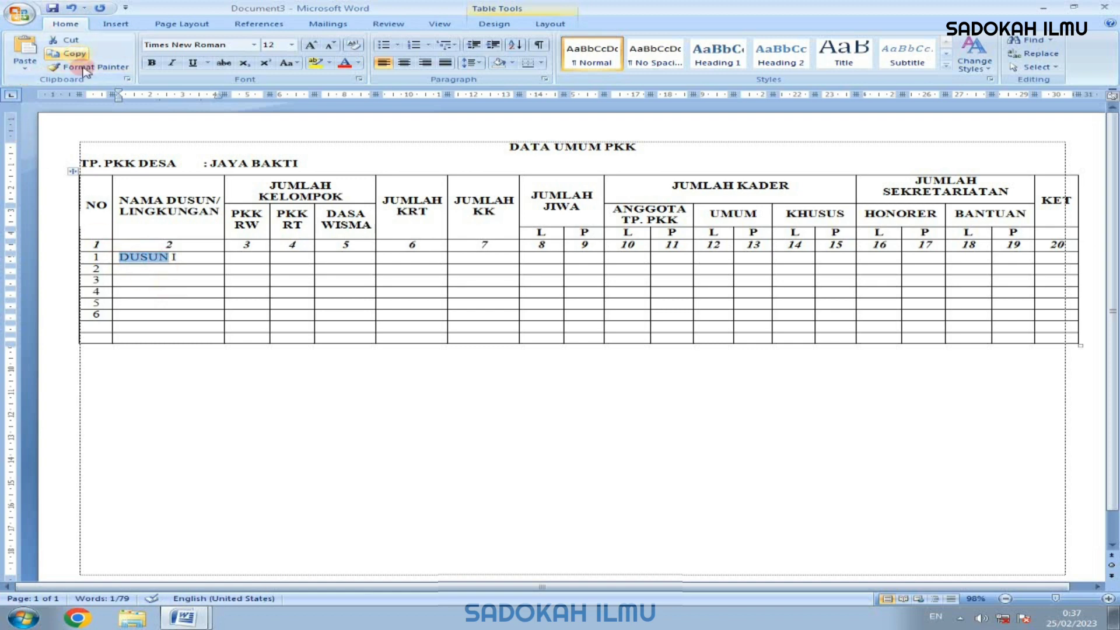
{"action": "left_click", "coordinate": [137, 271]}
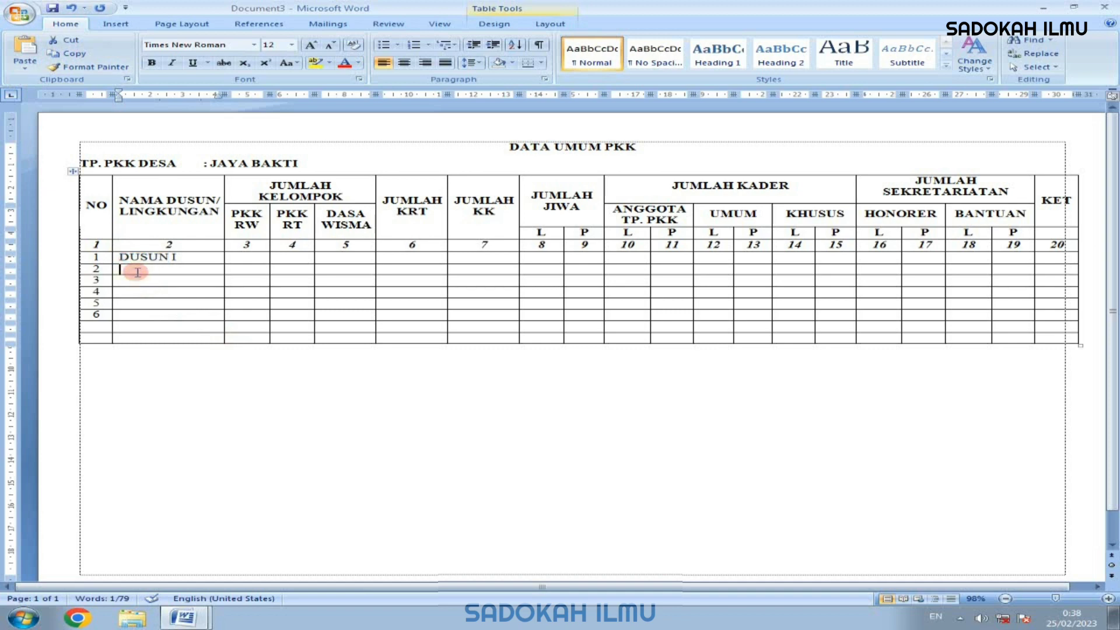
{"action": "left_click_drag", "start_coordinate": [136, 272], "coordinate": [138, 311]}
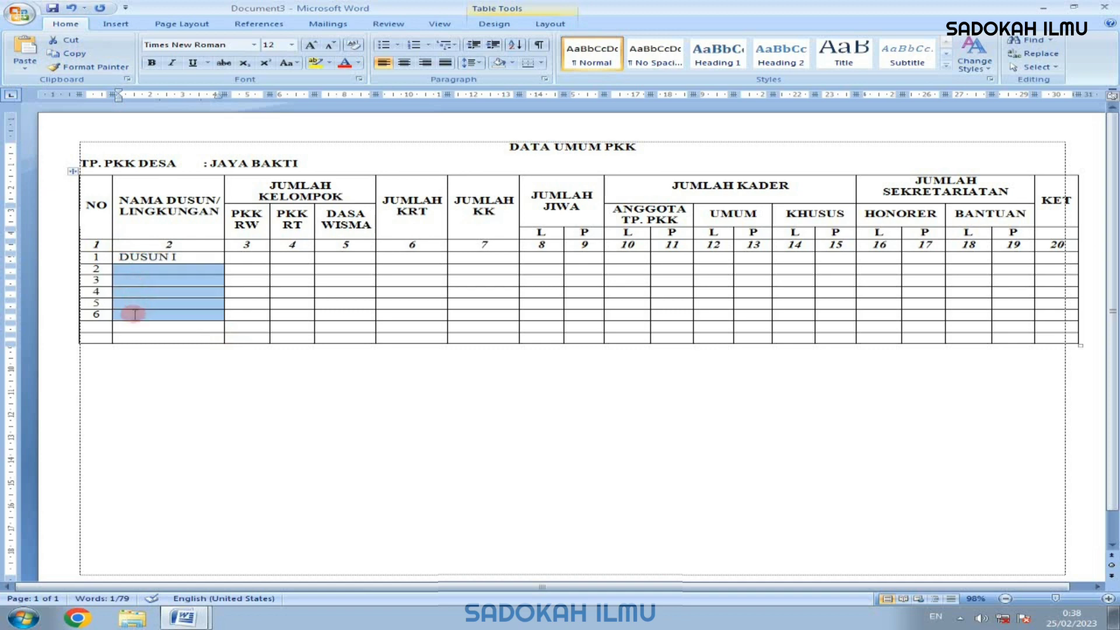
{"action": "left_click", "coordinate": [25, 58]}
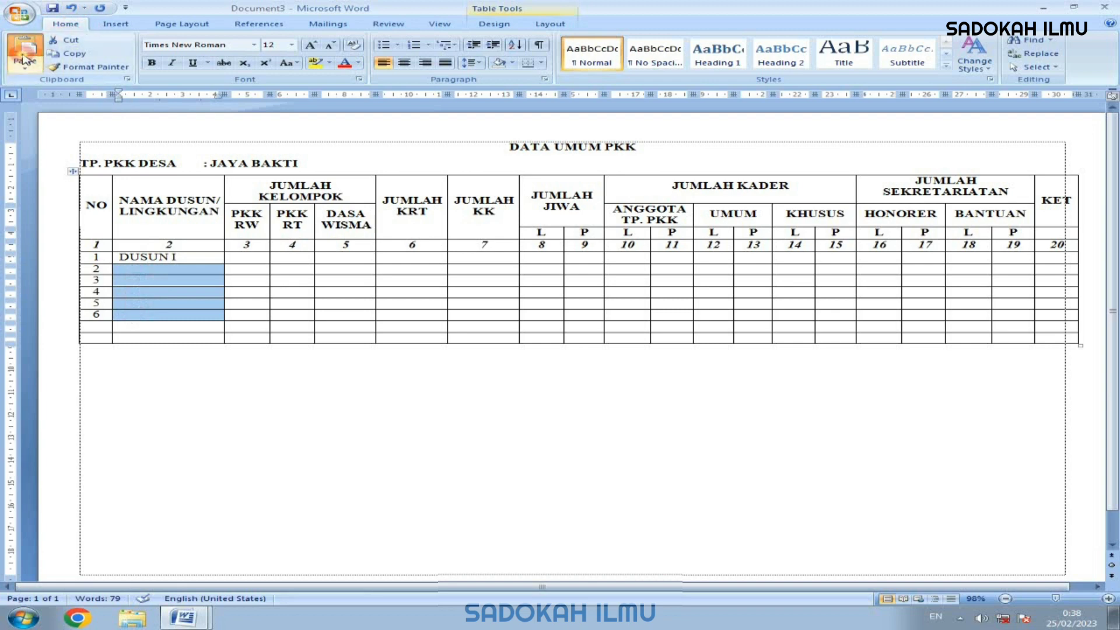
Complete the copied DUSUN entries in rows 2 to 6 with the Roman numerals II, III, IV, V and VI
{"action": "left_click", "coordinate": [182, 270]}
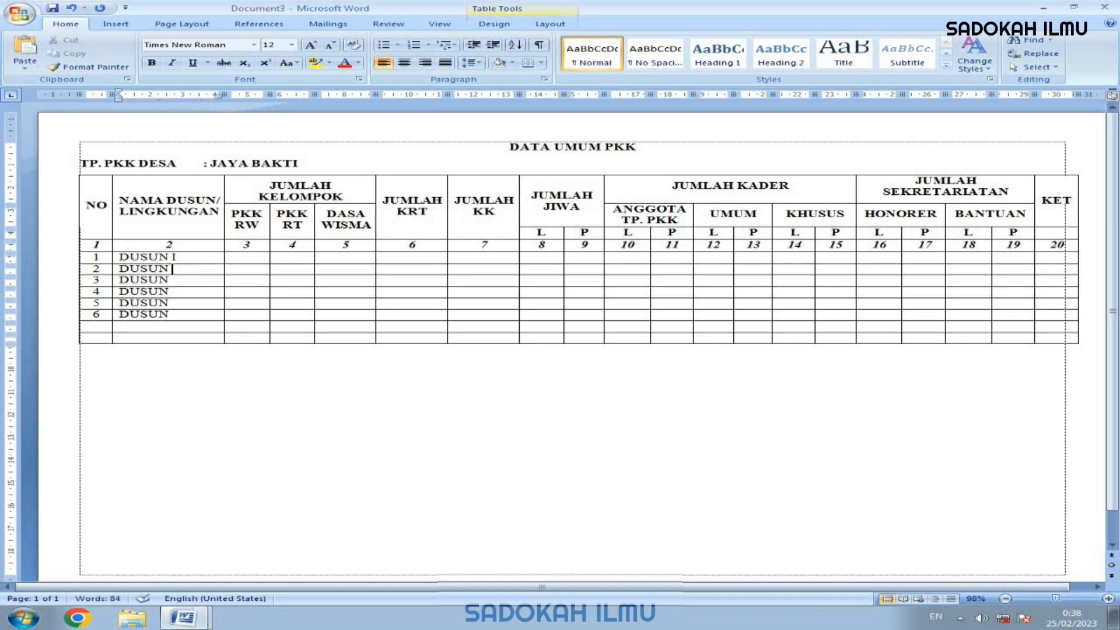
{"action": "type", "text": "III"}
{"action": "key", "text": "Down"}
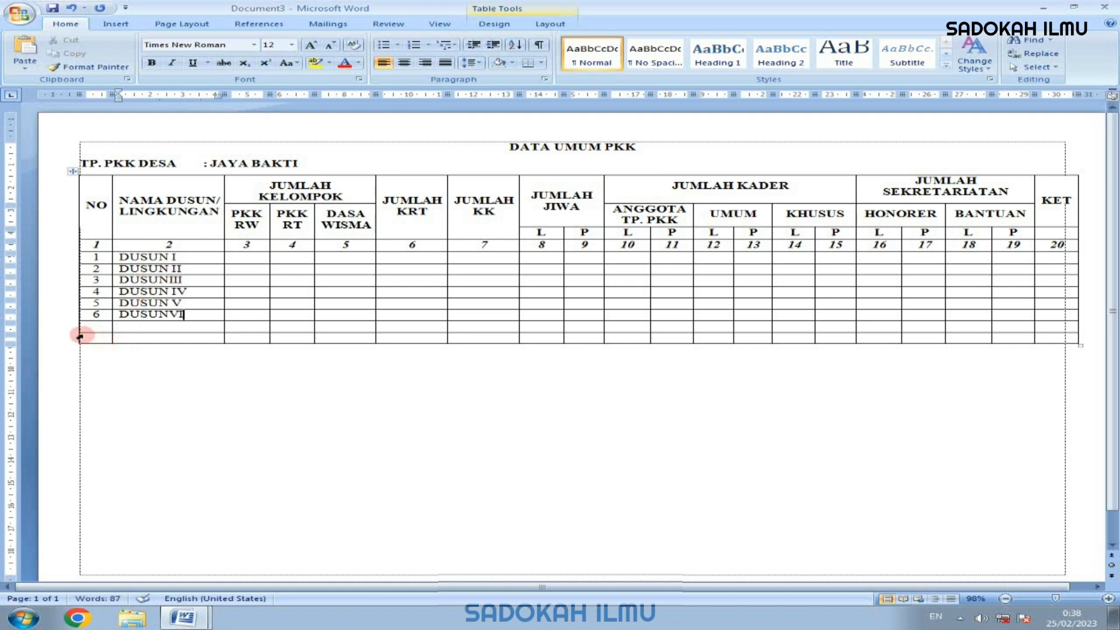
Check the label rows in the DATA UMUM PKK reference, then in Document3 merge the first two cells below DUSUN VI and enter DESA JAYA BAKTI
{"action": "left_click_drag", "start_coordinate": [100, 328], "coordinate": [121, 324]}
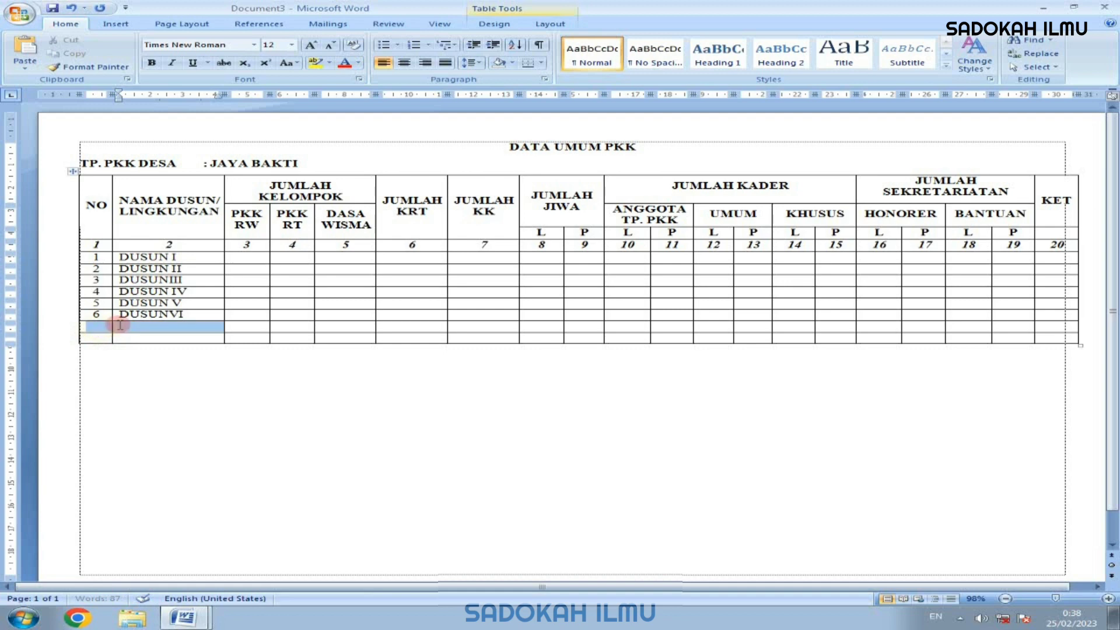
{"action": "left_click", "coordinate": [192, 607]}
{"action": "left_click", "coordinate": [201, 568]}
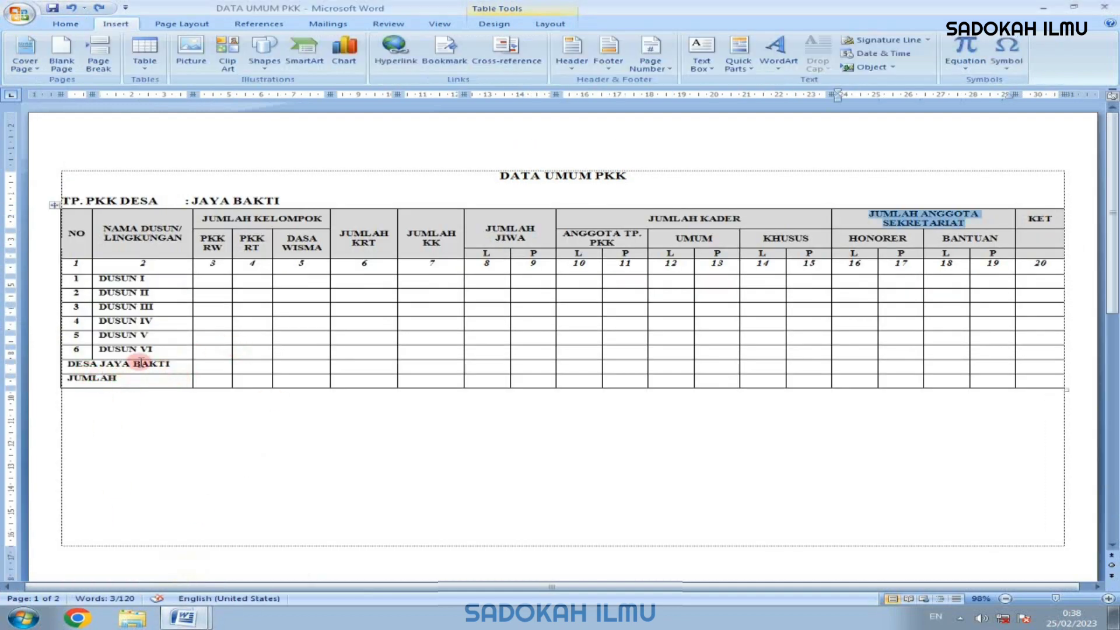
{"action": "left_click_drag", "start_coordinate": [60, 354], "coordinate": [107, 364]}
{"action": "left_click", "coordinate": [120, 491]}
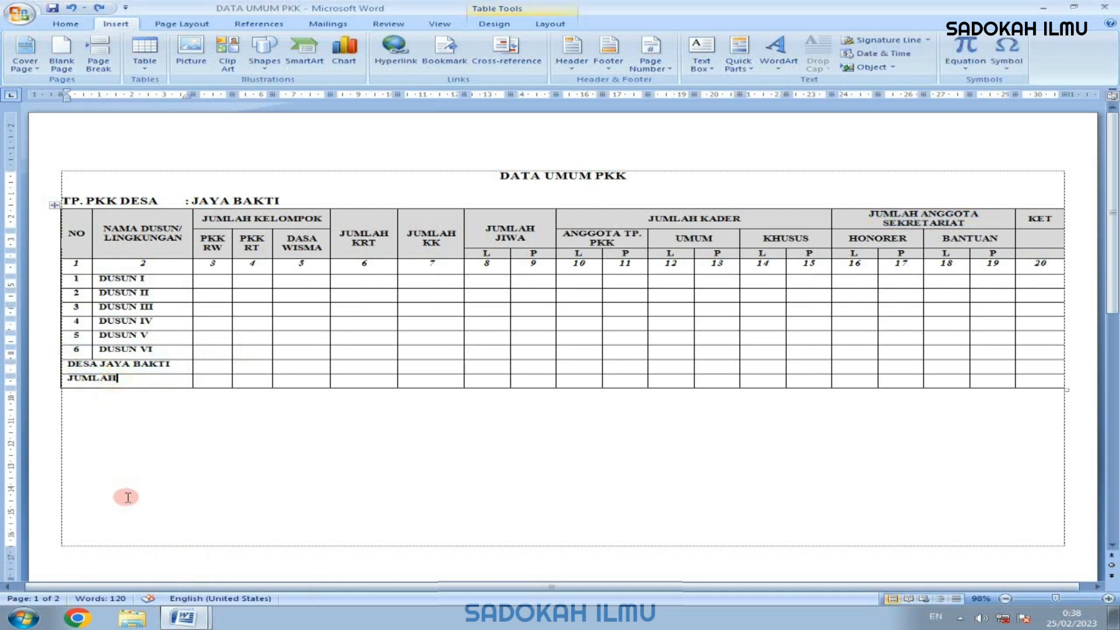
{"action": "left_click", "coordinate": [200, 617]}
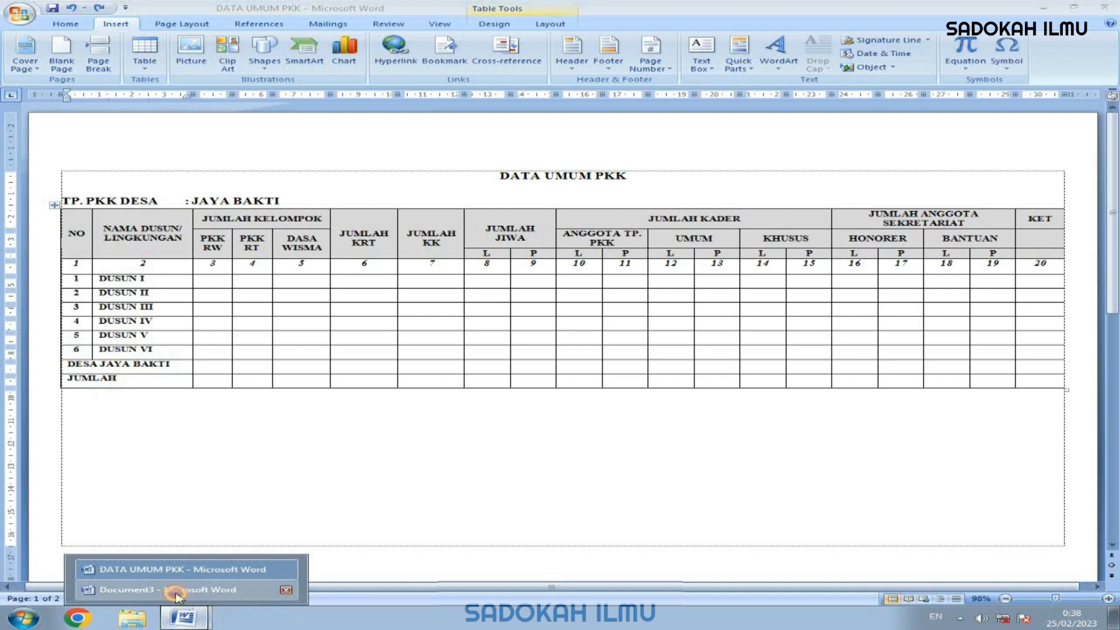
{"action": "left_click", "coordinate": [175, 589]}
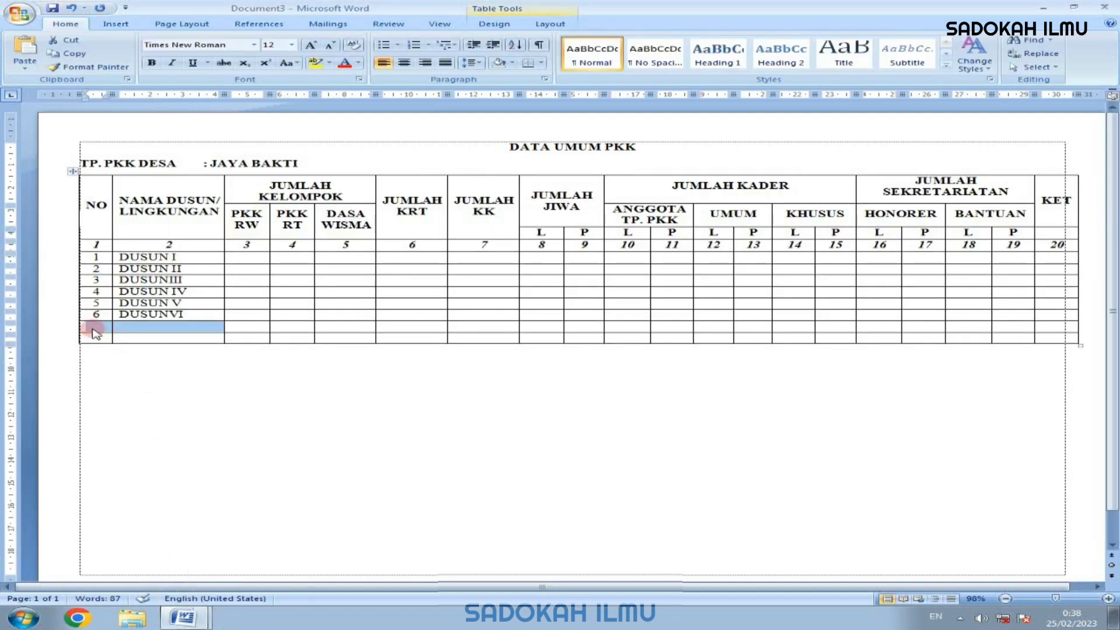
{"action": "right_click", "coordinate": [92, 330]}
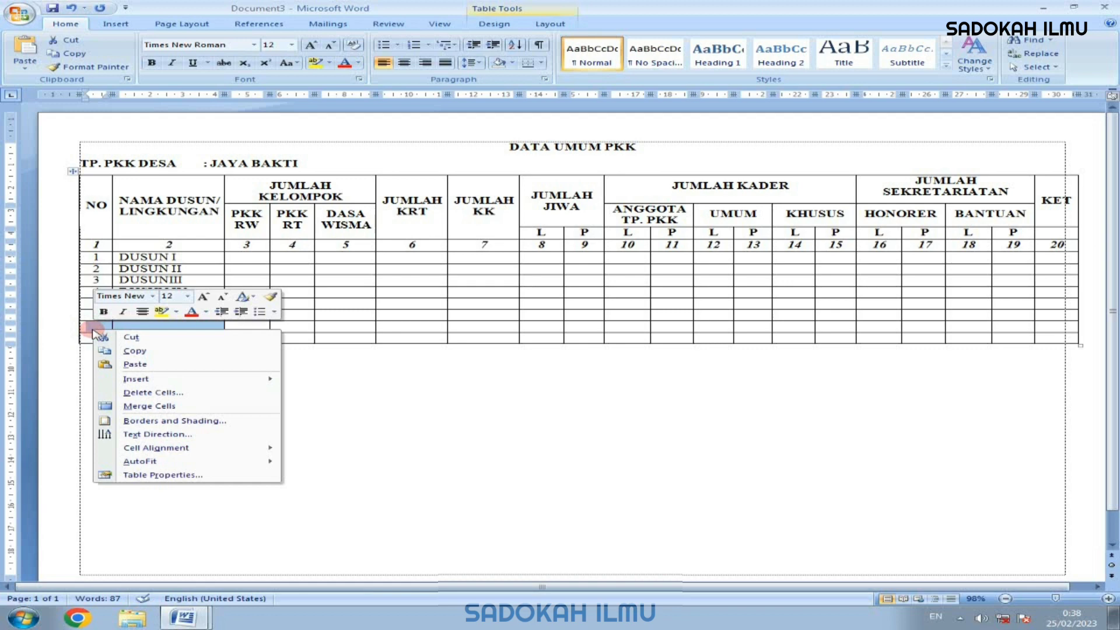
{"action": "left_click", "coordinate": [130, 407]}
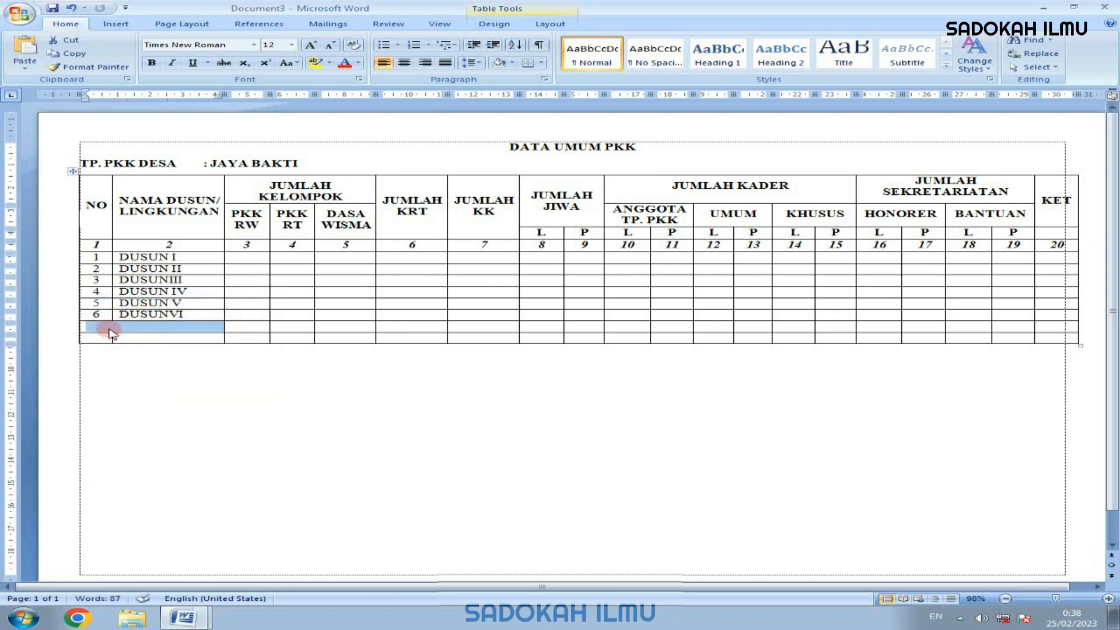
{"action": "left_click", "coordinate": [108, 325]}
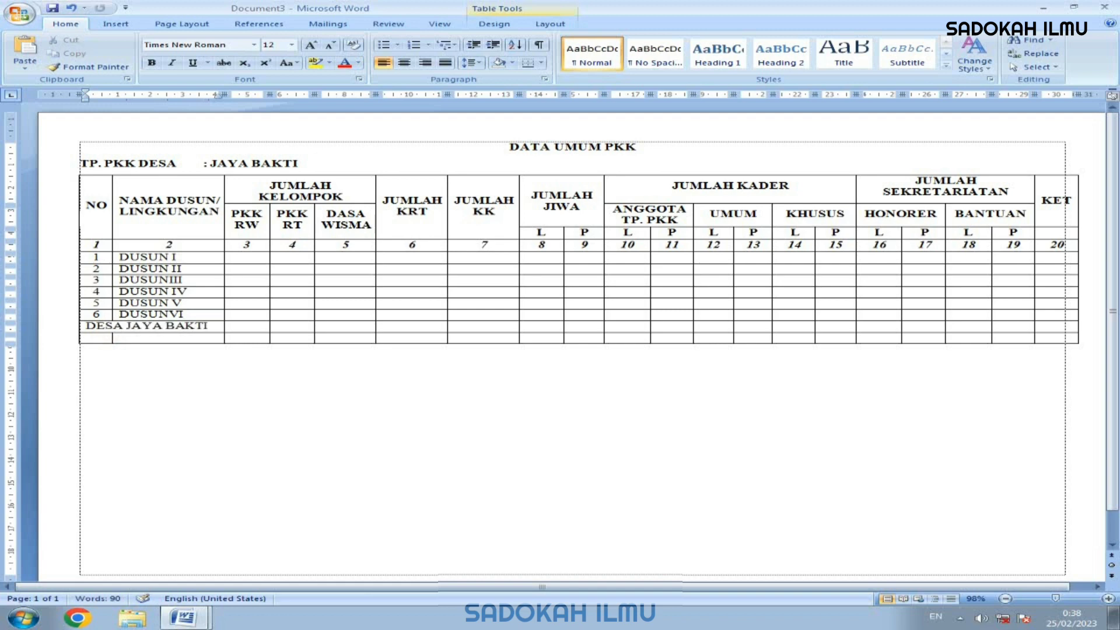
Merge the first two cells of the table's last row and enter TOTAL as its label
{"action": "left_click", "coordinate": [94, 339]}
{"action": "left_click_drag", "start_coordinate": [94, 339], "coordinate": [134, 343]}
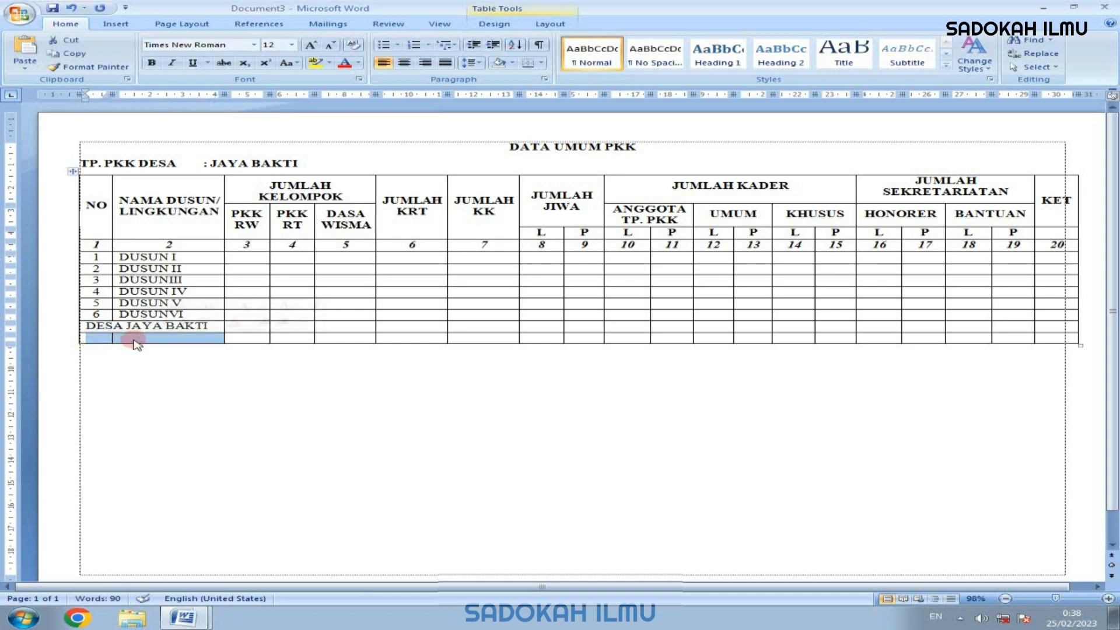
{"action": "right_click", "coordinate": [135, 342]}
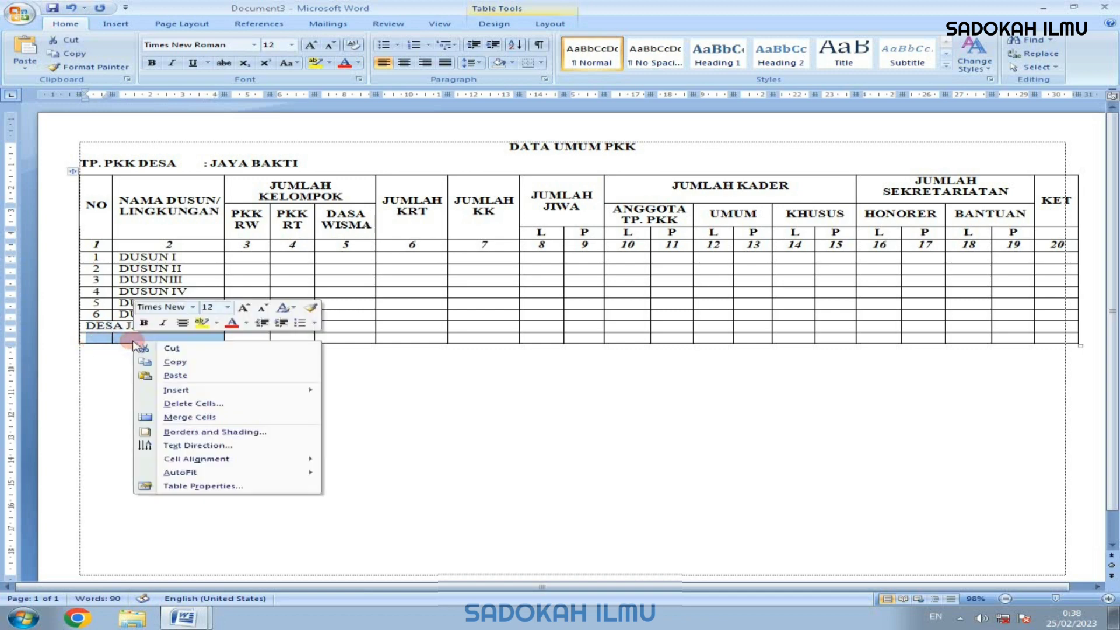
{"action": "left_click", "coordinate": [171, 417]}
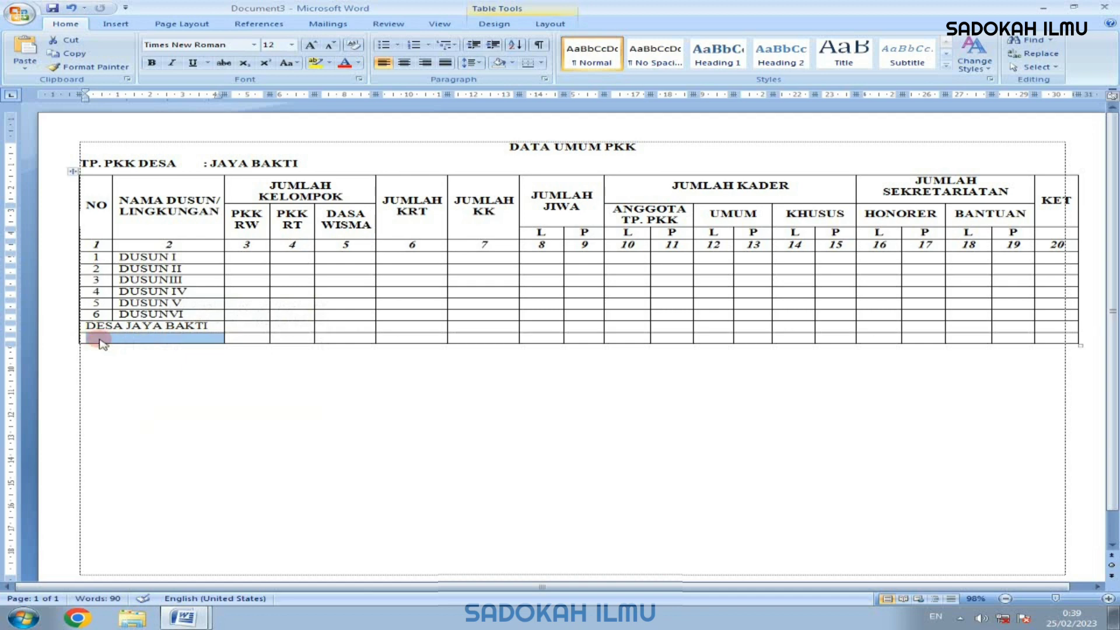
{"action": "left_click", "coordinate": [100, 340]}
{"action": "type", "text": "TTOTAL"}
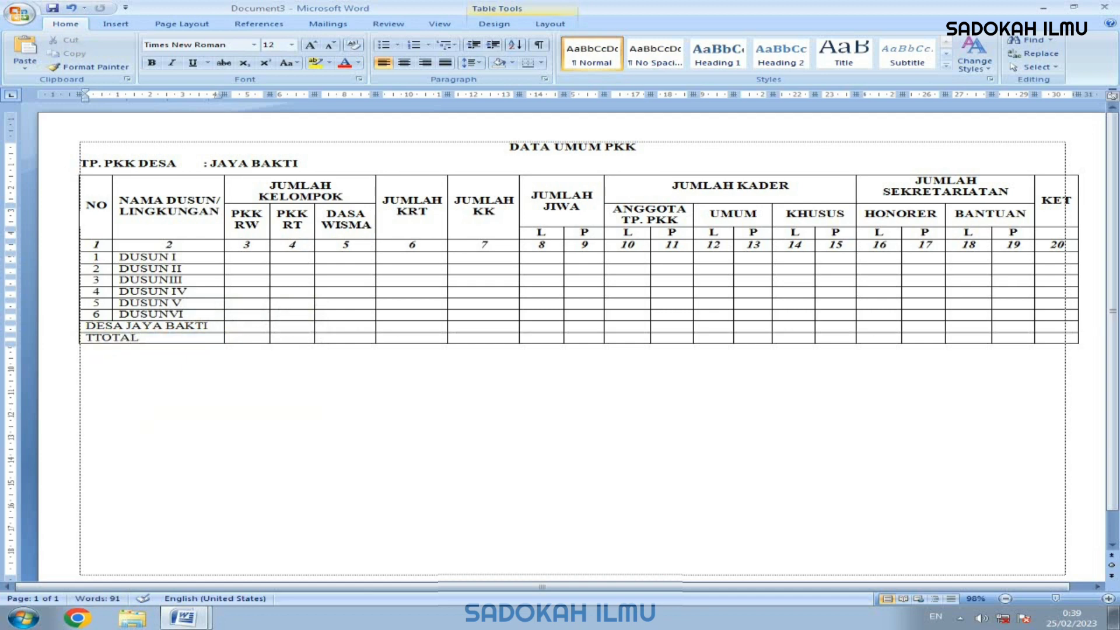
{"action": "left_click", "coordinate": [101, 340]}
{"action": "key", "text": "Delete"}
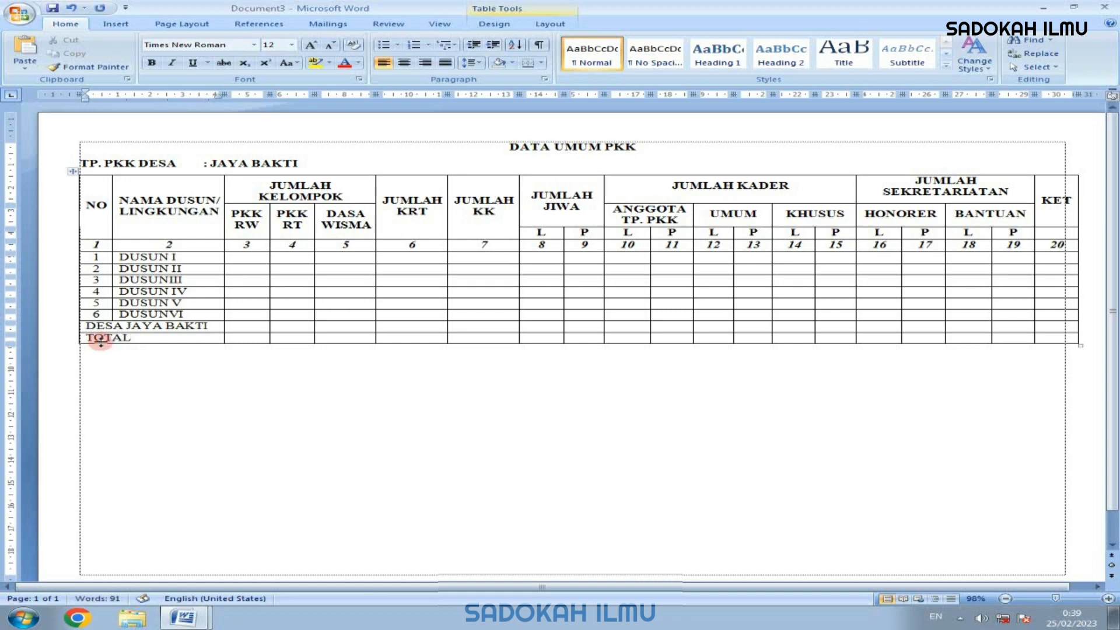
{"action": "left_click", "coordinate": [147, 338]}
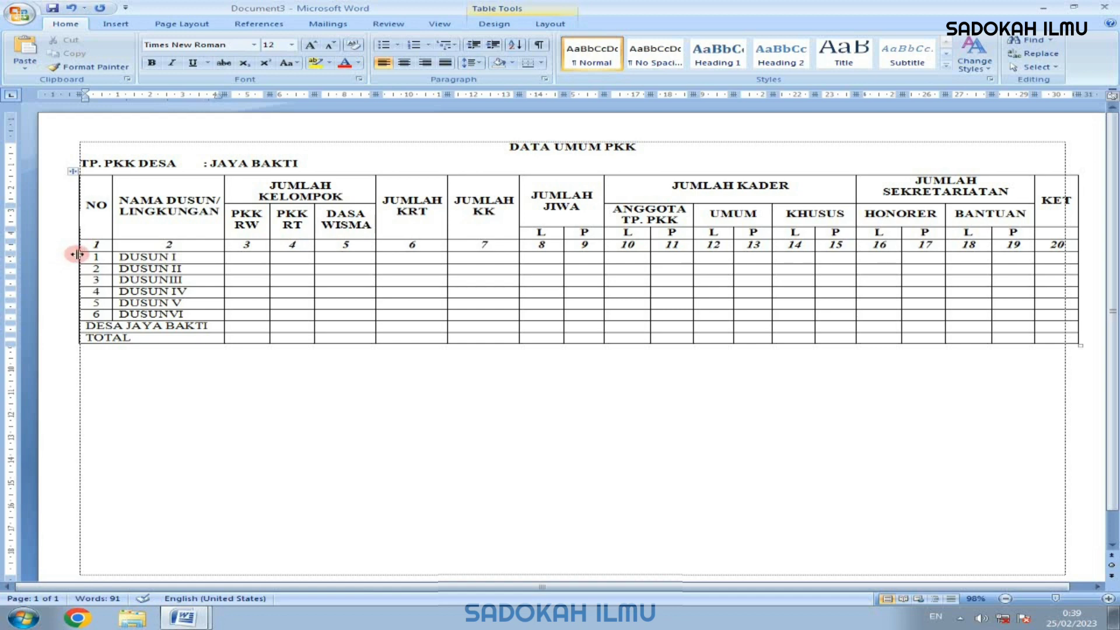
Set the line spacing to 1,5 for all rows from the italic column-number row down to the TOTAL row
{"action": "left_click_drag", "start_coordinate": [69, 260], "coordinate": [54, 338]}
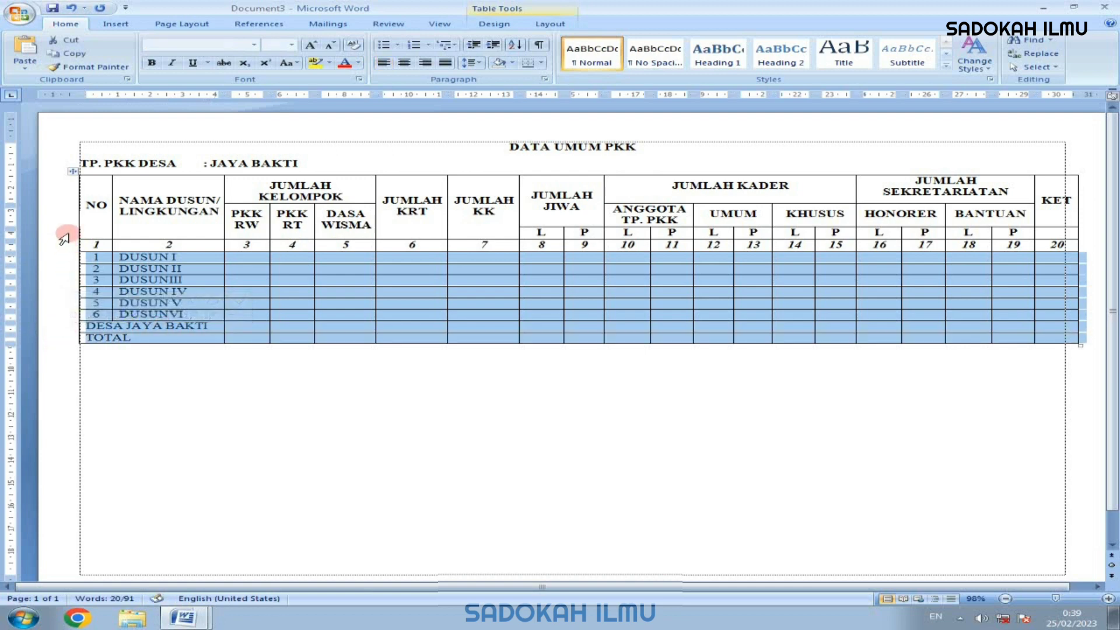
{"action": "left_click_drag", "start_coordinate": [59, 249], "coordinate": [61, 346]}
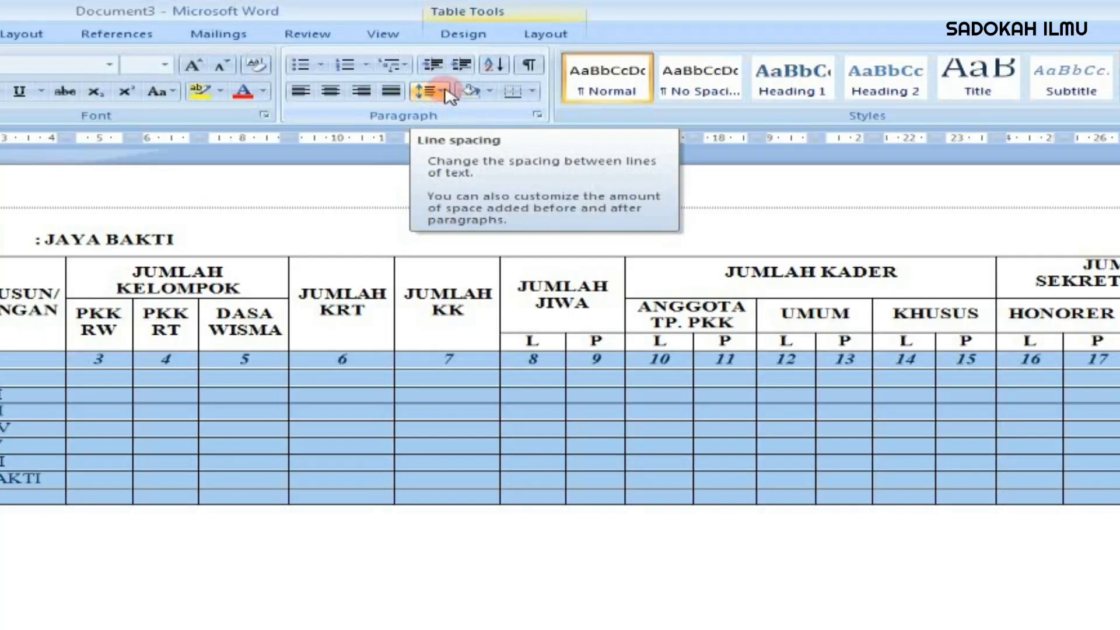
{"action": "left_click", "coordinate": [445, 92]}
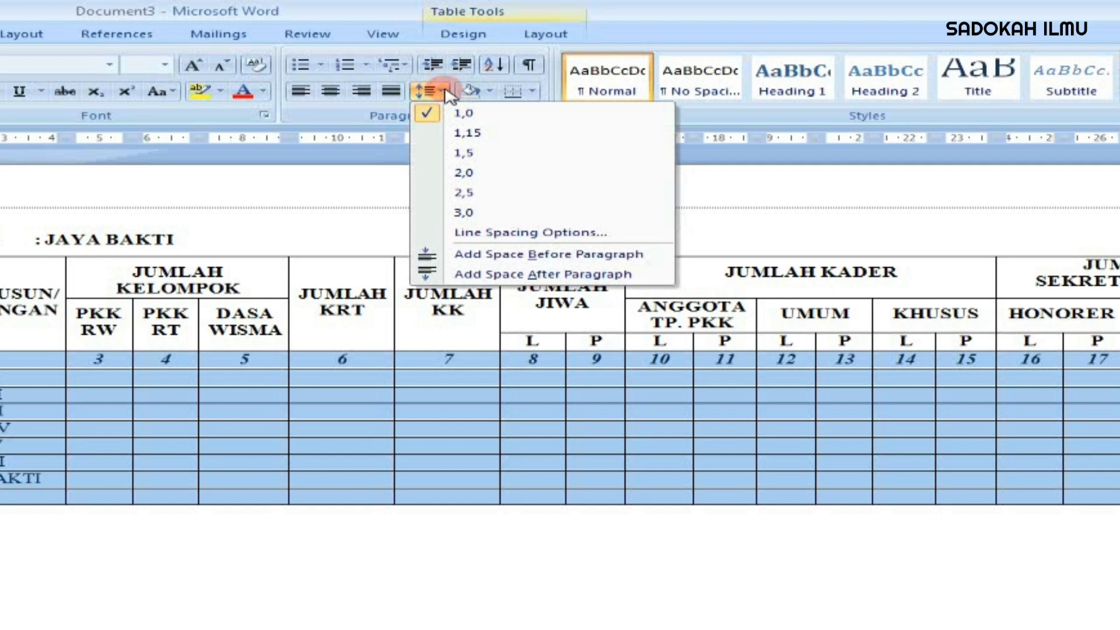
{"action": "left_click", "coordinate": [431, 152]}
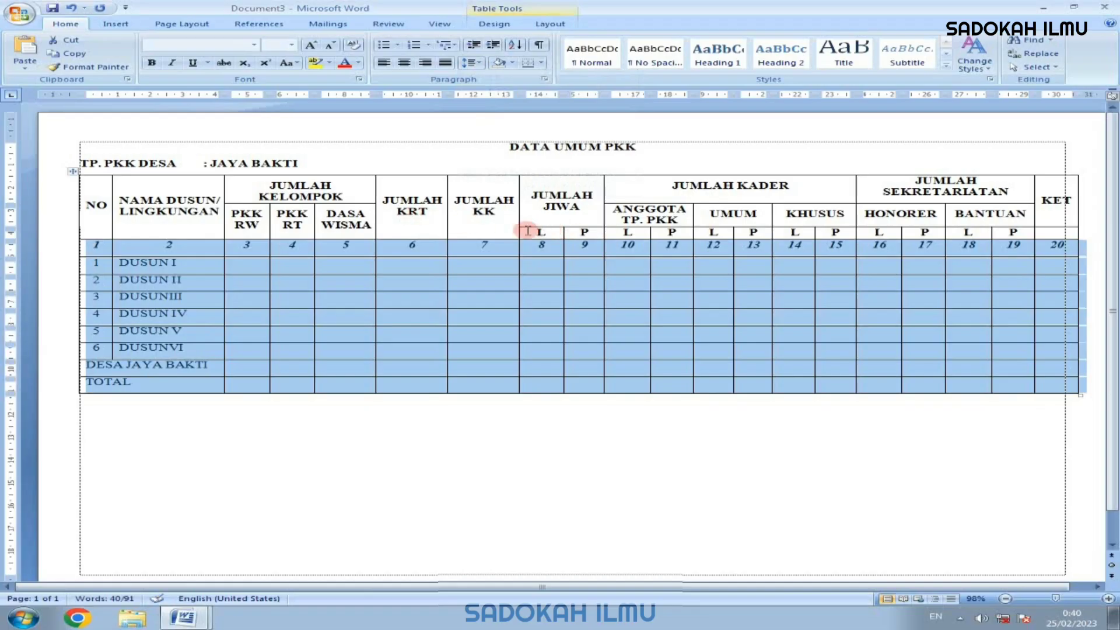
Apply 1,5 line spacing to the L and P sub-header row, including the cell under KET
{"action": "left_click_drag", "start_coordinate": [523, 232], "coordinate": [1057, 236]}
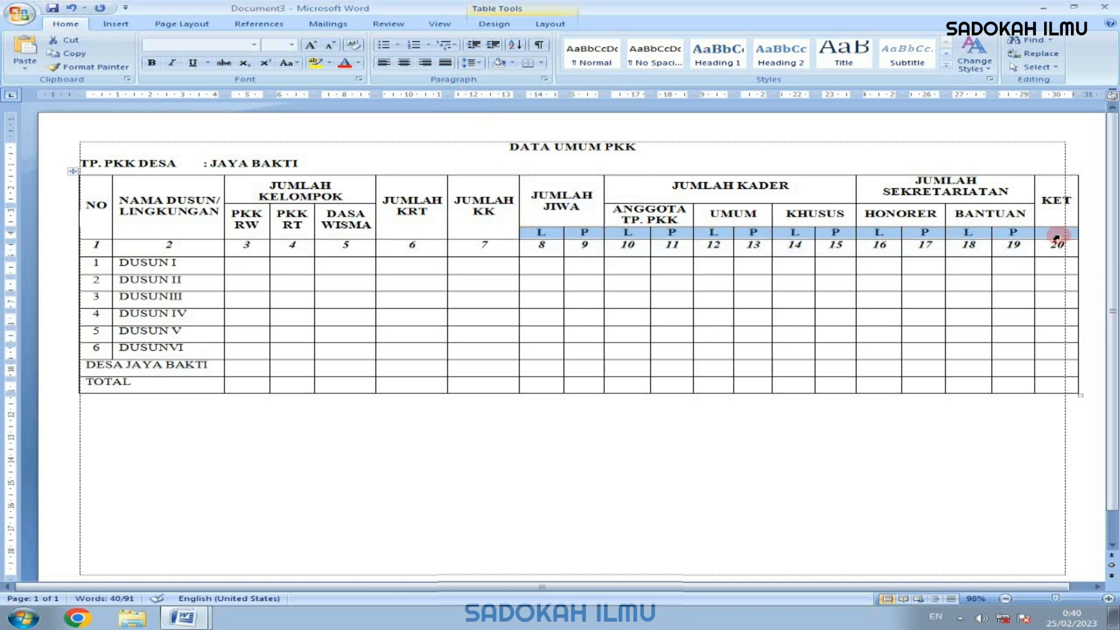
{"action": "key", "text": "ctrl+5"}
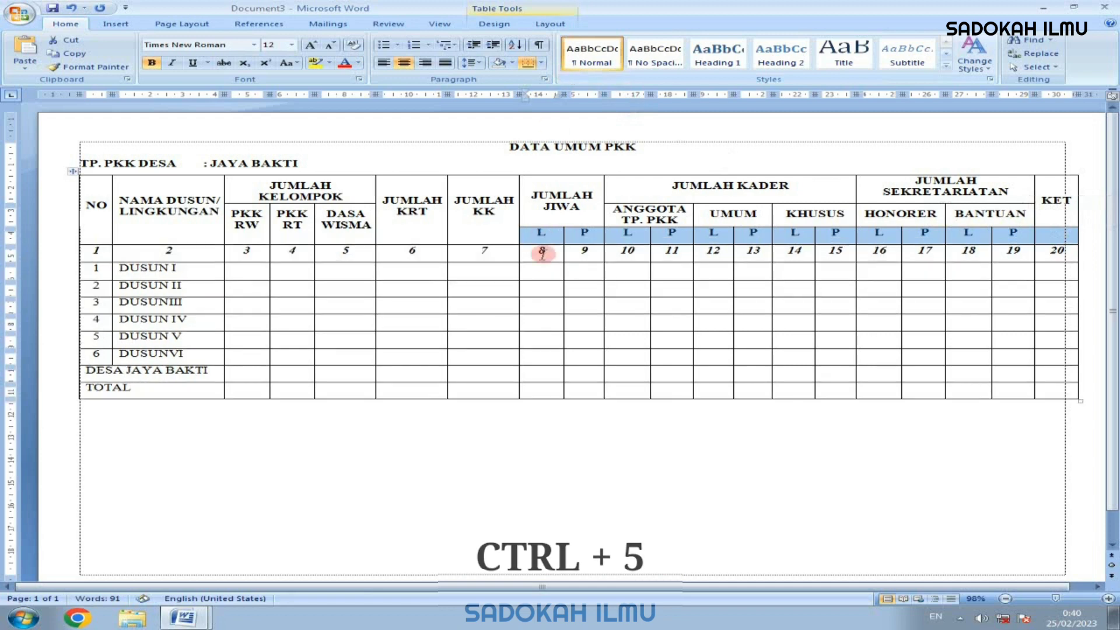
{"action": "left_click", "coordinate": [551, 270]}
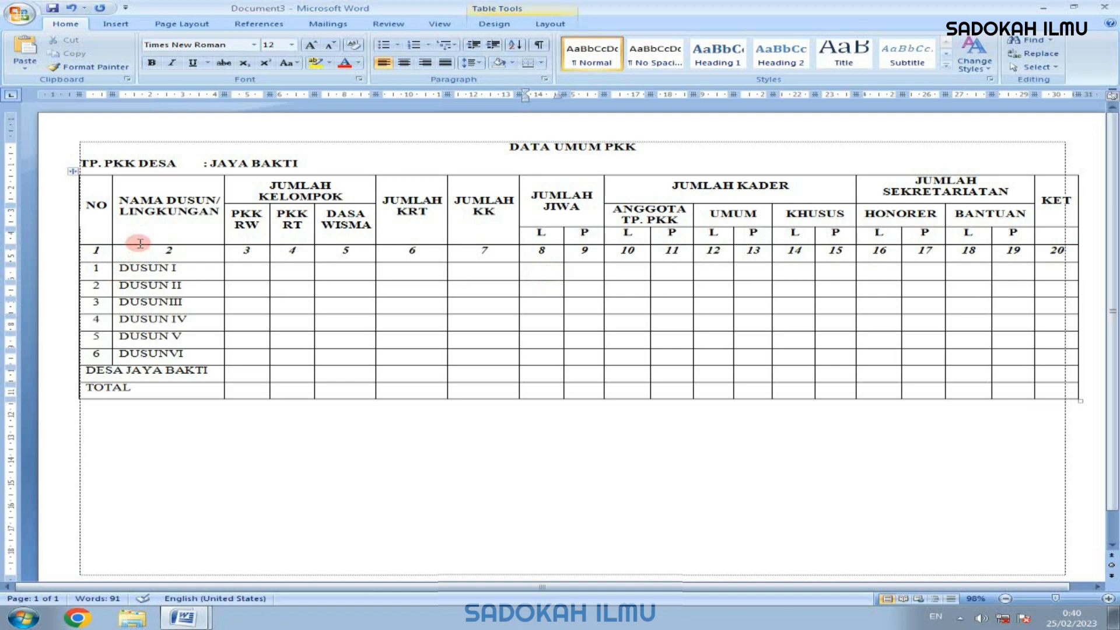
Check the reference document's header shading, then shade Document3's header rows and column-number row with White, Background 1, Darker 15%
{"action": "scroll", "coordinate": [140, 244], "scroll_direction": "down", "scroll_amount": 1}
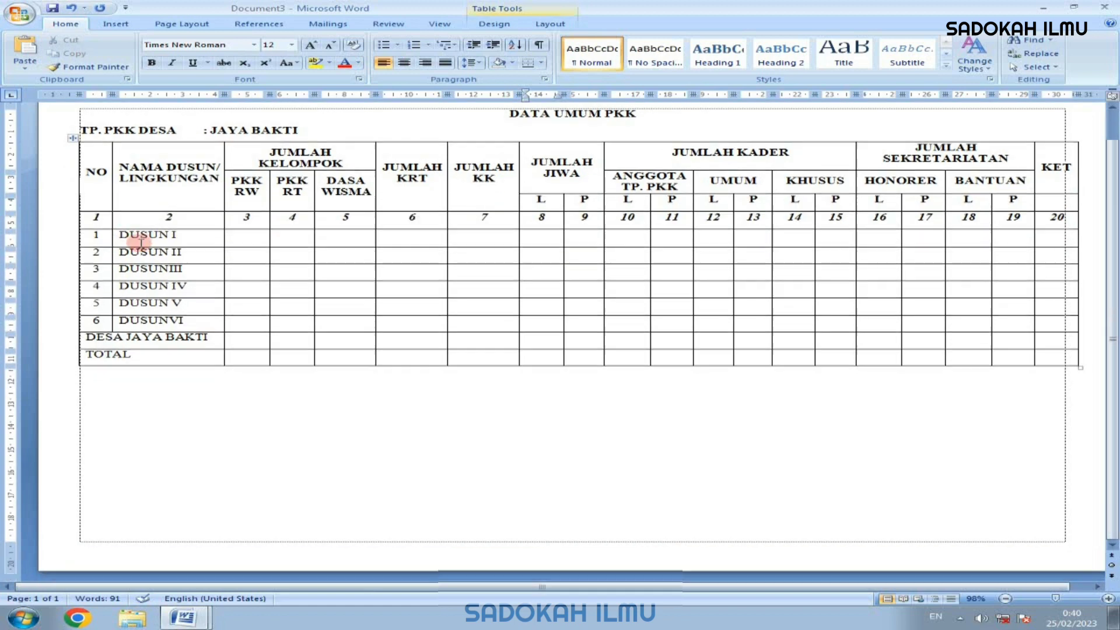
{"action": "mouse_move", "coordinate": [184, 617]}
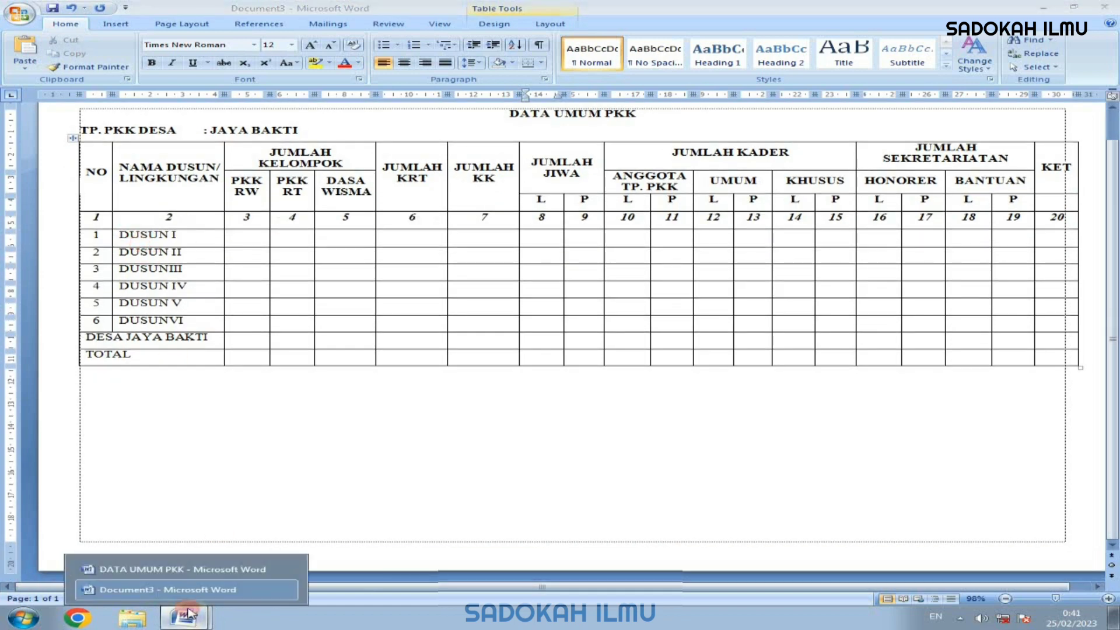
{"action": "left_click", "coordinate": [186, 578]}
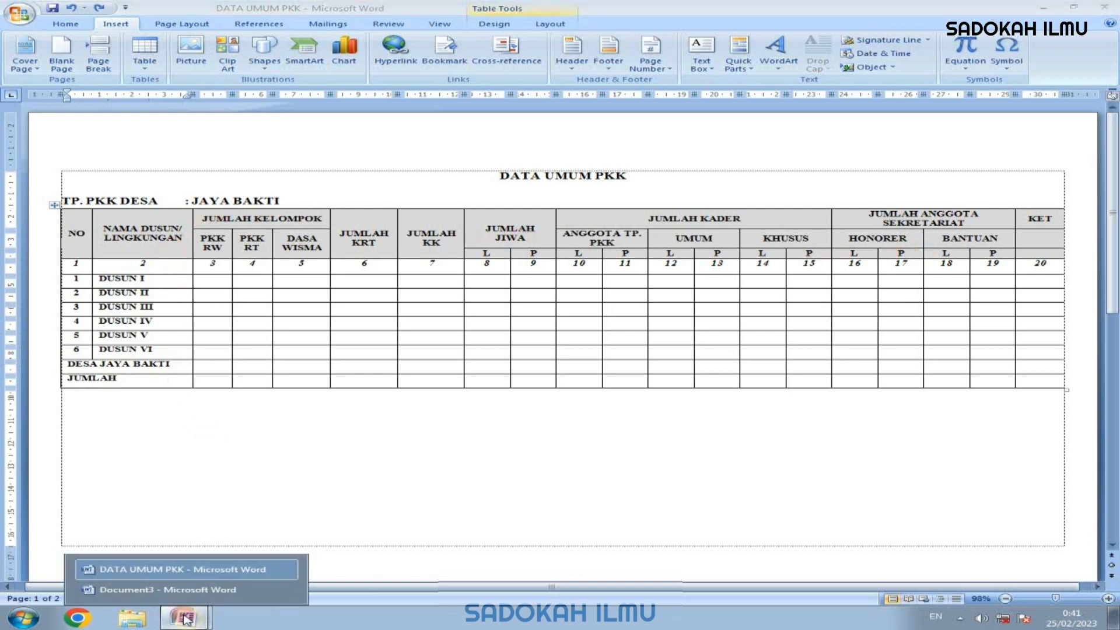
{"action": "mouse_move", "coordinate": [187, 618]}
{"action": "left_click", "coordinate": [184, 592]}
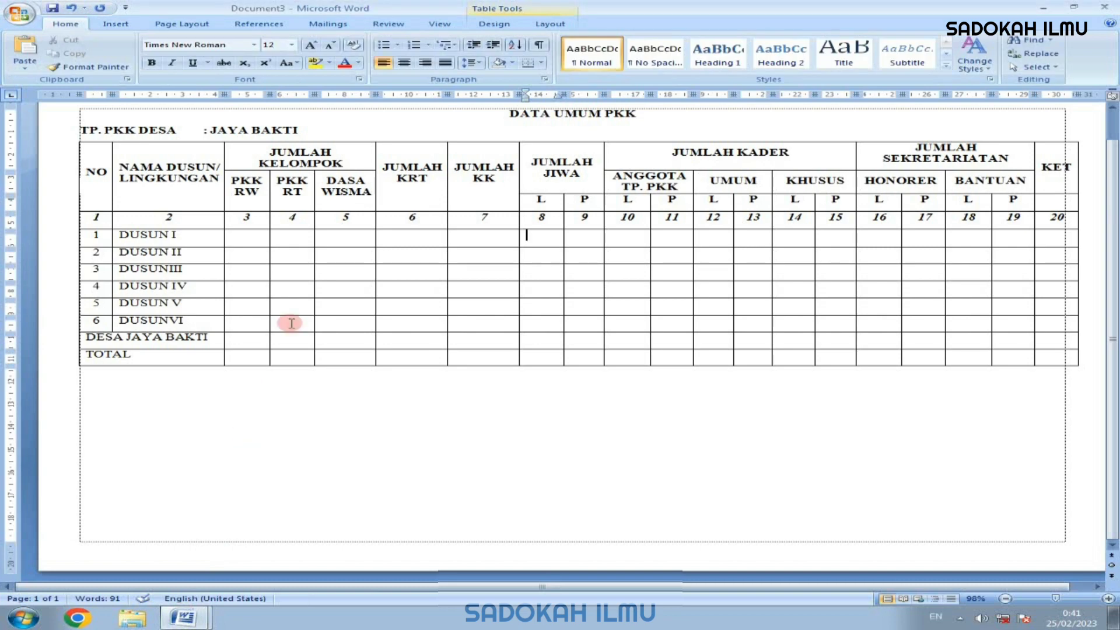
{"action": "scroll", "coordinate": [324, 271], "scroll_direction": "down", "scroll_amount": 1}
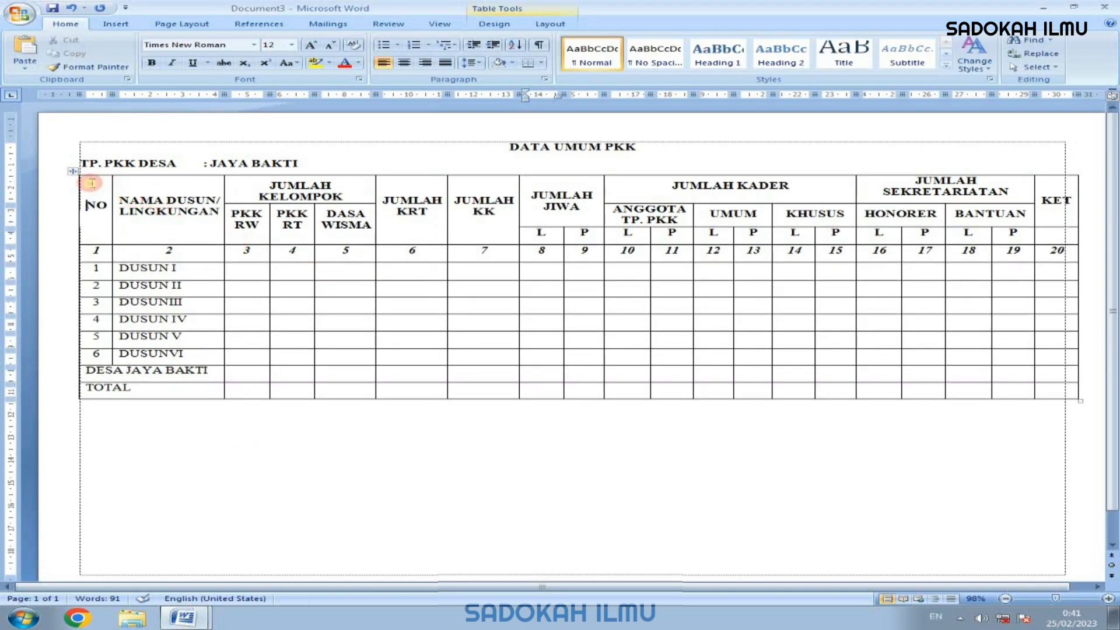
{"action": "mouse_move", "coordinate": [91, 184]}
{"action": "left_mouse_down"}
{"action": "mouse_move", "coordinate": [175, 222]}
{"action": "mouse_move", "coordinate": [405, 246]}
{"action": "mouse_move", "coordinate": [646, 226]}
{"action": "mouse_move", "coordinate": [965, 225]}
{"action": "mouse_move", "coordinate": [1030, 230]}
{"action": "mouse_move", "coordinate": [1050, 238]}
{"action": "mouse_move", "coordinate": [1047, 249]}
{"action": "left_mouse_up"}
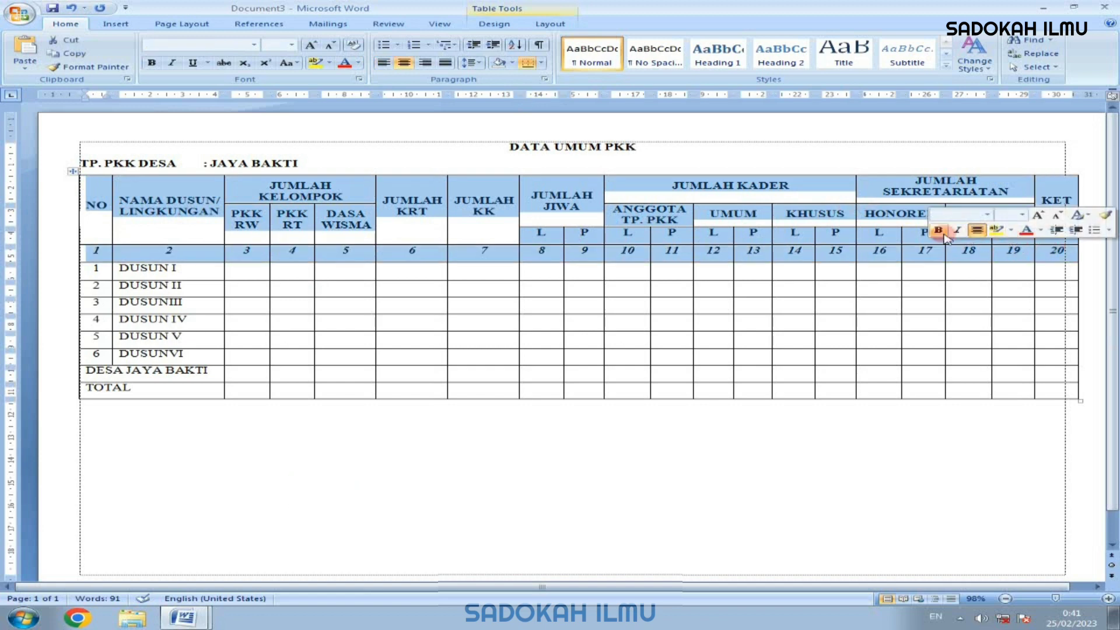
{"action": "left_click", "coordinate": [569, 183]}
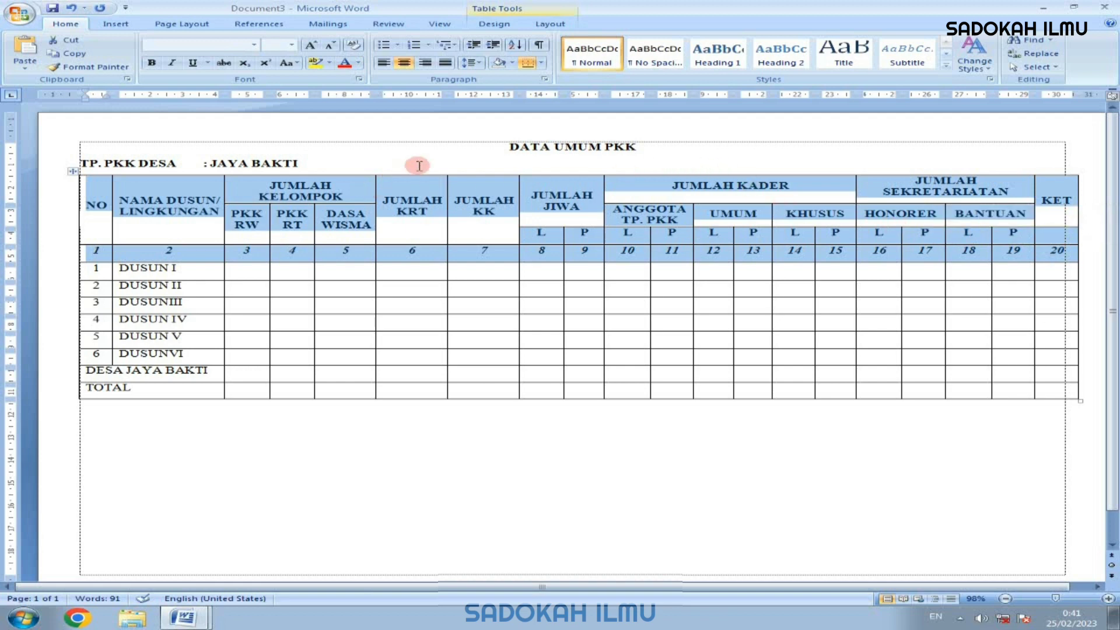
{"action": "left_click", "coordinate": [515, 63]}
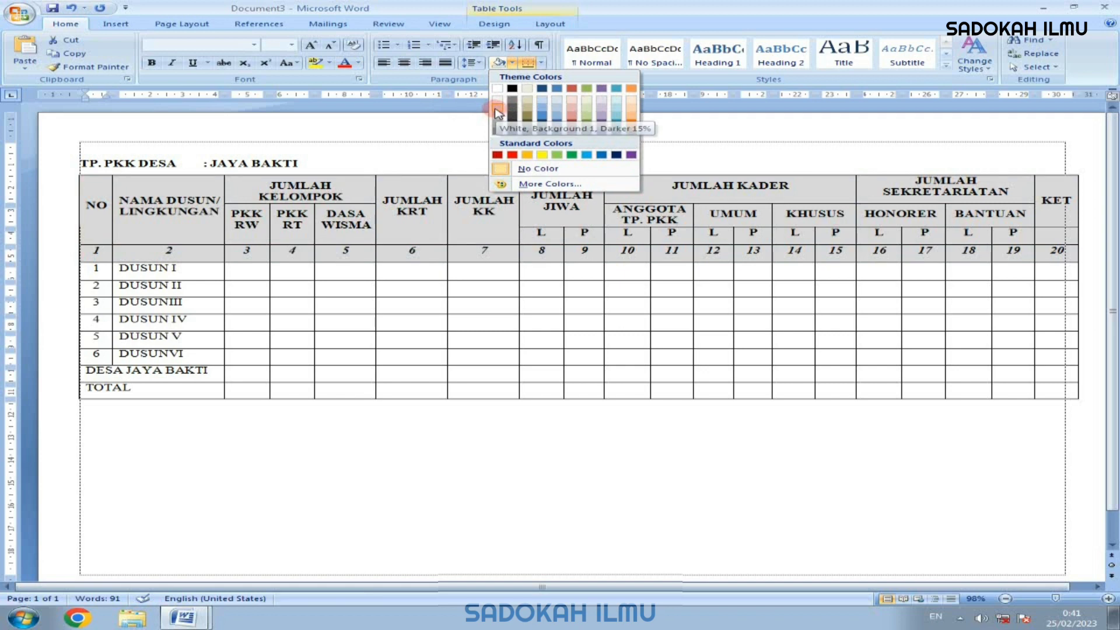
{"action": "left_click", "coordinate": [557, 106]}
{"action": "left_click", "coordinate": [534, 241]}
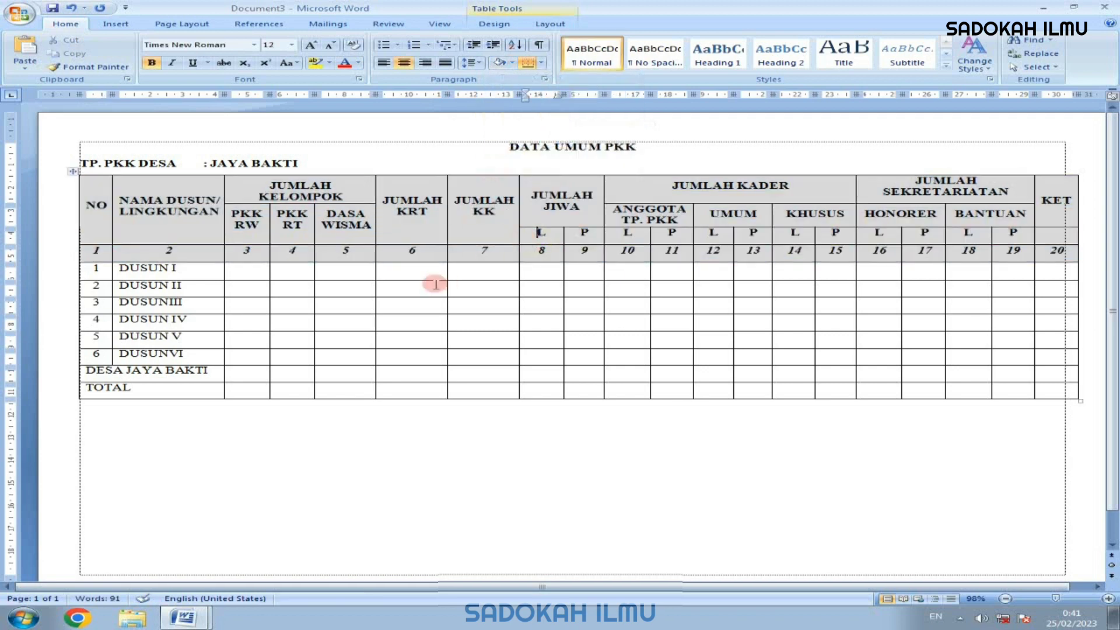
{"action": "scroll", "coordinate": [356, 331], "scroll_direction": "down", "scroll_amount": 1}
{"action": "scroll", "coordinate": [433, 373], "scroll_direction": "up", "scroll_amount": 3}
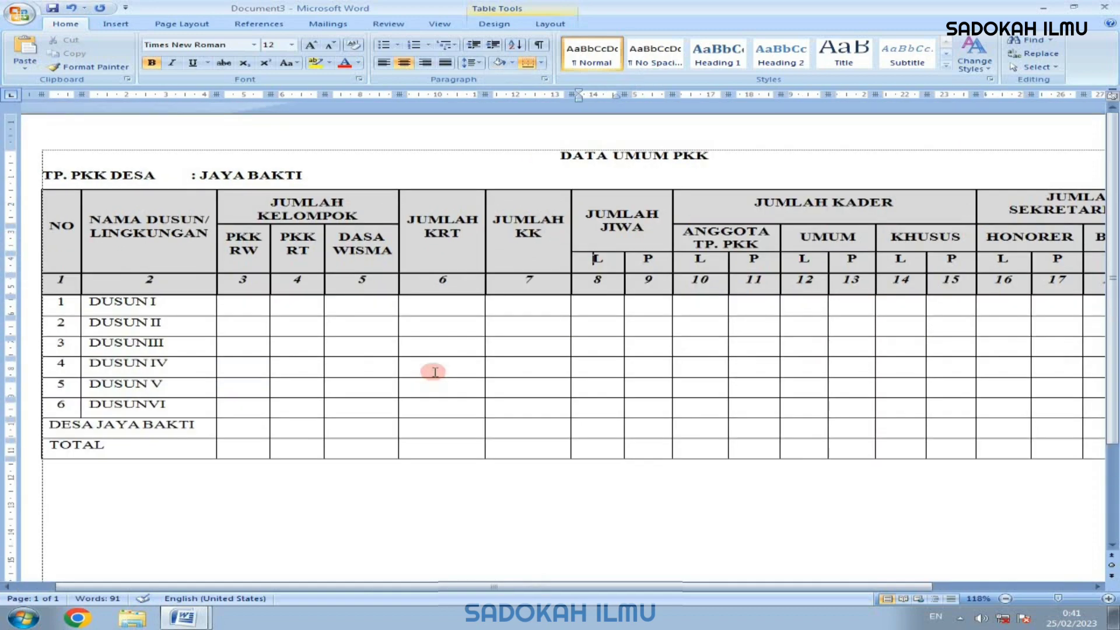
{"action": "scroll", "coordinate": [433, 374], "scroll_direction": "down", "scroll_amount": 1}
{"action": "scroll", "coordinate": [434, 377], "scroll_direction": "up", "scroll_amount": 2}
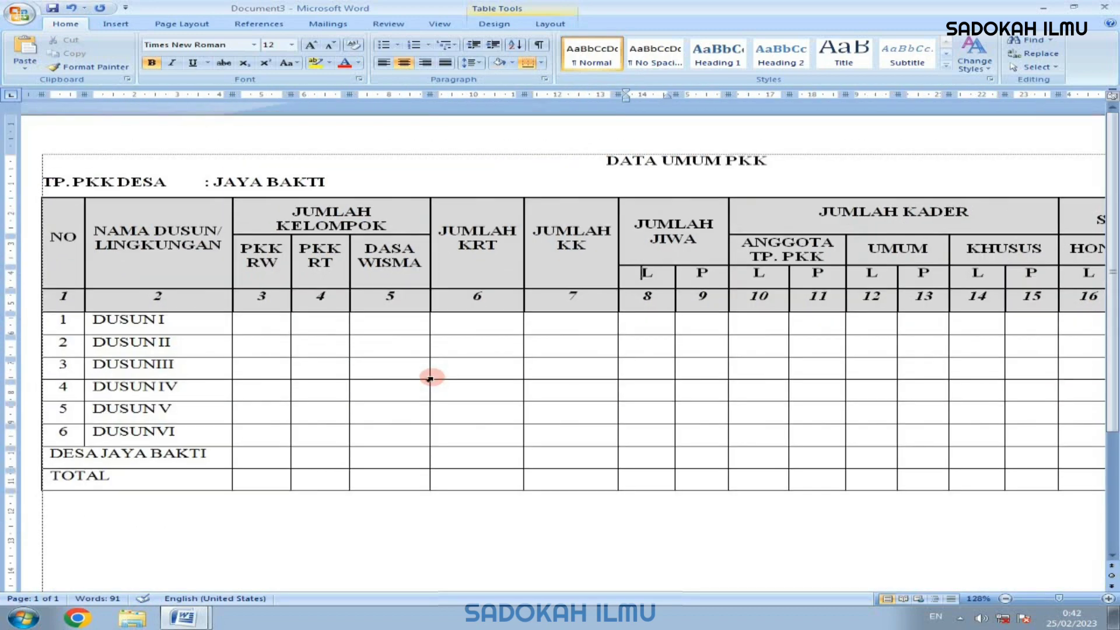
Check the KET header cells in the DATA UMUM PKK reference document, then merge Document3's KET cell with the cell beneath it
{"action": "mouse_move", "coordinate": [184, 617]}
{"action": "left_click", "coordinate": [175, 569]}
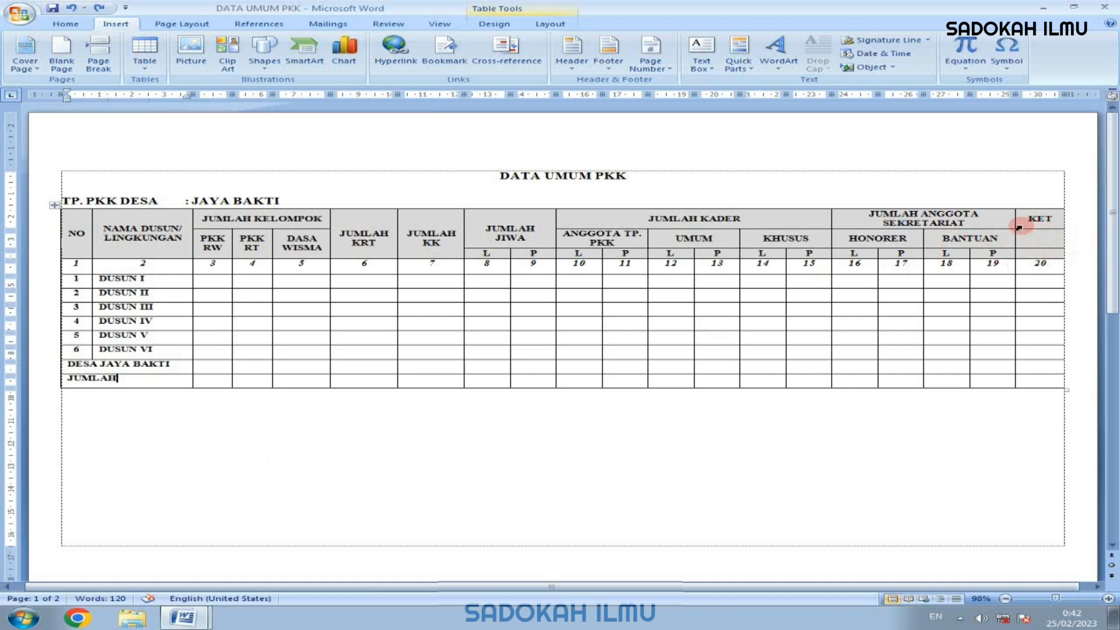
{"action": "left_click_drag", "start_coordinate": [1018, 227], "coordinate": [1027, 255]}
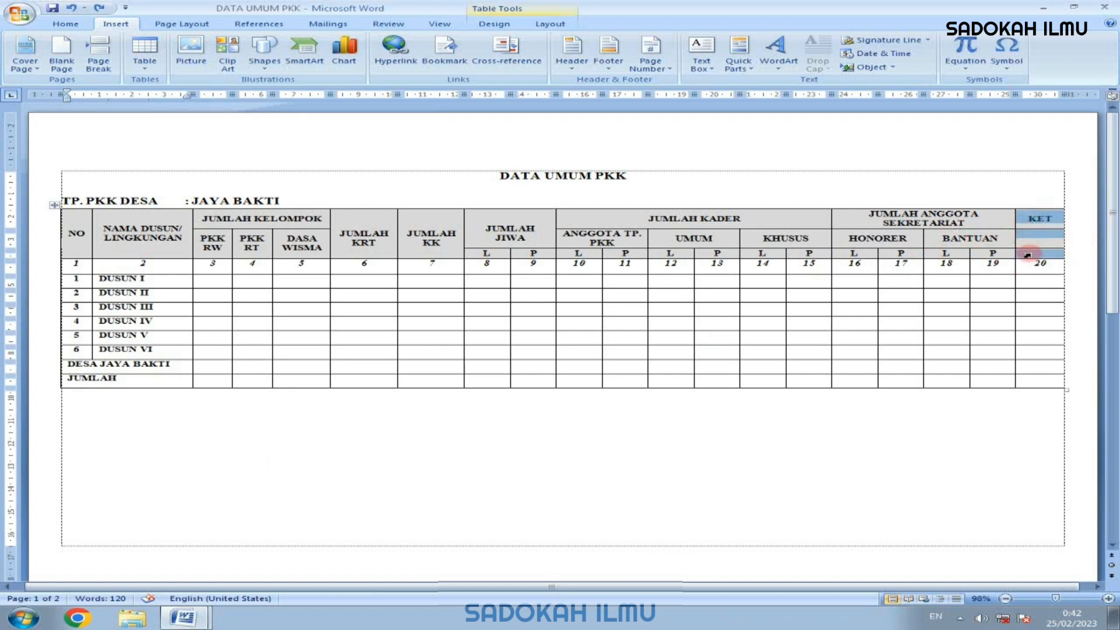
{"action": "left_click", "coordinate": [201, 612]}
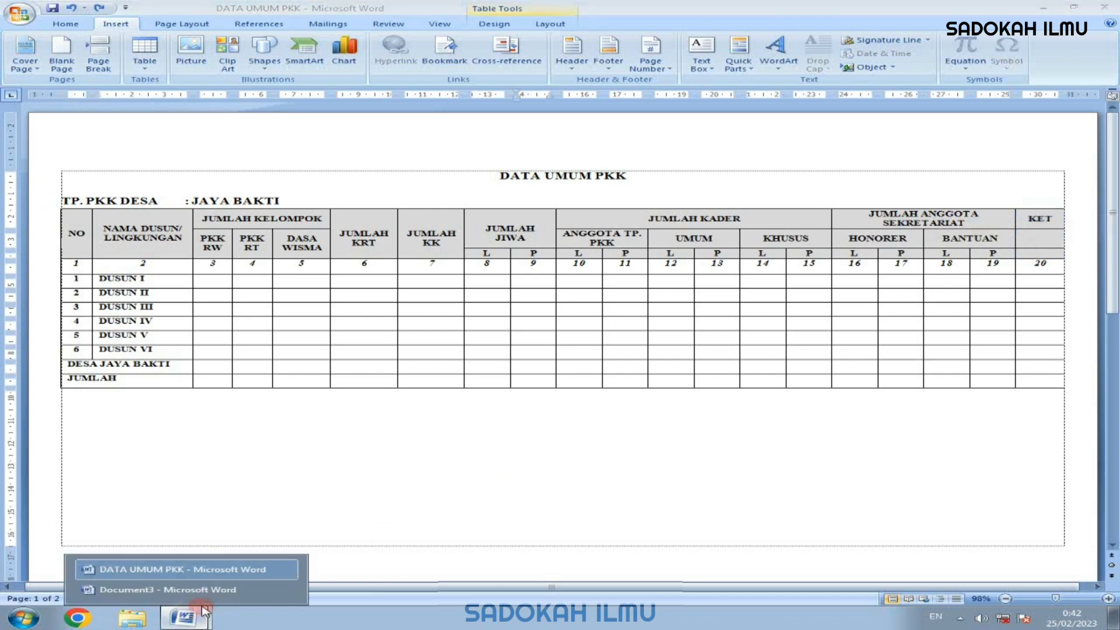
{"action": "left_click", "coordinate": [280, 589]}
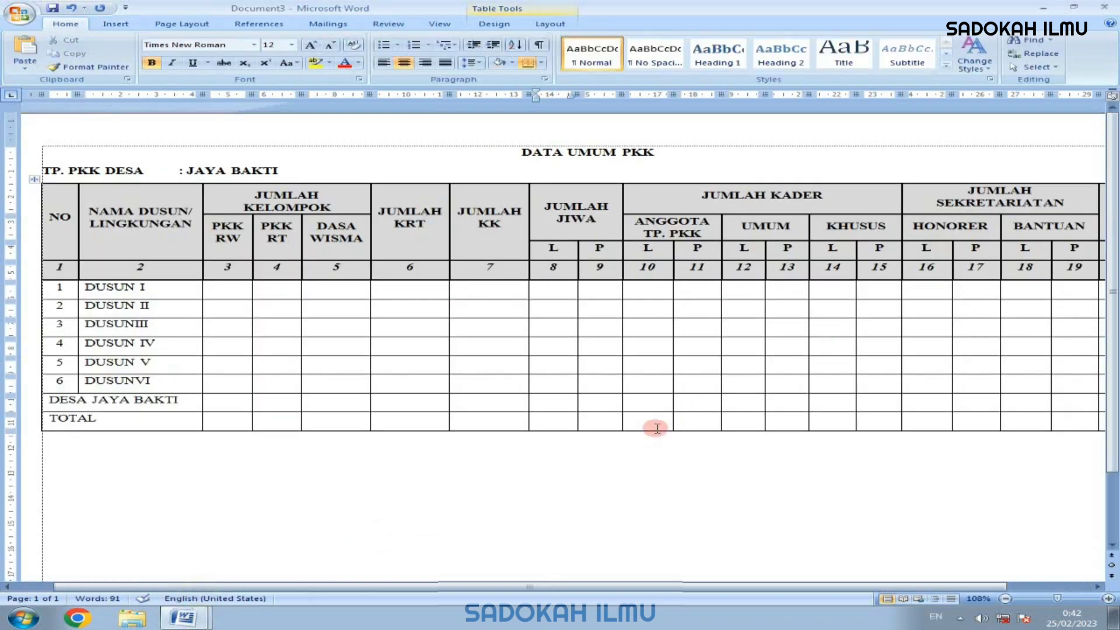
{"action": "scroll", "coordinate": [656, 428], "scroll_direction": "down", "scroll_amount": 3, "text": "ctrl"}
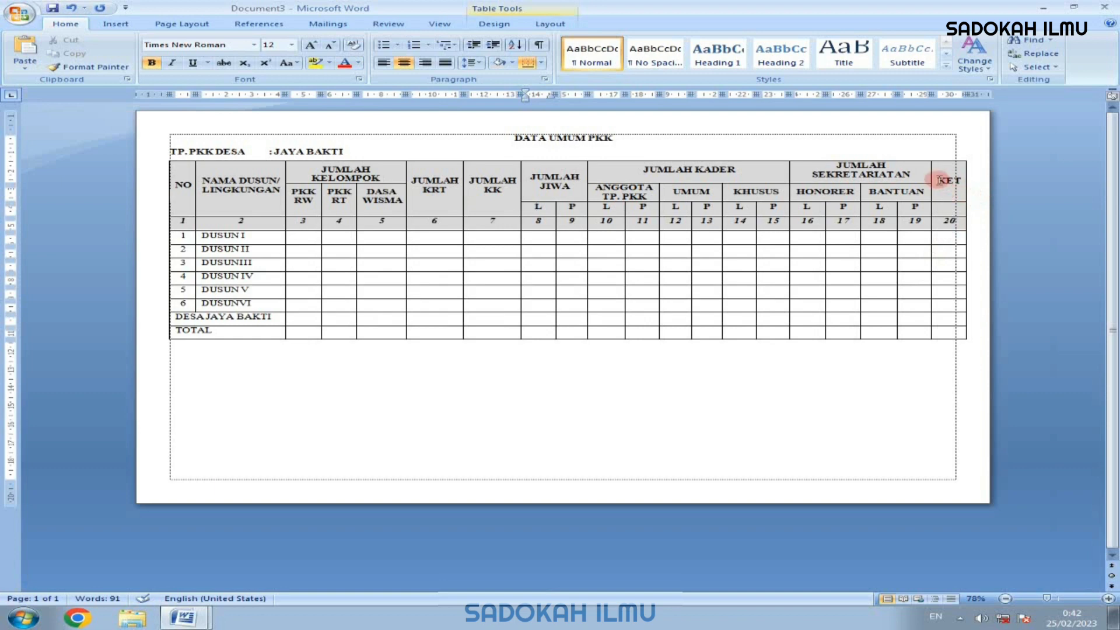
{"action": "left_click_drag", "start_coordinate": [946, 175], "coordinate": [954, 209]}
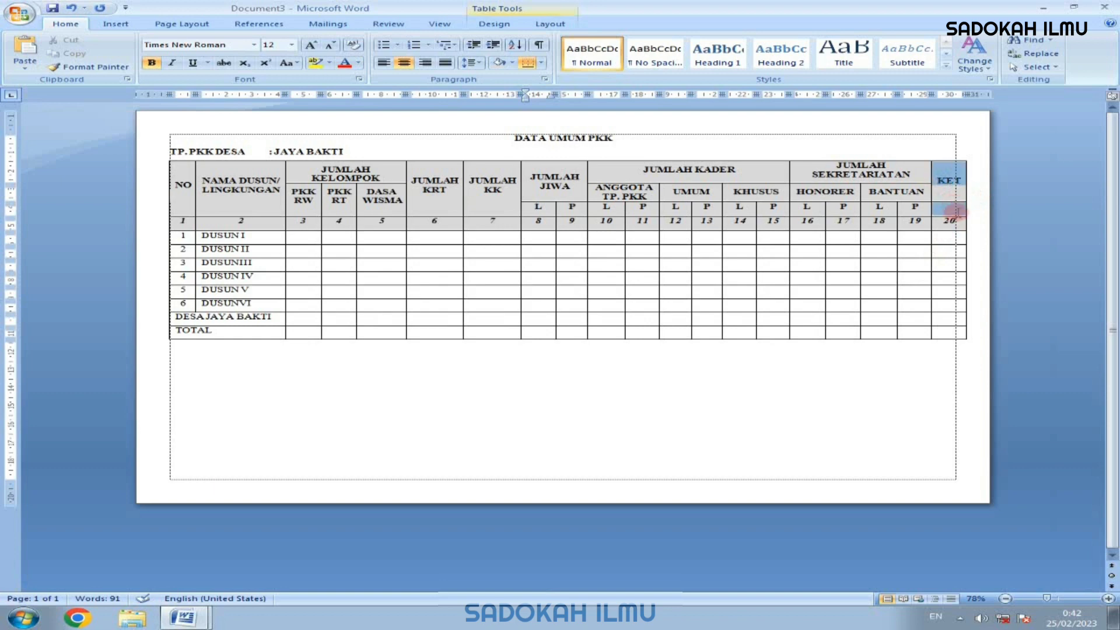
{"action": "right_click", "coordinate": [939, 205]}
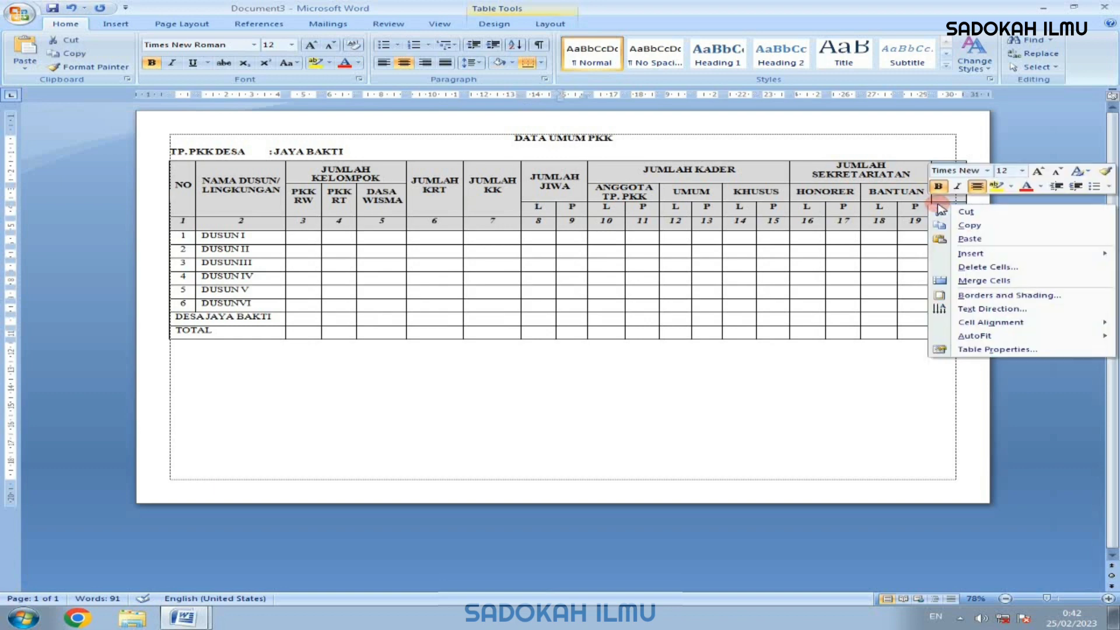
{"action": "left_click", "coordinate": [971, 282]}
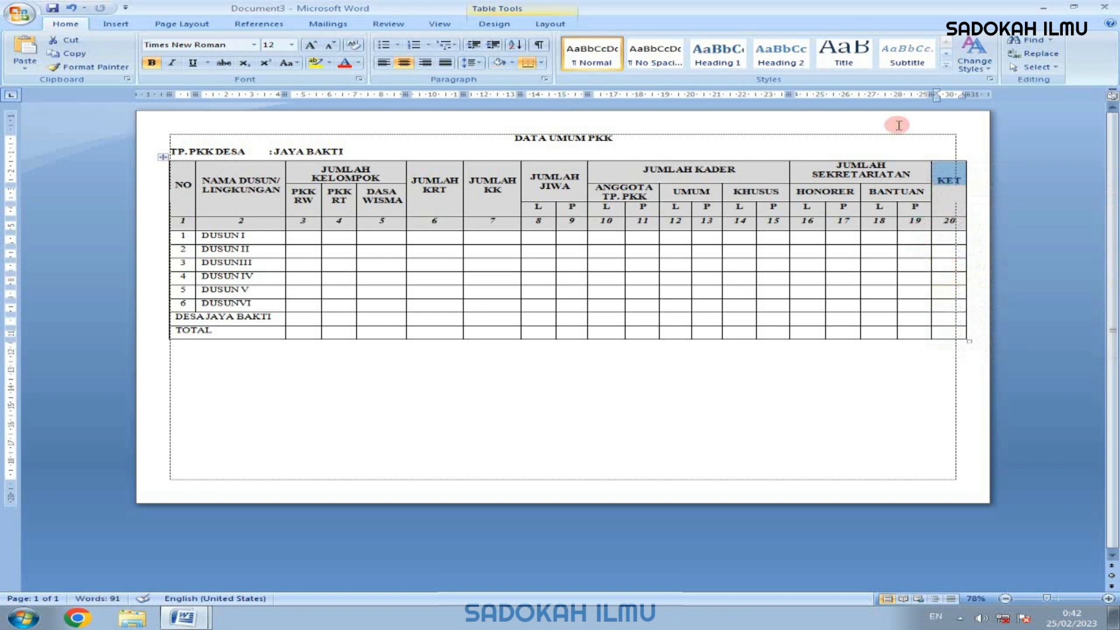
Set the KET header's paragraph spacing before to 42 pt
{"action": "left_click", "coordinate": [122, 26]}
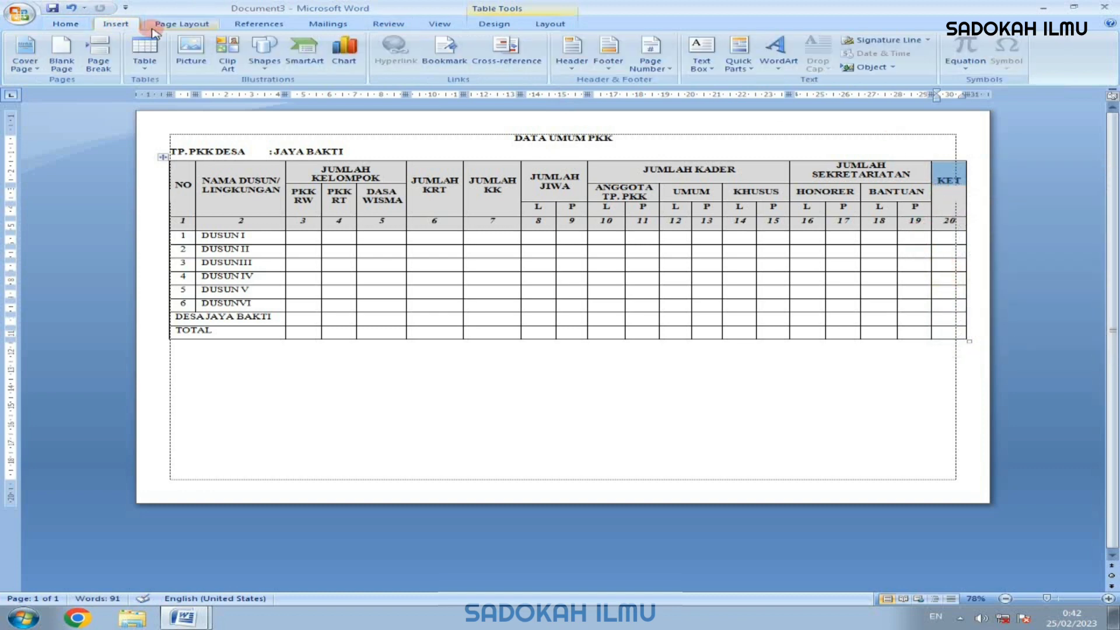
{"action": "left_click", "coordinate": [175, 24]}
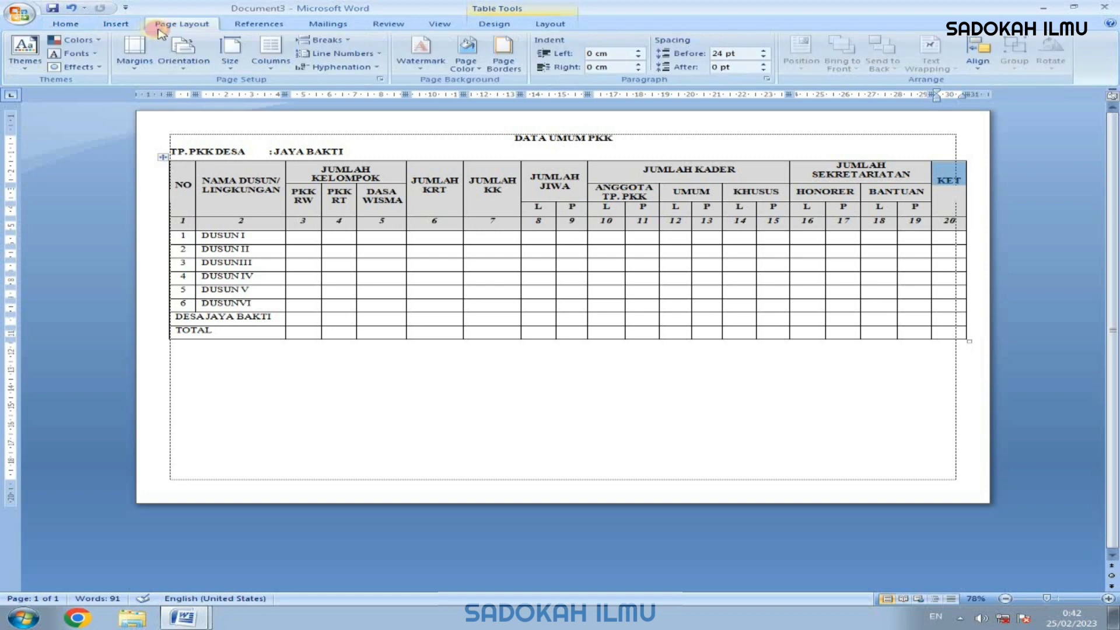
{"action": "left_click", "coordinate": [764, 51]}
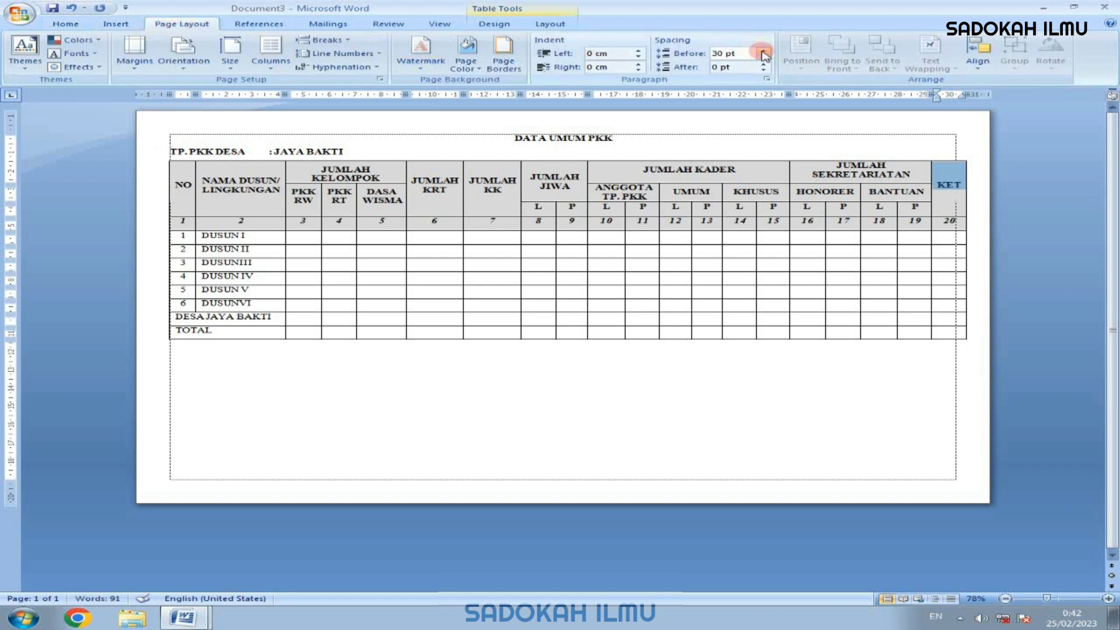
{"action": "left_click", "coordinate": [763, 51]}
{"action": "left_click", "coordinate": [690, 300]}
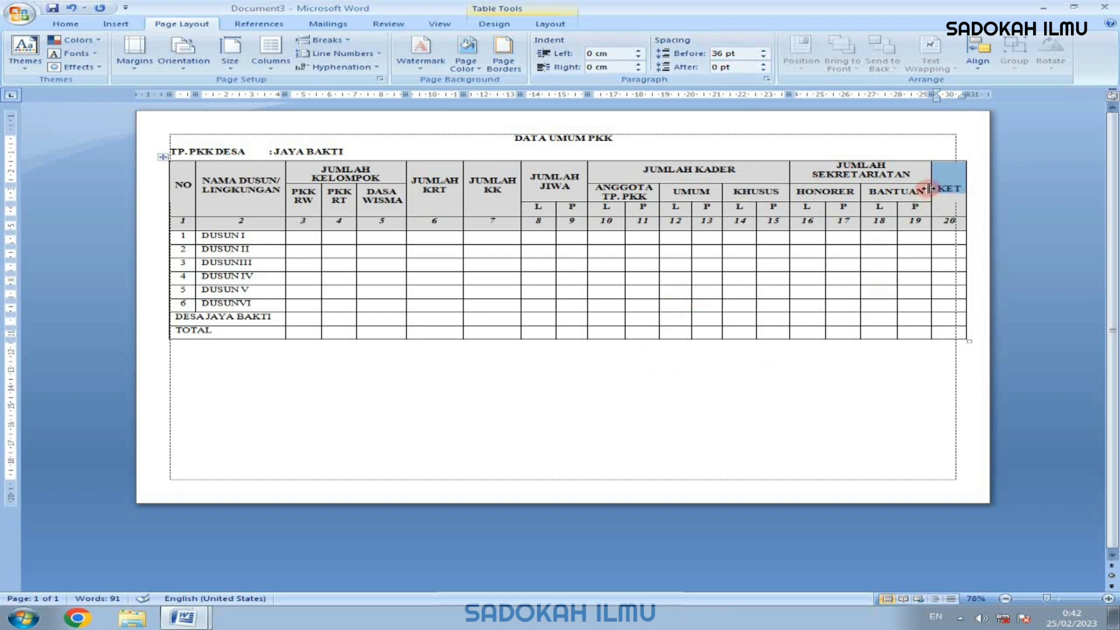
{"action": "left_click", "coordinate": [763, 51]}
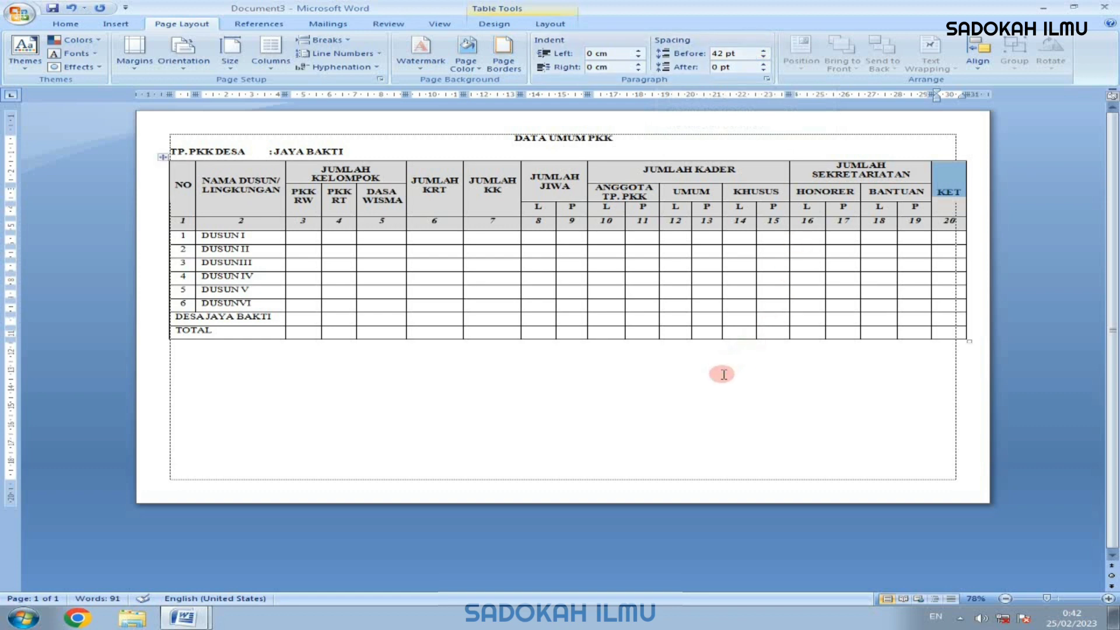
{"action": "left_click", "coordinate": [519, 361]}
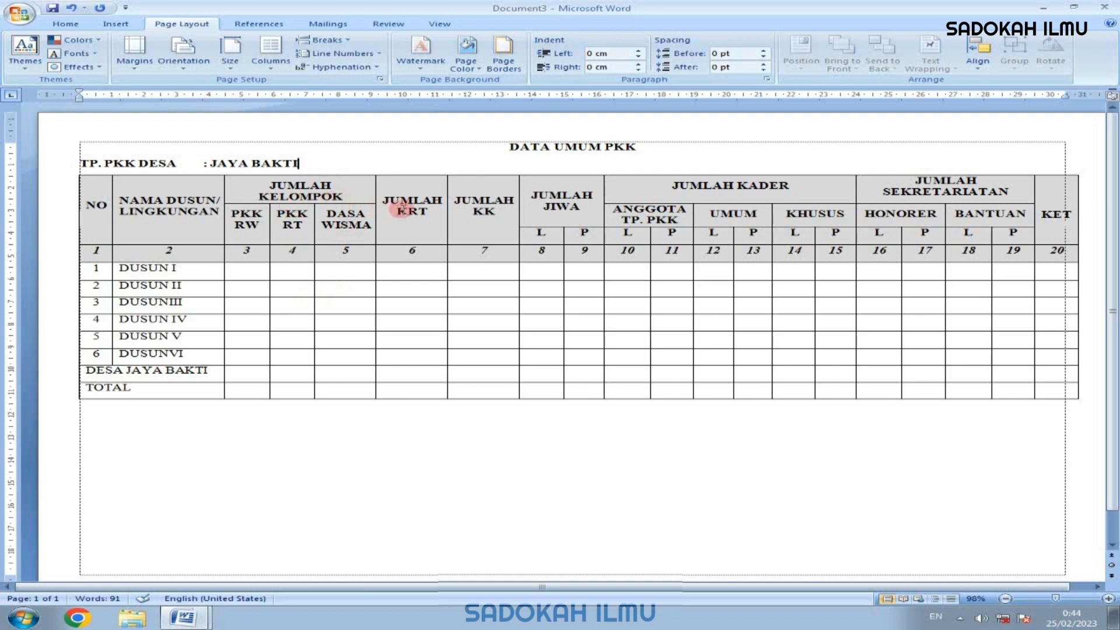
Rotate the JUMLAH KRT header text to read vertically from bottom to top
{"action": "mouse_move", "coordinate": [390, 200]}
{"action": "left_mouse_down"}
{"action": "mouse_move", "coordinate": [454, 222]}
{"action": "mouse_move", "coordinate": [430, 215]}
{"action": "mouse_move", "coordinate": [461, 207]}
{"action": "mouse_move", "coordinate": [406, 206]}
{"action": "left_mouse_up"}
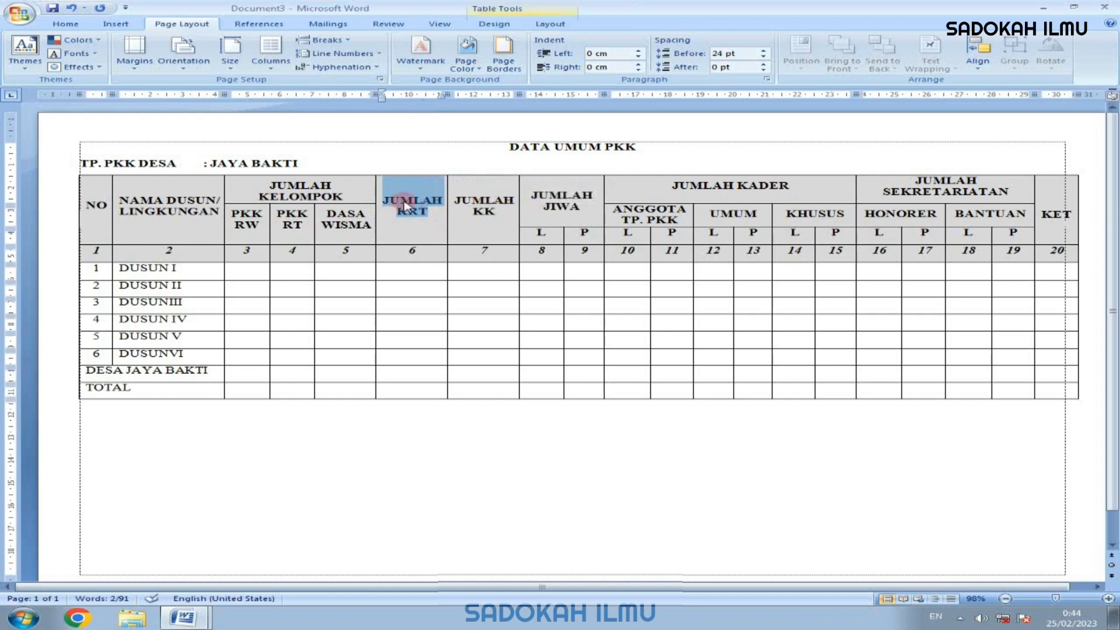
{"action": "right_click", "coordinate": [406, 205]}
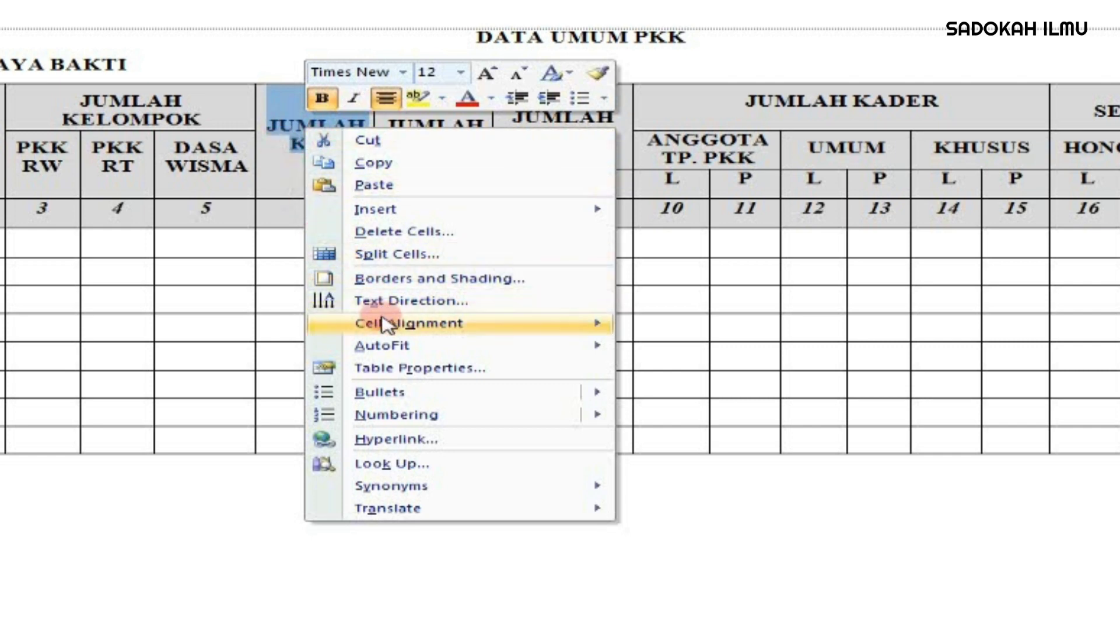
{"action": "left_click", "coordinate": [437, 302]}
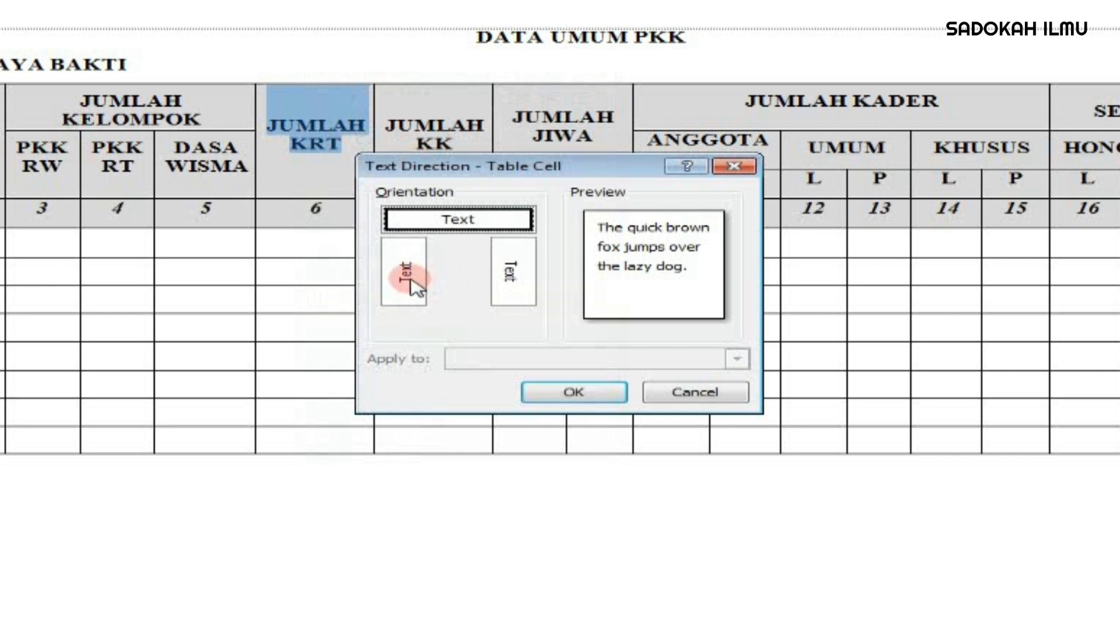
{"action": "left_click", "coordinate": [416, 286]}
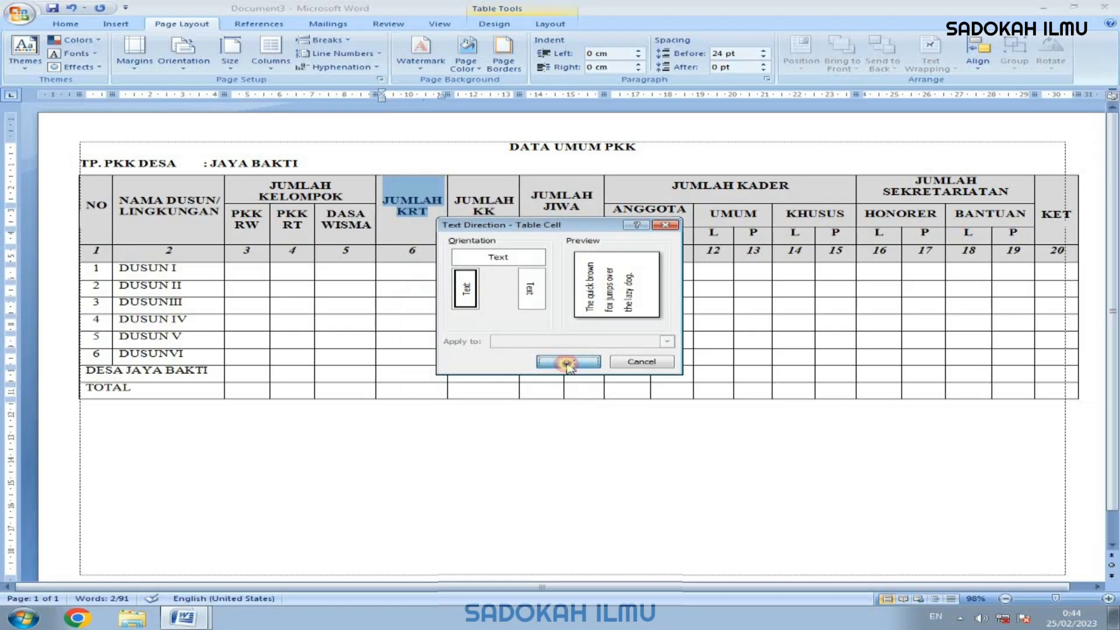
{"action": "left_click", "coordinate": [574, 392]}
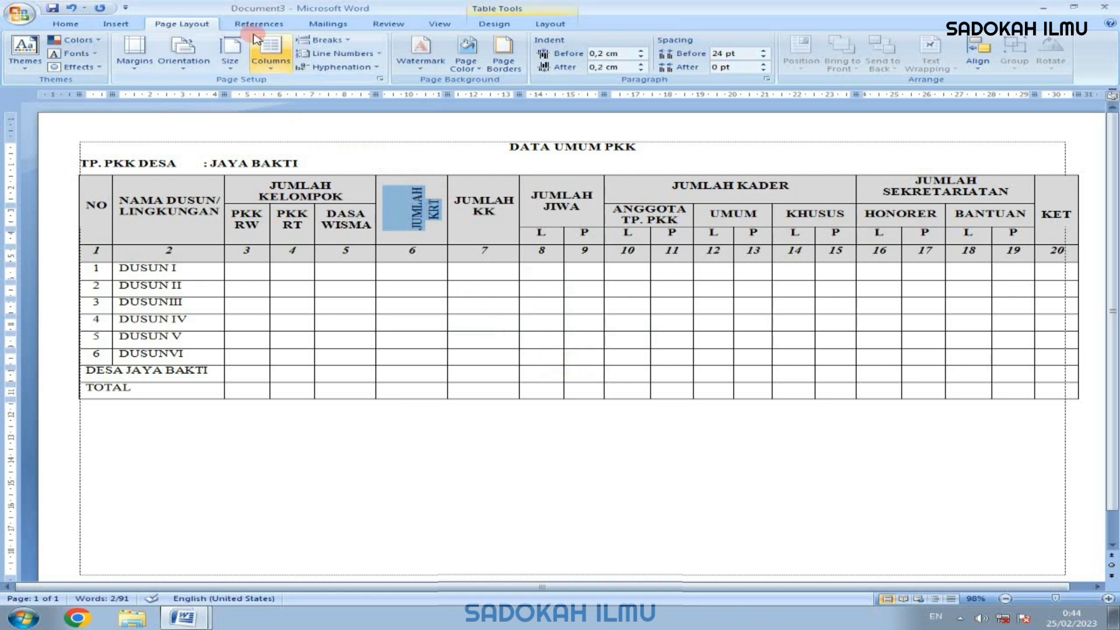
Cycle the JUMLAH KRT header's text direction through the vertical orientations and return it to horizontal
{"action": "left_click", "coordinate": [550, 24]}
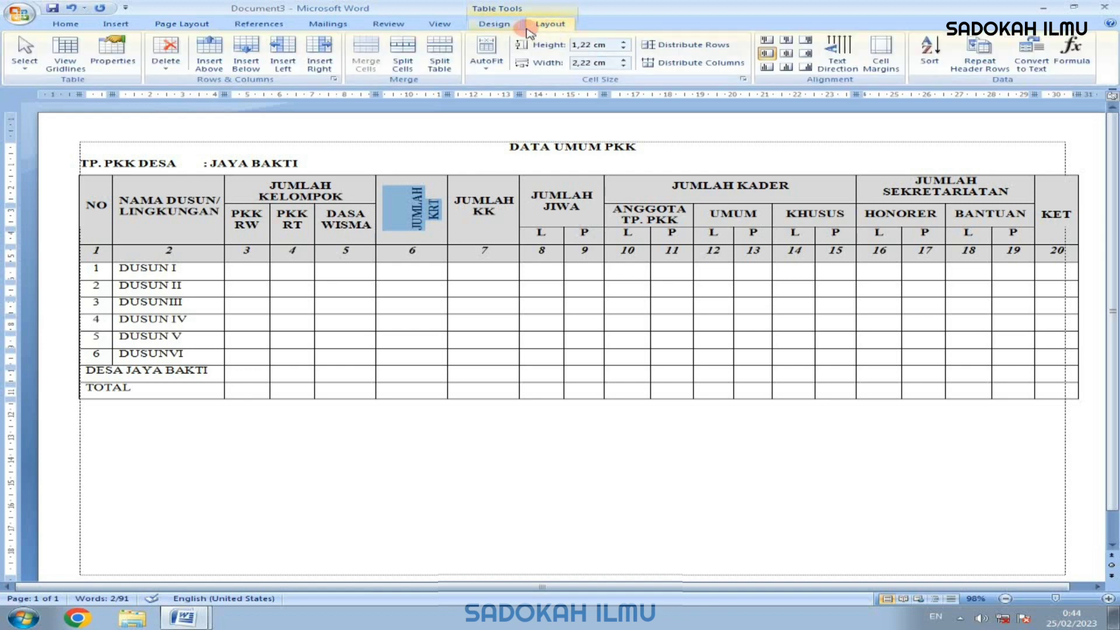
{"action": "left_click", "coordinate": [837, 63]}
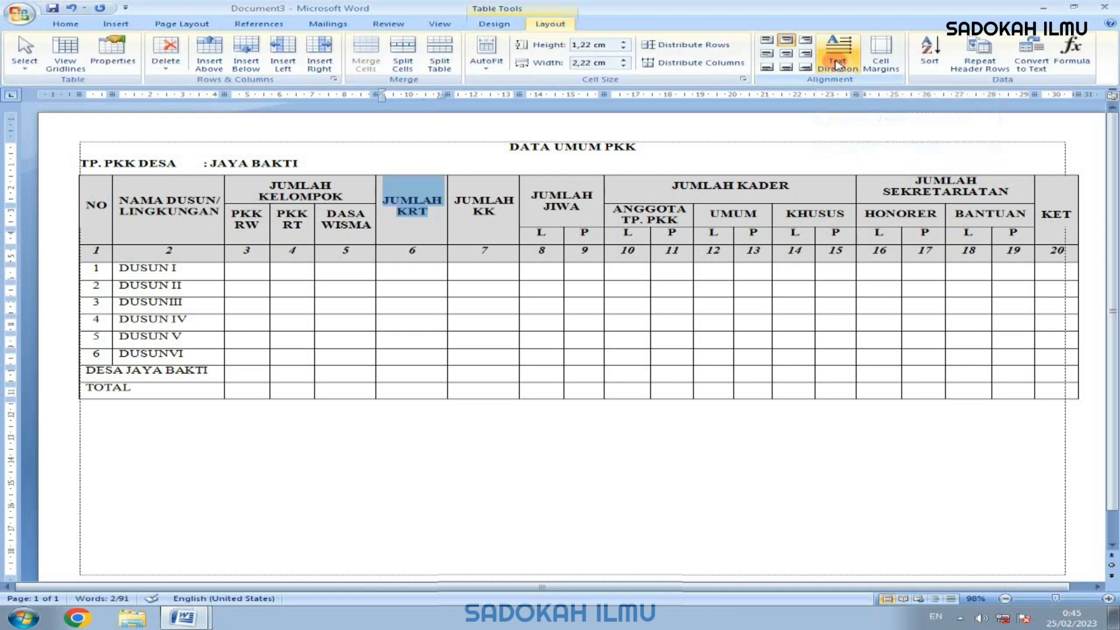
{"action": "left_click", "coordinate": [837, 63]}
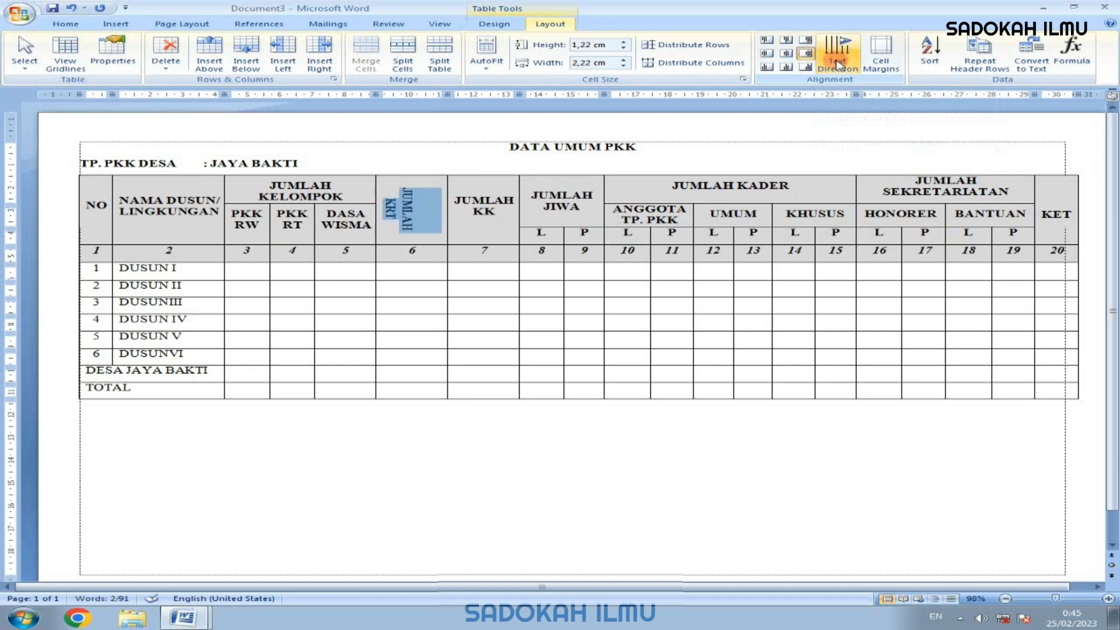
{"action": "left_click", "coordinate": [837, 63]}
{"action": "left_click", "coordinate": [837, 63]}
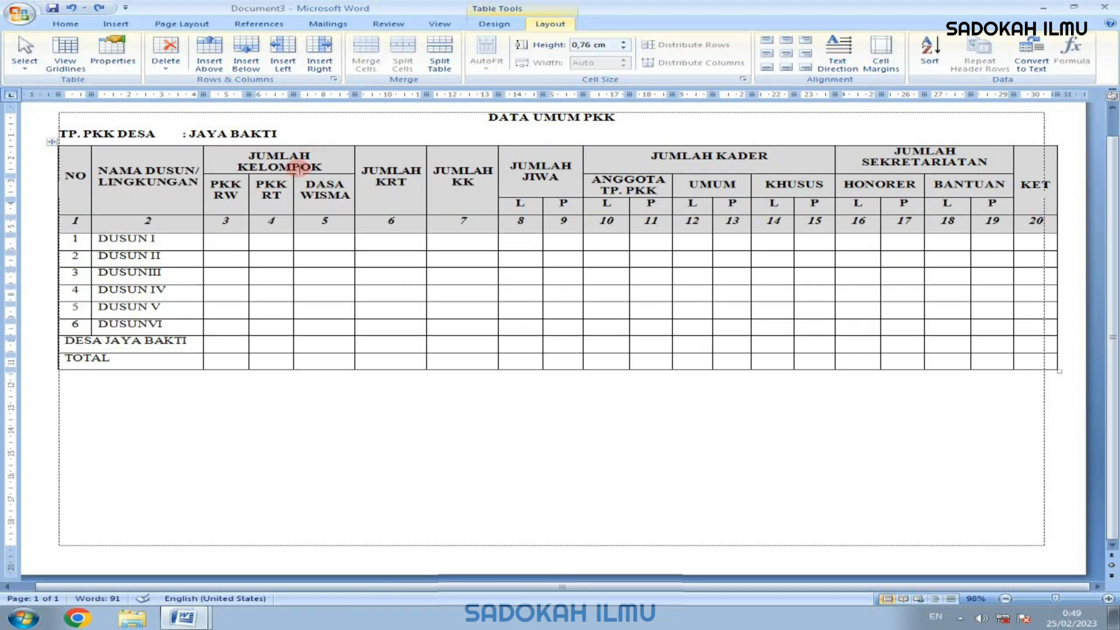
{"action": "left_click", "coordinate": [415, 238]}
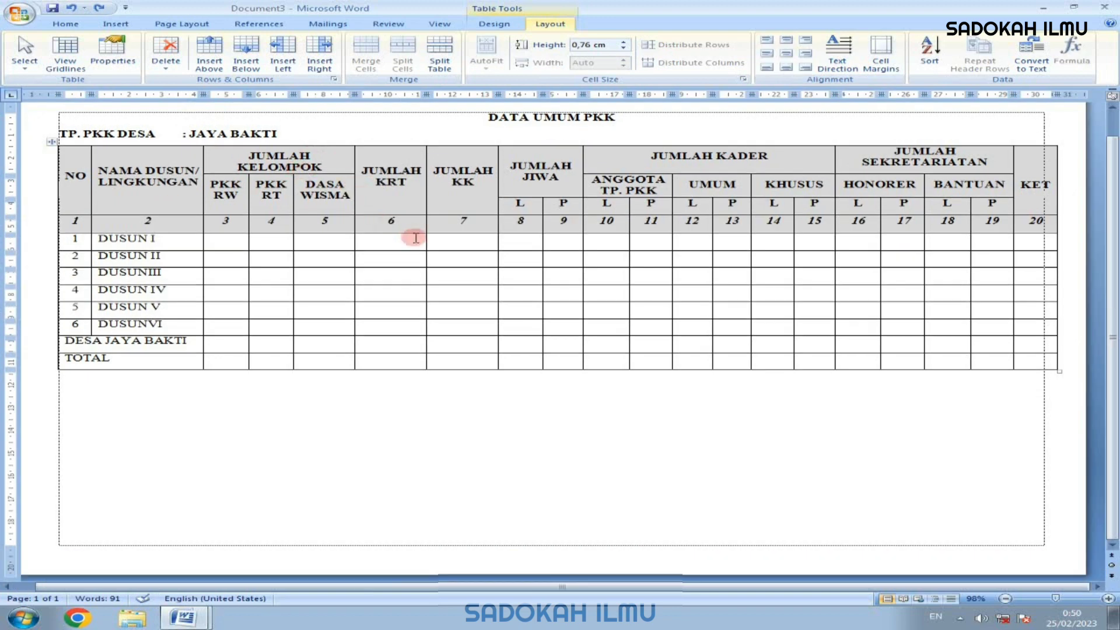